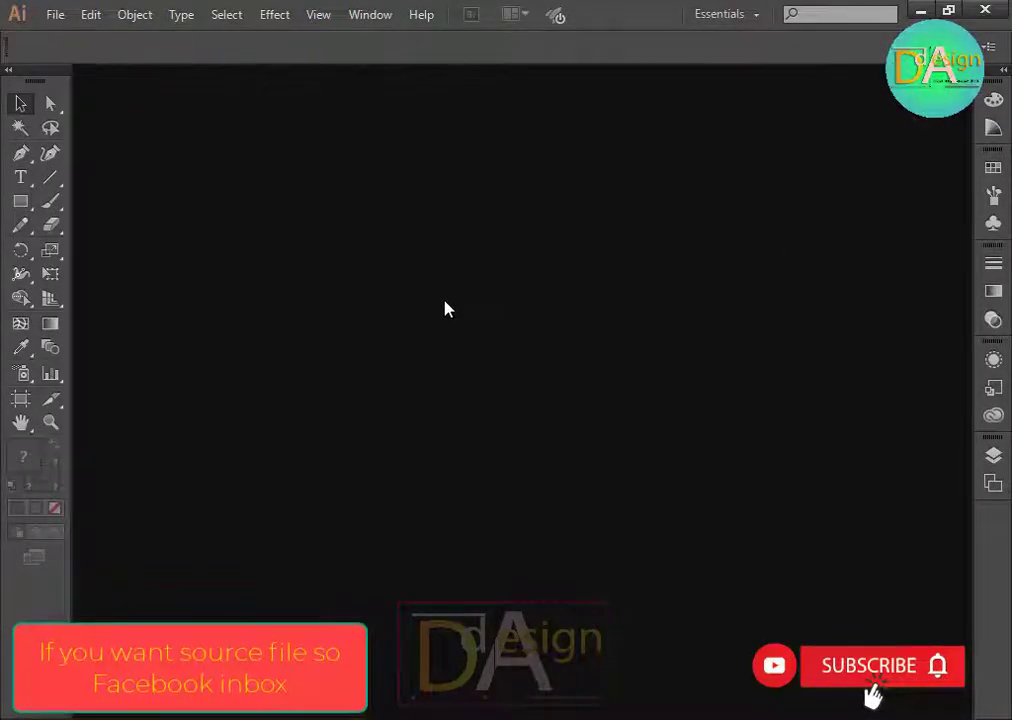
Open the key-pattern file 3540.eps from Graphic Design (F:) > Key.
key("ctrl+o")
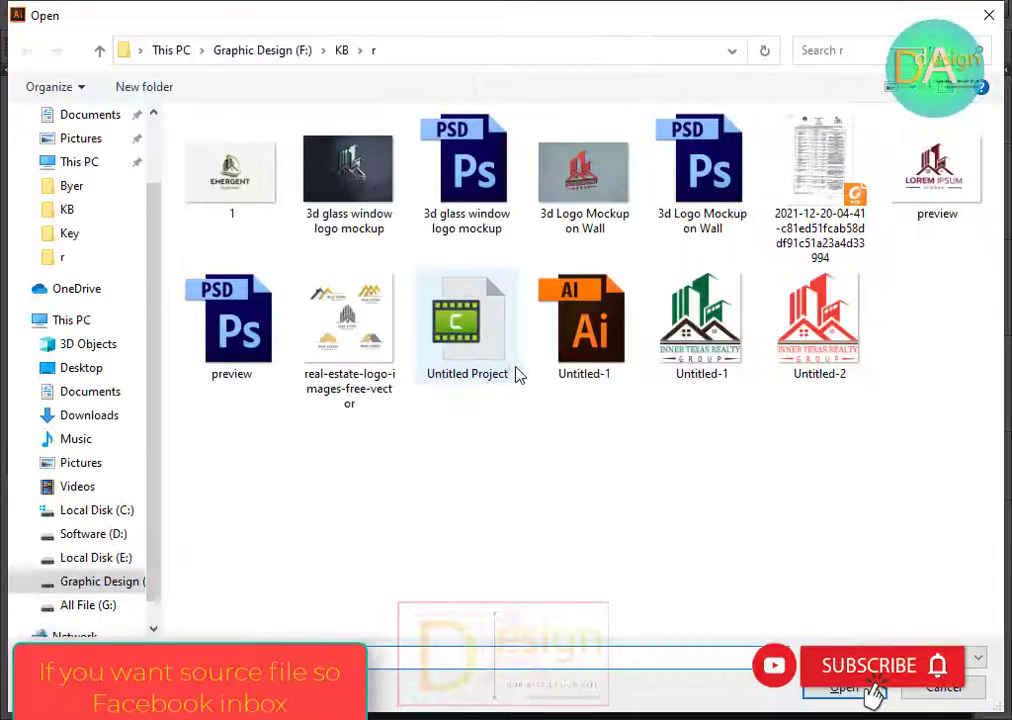
left_click(306, 62)
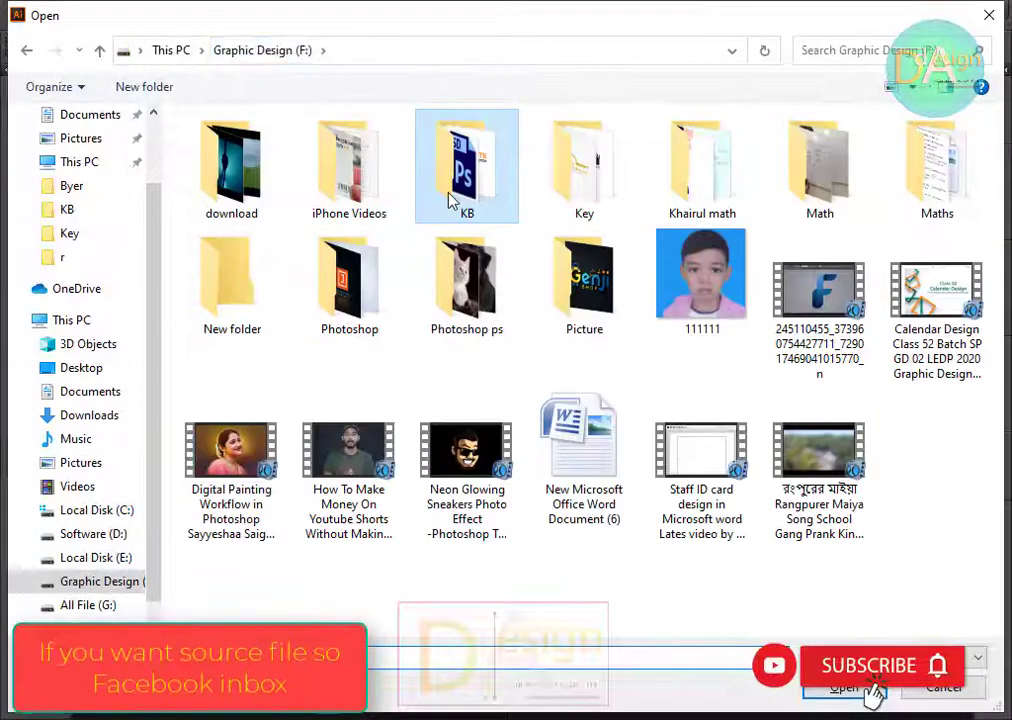
double_click(592, 188)
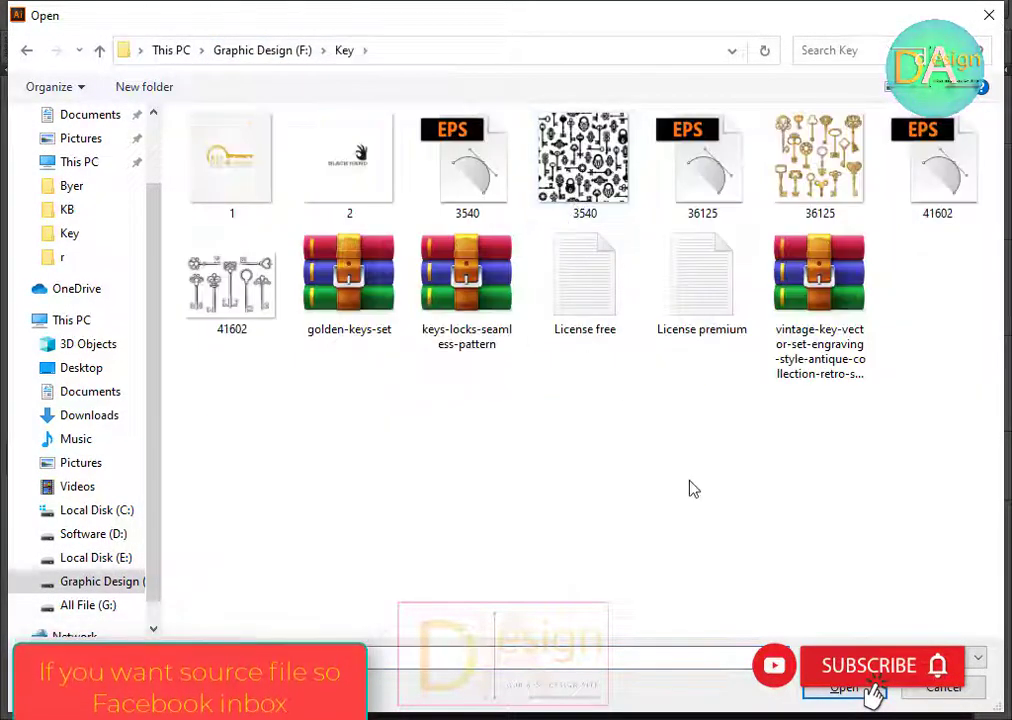
double_click(503, 160)
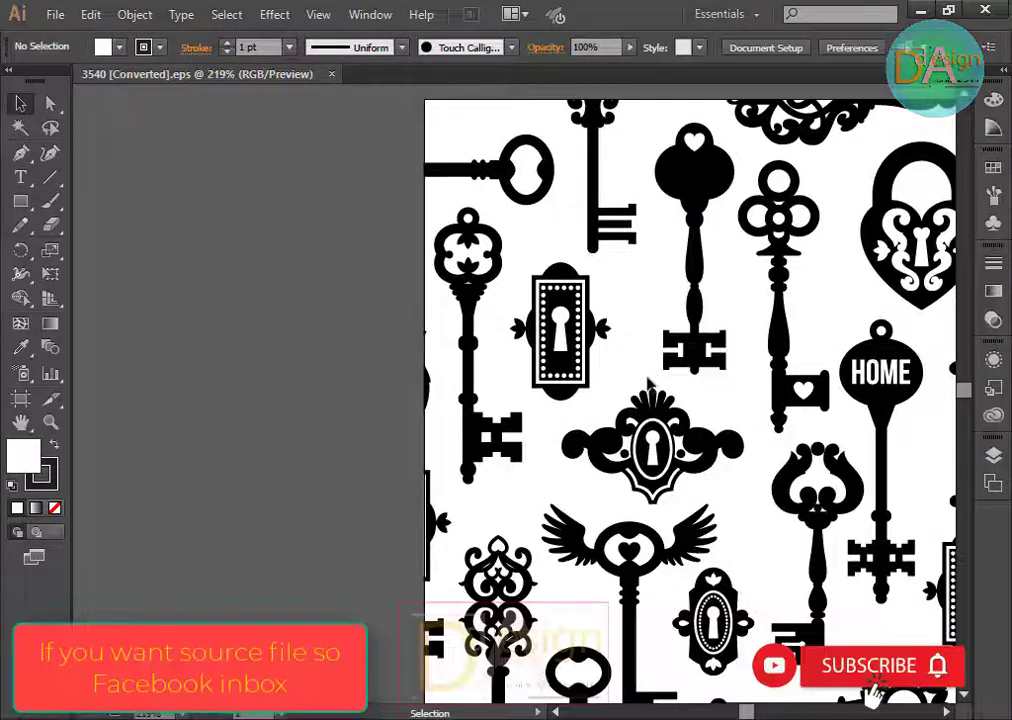
Select the whole key pattern and scale it down evenly inside the artboard.
scroll(628, 352, "down", 2)
scroll(627, 361, "down", 2)
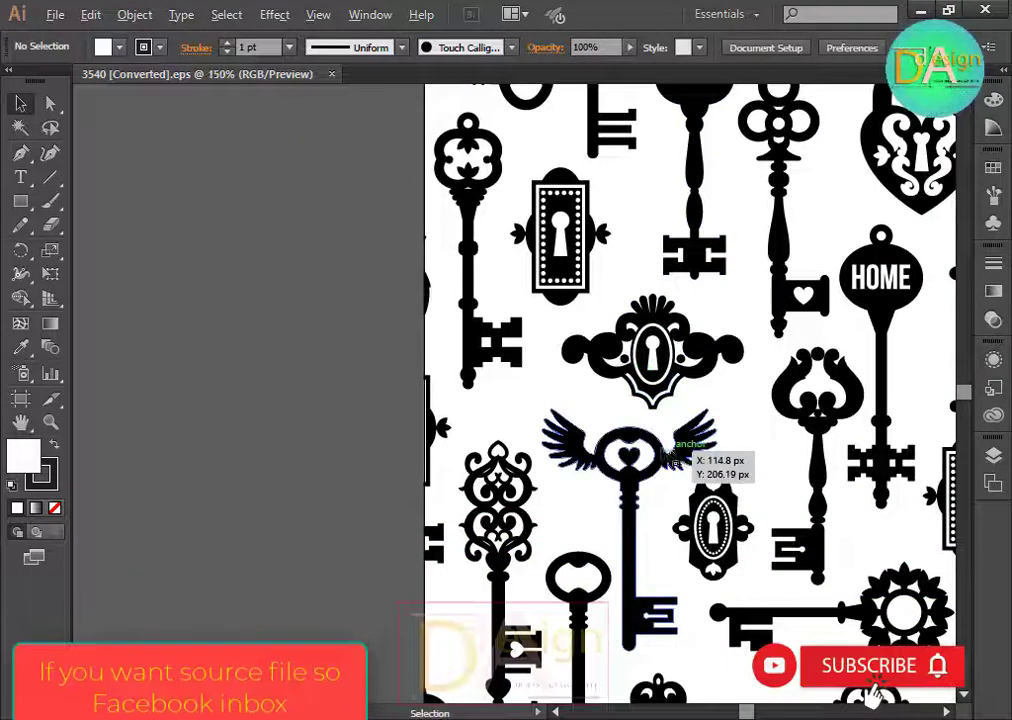
scroll(672, 455, "down", 2)
left_click_drag(753, 495, 417, 360)
scroll(540, 380, "down", 2)
scroll(588, 394, "up", 1)
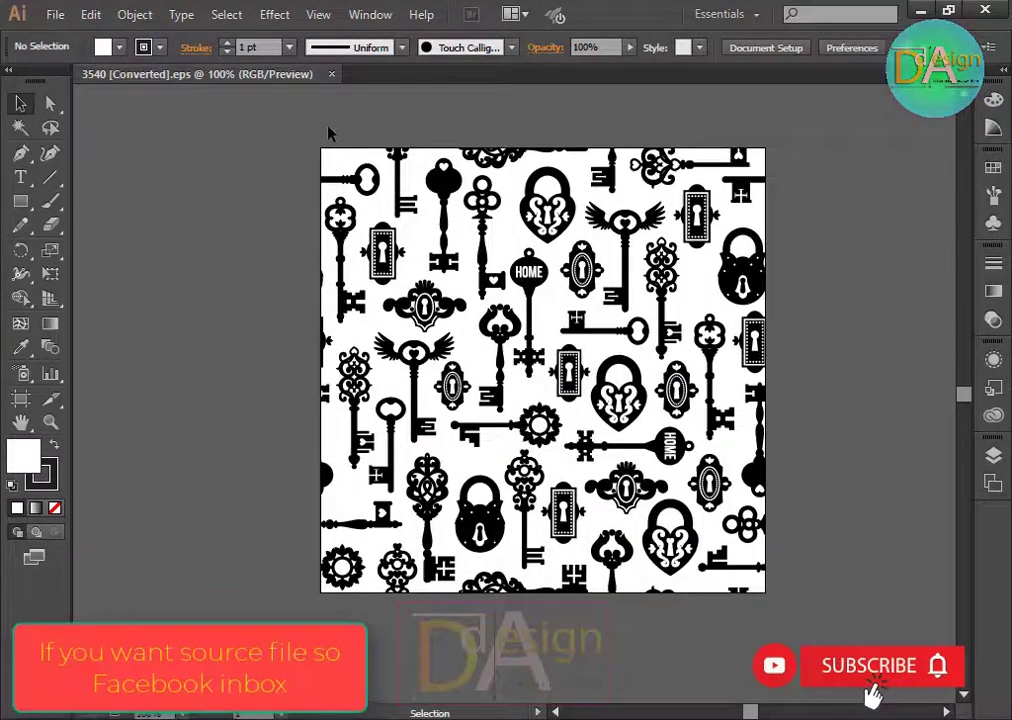
scroll(550, 275, "down", 2)
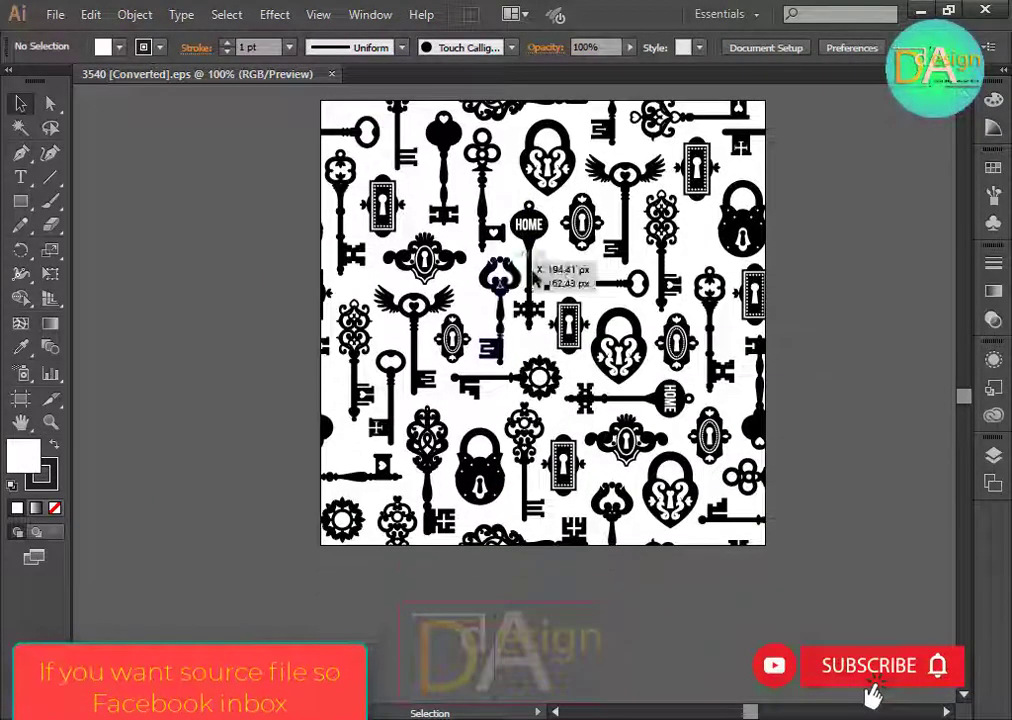
scroll(550, 285, "down", 1)
key("ctrl+a")
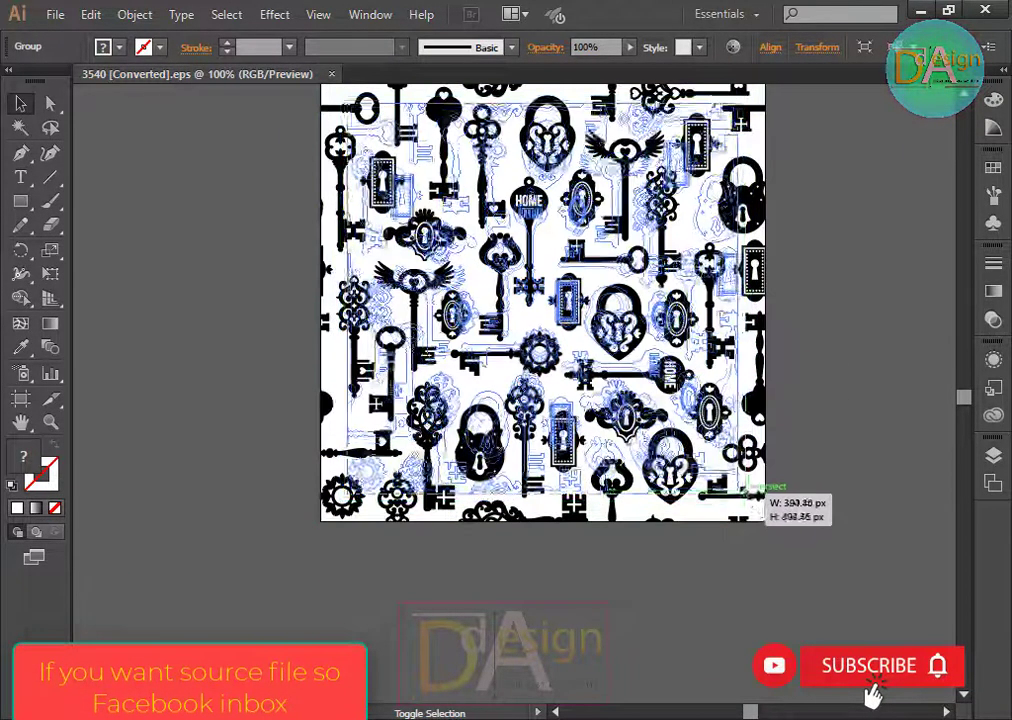
left_click_drag(759, 515, 735, 490)
left_click(830, 480)
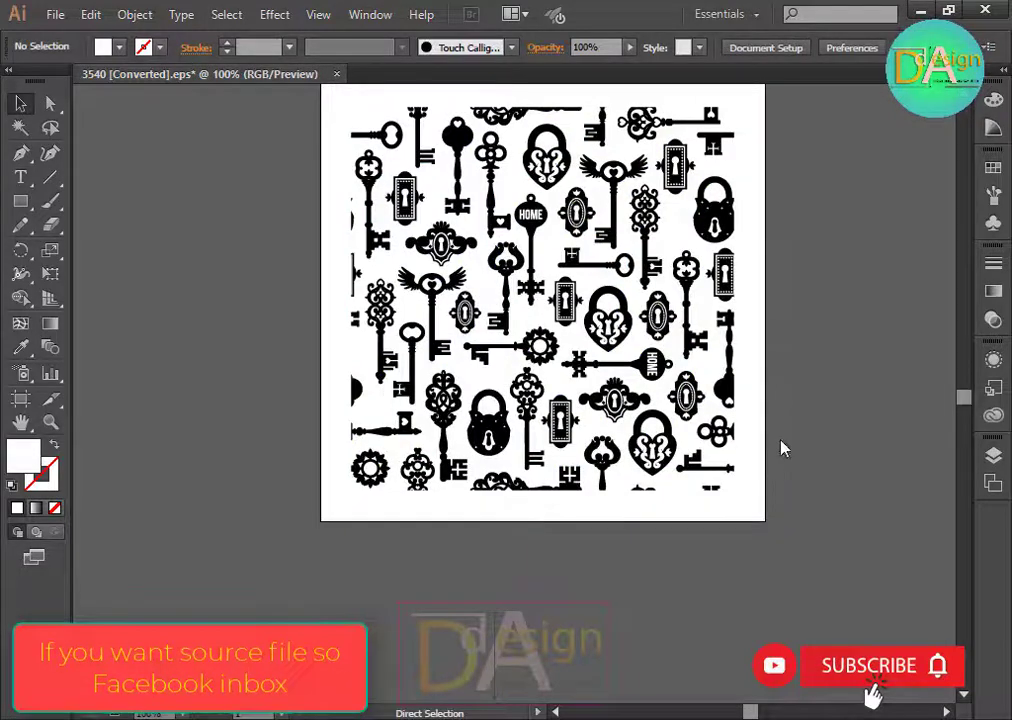
Save the pattern as 3540 [Converted].ai and start a new document.
key("ctrl+shift+s")
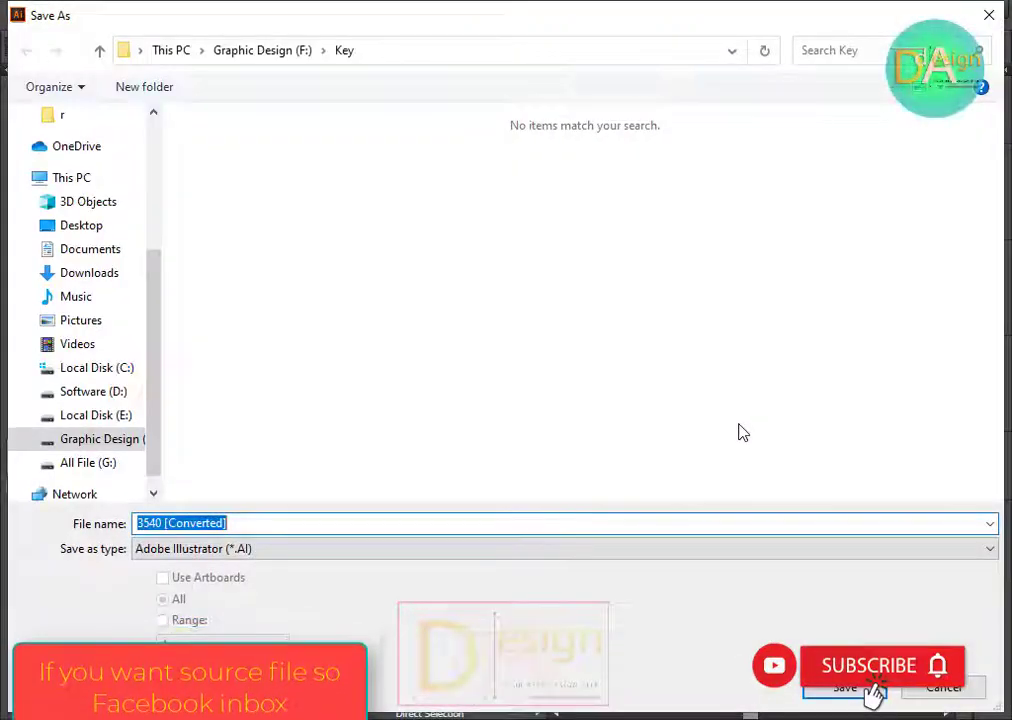
key("Escape")
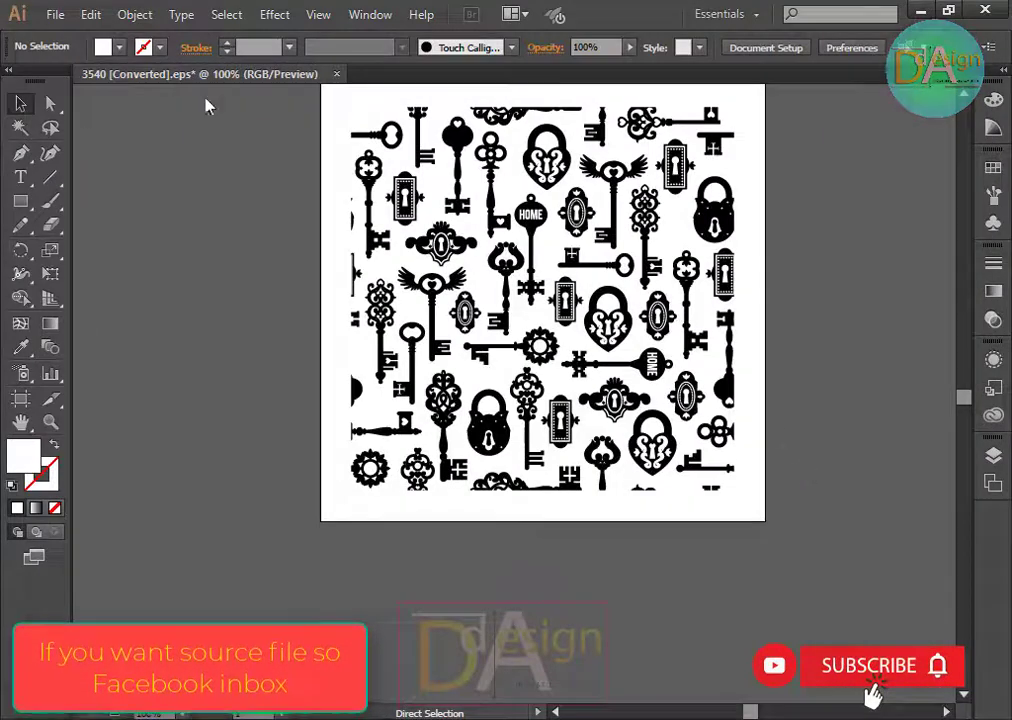
left_click(55, 14)
left_click(81, 36)
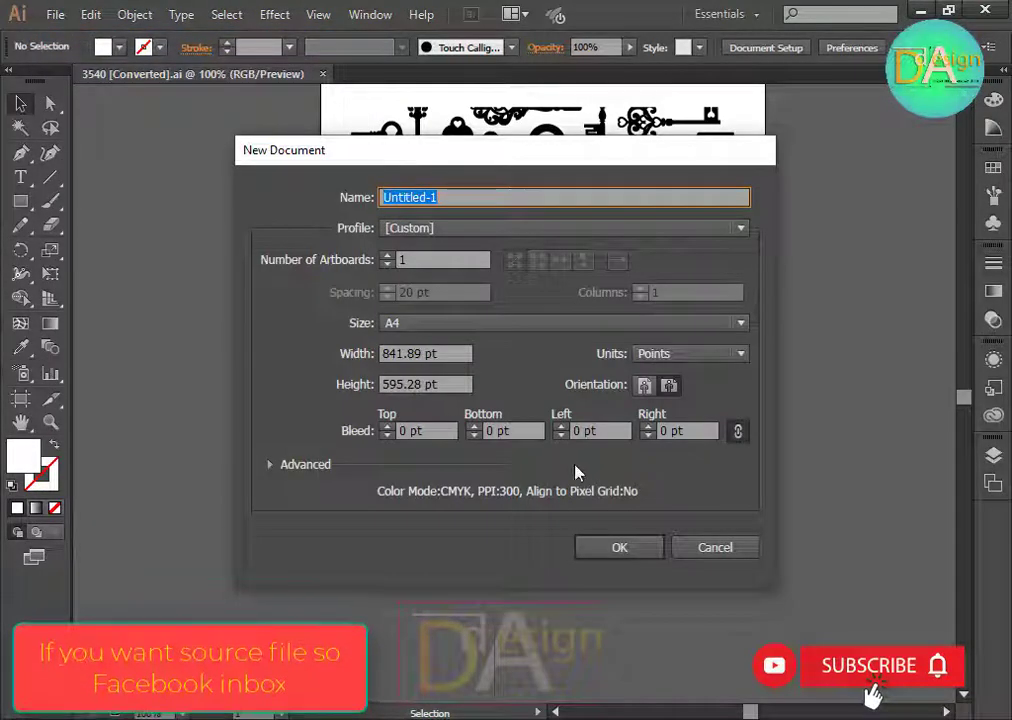
Create the blank A4 Untitled-1 document and return to the key pattern.
left_click(620, 548)
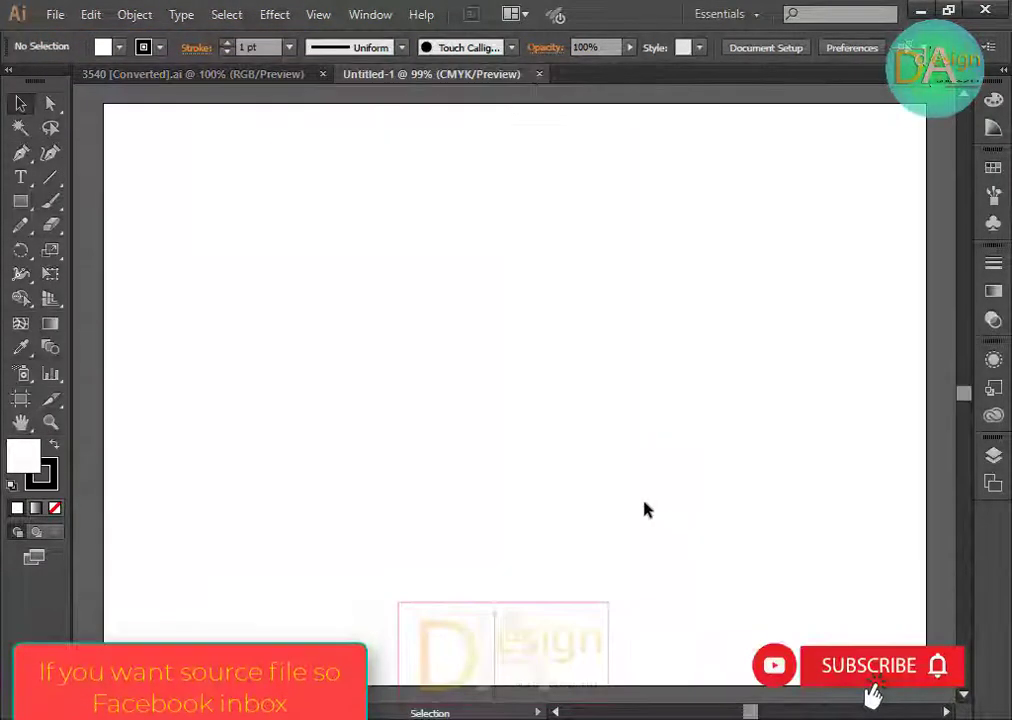
left_click(226, 75)
left_click_drag(322, 80, 463, 84)
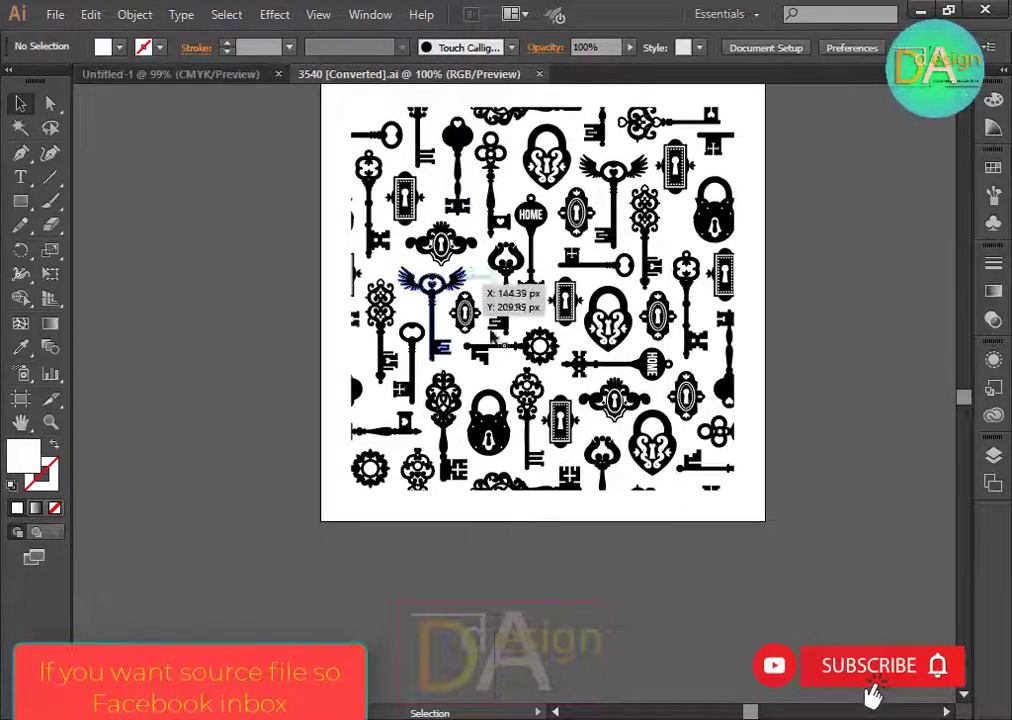
Ungroup the key pattern and select the single gear-headed key.
left_click(535, 343)
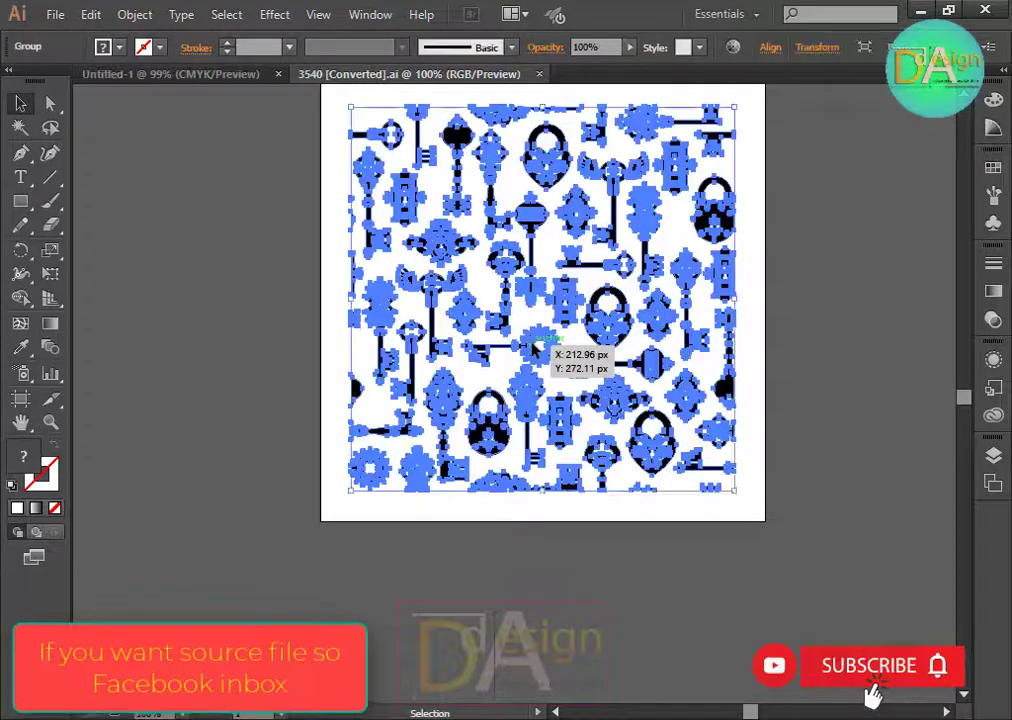
right_click(532, 343)
left_click(618, 458)
left_click(836, 401)
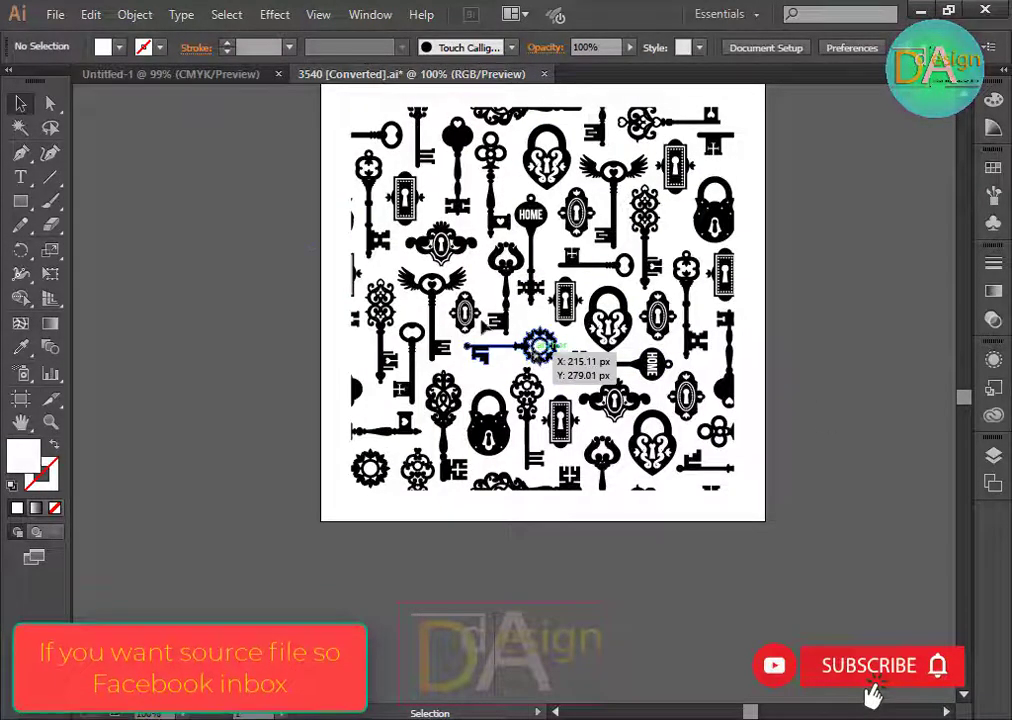
mouse_move(536, 345)
left_mouse_down()
mouse_move(258, 150)
mouse_move(216, 91)
mouse_move(510, 426)
mouse_move(698, 536)
left_mouse_up()
Enlarge the key and reflect it across the vertical axis so the gear faces left.
left_click(775, 490)
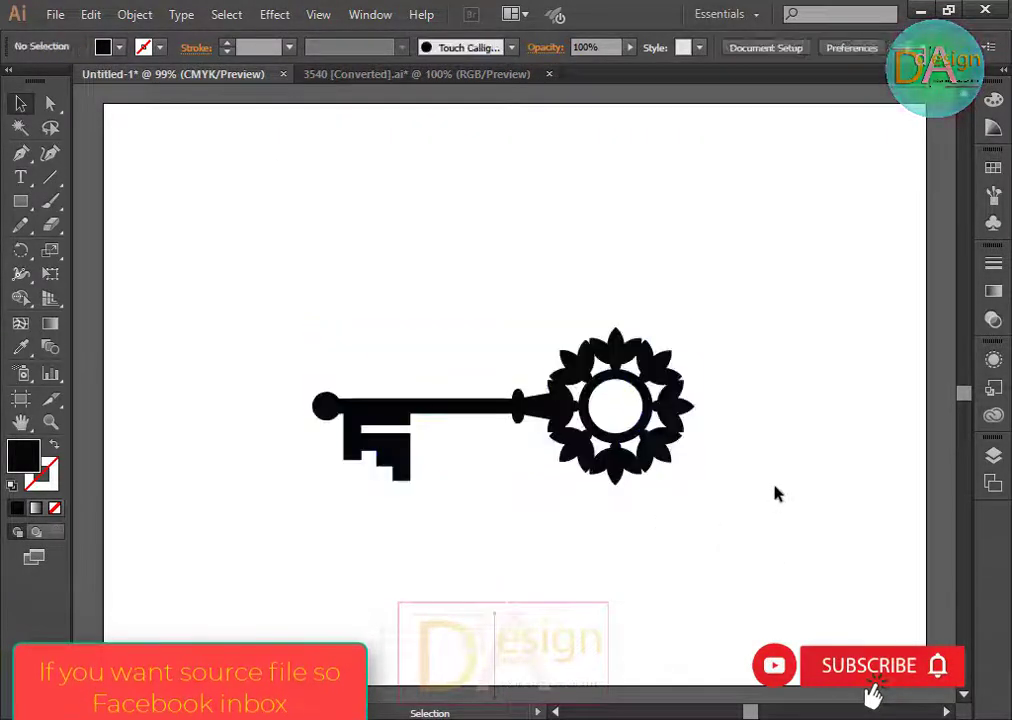
left_click(650, 400)
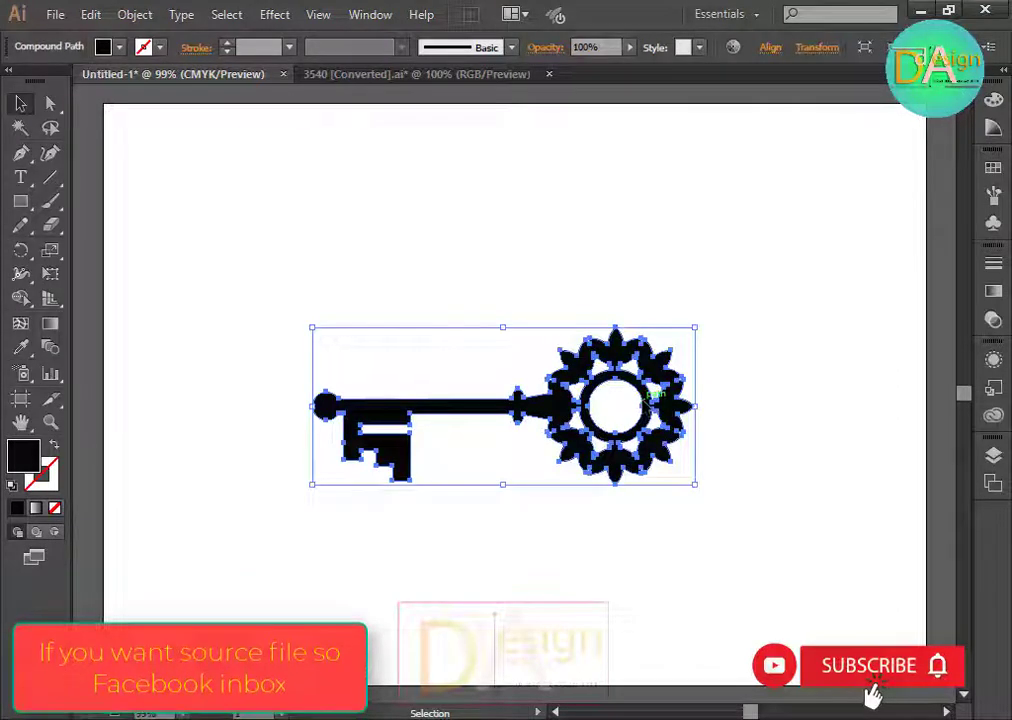
right_click(645, 402)
mouse_move(703, 543)
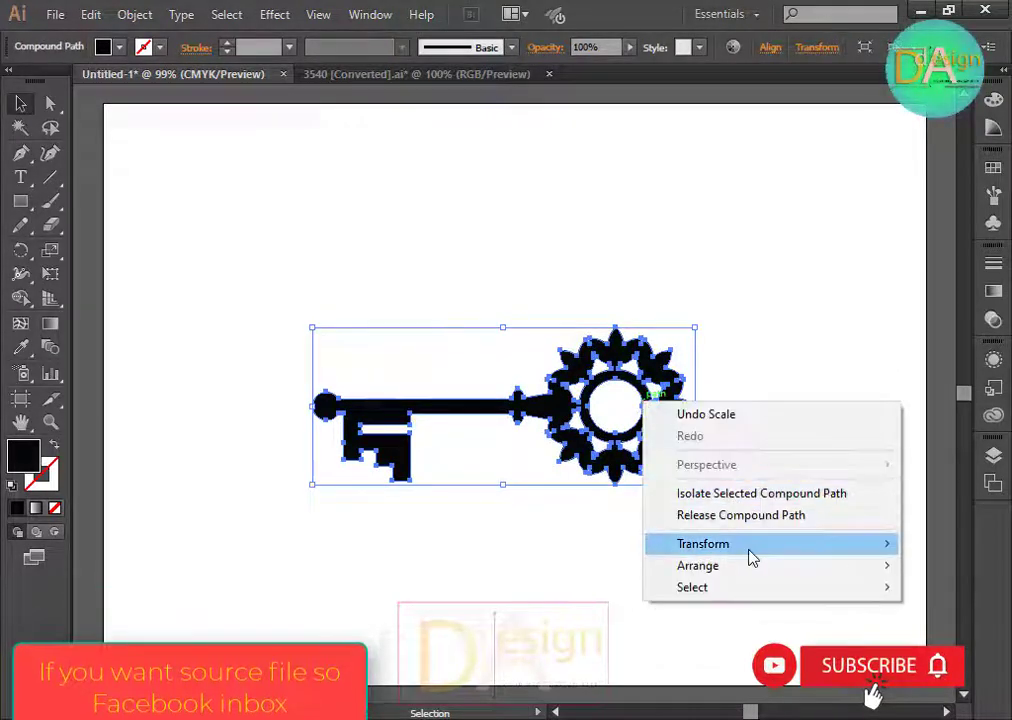
left_click(470, 617)
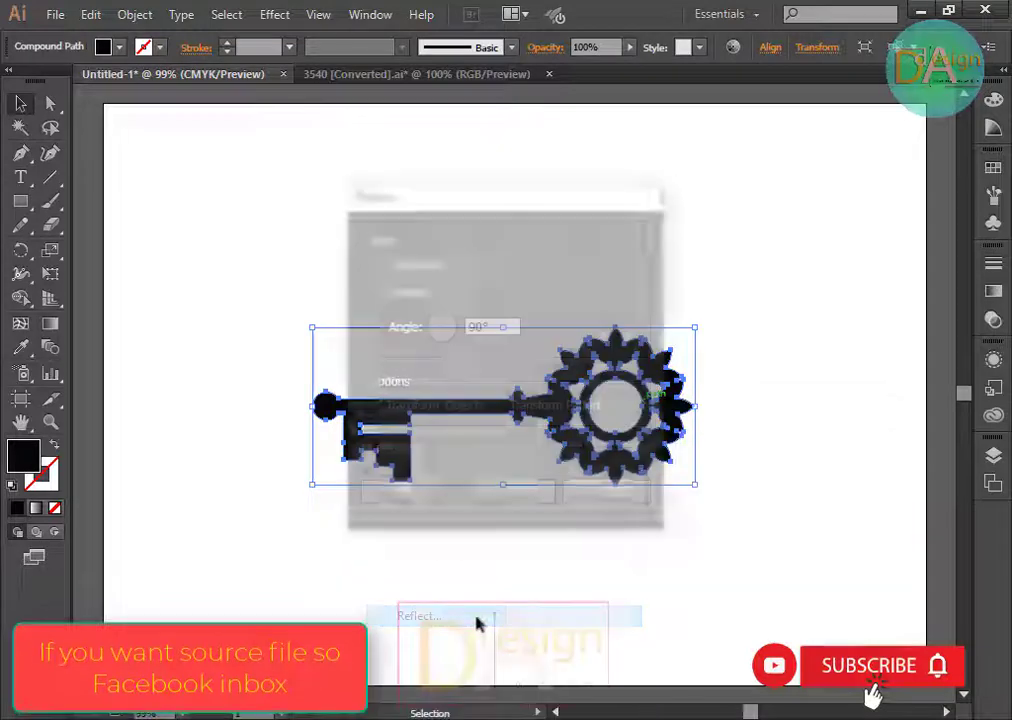
left_click(366, 449)
left_click(510, 491)
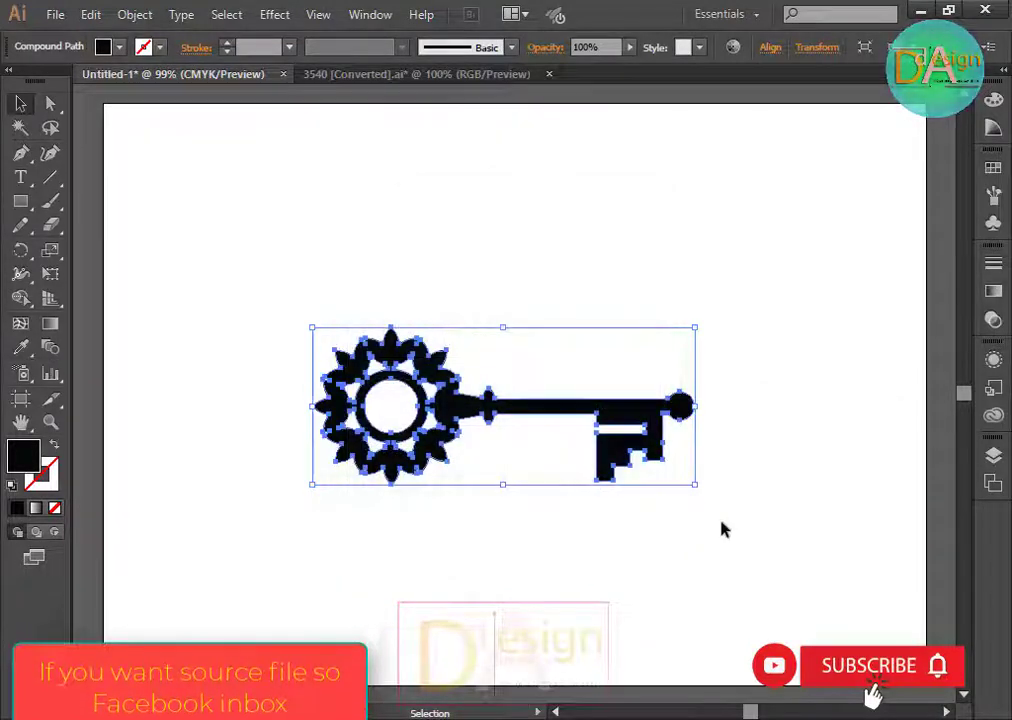
left_click(723, 528)
Move the key up near the artboard top, then nudge it slightly lower.
left_click_drag(449, 411, 430, 278)
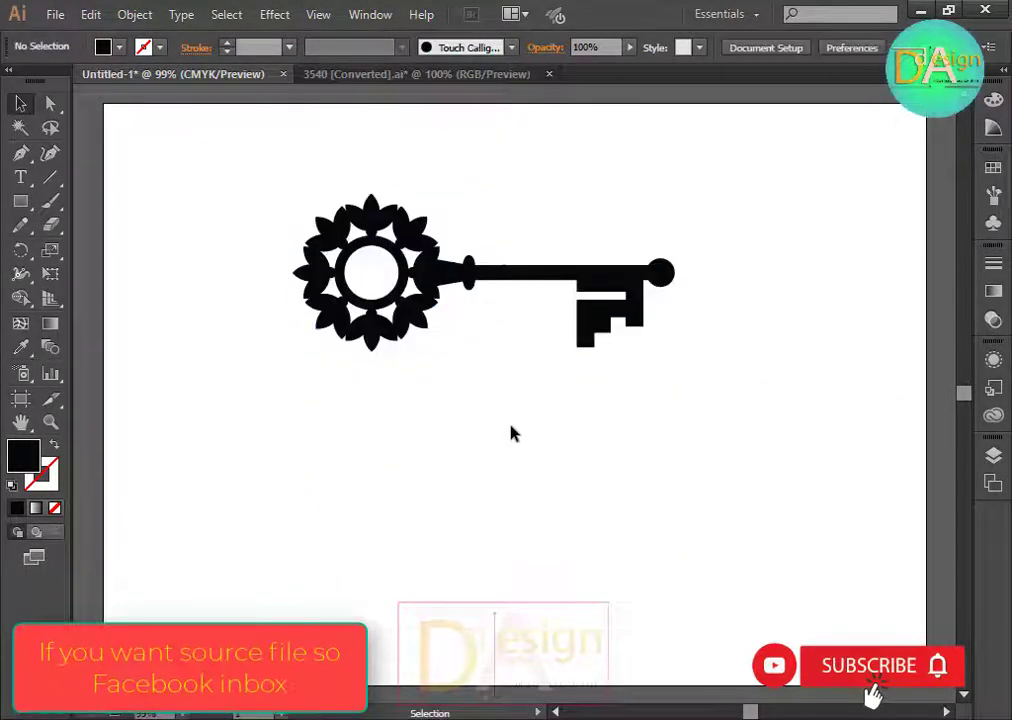
left_click(445, 76)
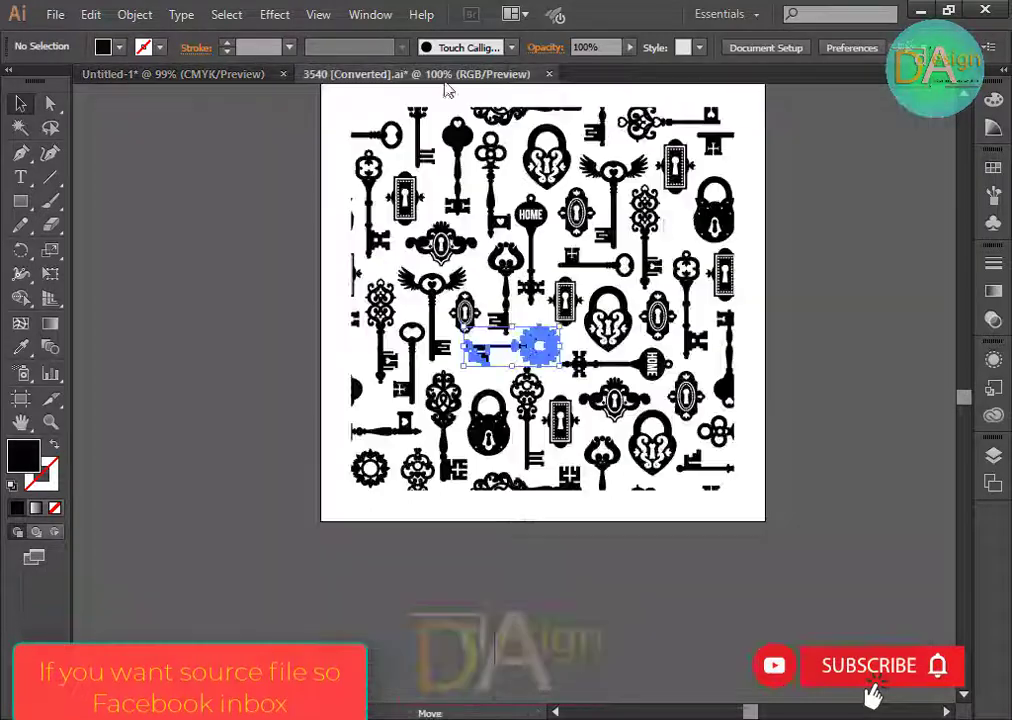
left_click(185, 76)
left_click_drag(425, 292, 425, 310)
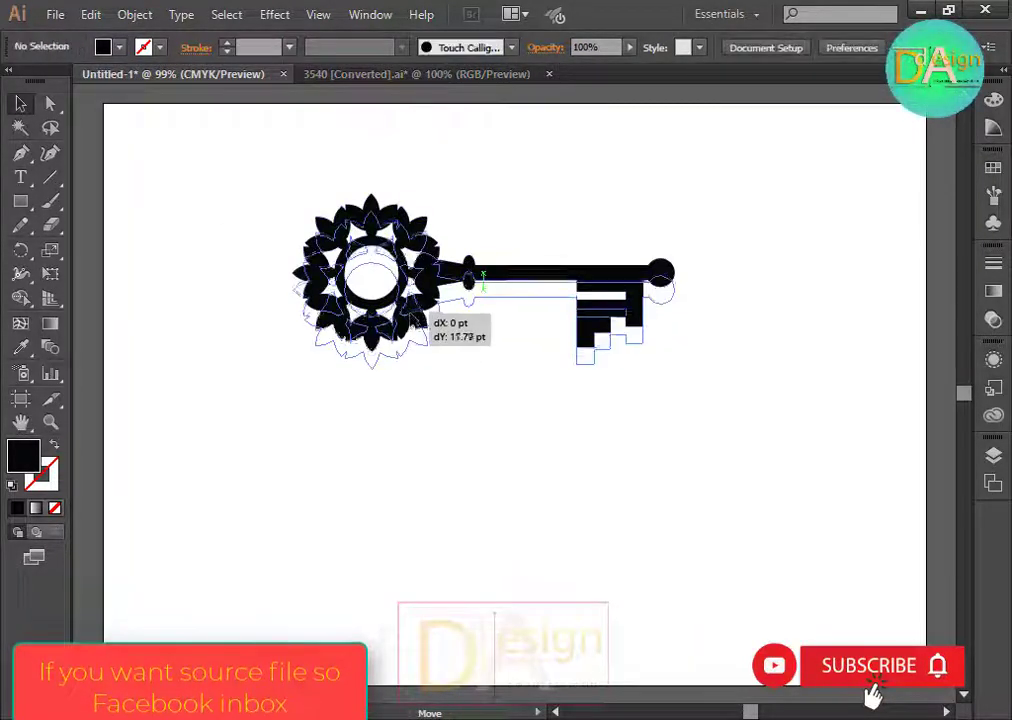
left_click(427, 437)
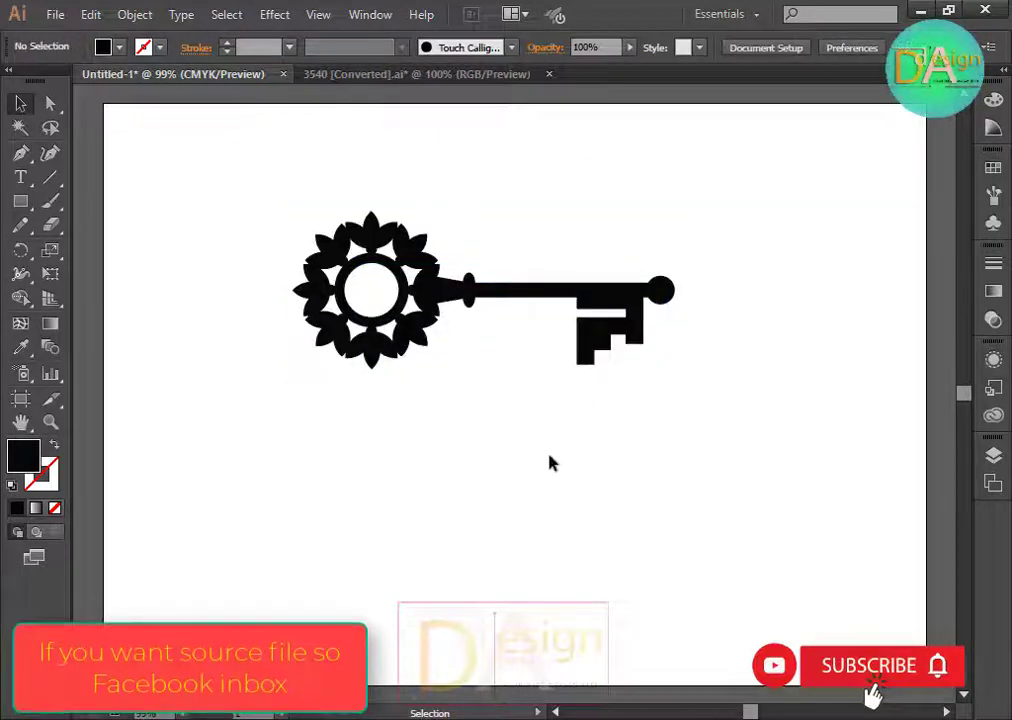
left_click(410, 299)
right_click(406, 292)
left_click(650, 355)
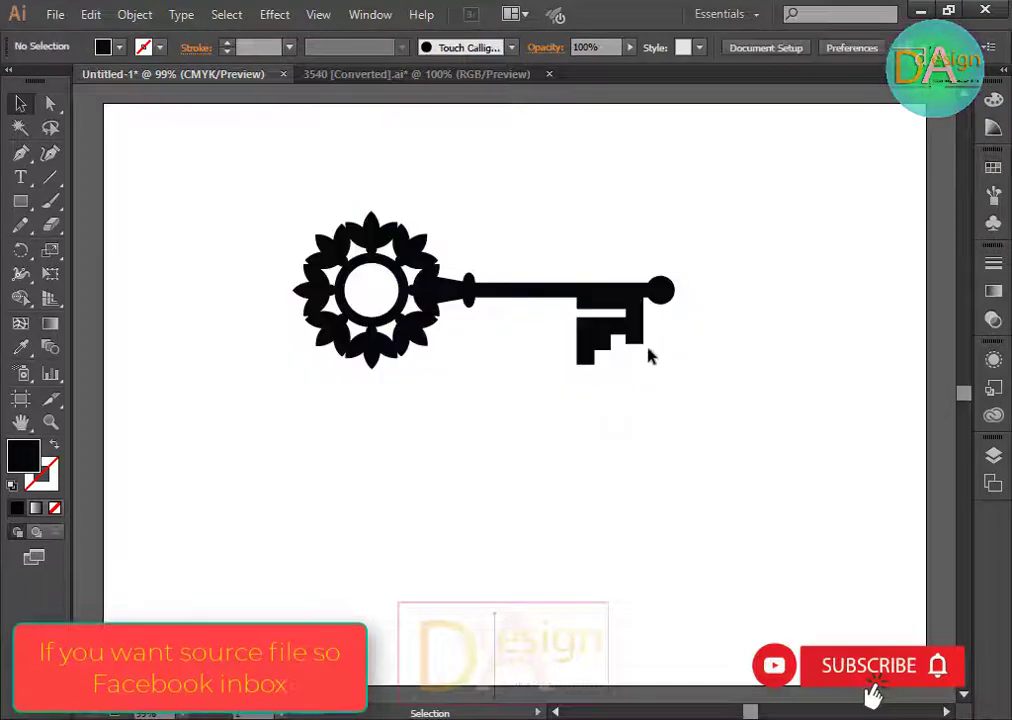
left_click(625, 340)
left_click(617, 445)
left_click(418, 294)
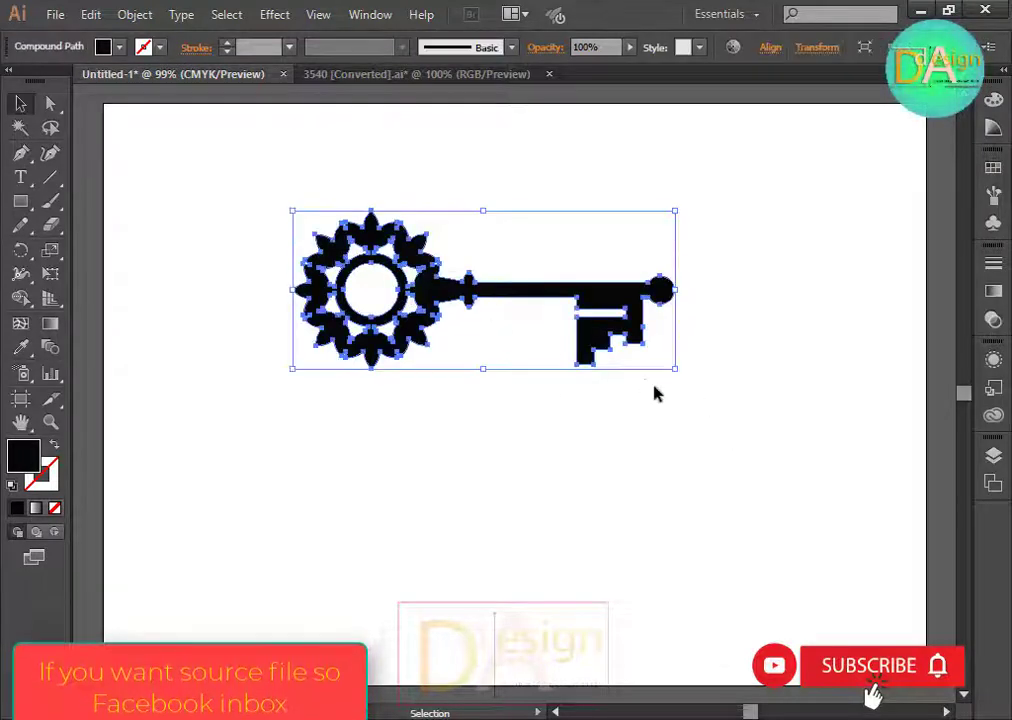
left_click(565, 391)
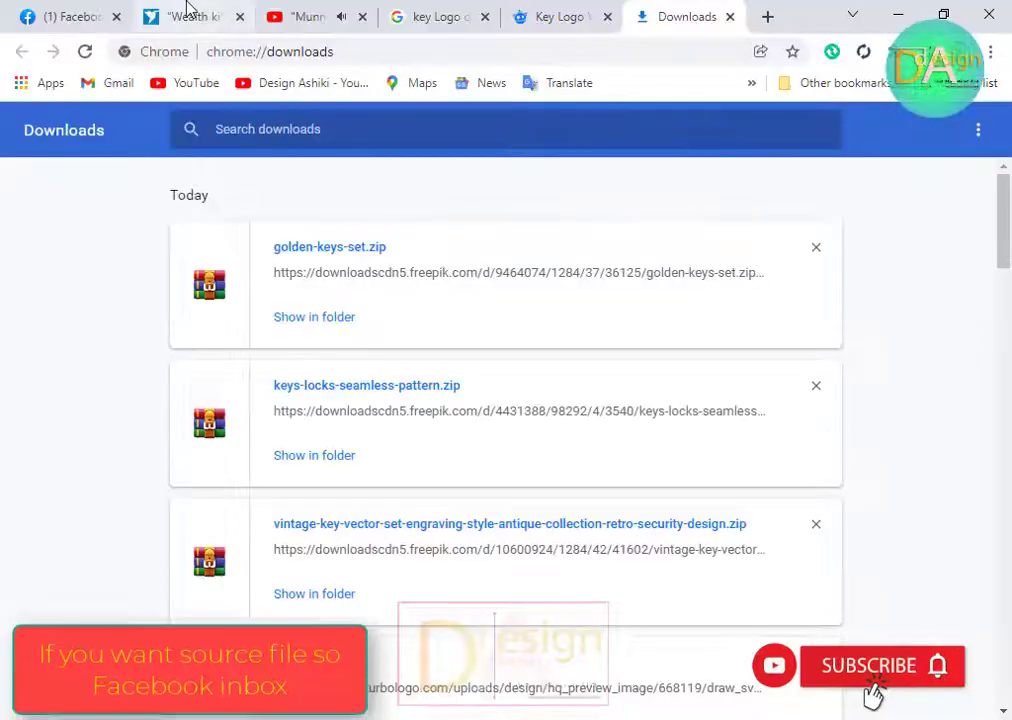
Highlight 'wealth ki' in the Freelancer contest brief, then minimize Chrome back to Illustrator.
left_click(190, 13)
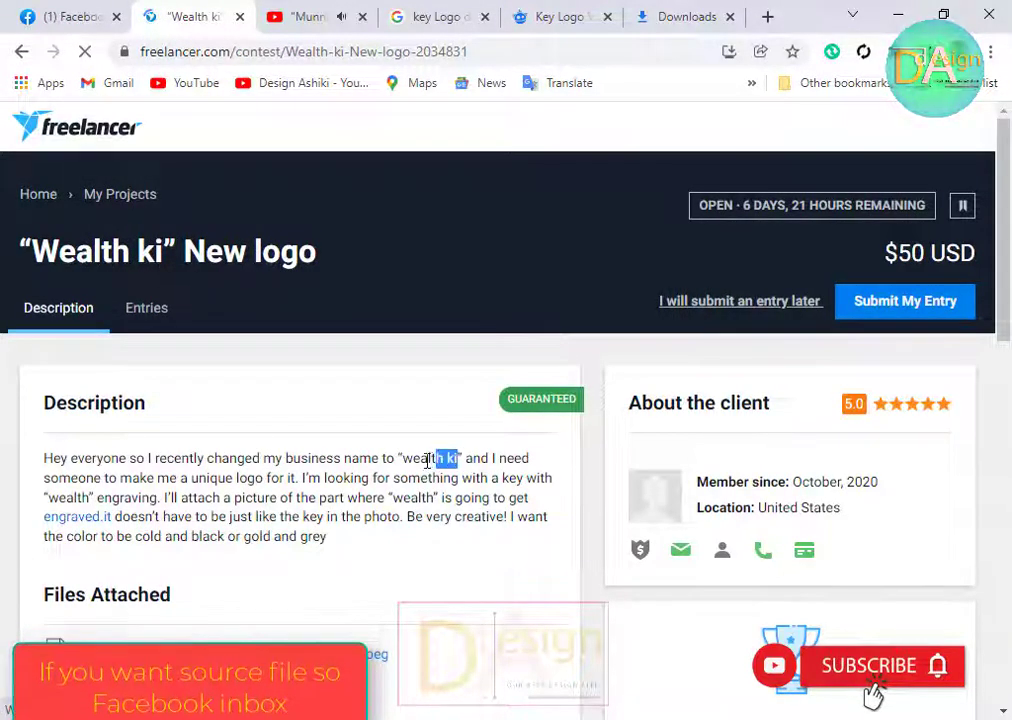
left_click_drag(399, 462, 401, 459)
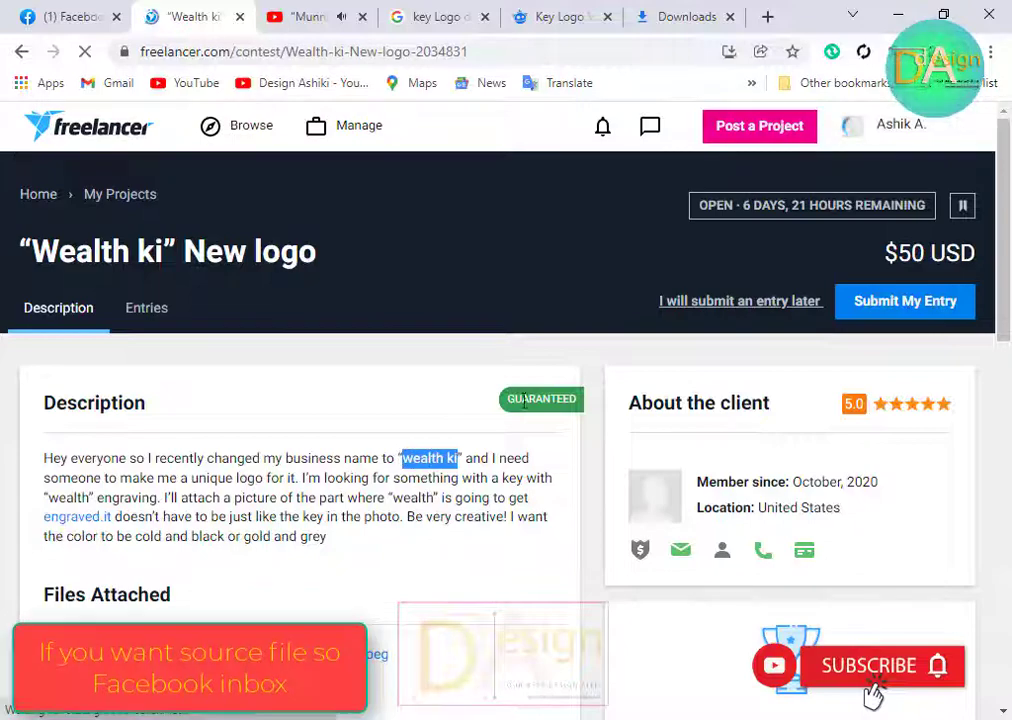
left_click(898, 8)
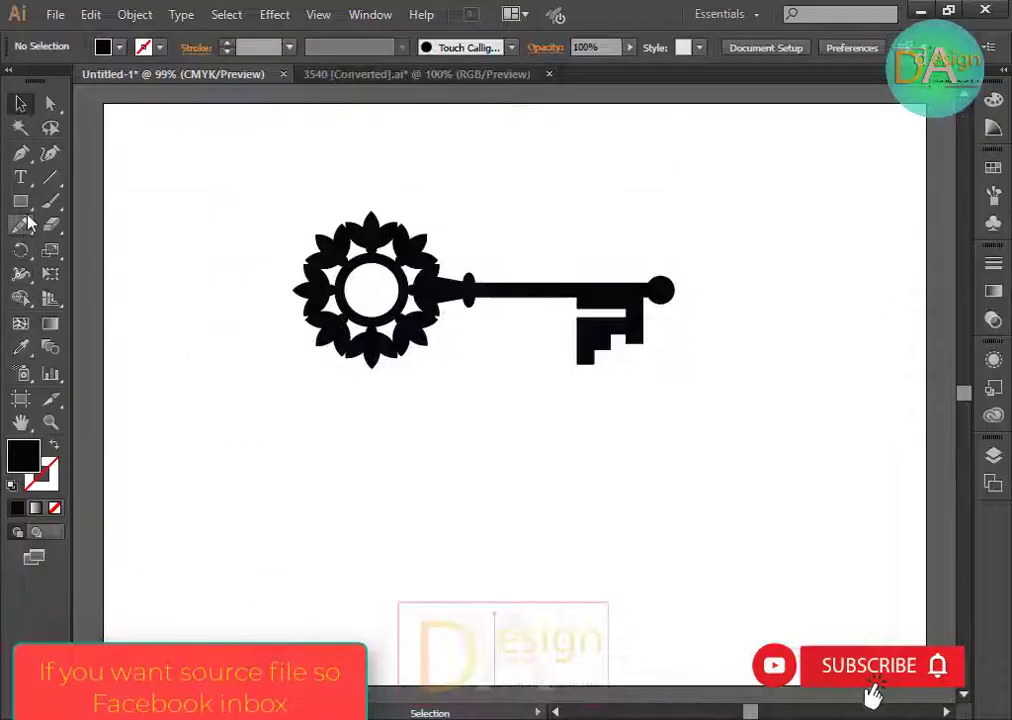
Add the text 'wealth ki' below the key and scale it up.
left_click(29, 185)
left_click(281, 486)
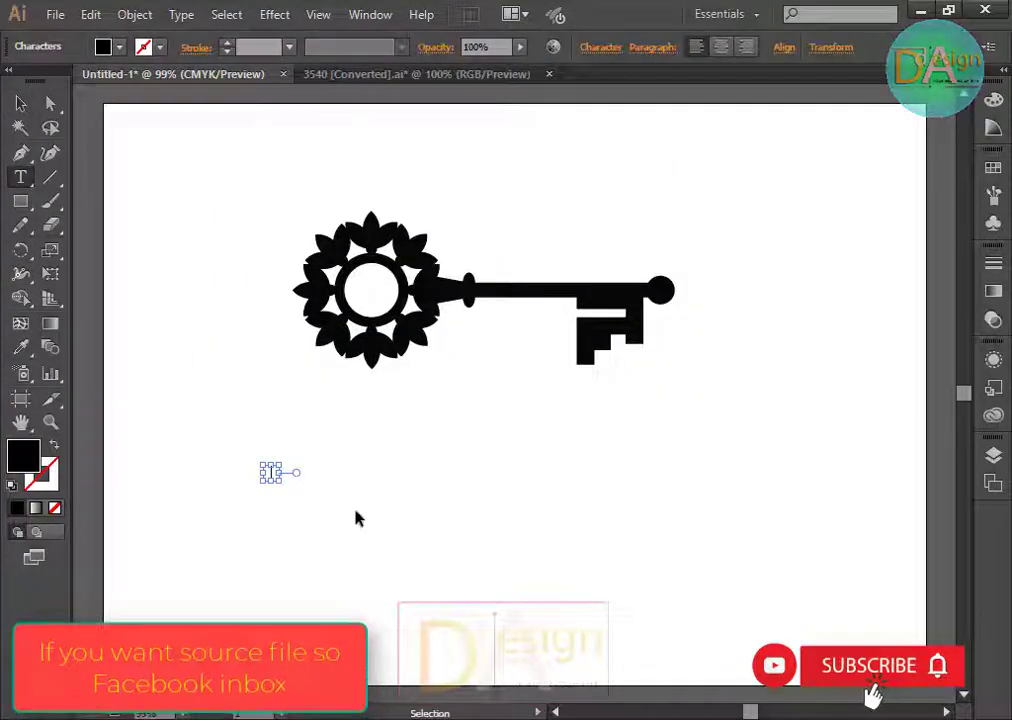
type("wealth k")
type("wealth ki")
left_click(20, 103)
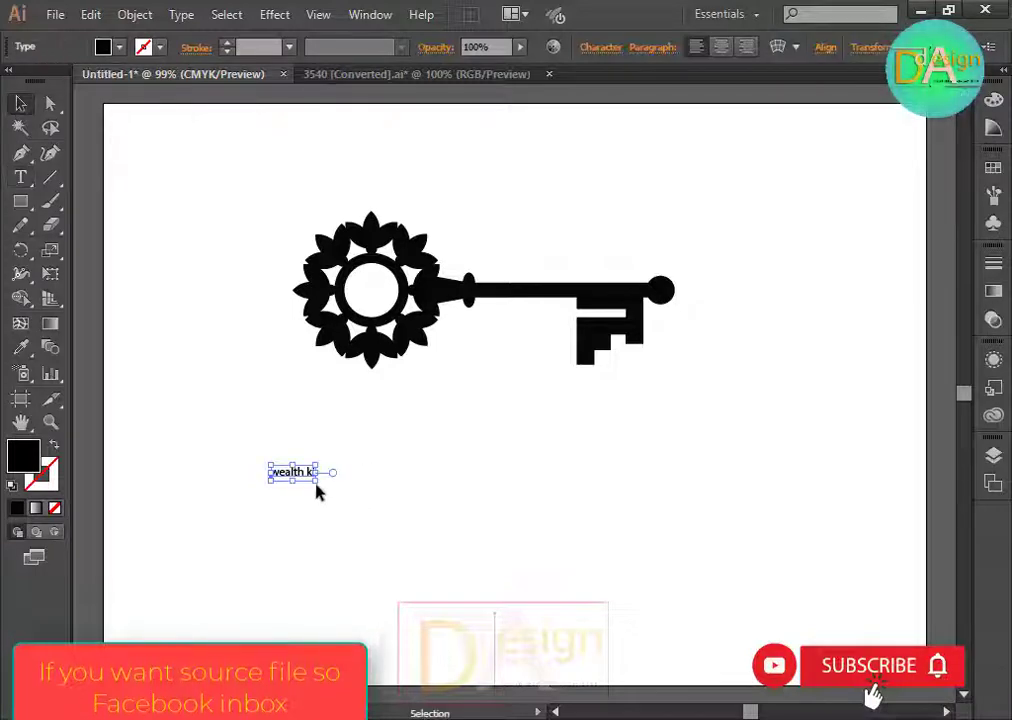
mouse_move(318, 484)
left_mouse_down()
mouse_move(497, 530)
mouse_move(532, 484)
left_mouse_up()
left_click(743, 454)
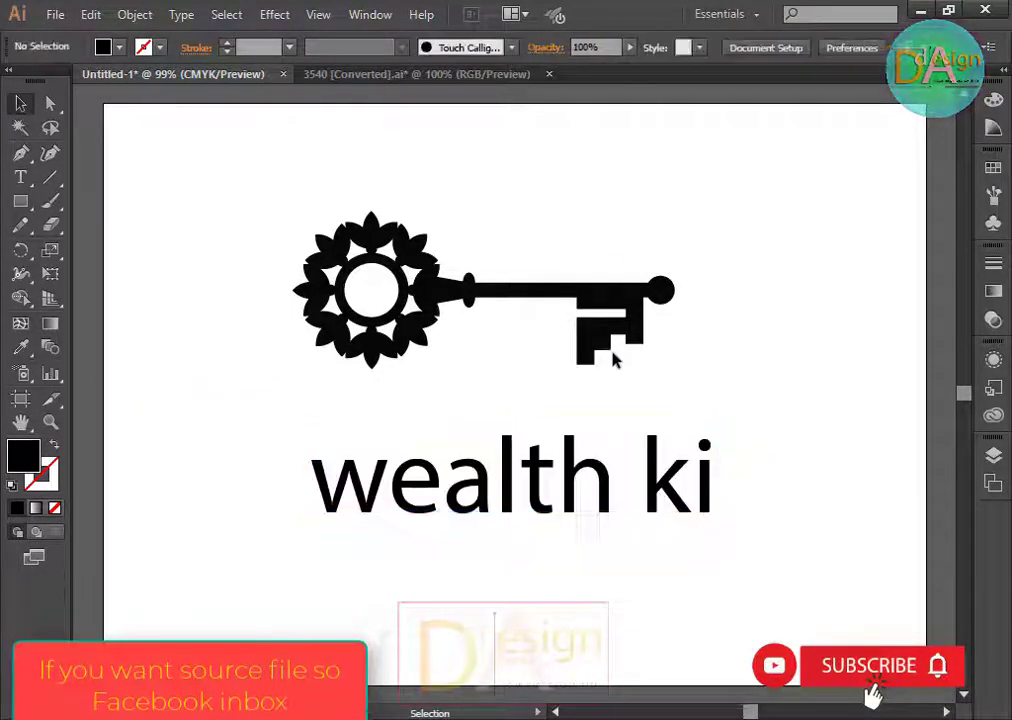
Widen and heighten the key, then shift the text left beneath it.
left_click(428, 308)
left_click_drag(287, 288, 227, 289)
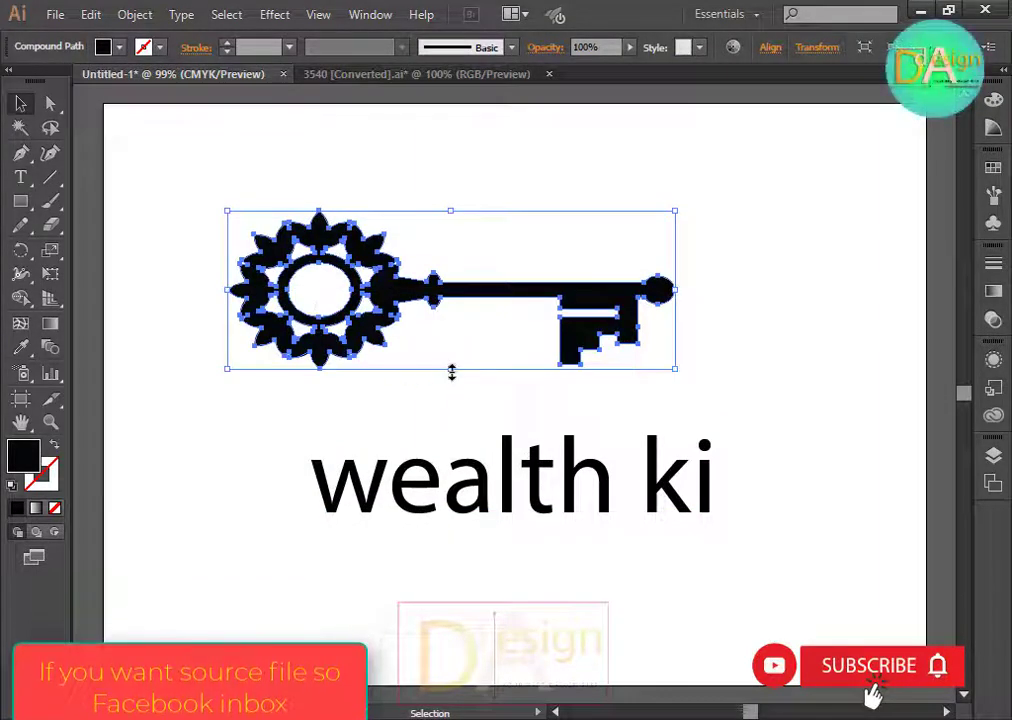
left_click_drag(451, 372, 452, 391)
left_click(725, 407)
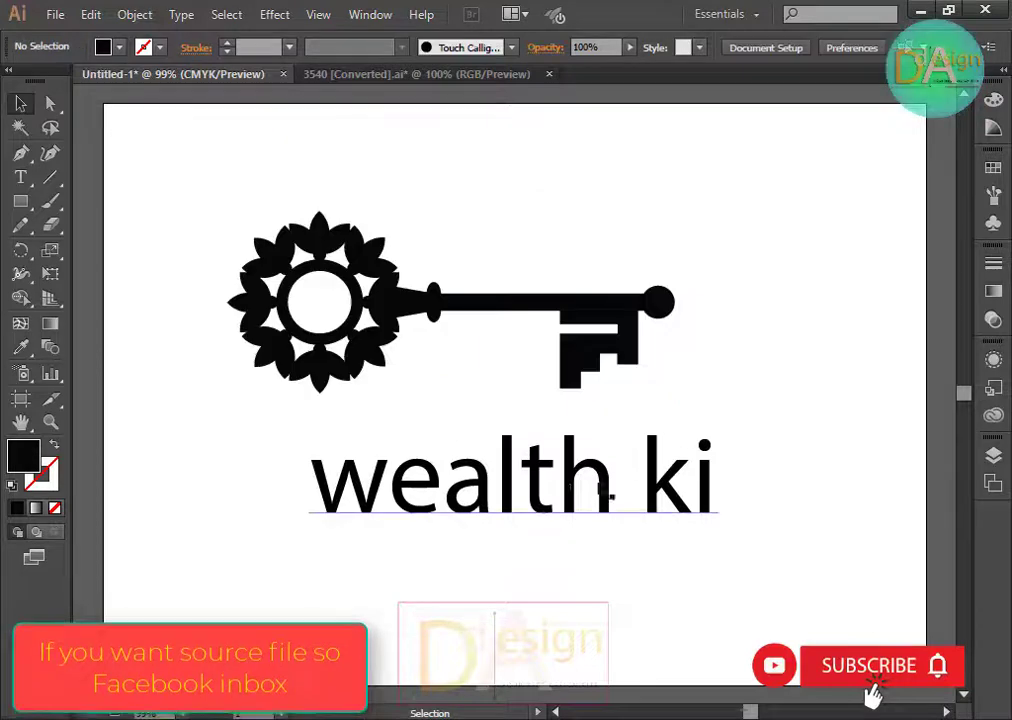
left_click(535, 487)
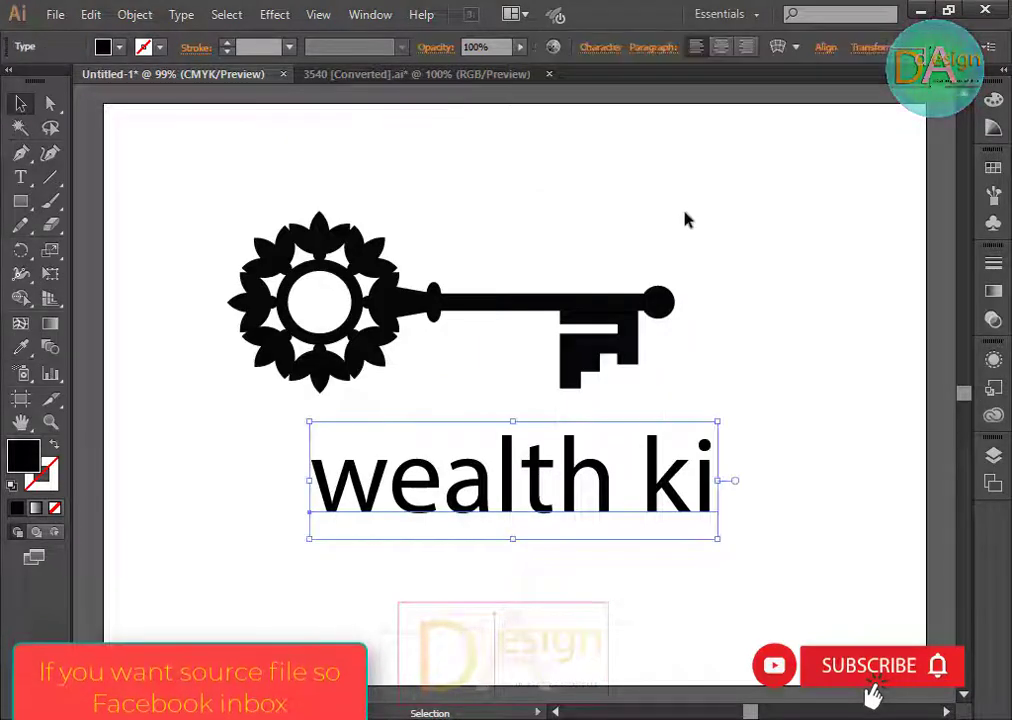
left_click_drag(508, 477, 408, 458)
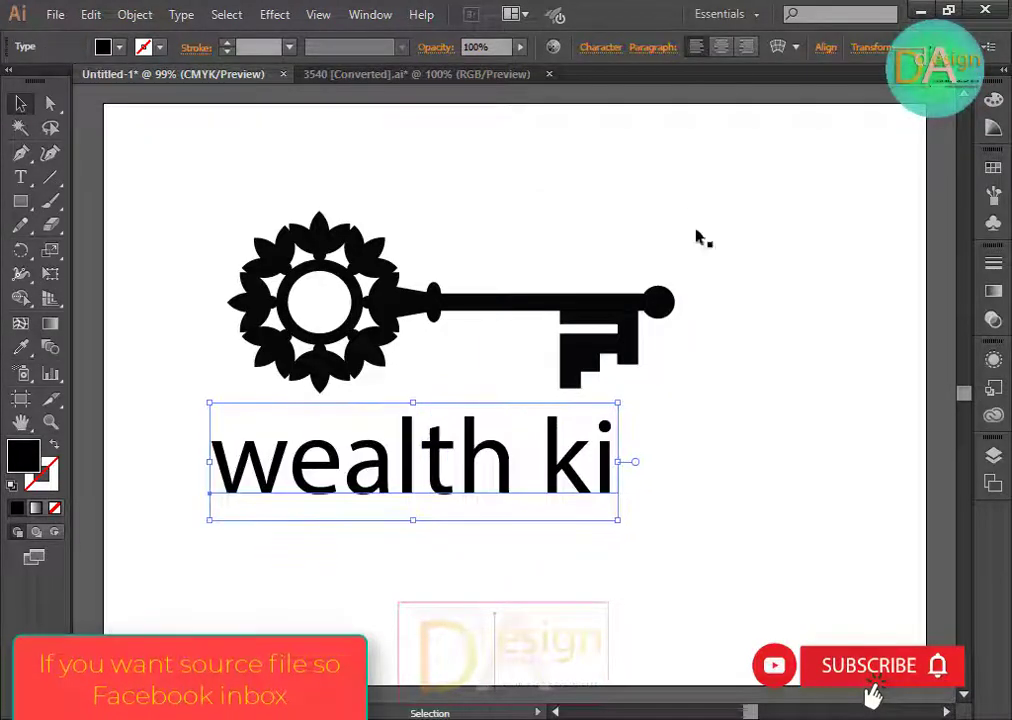
Browse the font list and apply MontserratSubrayada-Bold to the text.
left_click(610, 47)
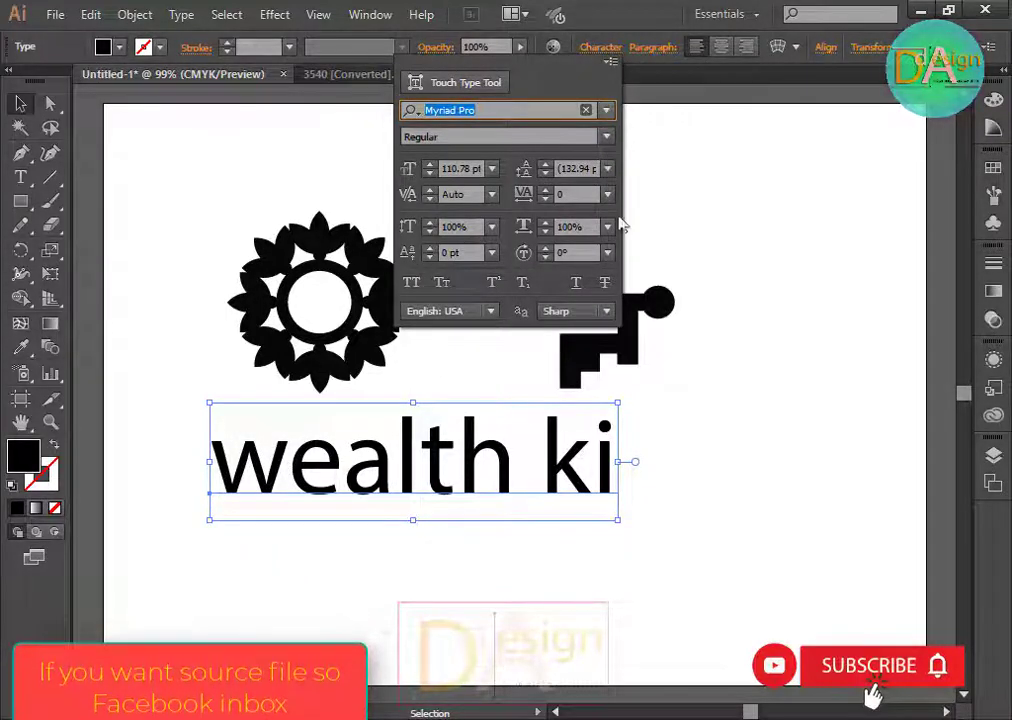
key("BackSpace")
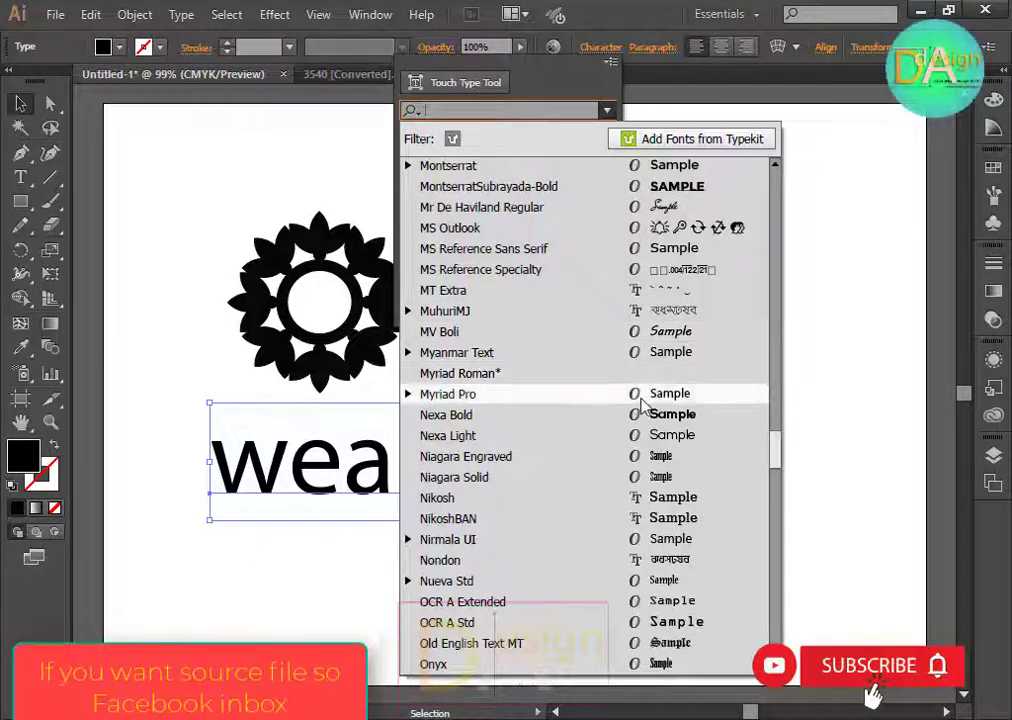
scroll(628, 395, "up", 1)
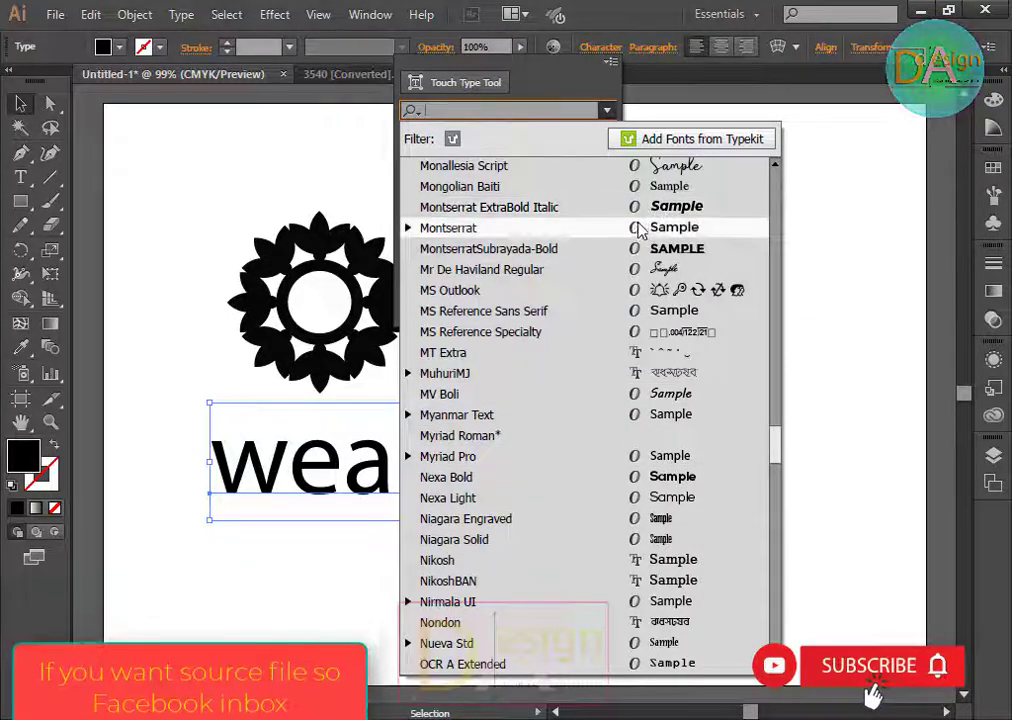
scroll(622, 240, "up", 1)
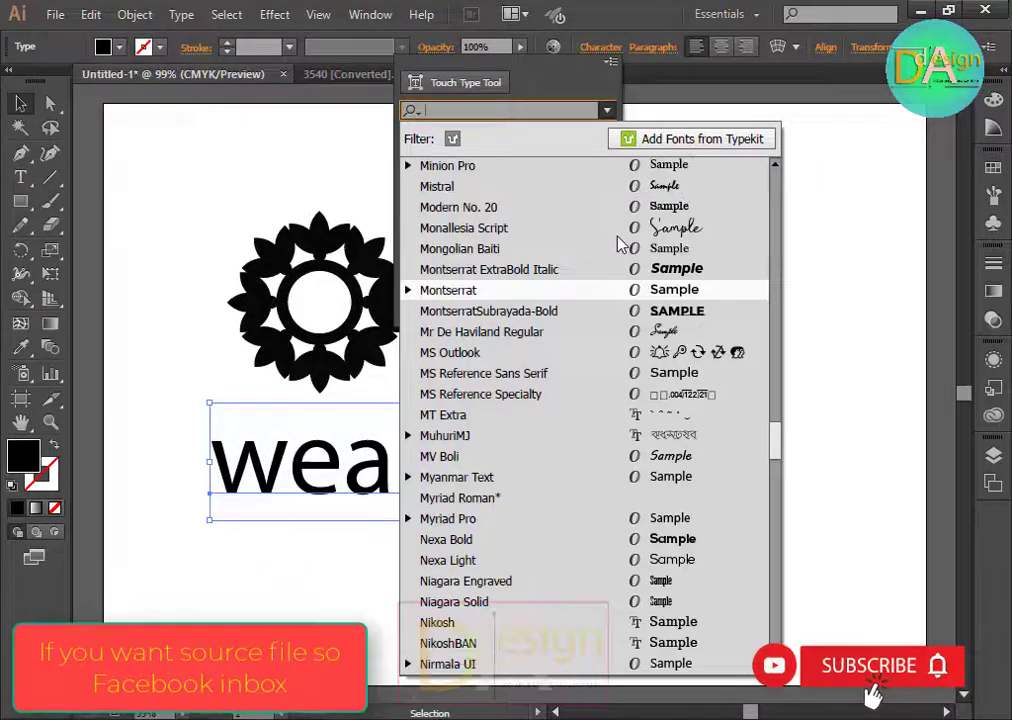
scroll(621, 243, "up", 3)
scroll(621, 243, "up", 1)
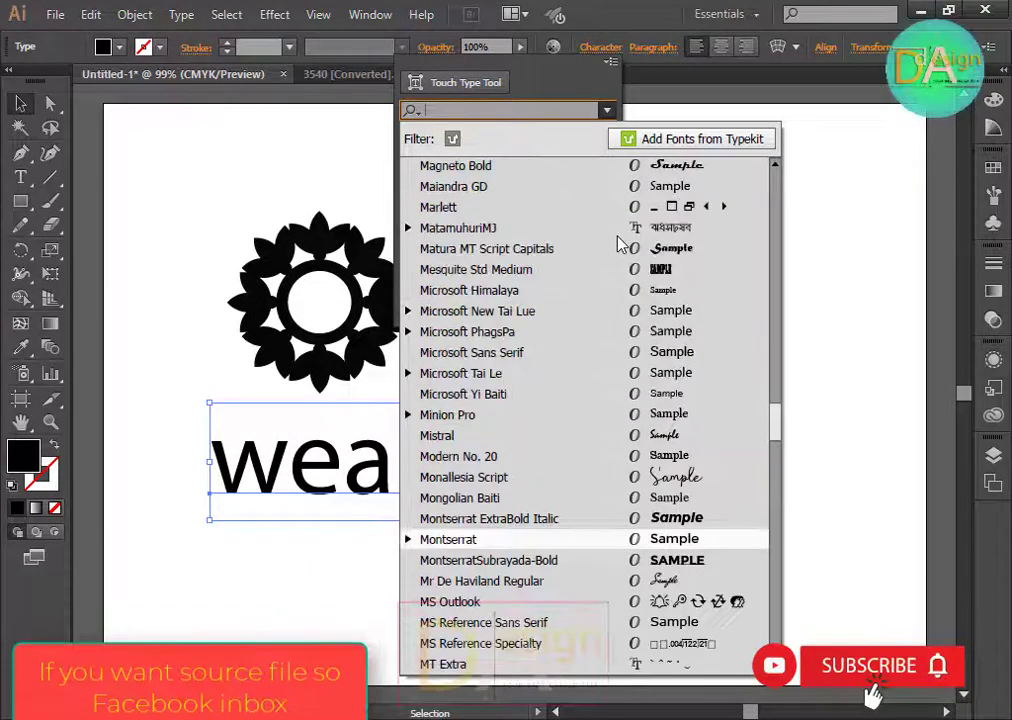
scroll(621, 243, "up", 2)
scroll(545, 355, "down", 2)
scroll(528, 347, "down", 2)
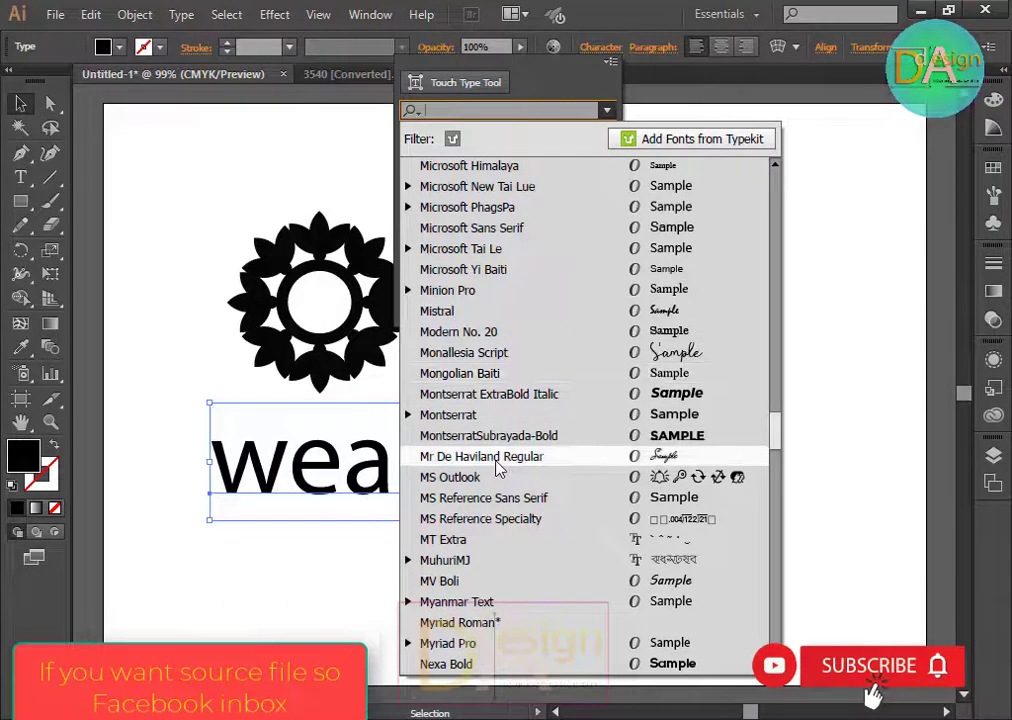
scroll(480, 560, "down", 1)
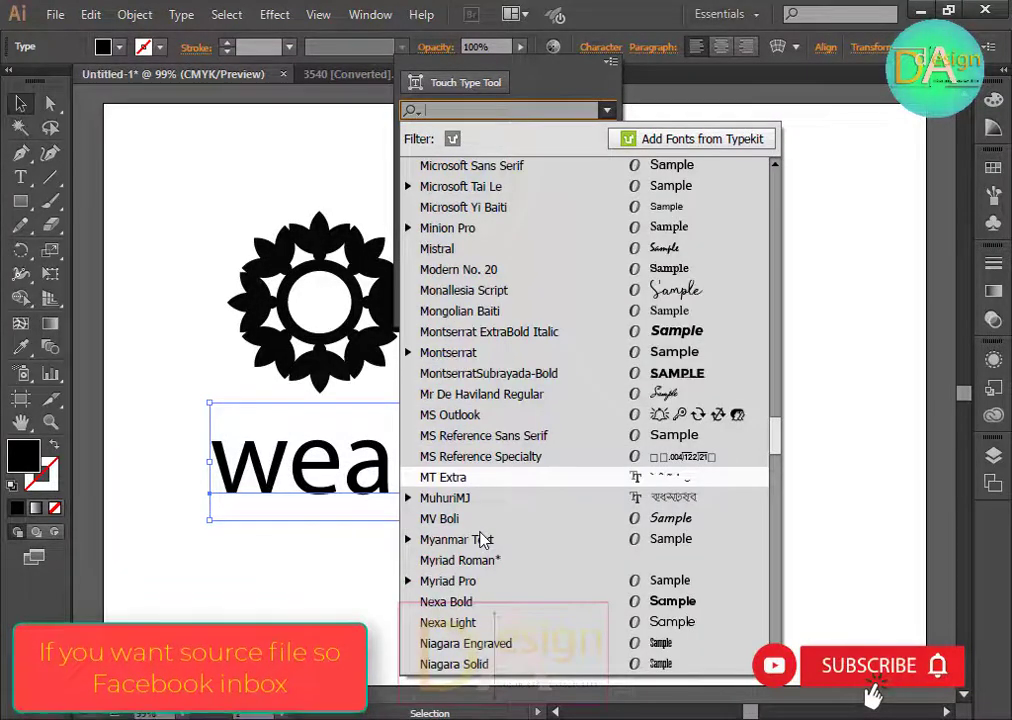
left_click(528, 373)
left_click(543, 640)
left_click(555, 612)
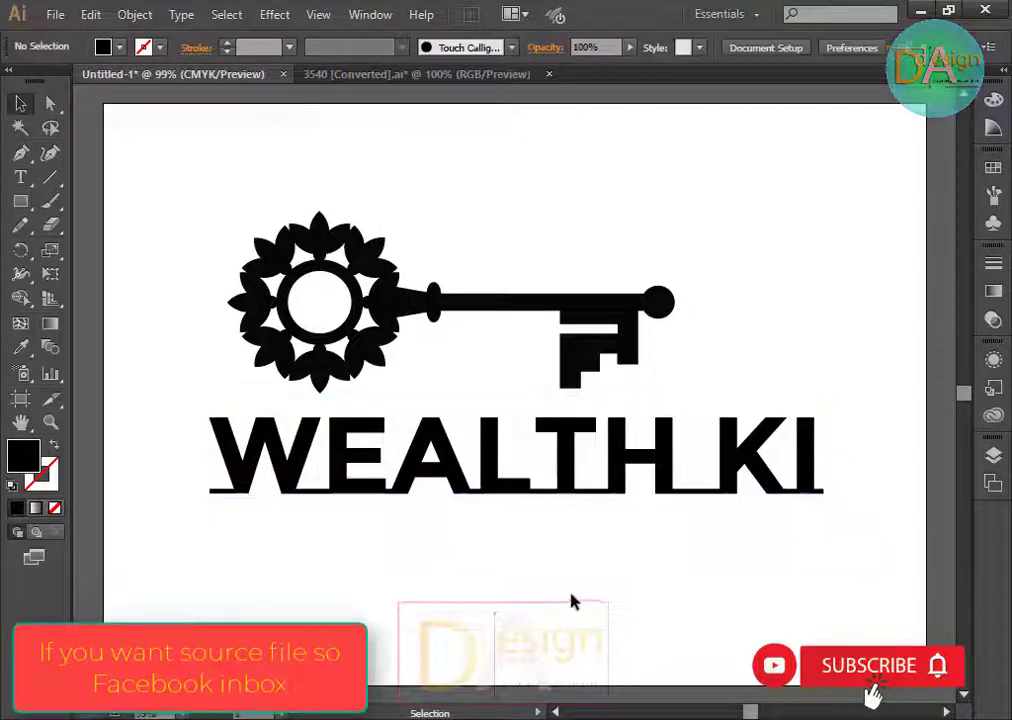
Change the text to Montserrat ExtraBold Italic with All Caps turned on.
left_click(716, 493)
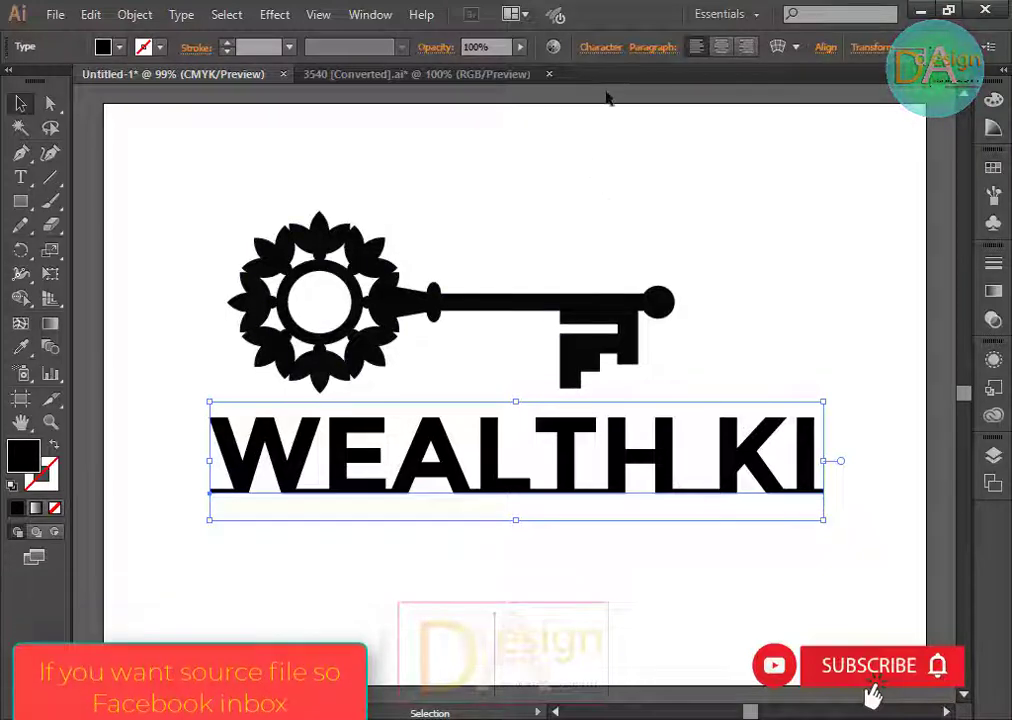
left_click(612, 48)
left_click(606, 110)
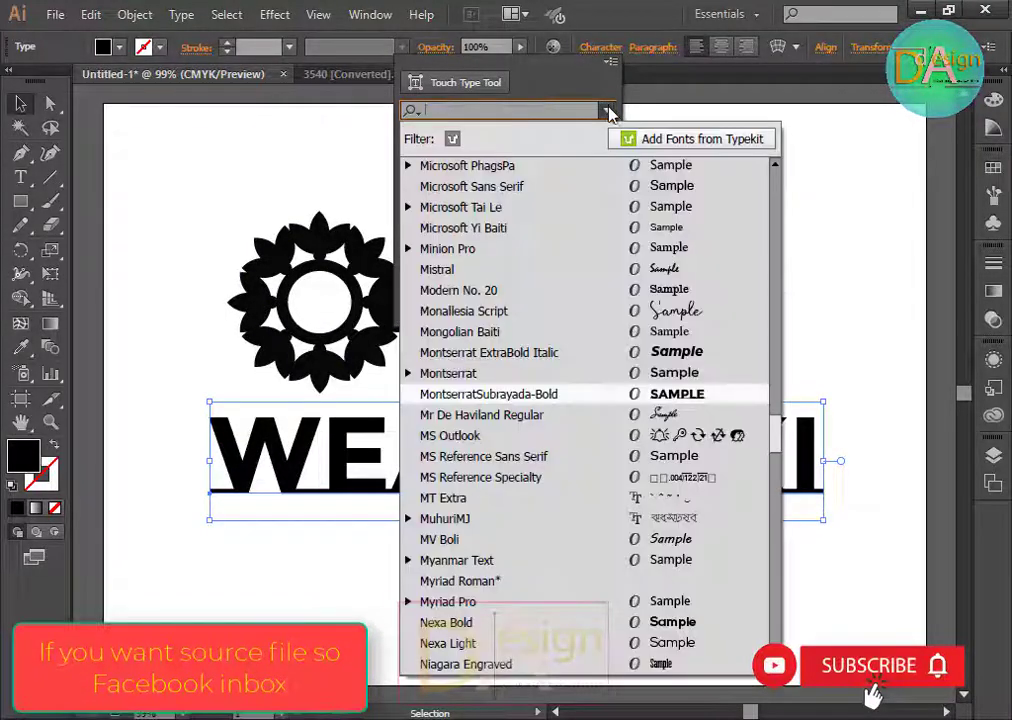
left_click(627, 353)
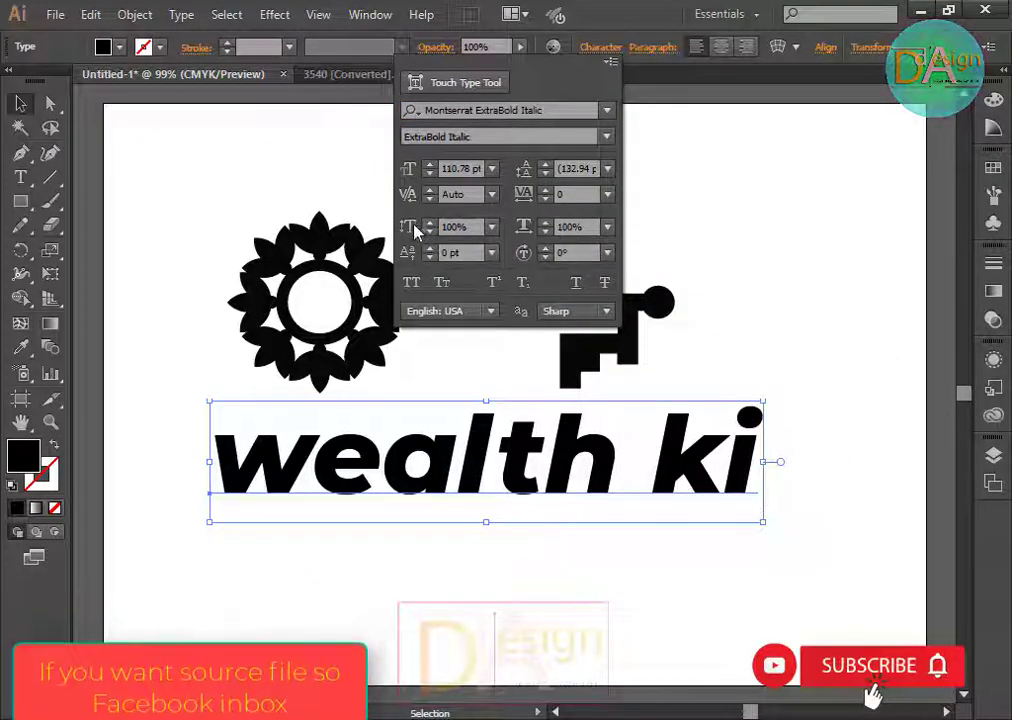
left_click(413, 283)
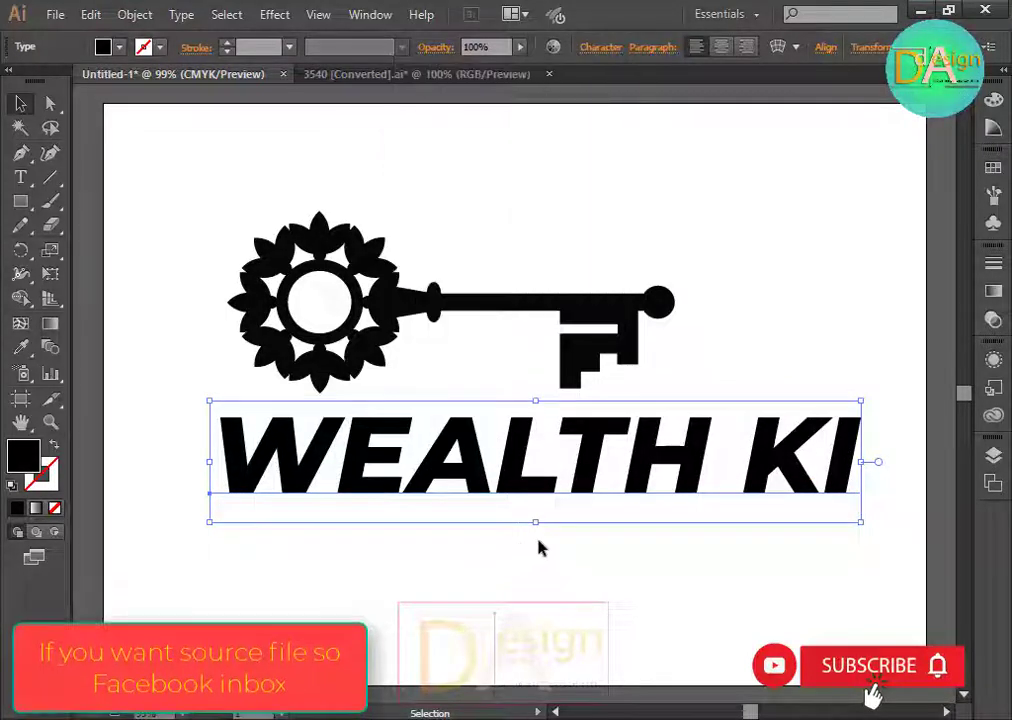
left_click(590, 540)
left_click(676, 455)
Enlarge the key and move it up and to the right.
left_click(603, 549)
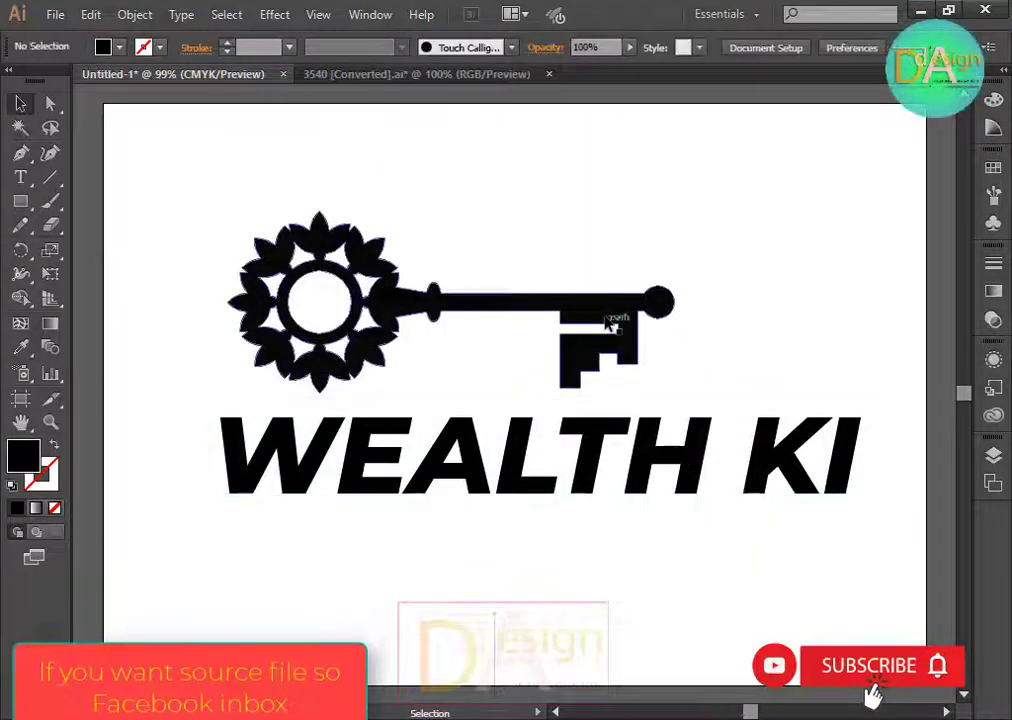
left_click(613, 328)
left_click_drag(676, 394, 810, 449)
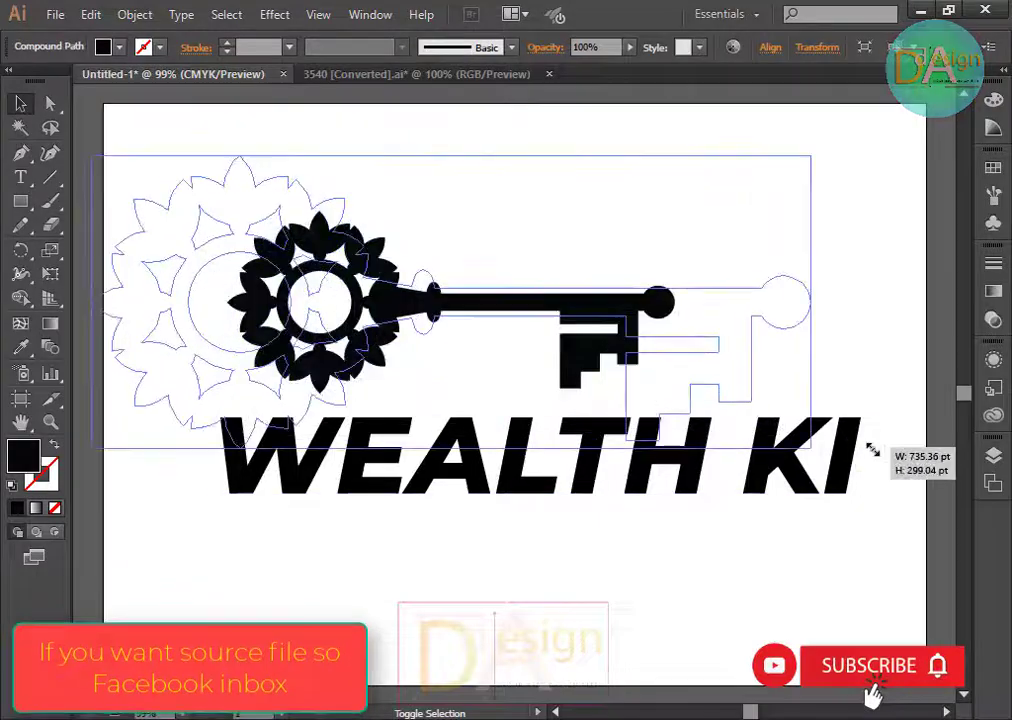
left_click_drag(588, 298, 630, 251)
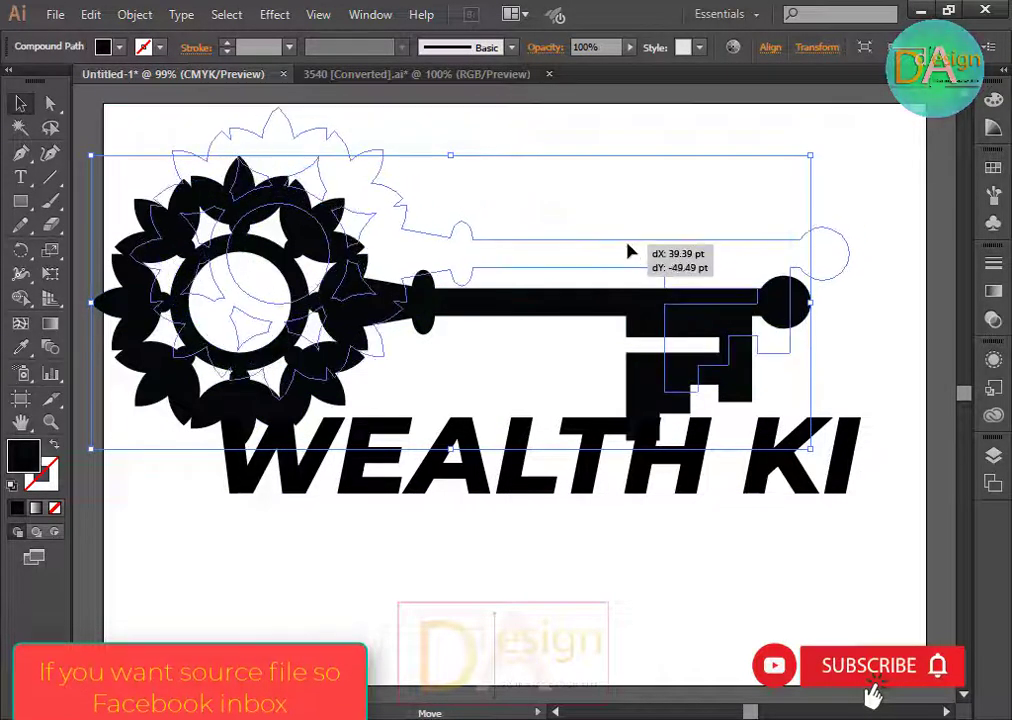
left_click(651, 578)
Shrink WEALTH KI and place it beneath the key's shaft.
left_click(612, 443)
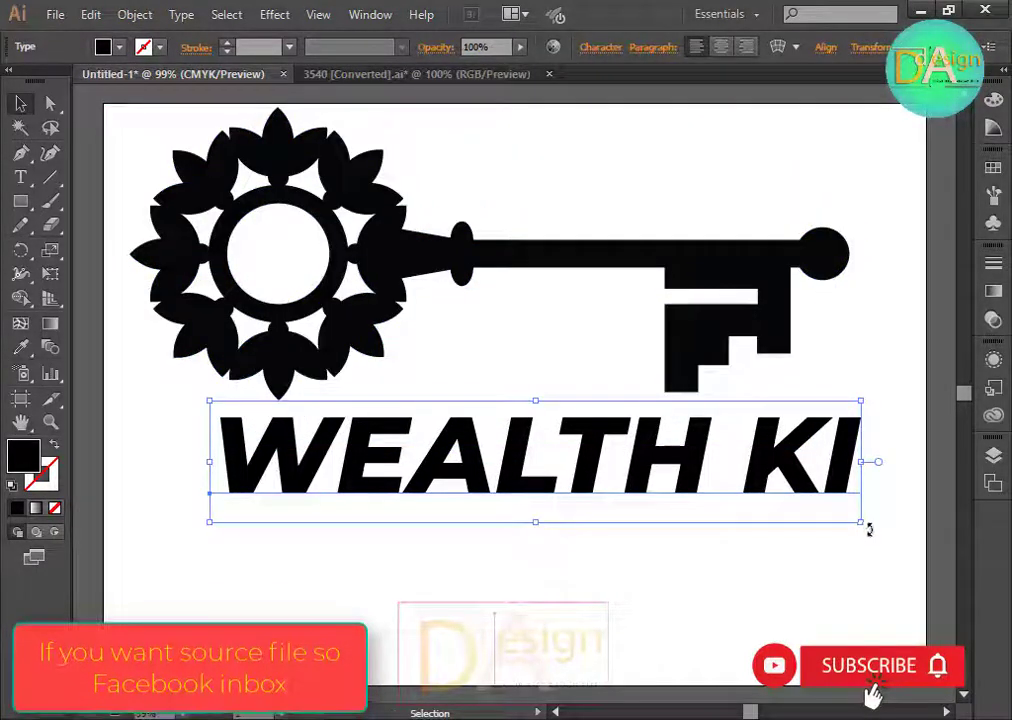
left_click_drag(862, 526, 785, 505)
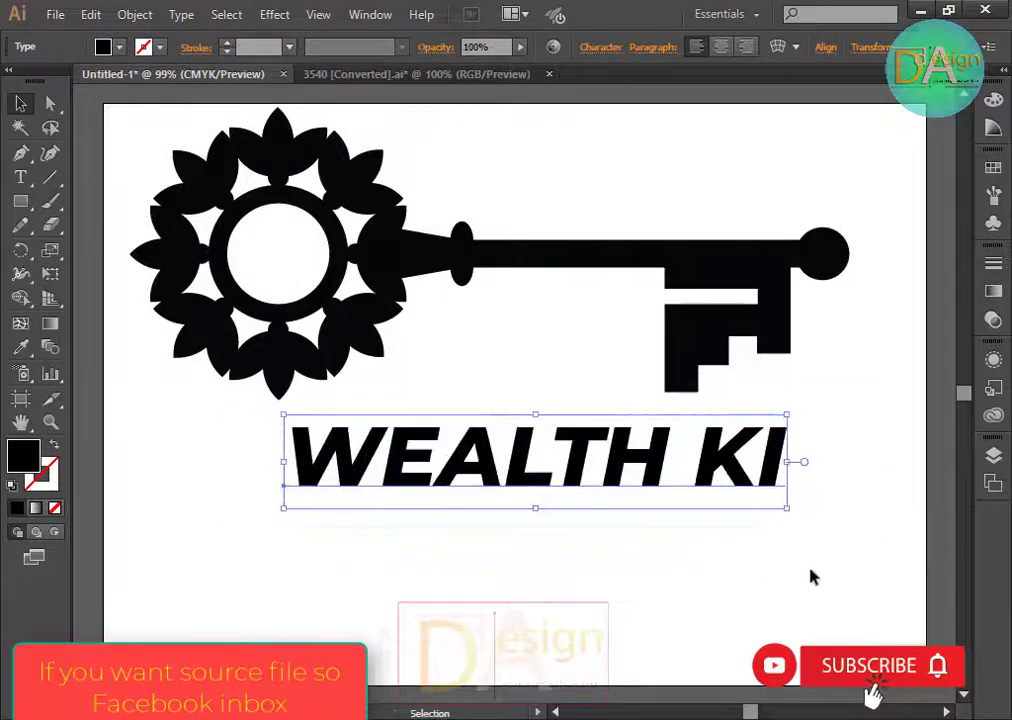
left_click(809, 576)
left_click_drag(648, 502, 686, 476)
left_click_drag(679, 514, 679, 514)
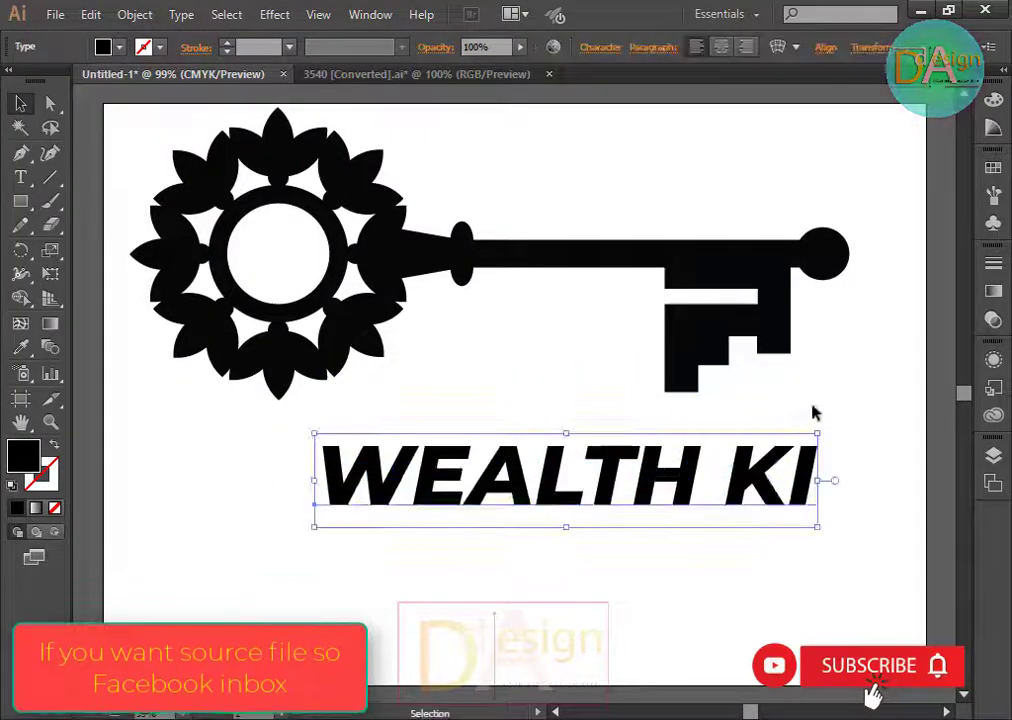
left_click(854, 386)
left_click(785, 514)
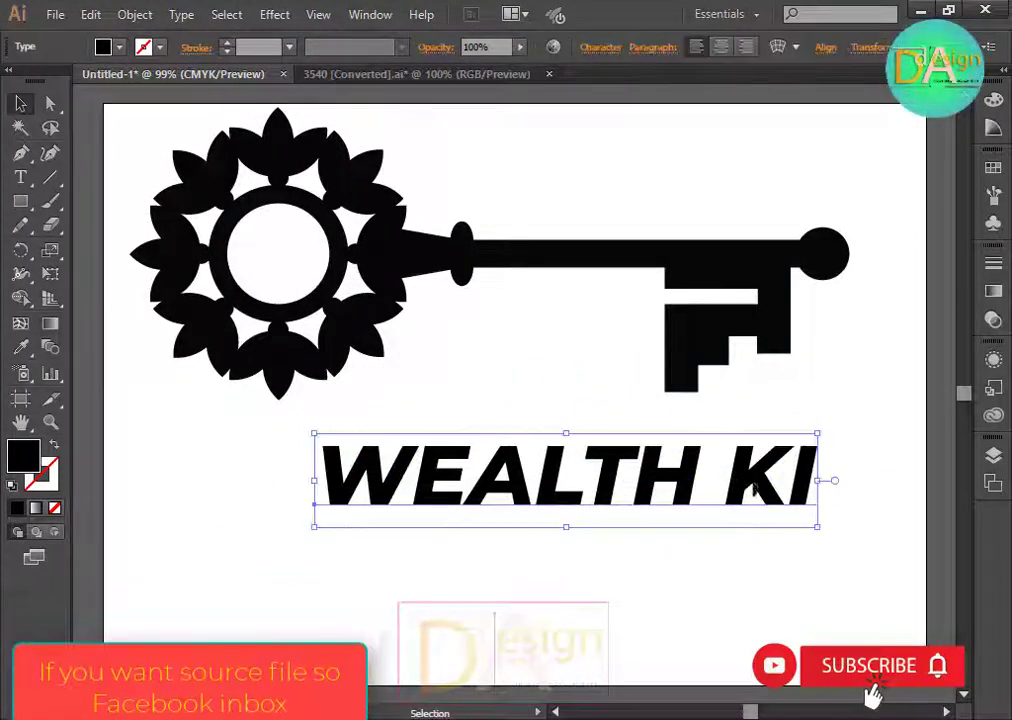
left_click(20, 177)
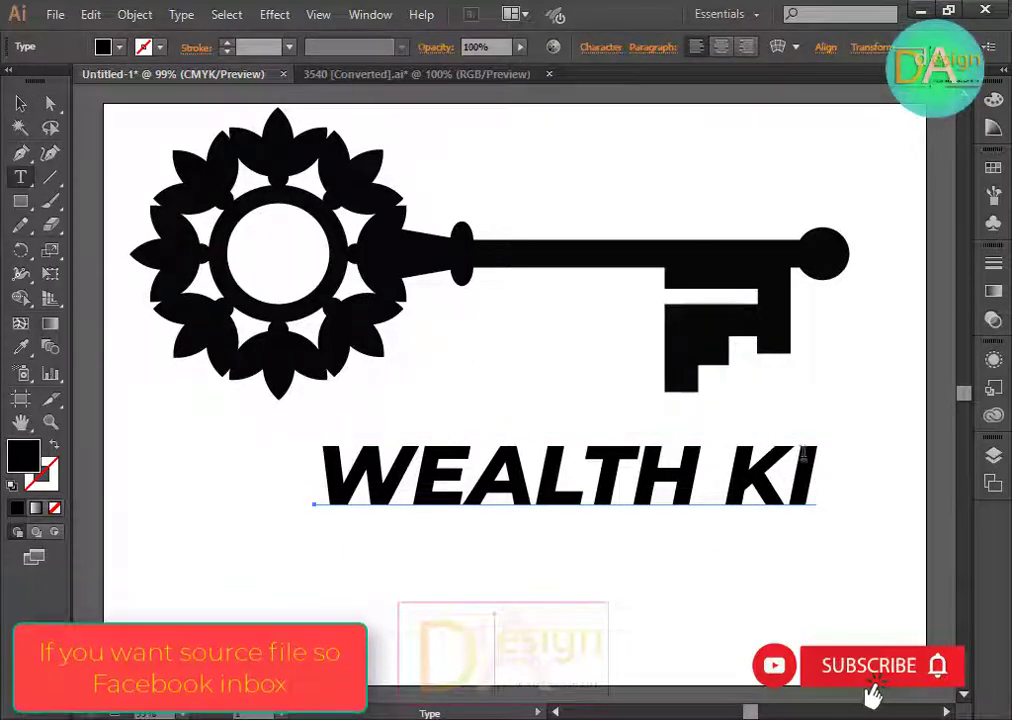
Restyle only the letters KI as upright Montserrat SemiBold.
mouse_move(812, 465)
left_mouse_down()
mouse_move(802, 478)
mouse_move(733, 477)
left_mouse_up()
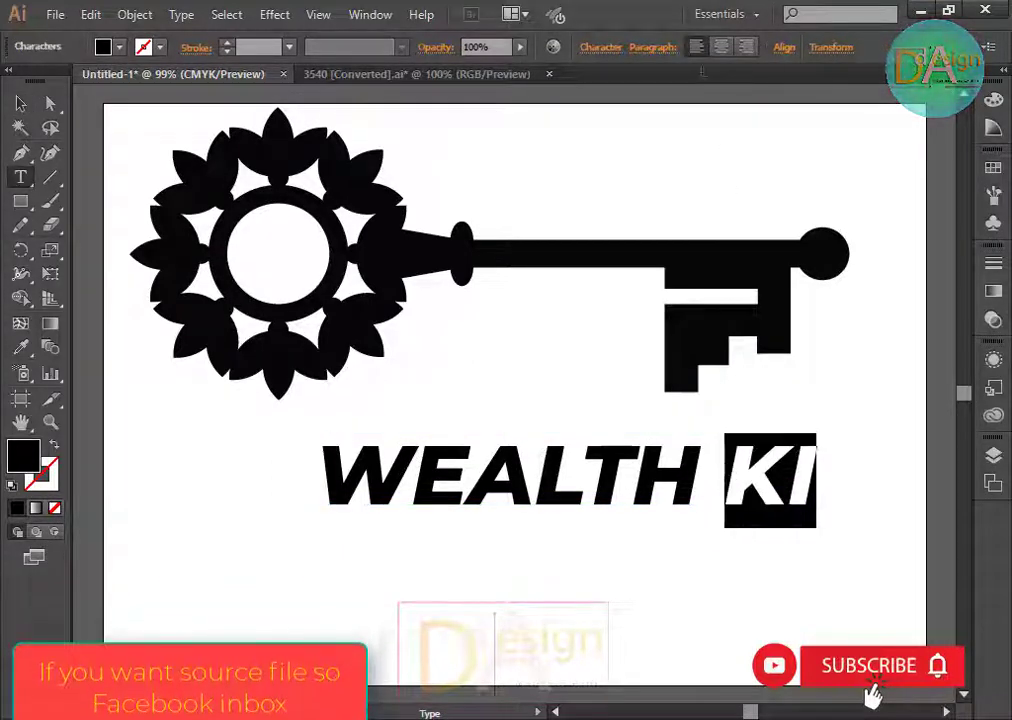
left_click(597, 52)
left_click(603, 107)
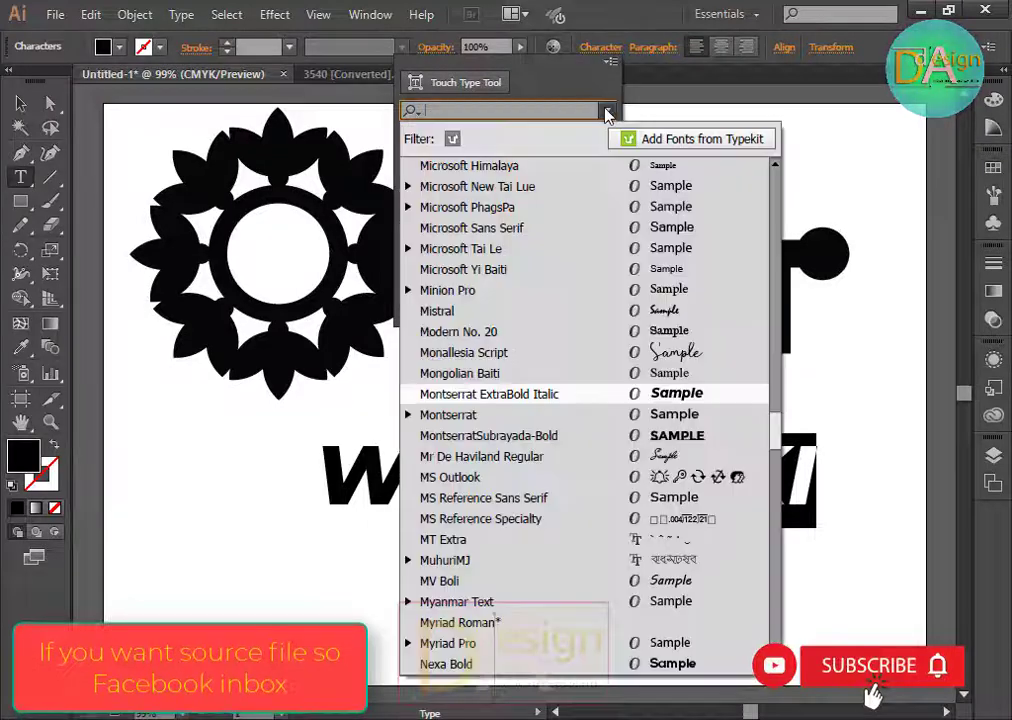
left_click(606, 414)
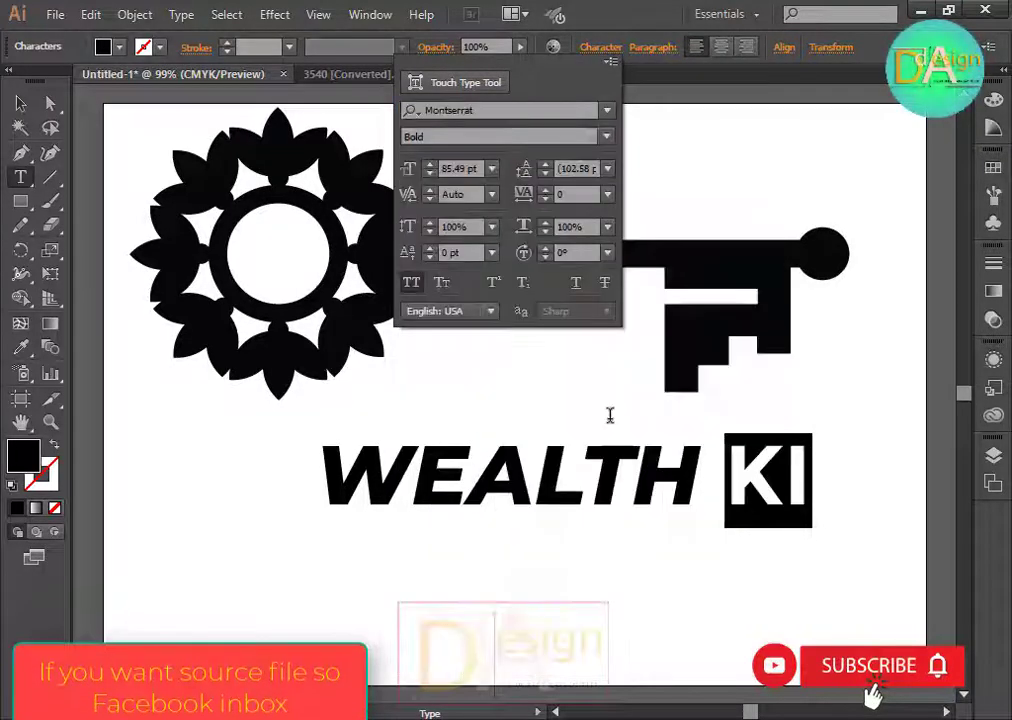
key("Left")
key("Left")
key("Left")
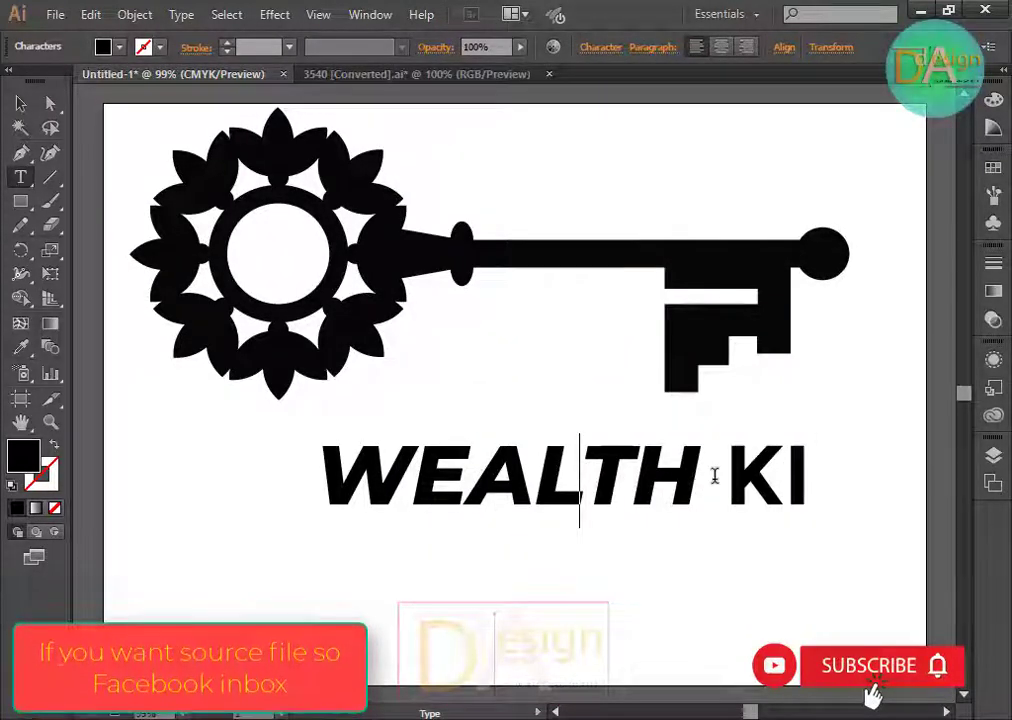
double_click(755, 474)
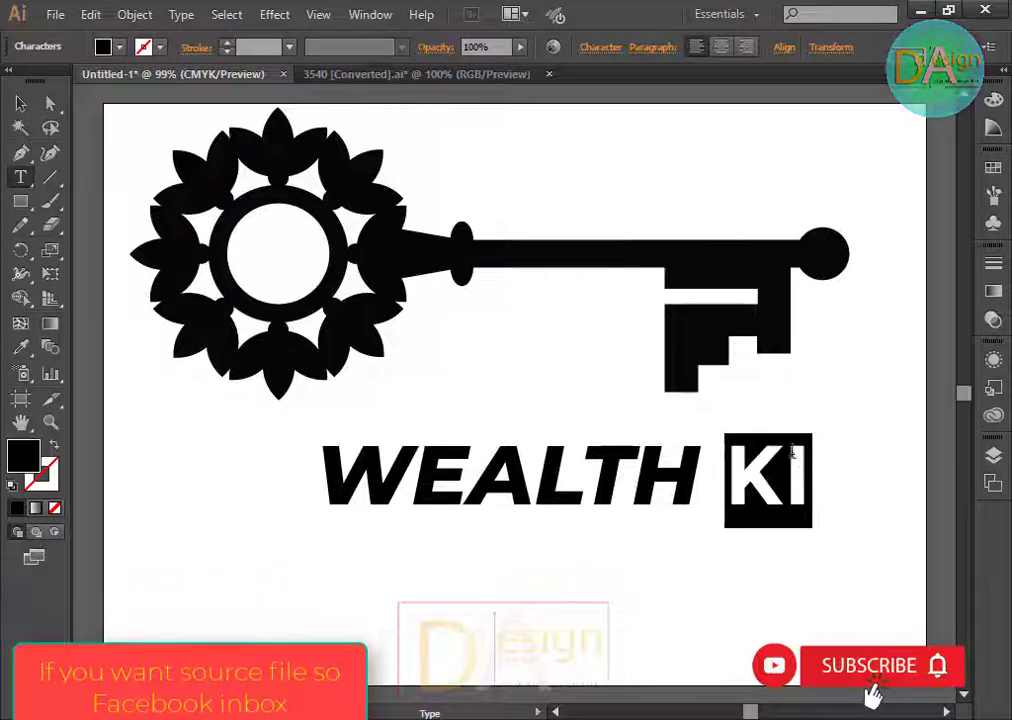
left_click(597, 49)
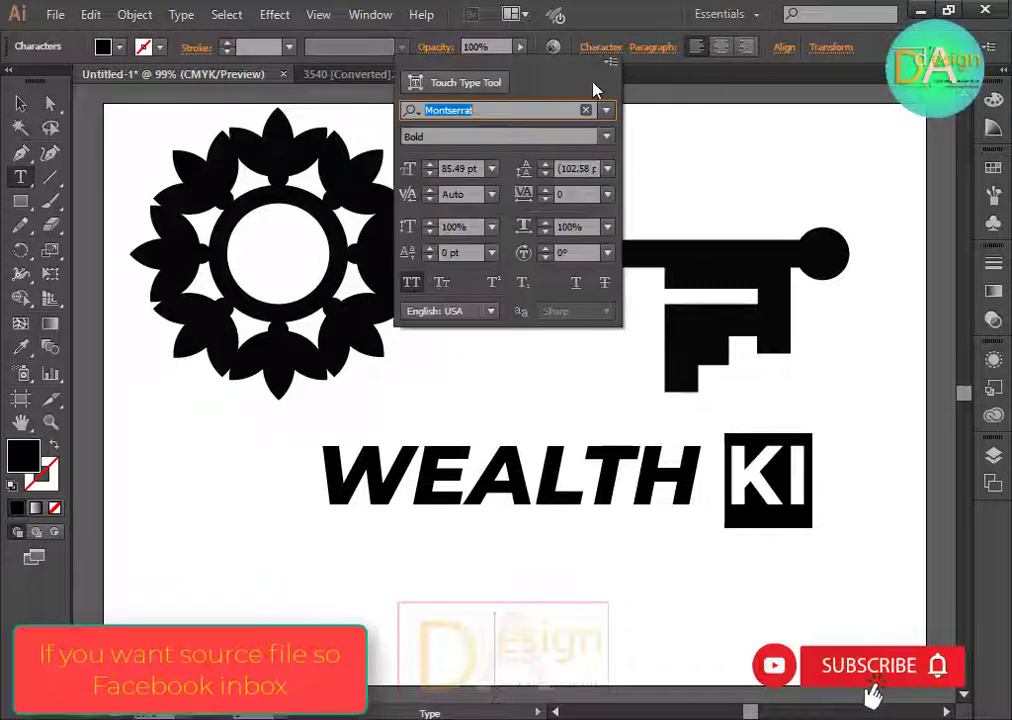
left_click(606, 136)
left_click(548, 180)
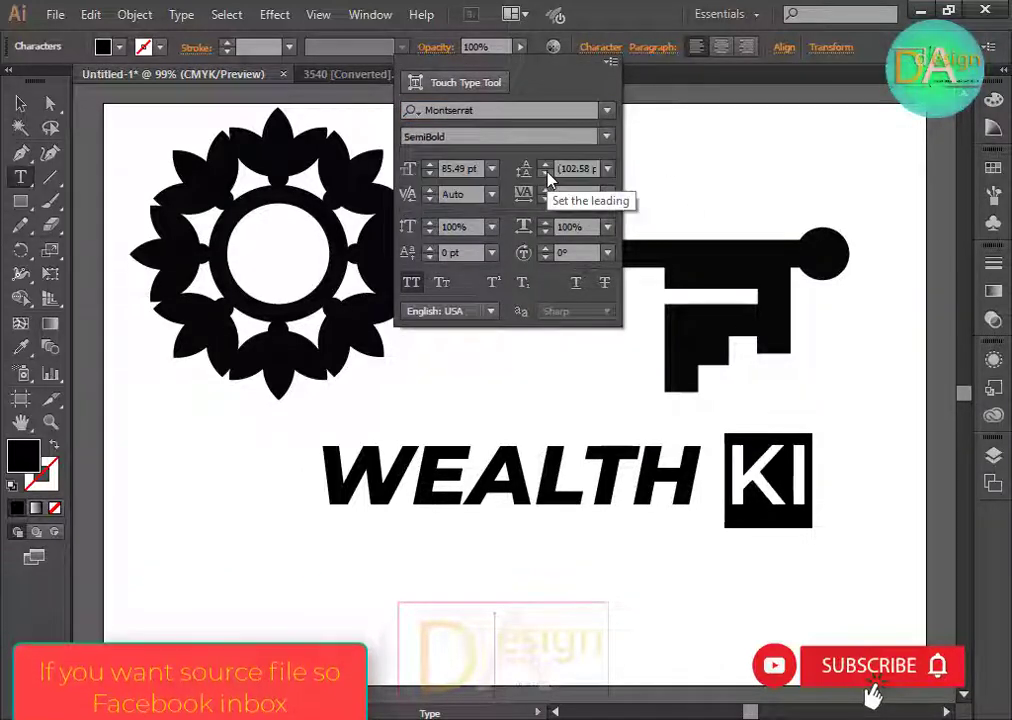
key("Escape")
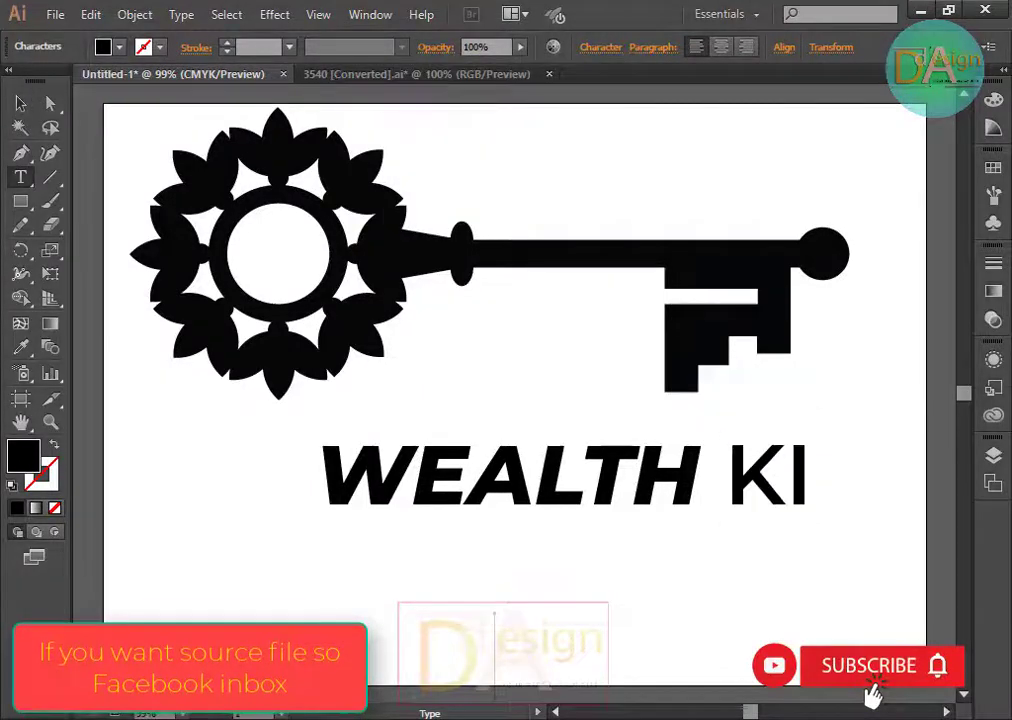
left_click(20, 103)
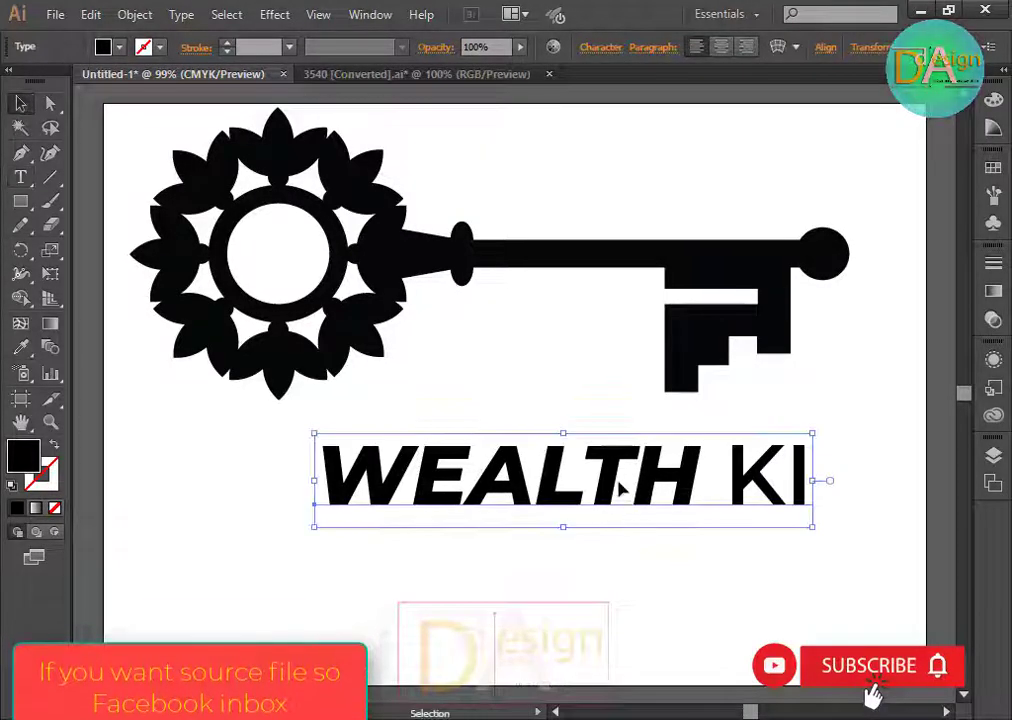
Move WEALTH KI above the key and lower the key beneath it.
left_click_drag(620, 487, 688, 368)
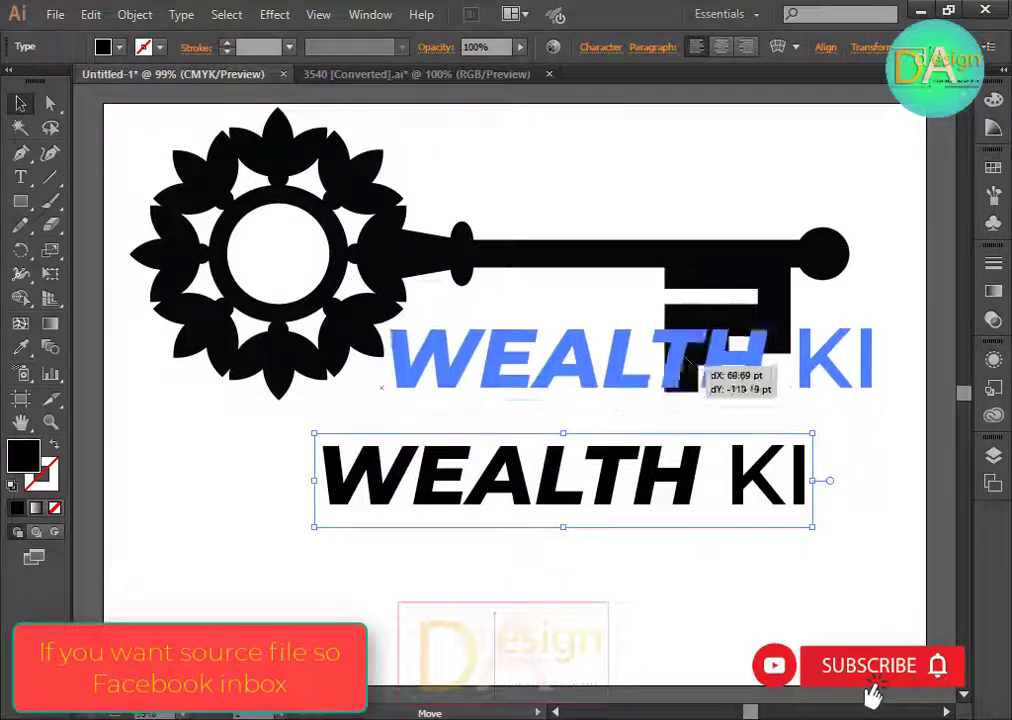
left_click_drag(688, 368, 700, 197)
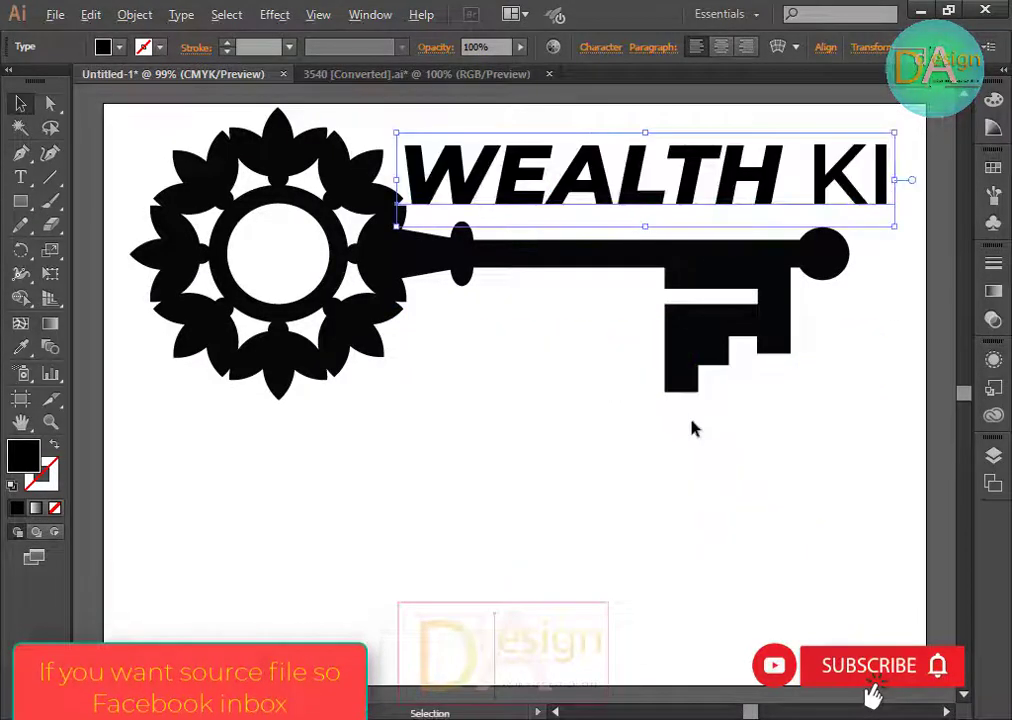
scroll(694, 428, "down", 1)
scroll(666, 400, "up", 1)
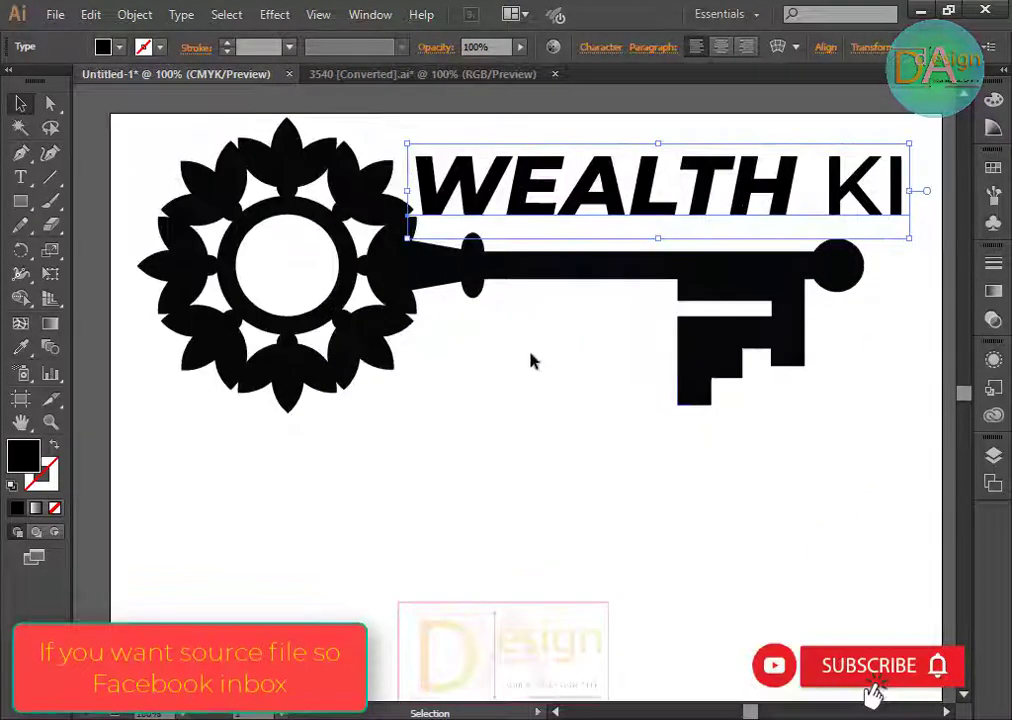
mouse_move(368, 253)
left_mouse_down()
mouse_move(368, 434)
mouse_move(375, 395)
left_mouse_up()
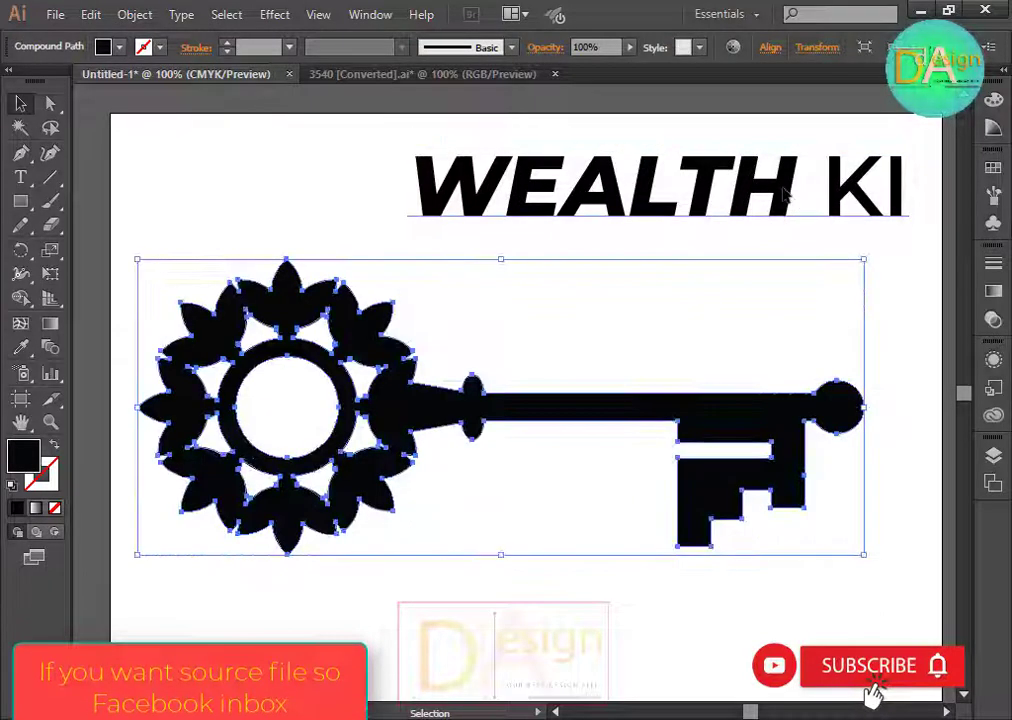
Shrink WEALTH KI and settle it just above the shaft beside the gear head.
left_click_drag(785, 195, 779, 288)
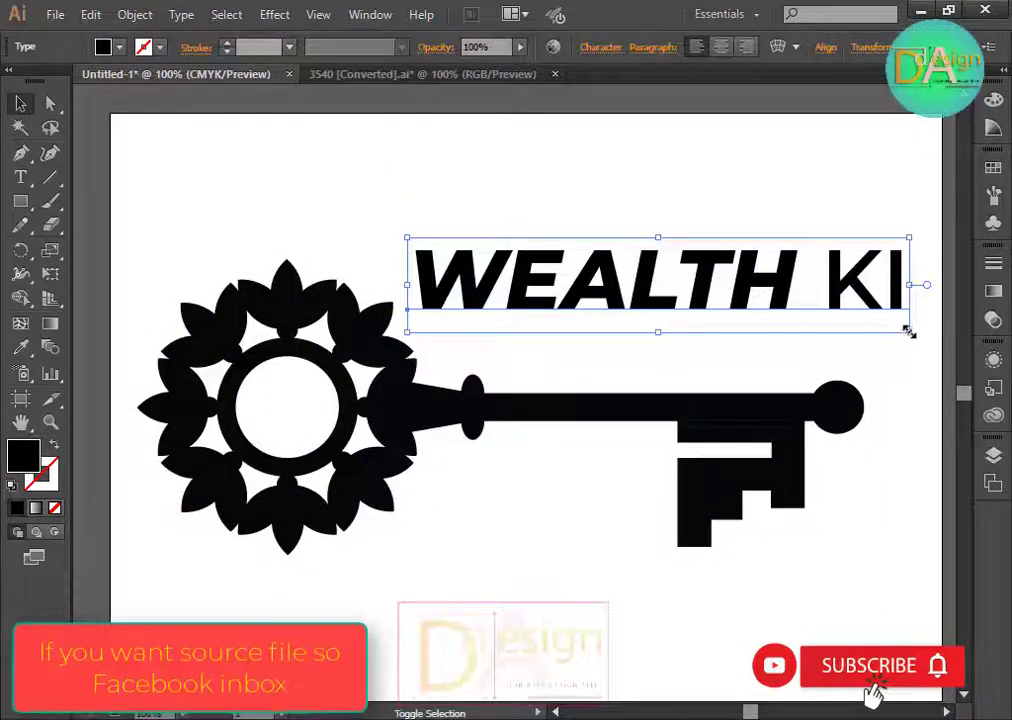
left_click_drag(909, 332, 861, 323)
left_click_drag(762, 259, 743, 330)
left_click(937, 553)
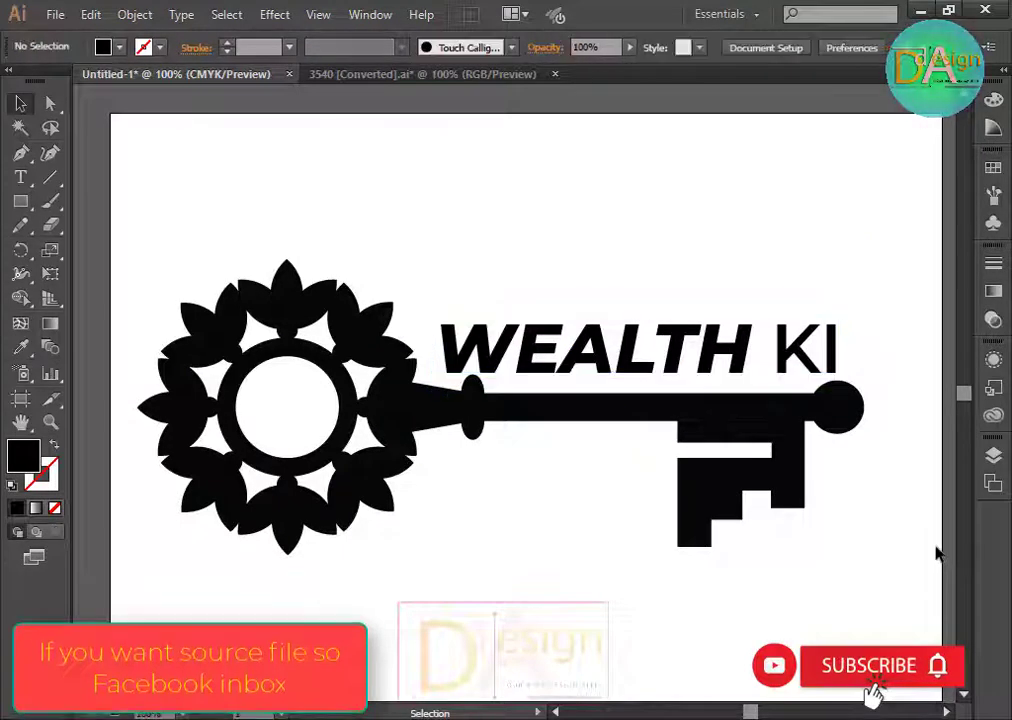
left_click(682, 372)
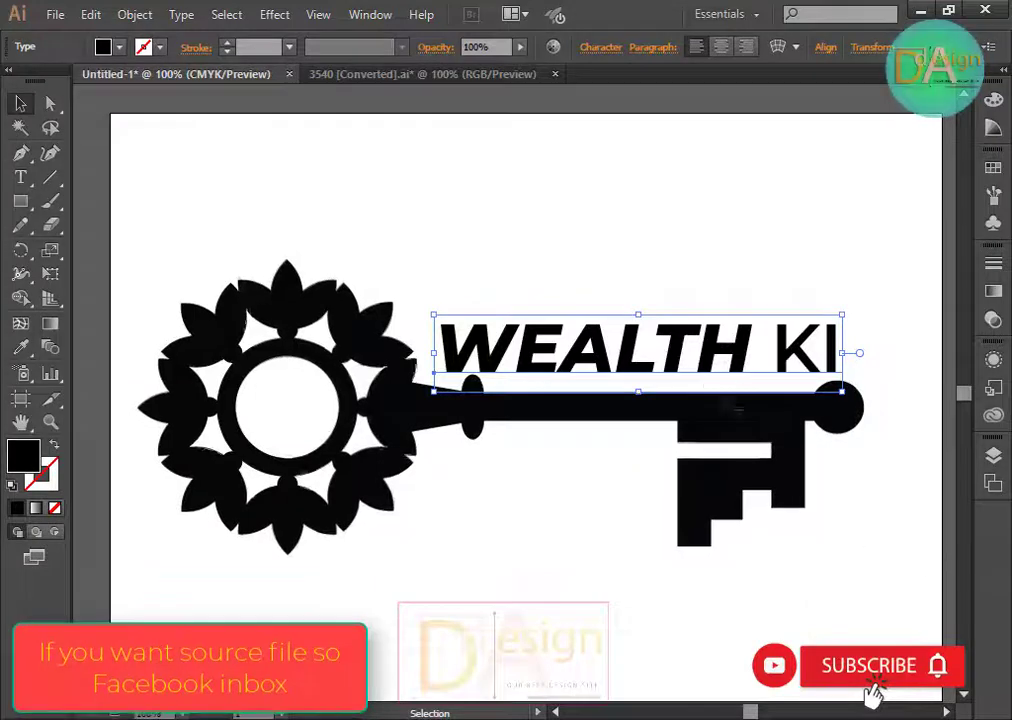
Convert the WEALTH KI text to outlines and ungroup the outlined letters.
right_click(696, 348)
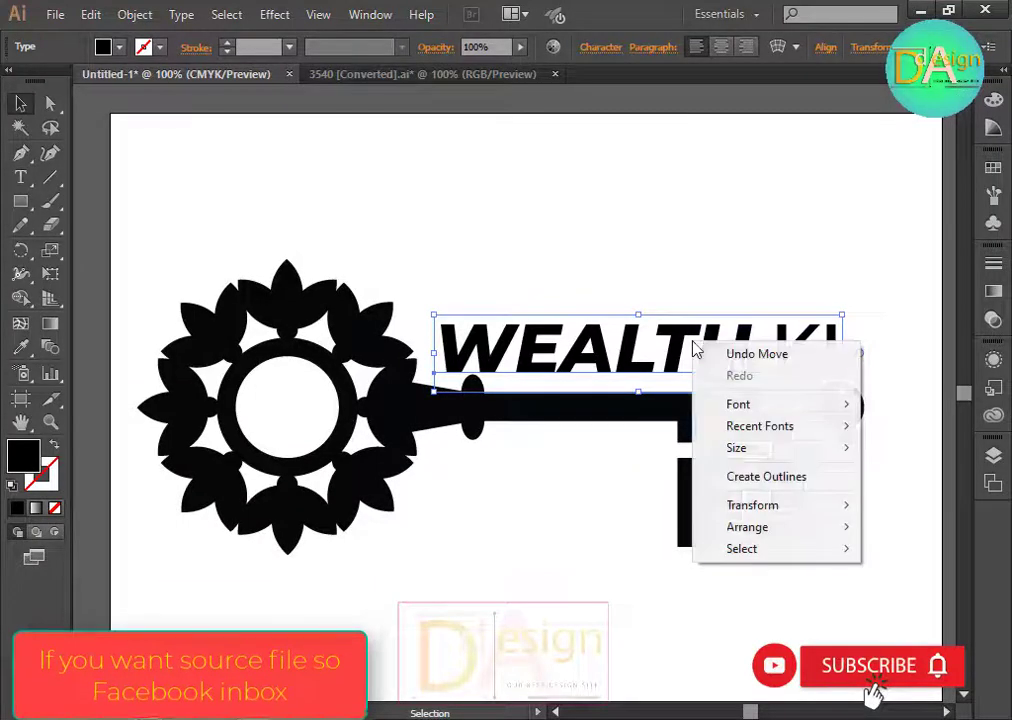
left_click(784, 480)
left_click(600, 443)
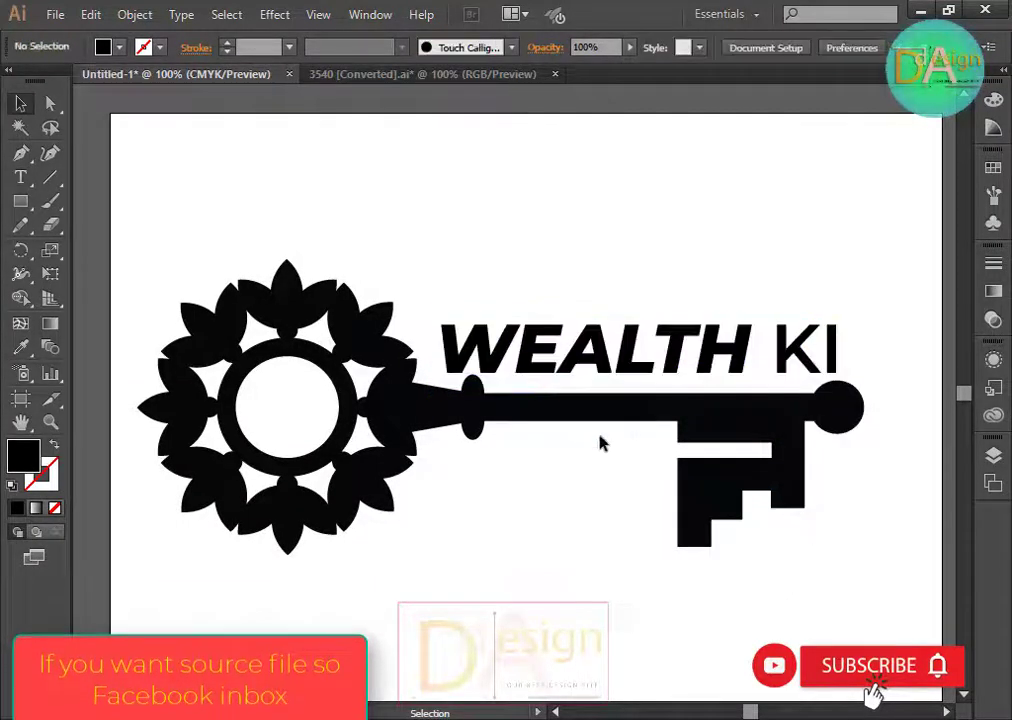
left_click(603, 343)
right_click(605, 341)
left_click(700, 454)
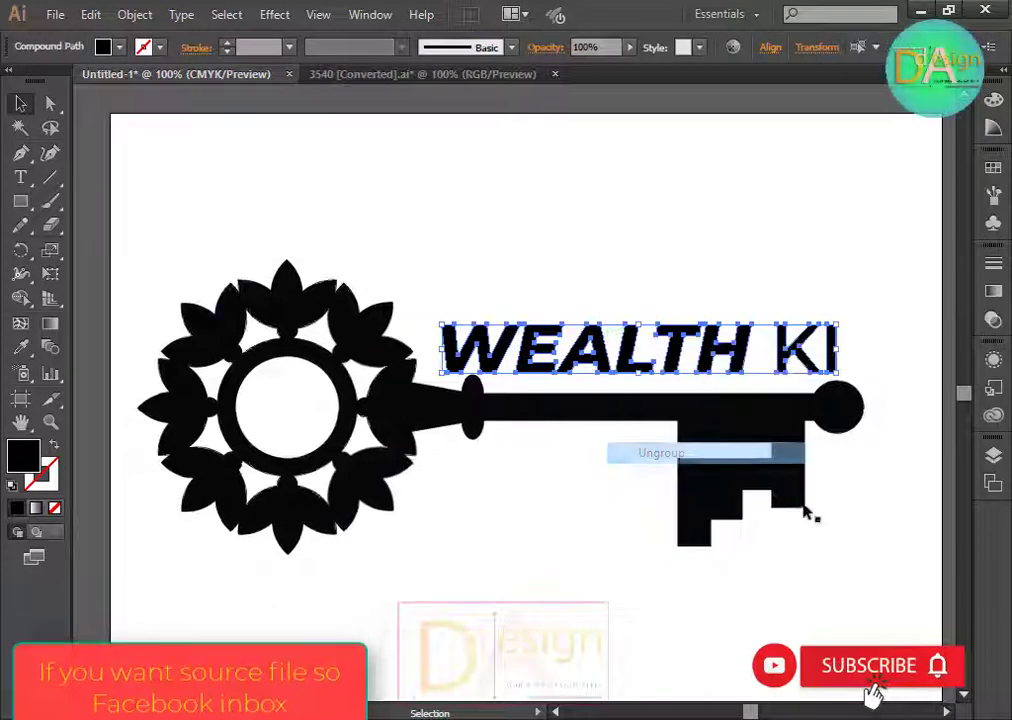
left_click(816, 503)
Marquee-select and group the WEALTH letters and the KI letters as separate groups.
left_click(585, 345)
right_click(595, 348)
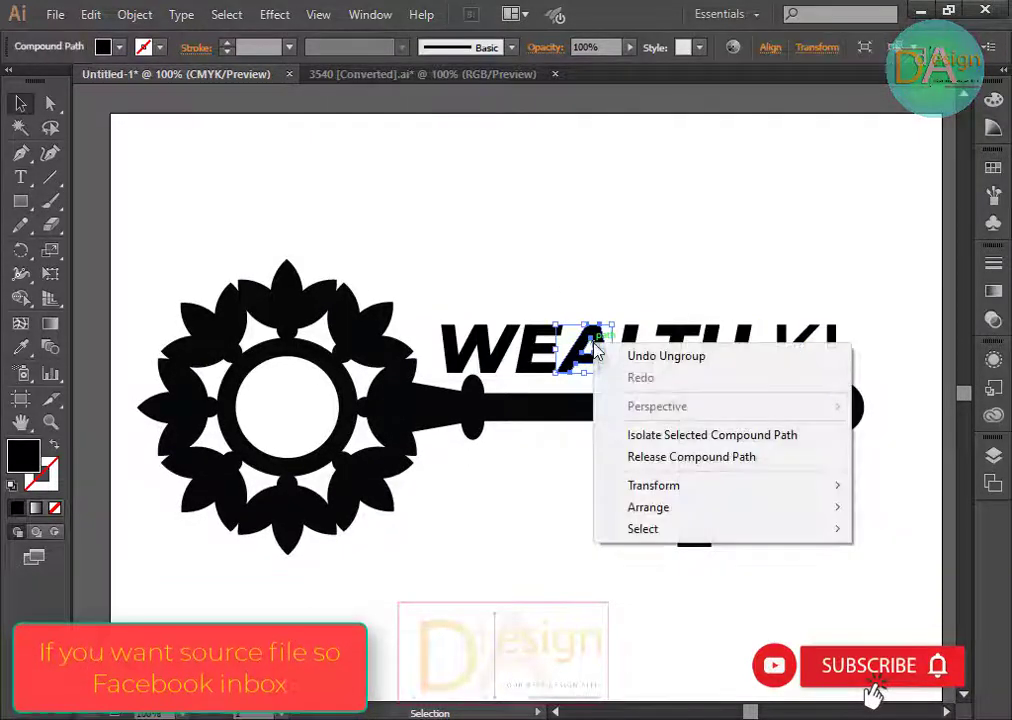
left_click(501, 302)
left_click_drag(459, 300, 689, 361)
key("a")
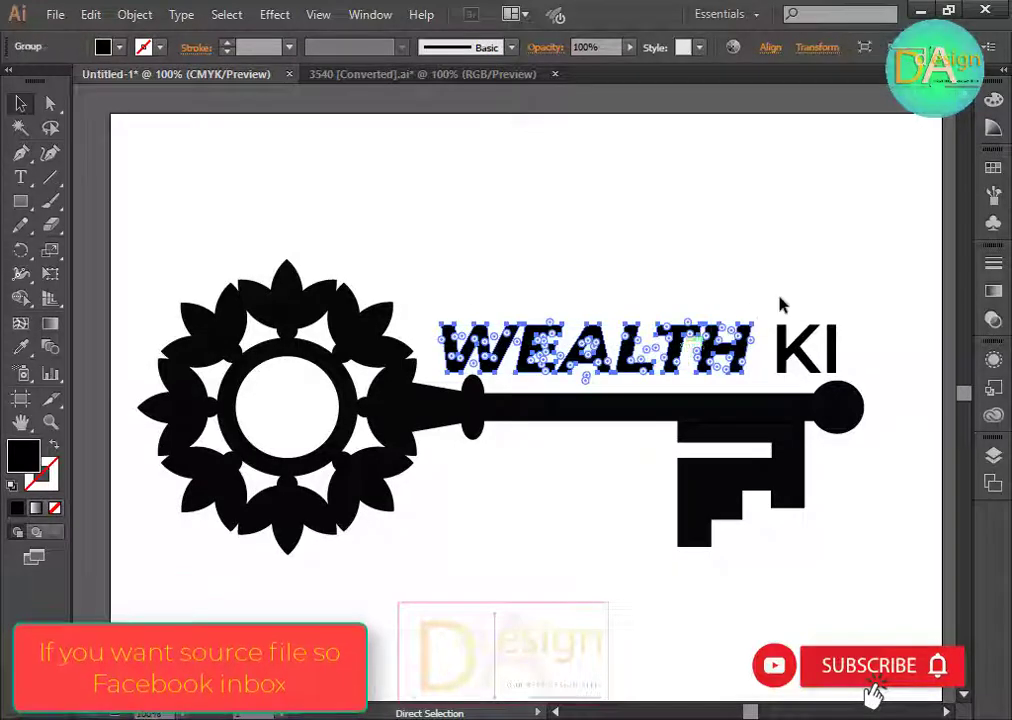
key("v")
left_click_drag(779, 290, 852, 348)
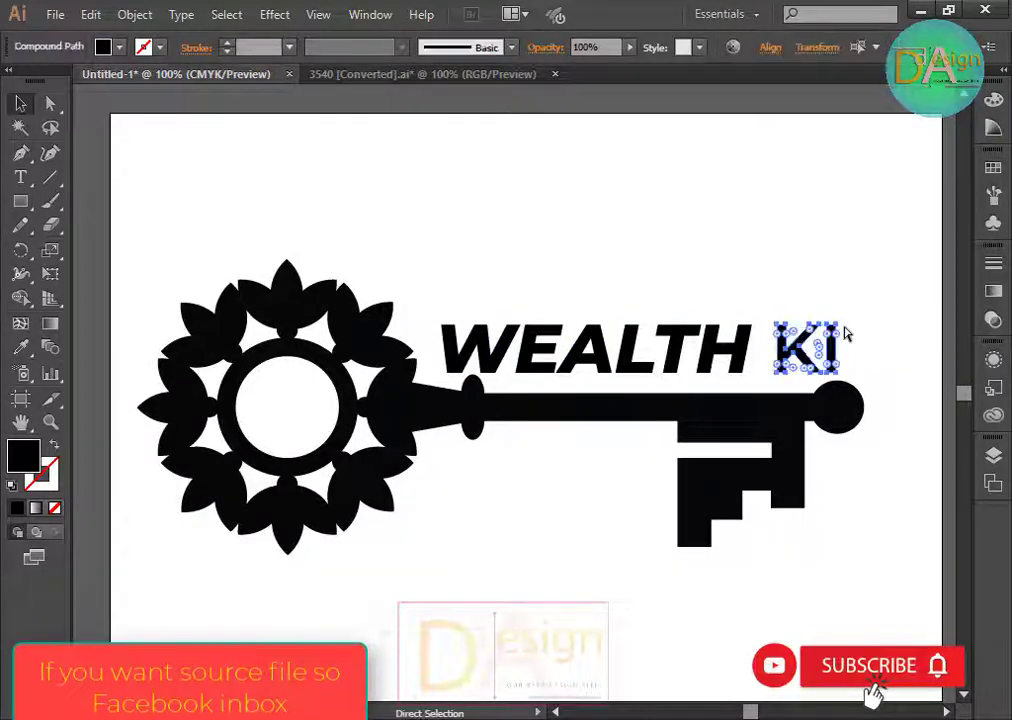
left_click(670, 262)
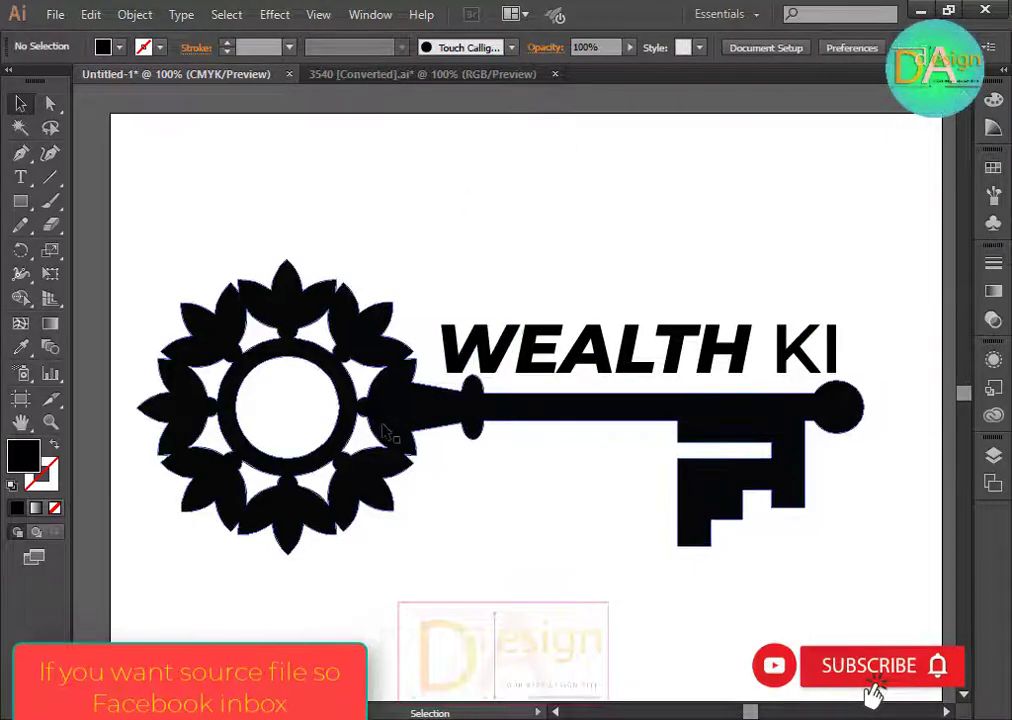
Nudge the WEALTH group down two arrow-key steps, then check the KI group.
left_click(510, 345)
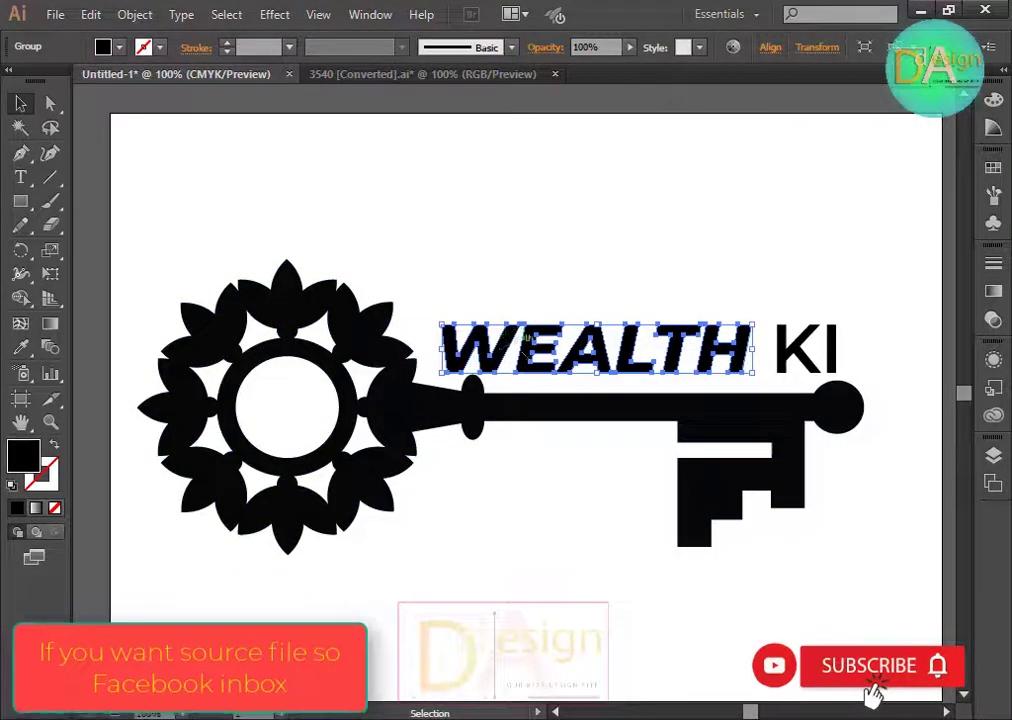
key("Down")
key("Down")
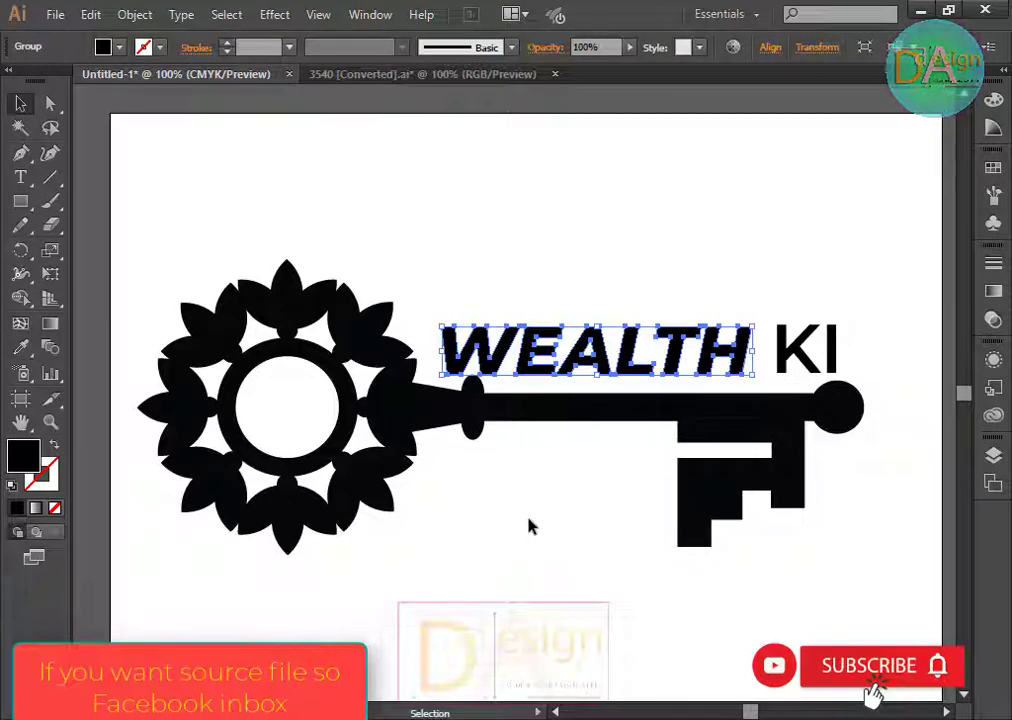
key("Down")
key("Down")
left_click(529, 543)
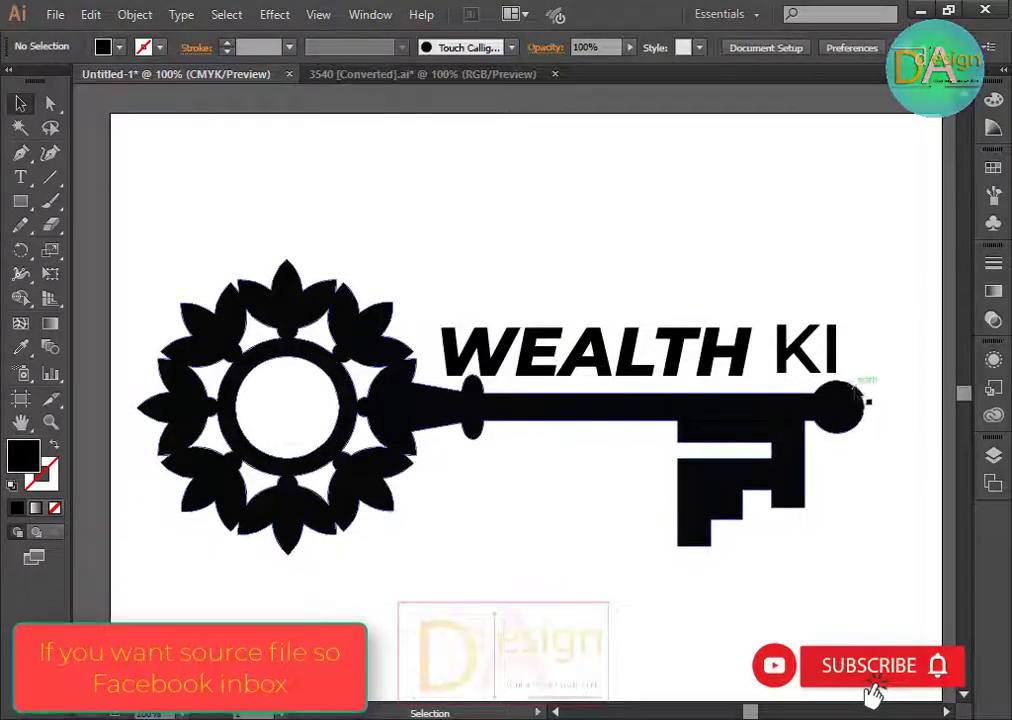
left_click(803, 348)
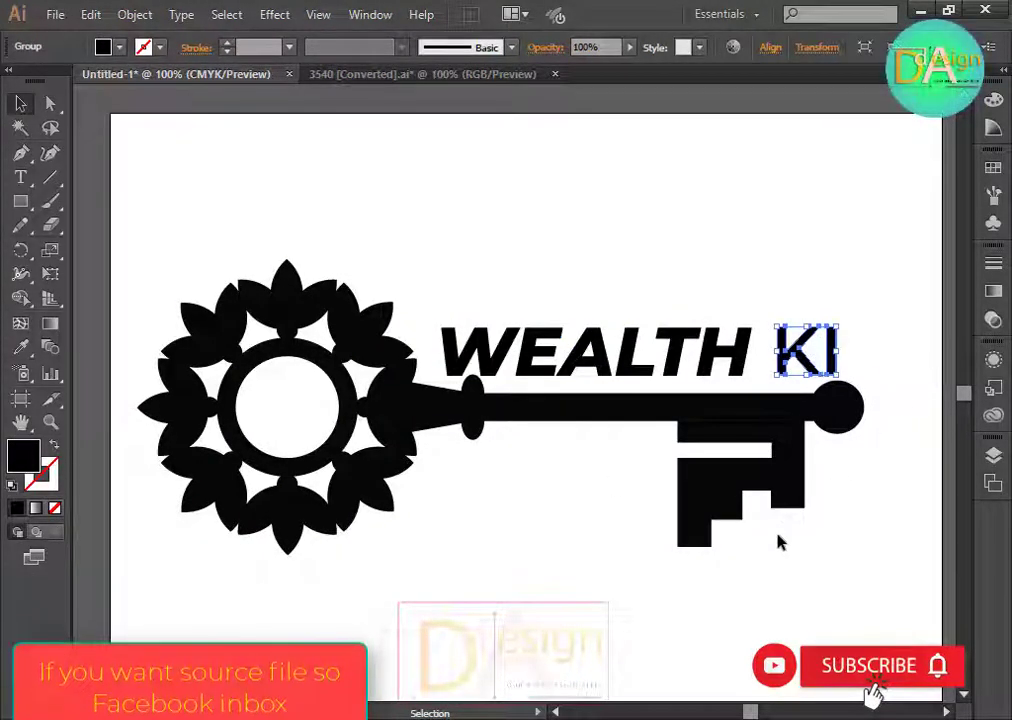
left_click(809, 562)
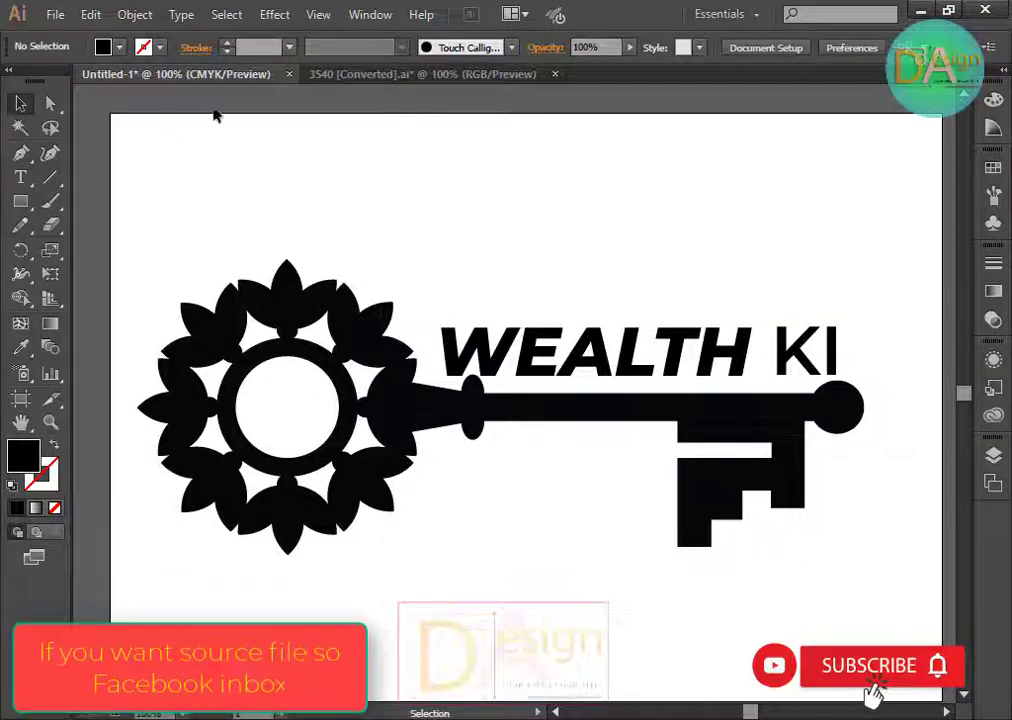
Save as Untitled-1.ai in the Key folder, accepting the default Illustrator Options.
key("ctrl+s")
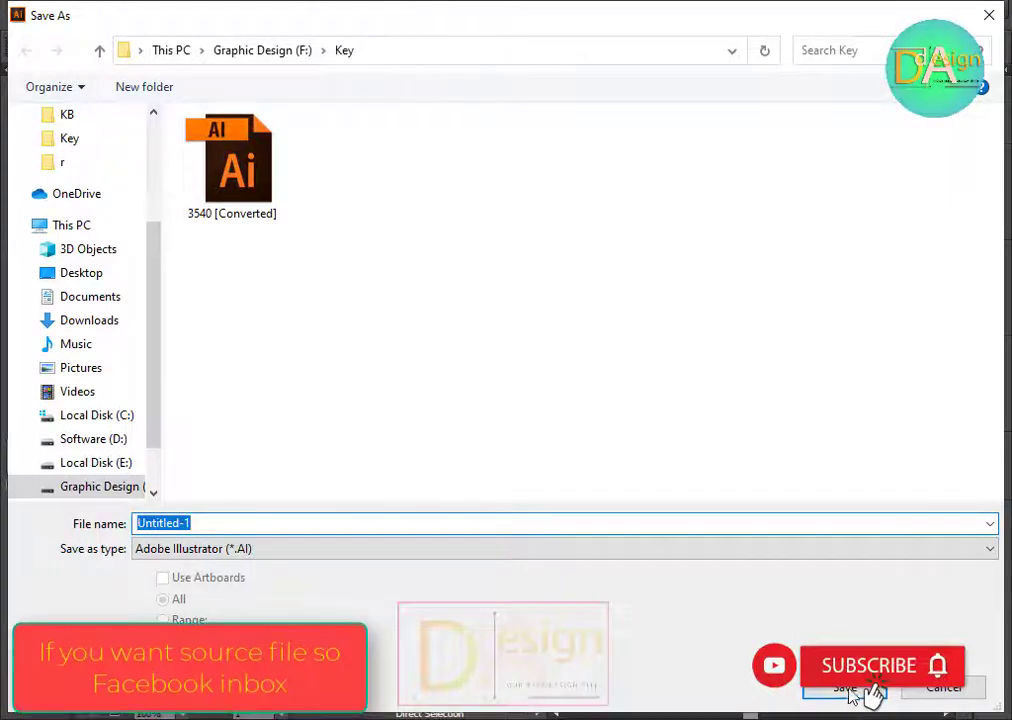
key("Escape")
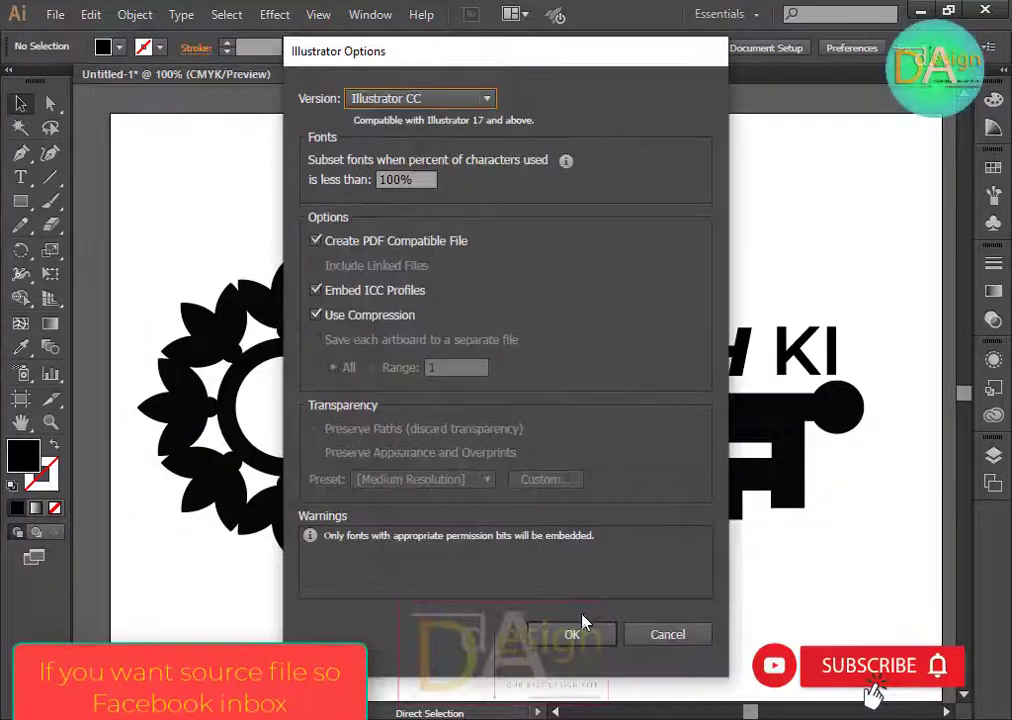
left_click(577, 632)
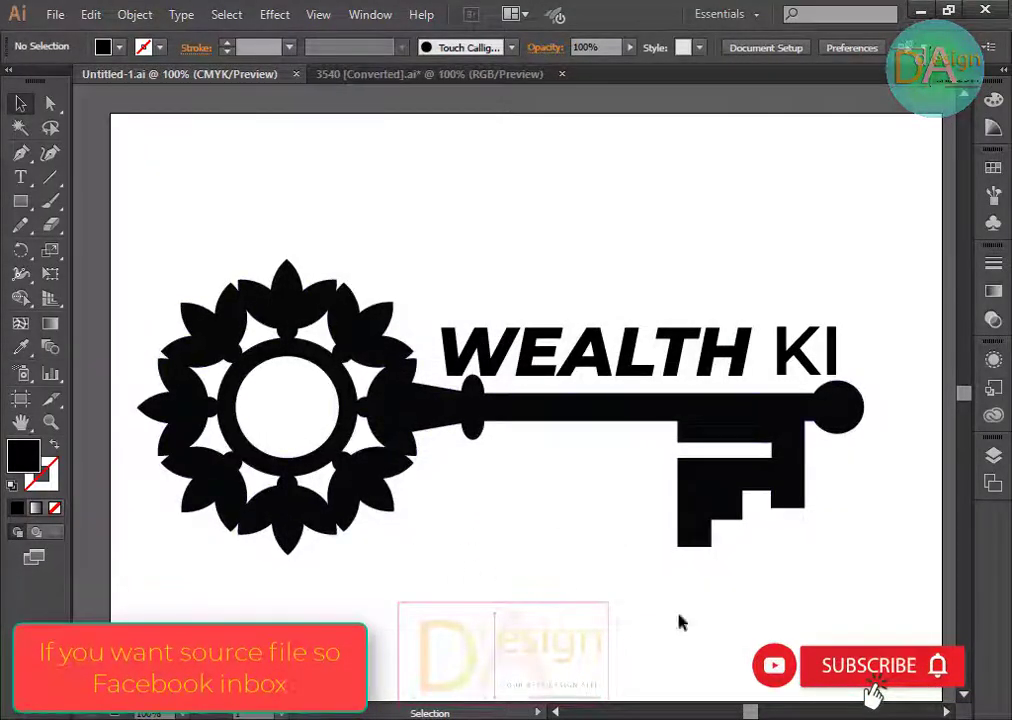
Fill the key with the C=0 M=50 Y=100 K=0 orange swatch, then open a new Chrome tab.
left_click(545, 402)
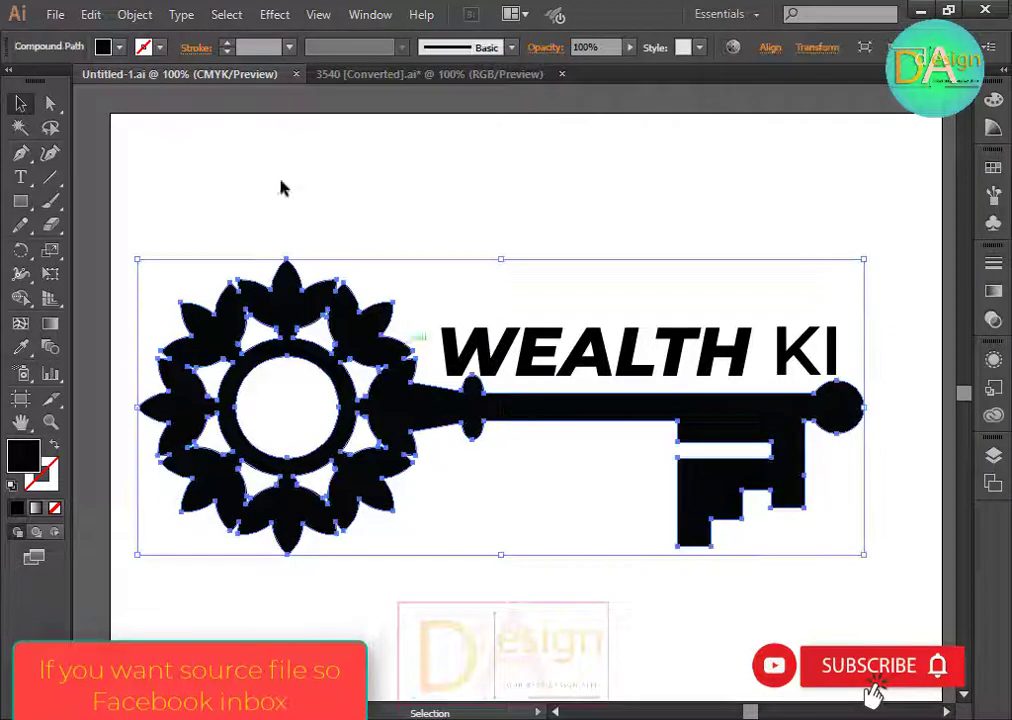
left_click(120, 48)
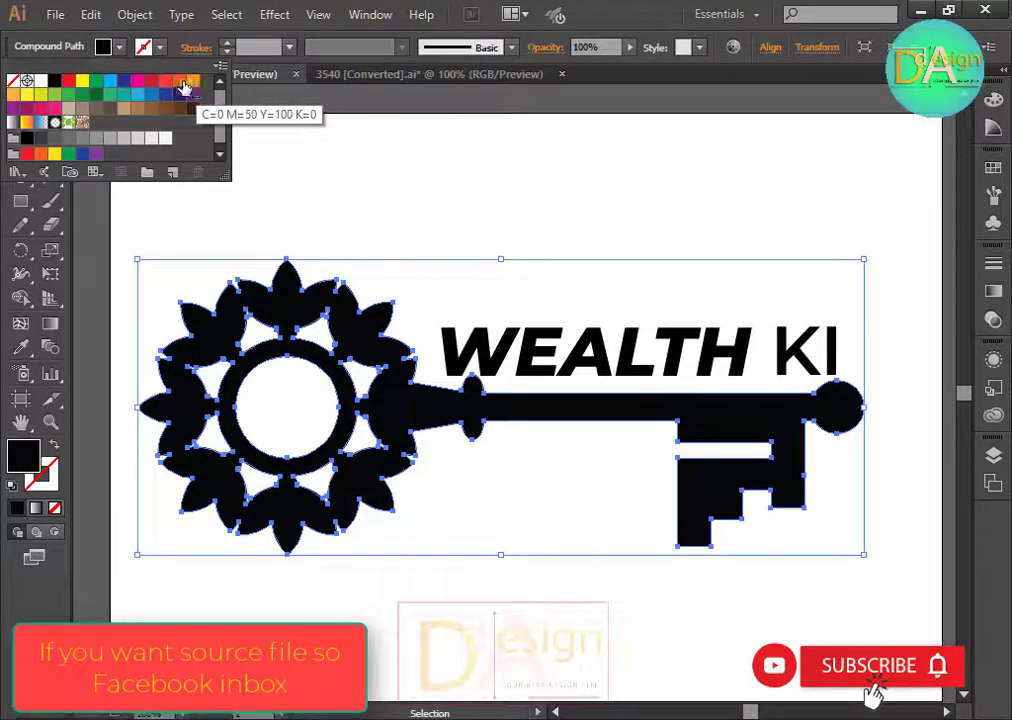
left_click(193, 81)
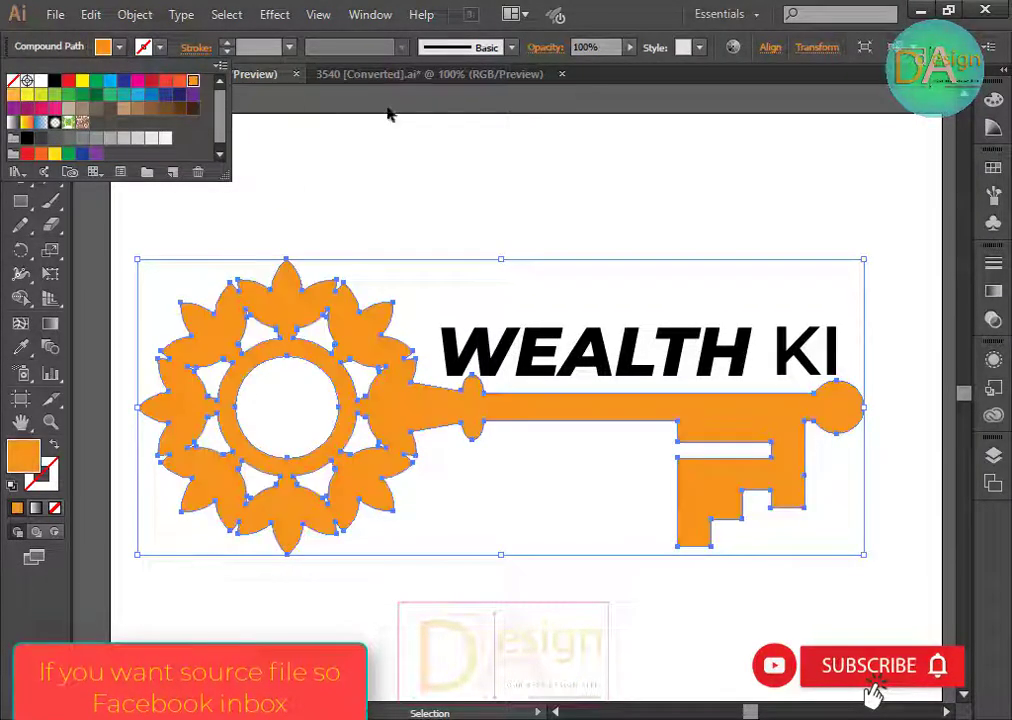
left_click(390, 115)
left_click(542, 183)
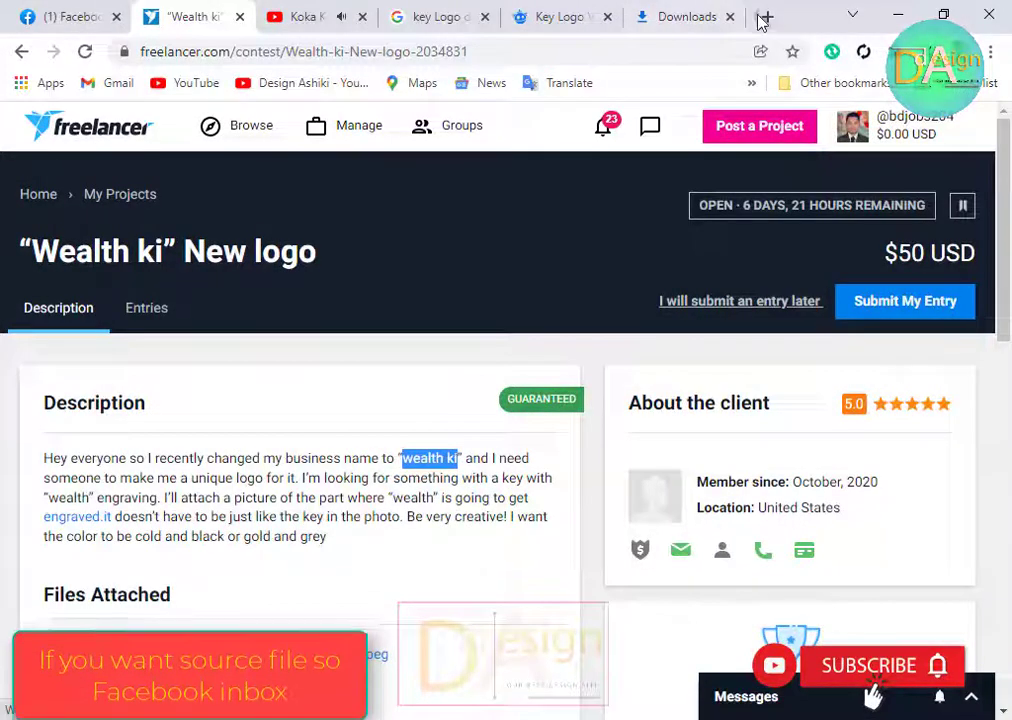
left_click(765, 16)
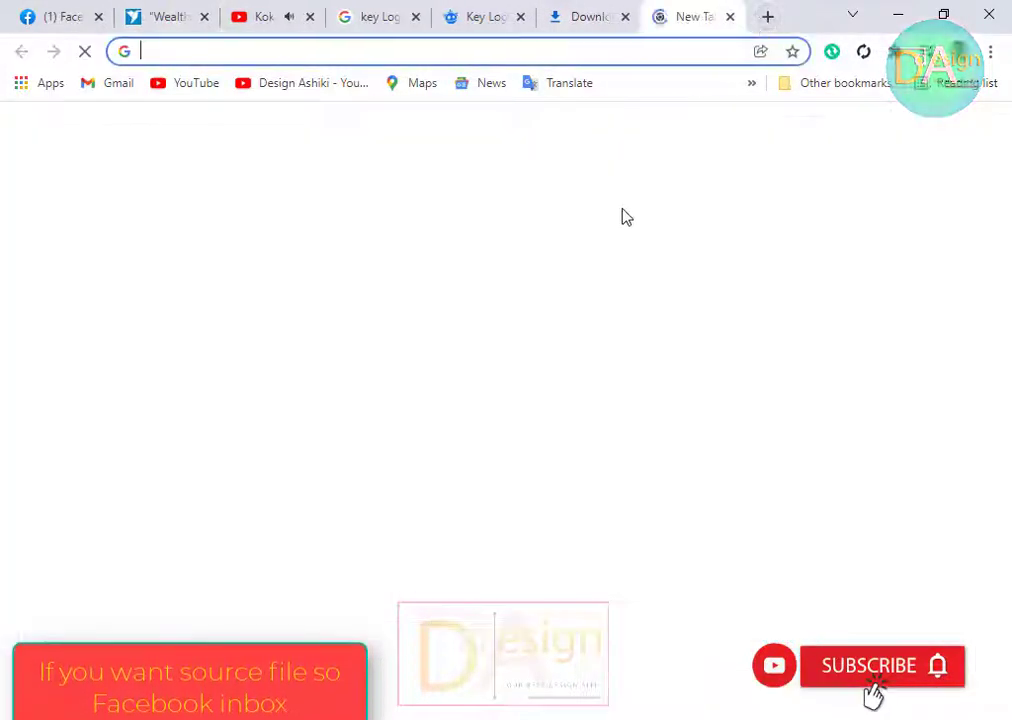
Search Google Images for 'golden color', browse the results, then return to the Illustrator key.
type("go")
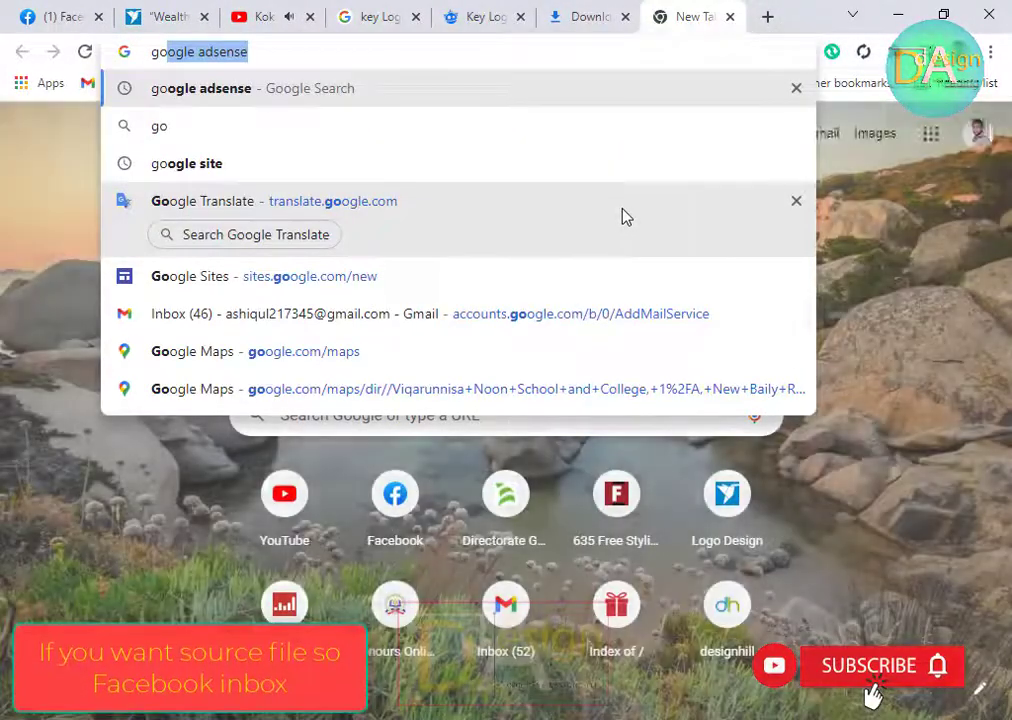
type("l")
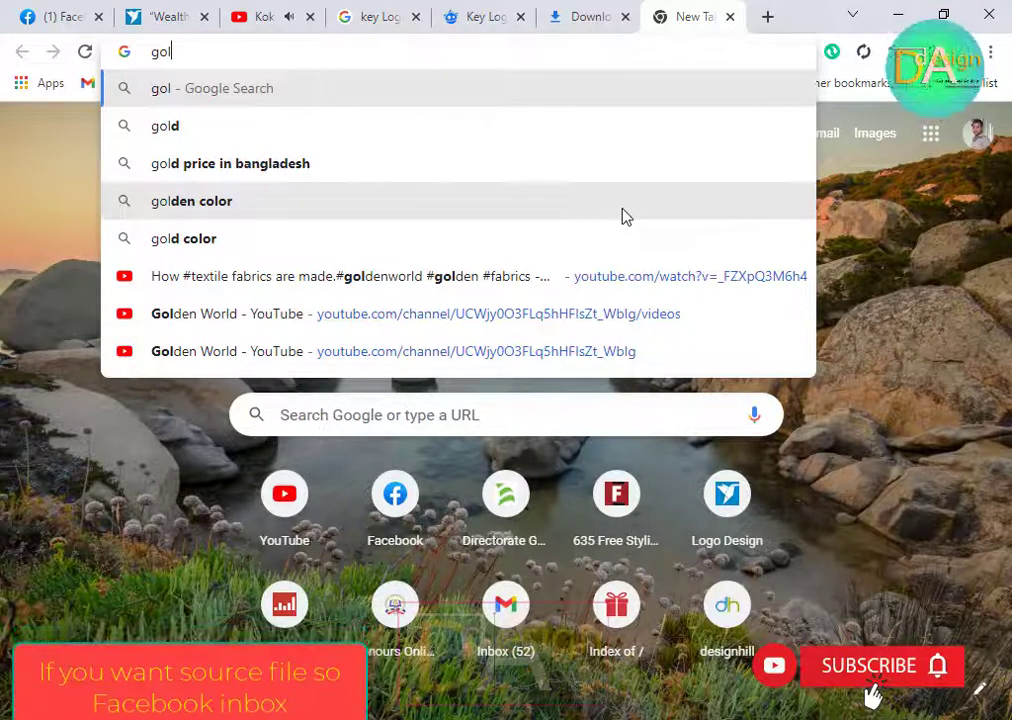
left_click(556, 208)
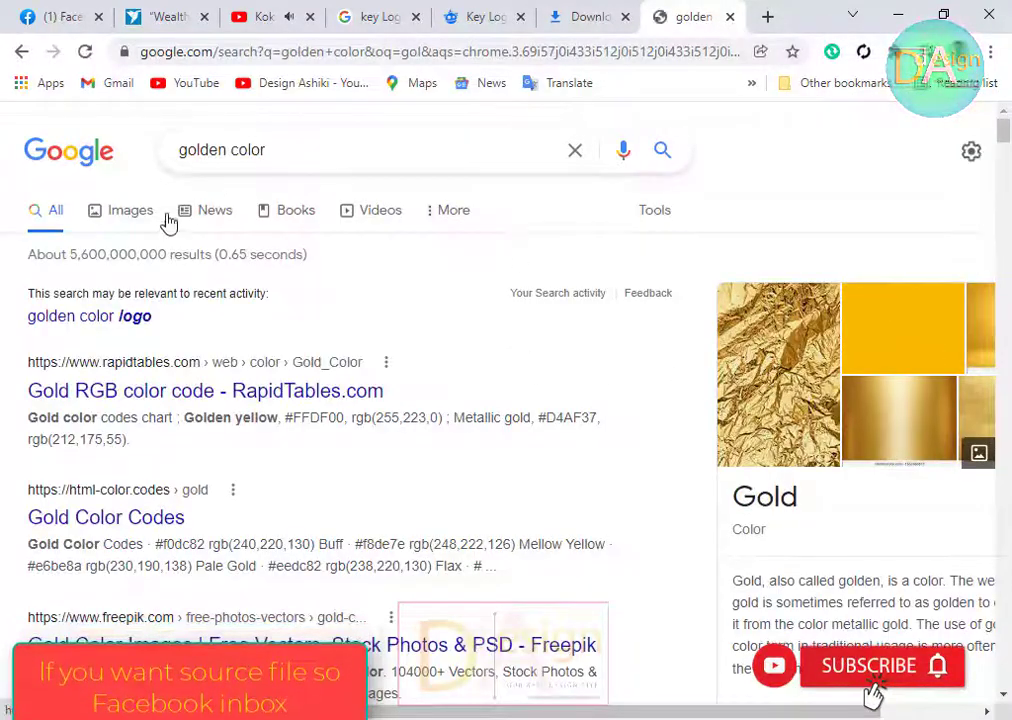
left_click(130, 216)
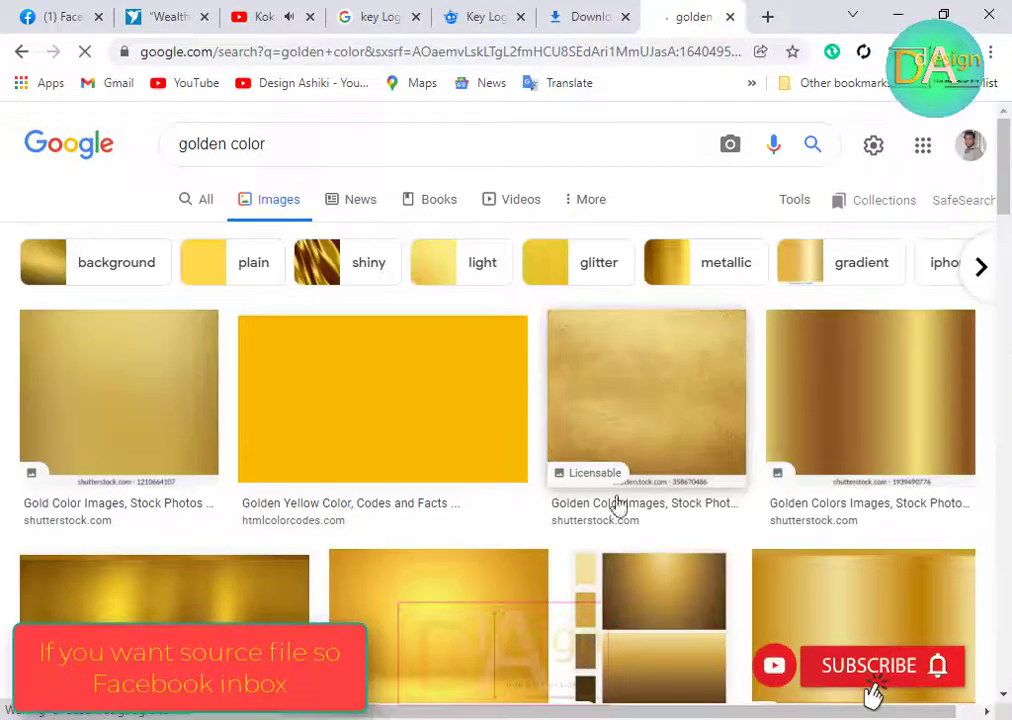
scroll(493, 523, "down", 3)
scroll(533, 533, "down", 1)
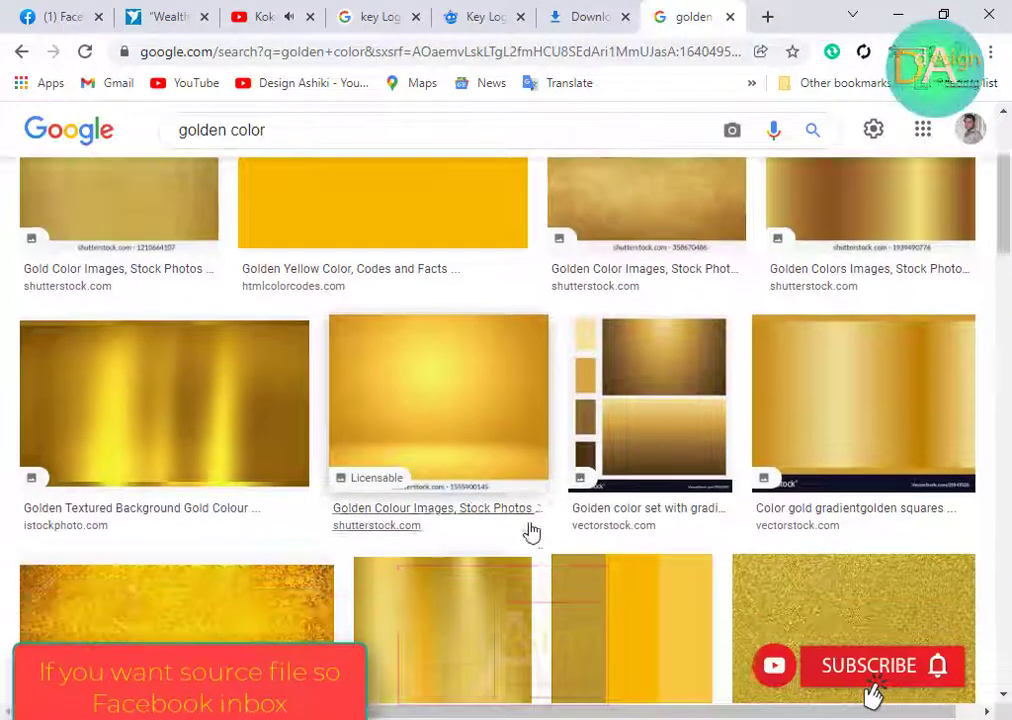
scroll(533, 533, "up", 2)
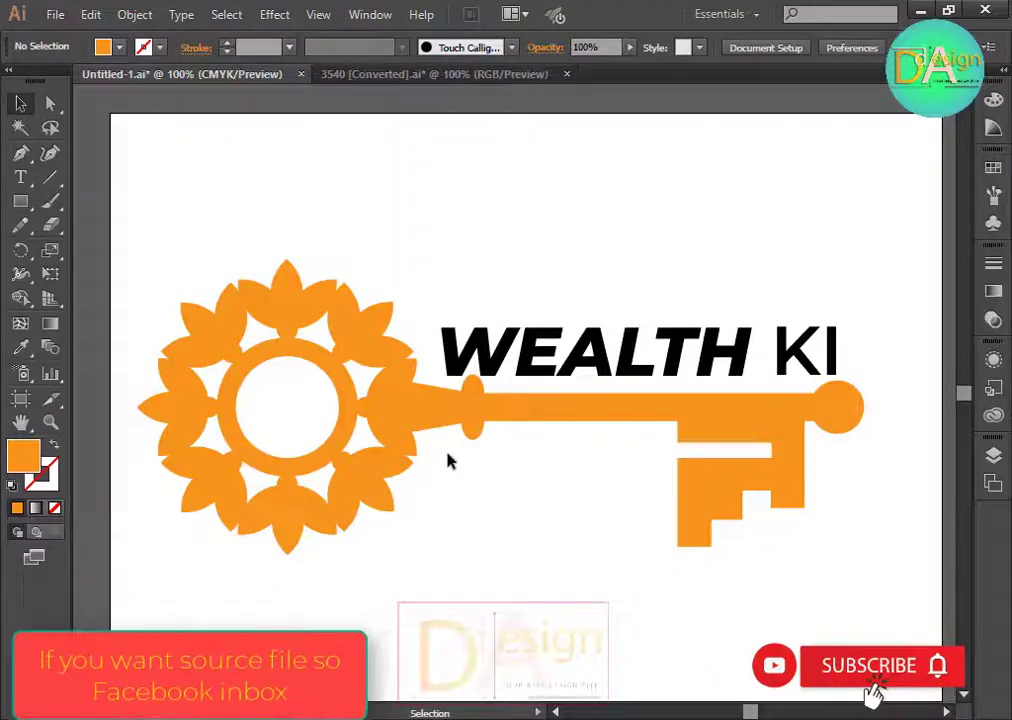
left_click(418, 428)
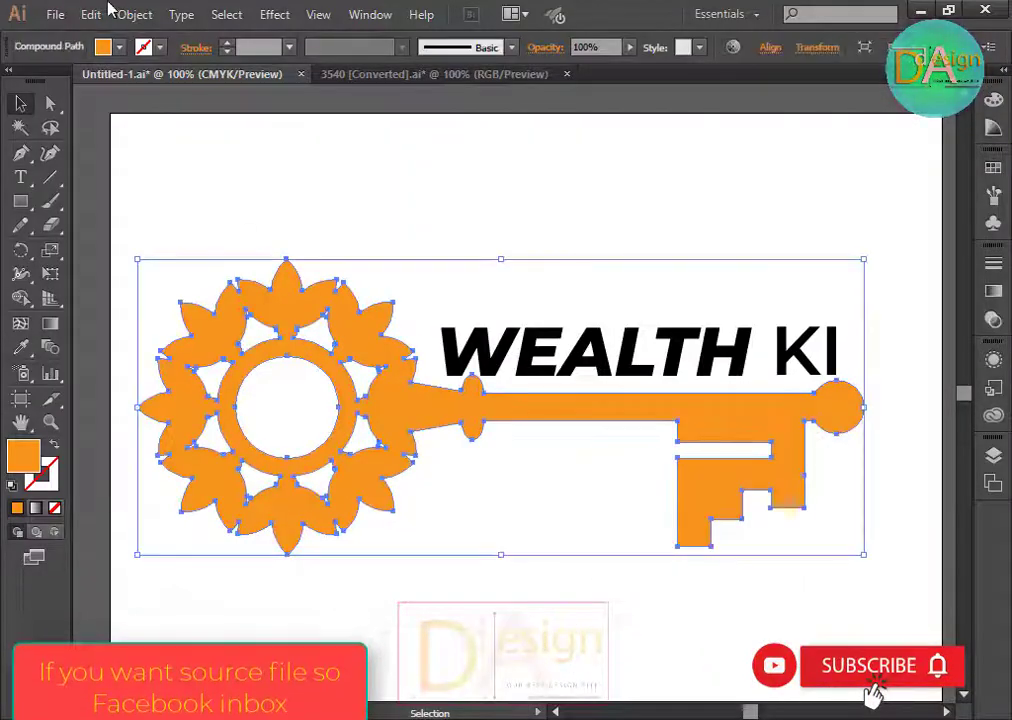
Try a lighter orange fill on the key, then settle on the deeper orange swatch.
left_click(119, 47)
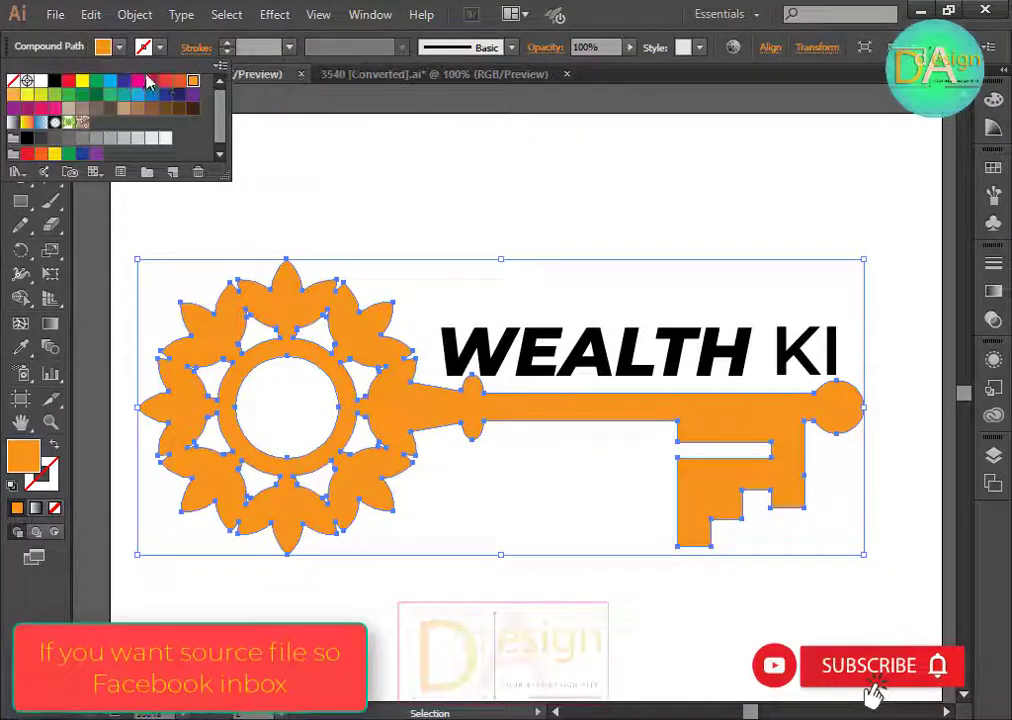
left_click(14, 96)
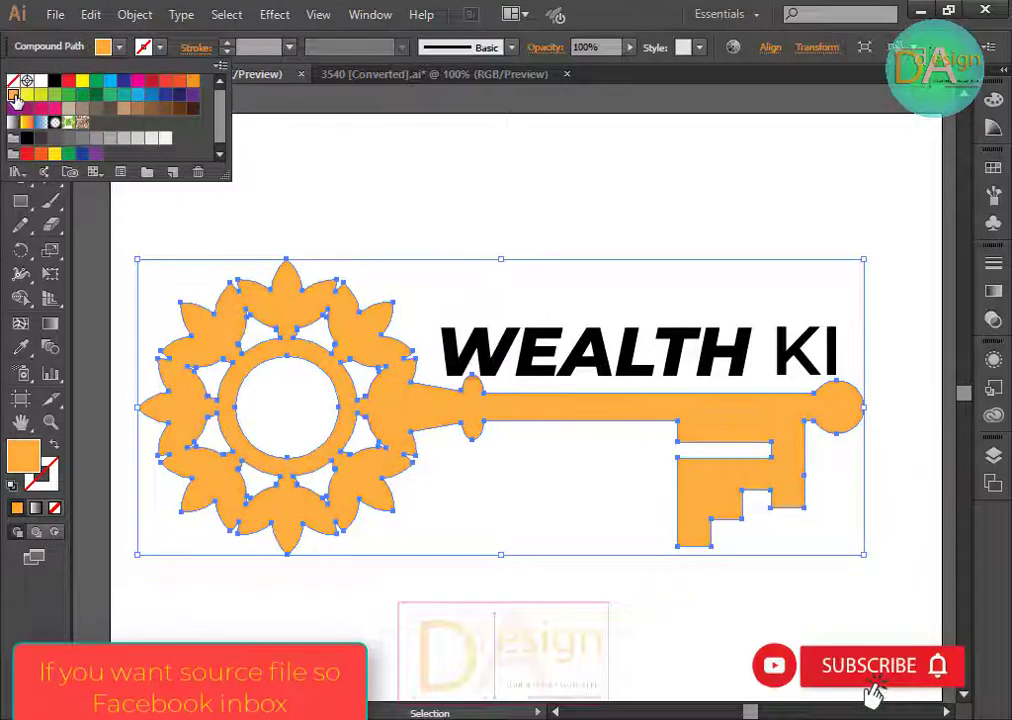
left_click(193, 80)
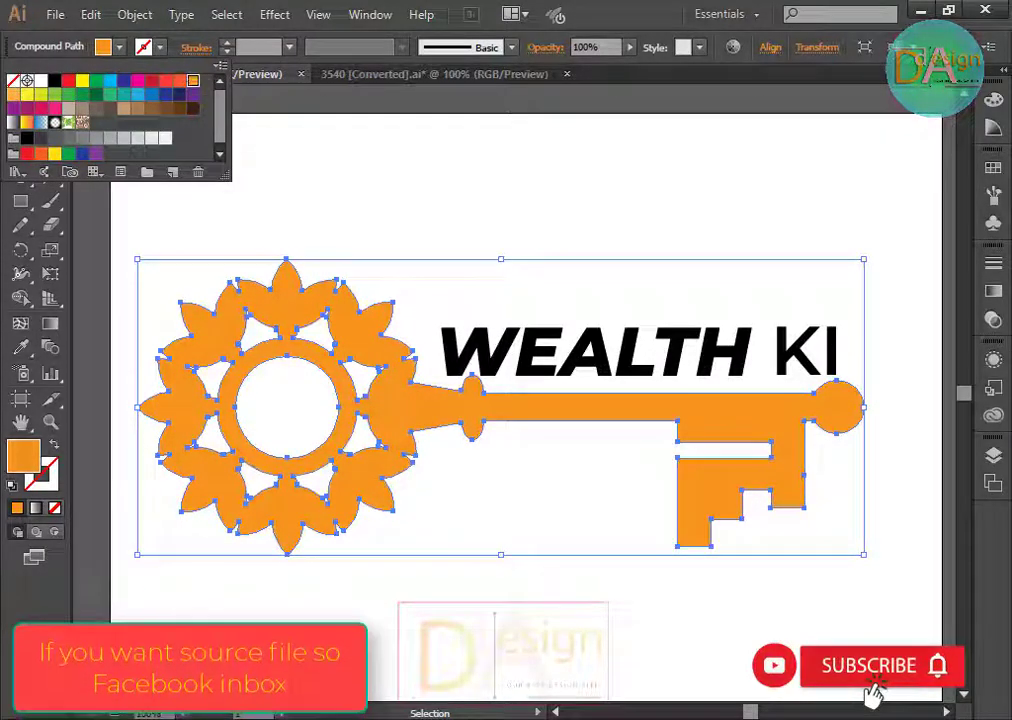
key("Escape")
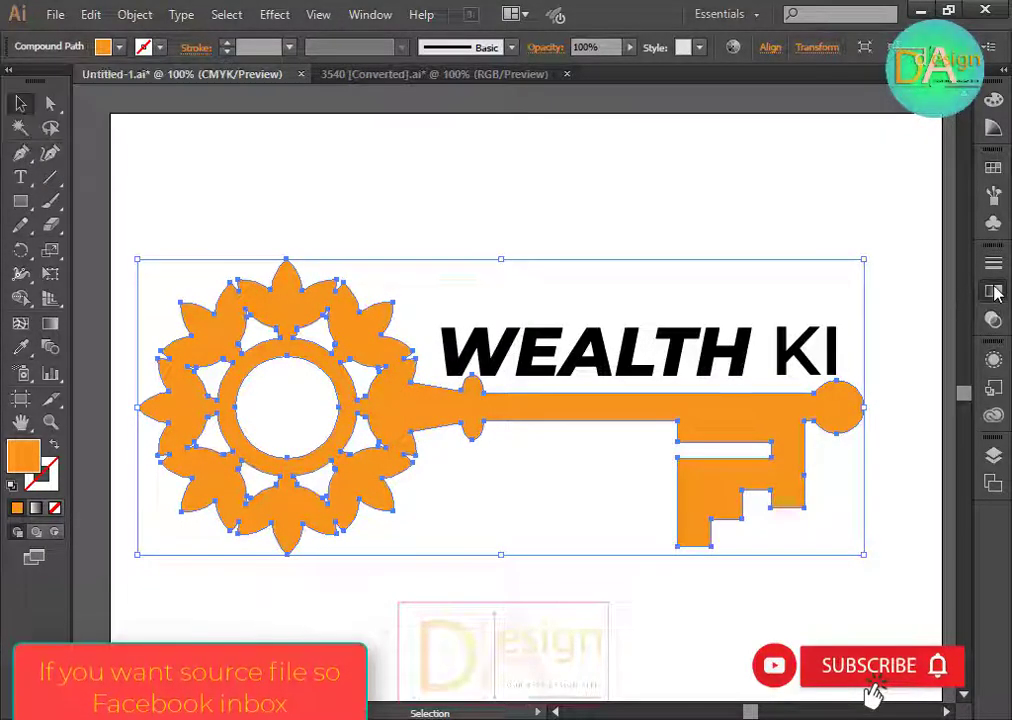
Apply a linear gradient to the key and set its right stop to orange.
left_click(994, 292)
left_click(753, 287)
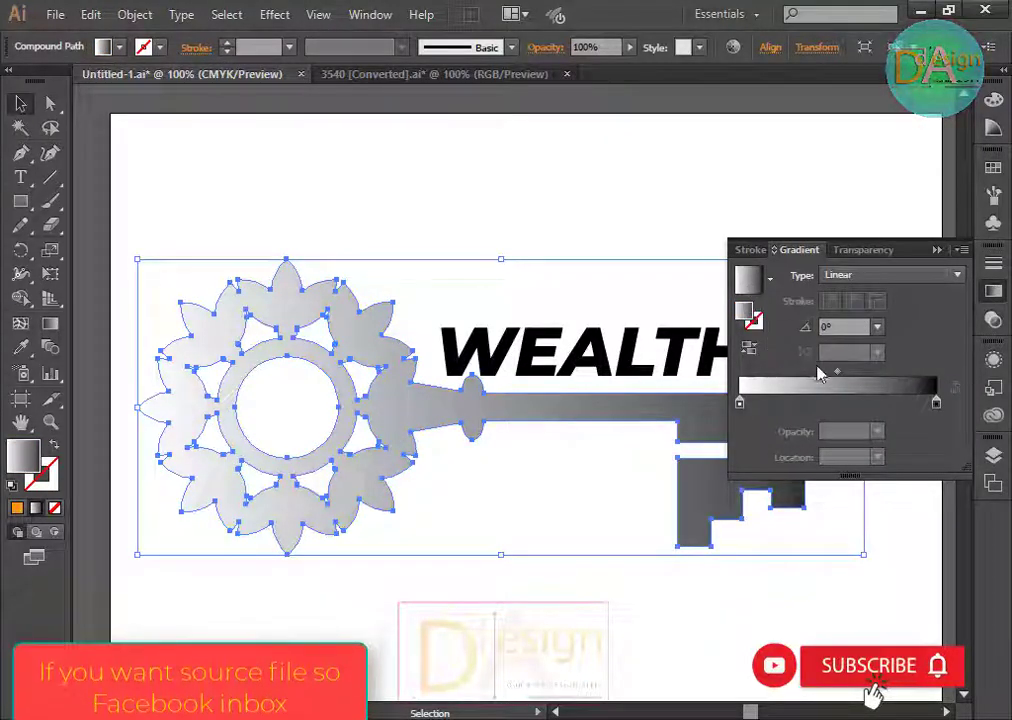
double_click(936, 402)
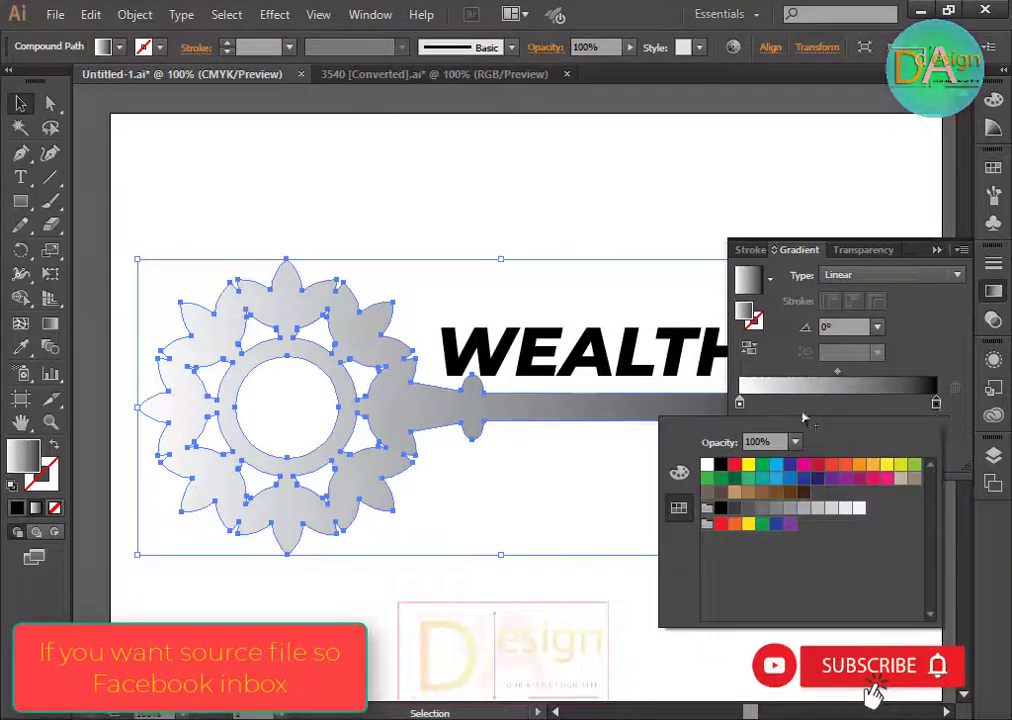
left_click(860, 466)
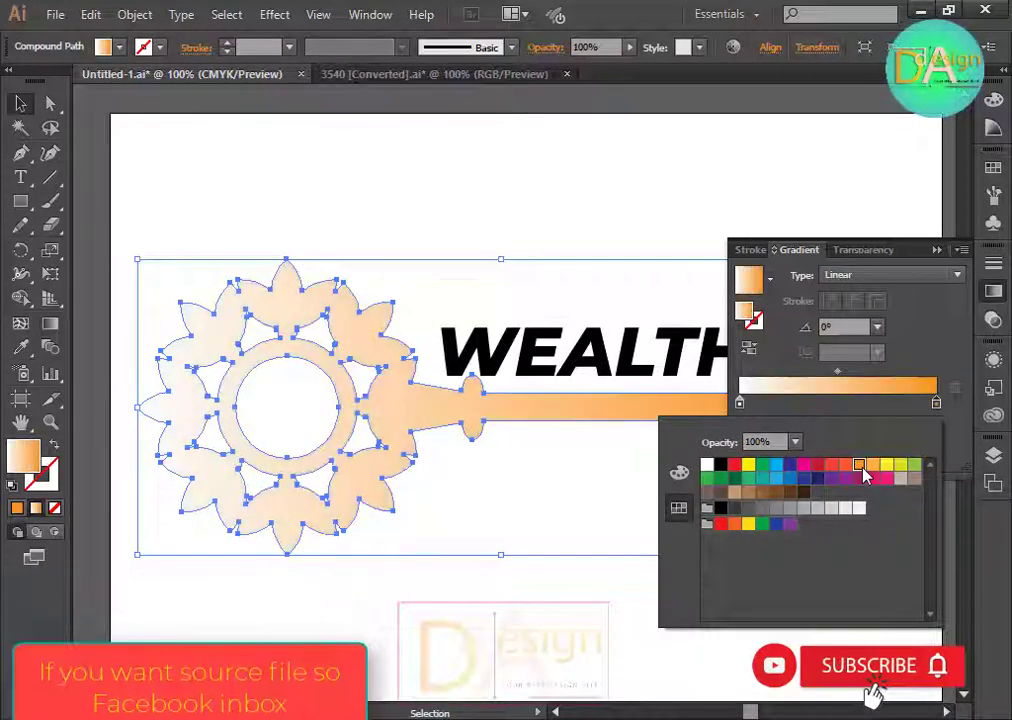
left_click(740, 403)
Set the left gradient stop to orange after trying red-orange and yellow swatches.
double_click(740, 403)
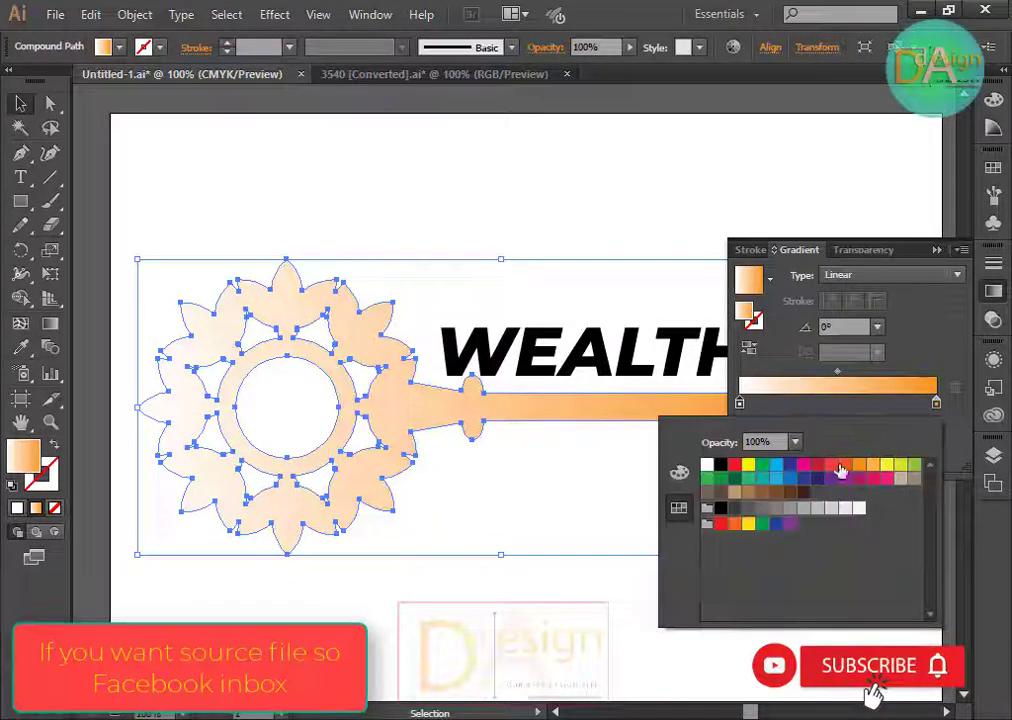
left_click(873, 467)
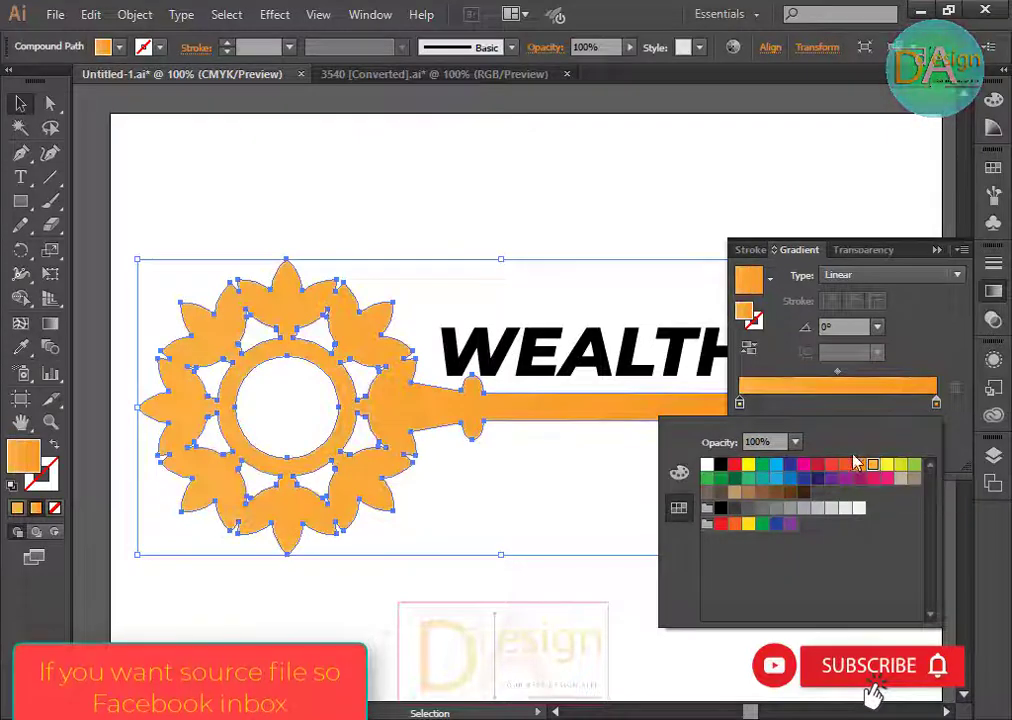
left_click(862, 467)
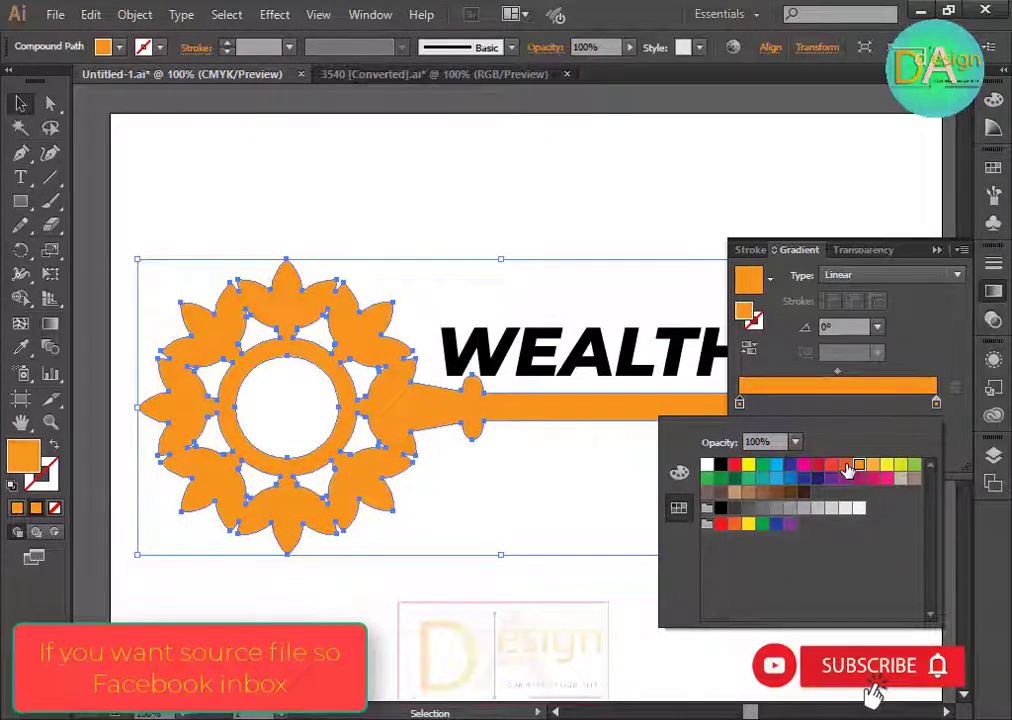
left_click(847, 467)
left_click(843, 465)
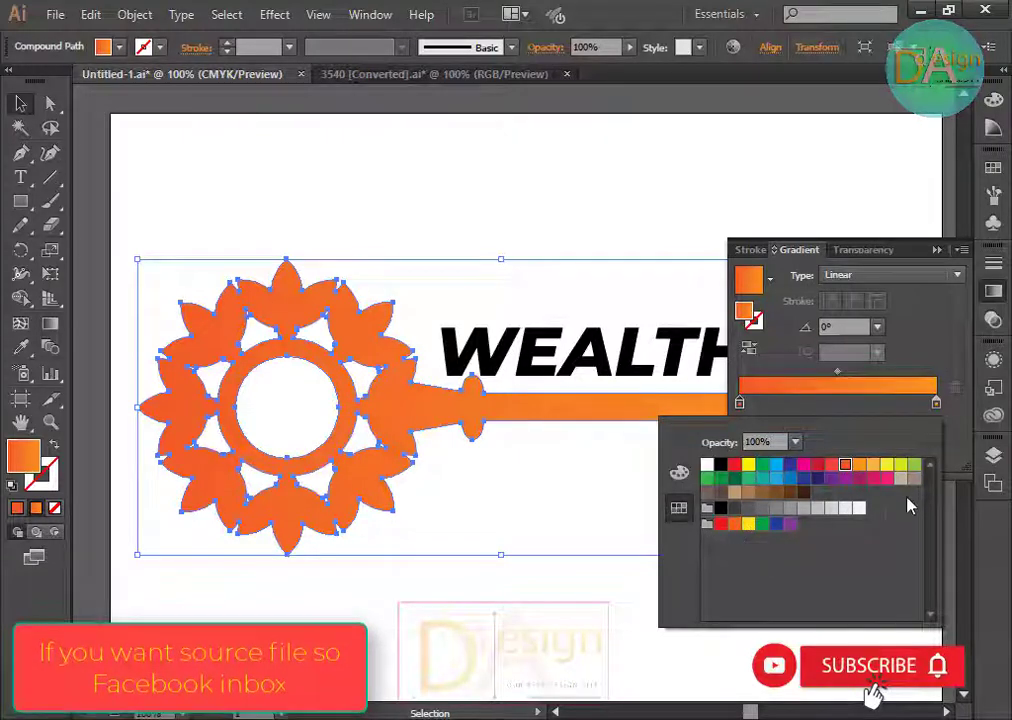
left_click(864, 470)
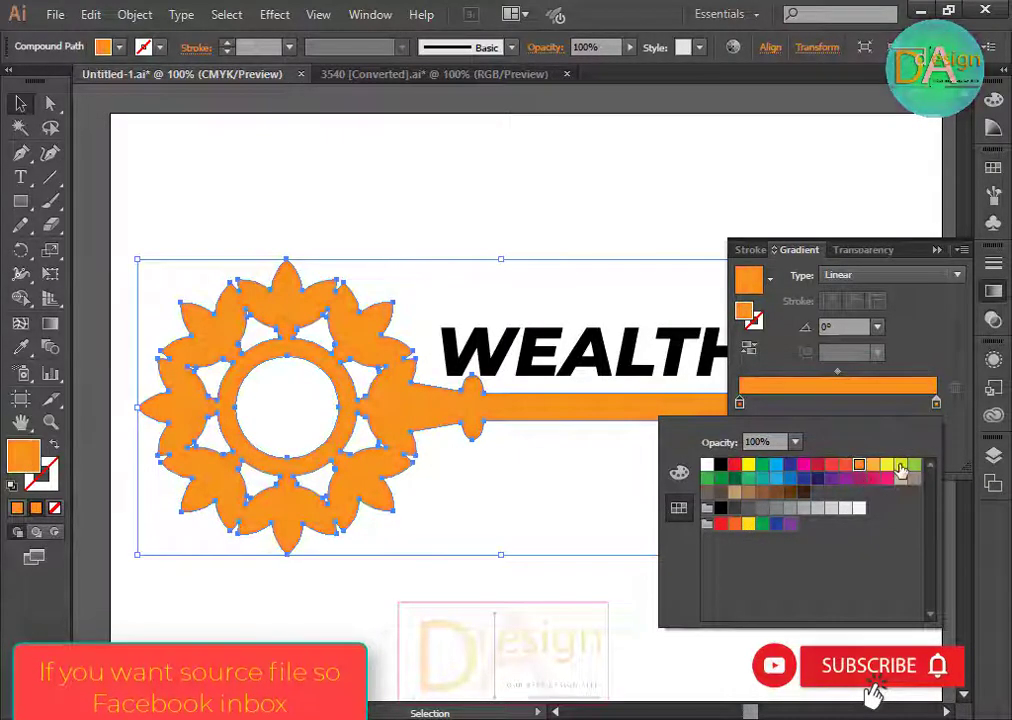
left_click(901, 468)
left_click(872, 466)
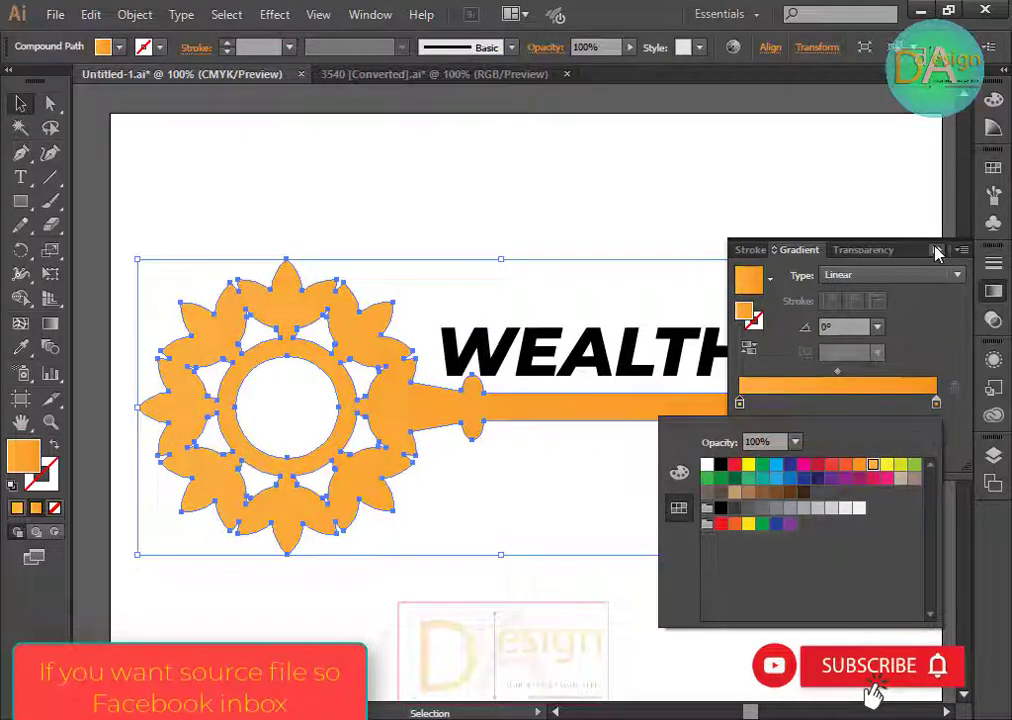
left_click(757, 637)
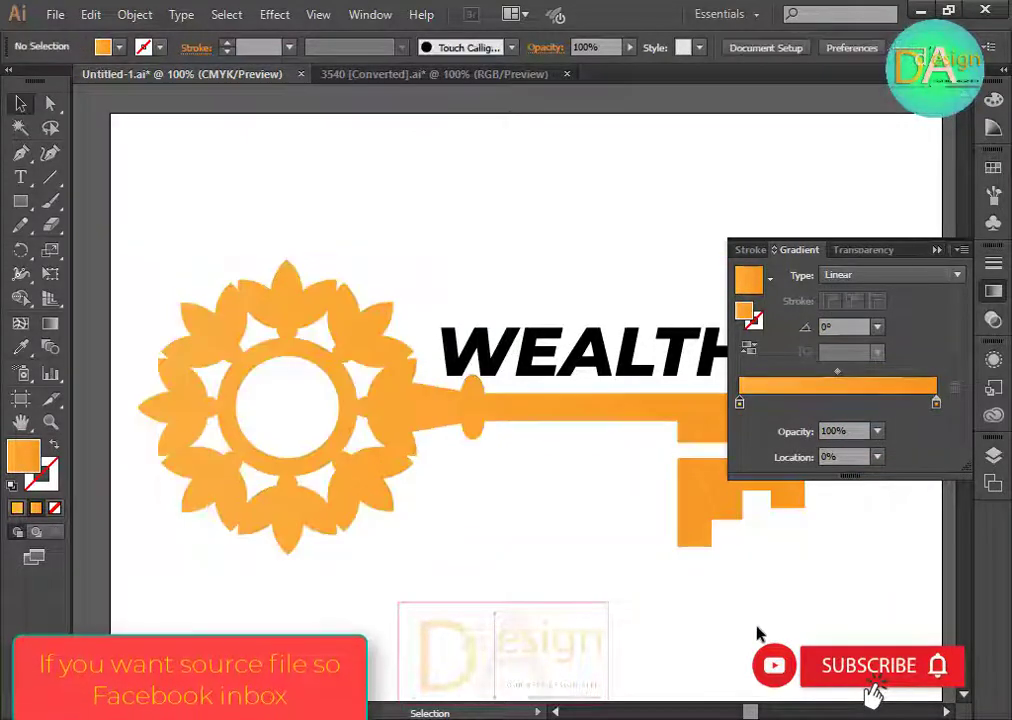
left_click(992, 291)
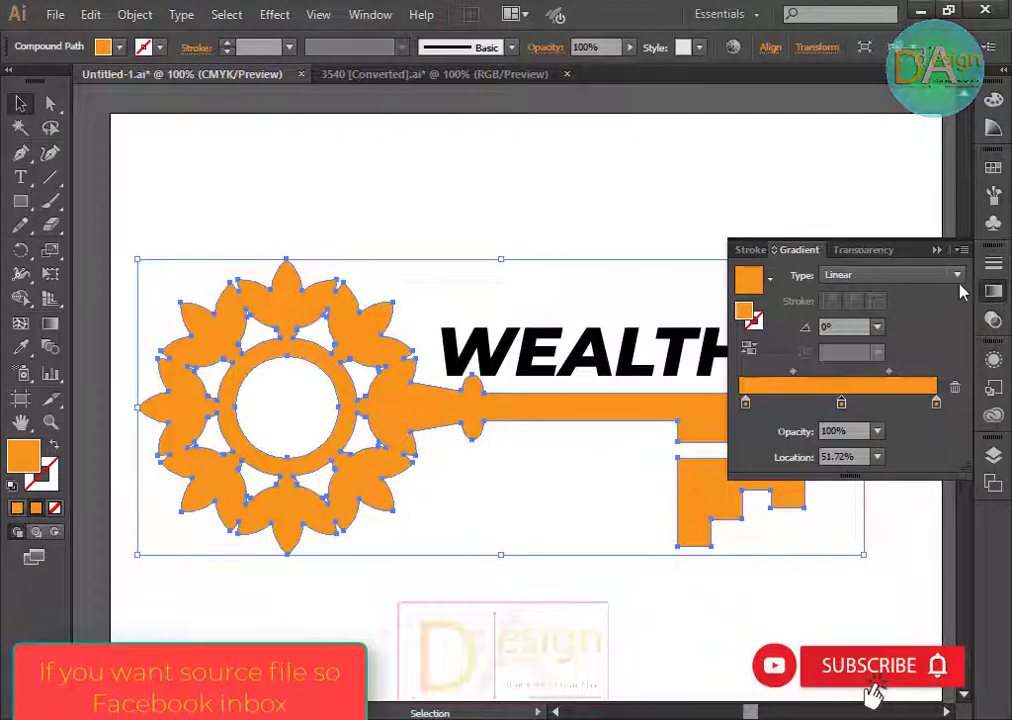
Add a middle gradient stop coloured a pale near-white grey.
left_click(841, 402)
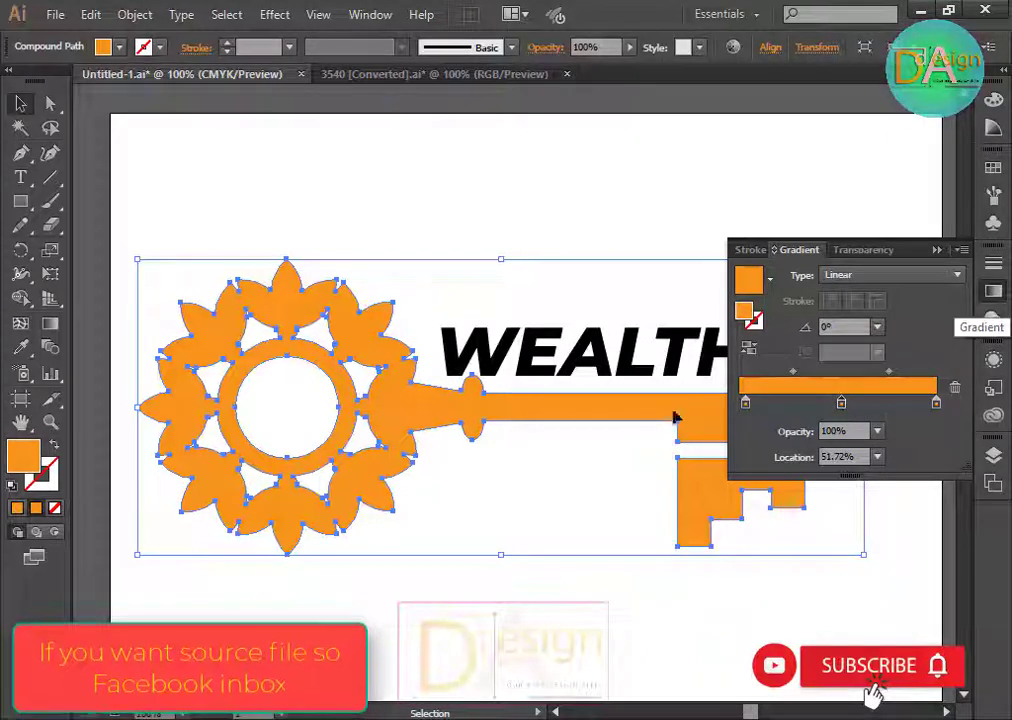
double_click(843, 405)
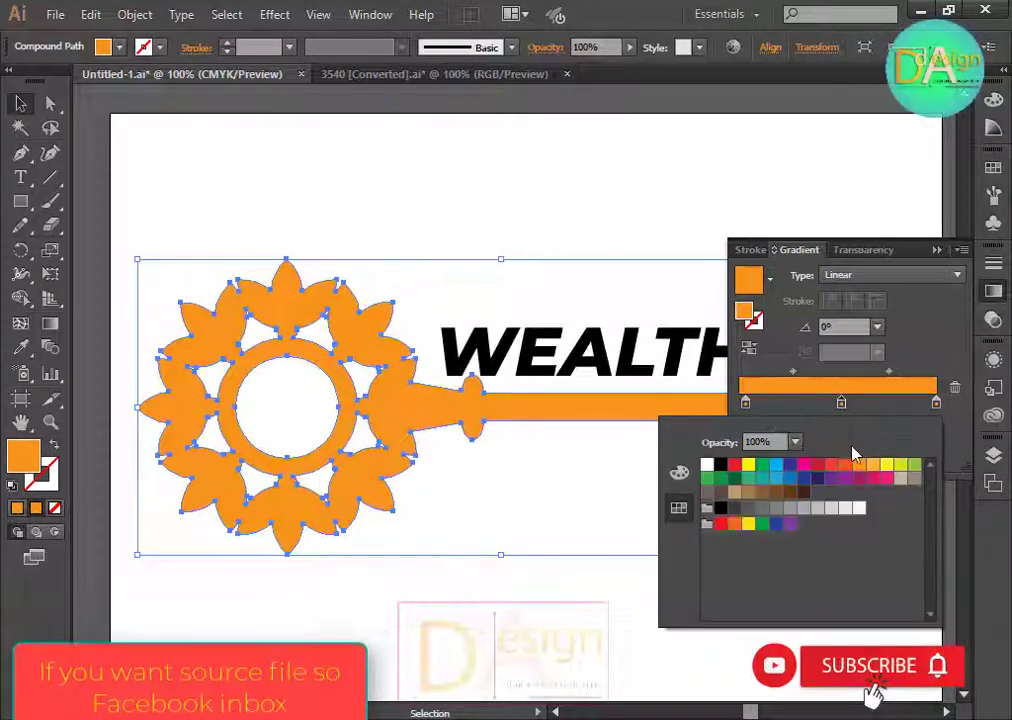
left_click(836, 510)
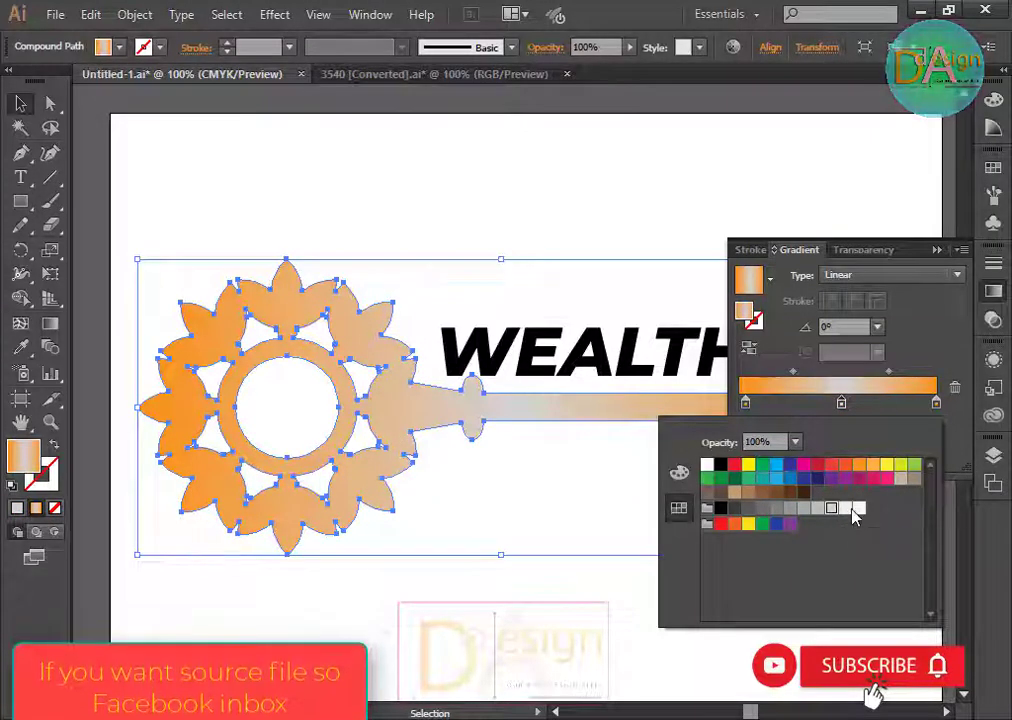
left_click(846, 510)
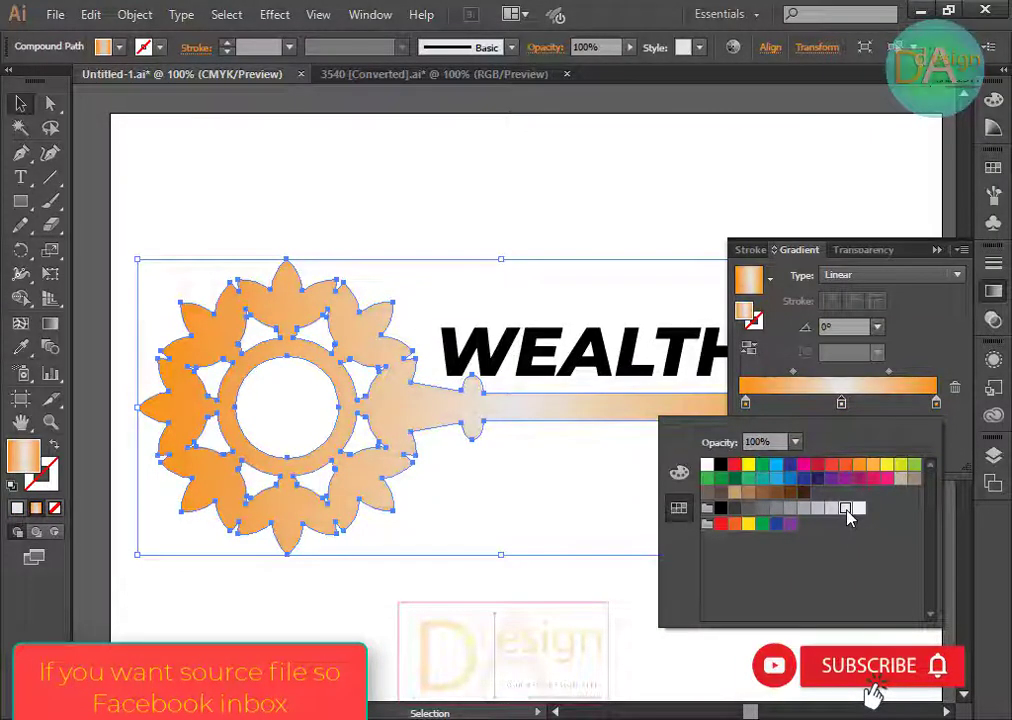
left_click(981, 285)
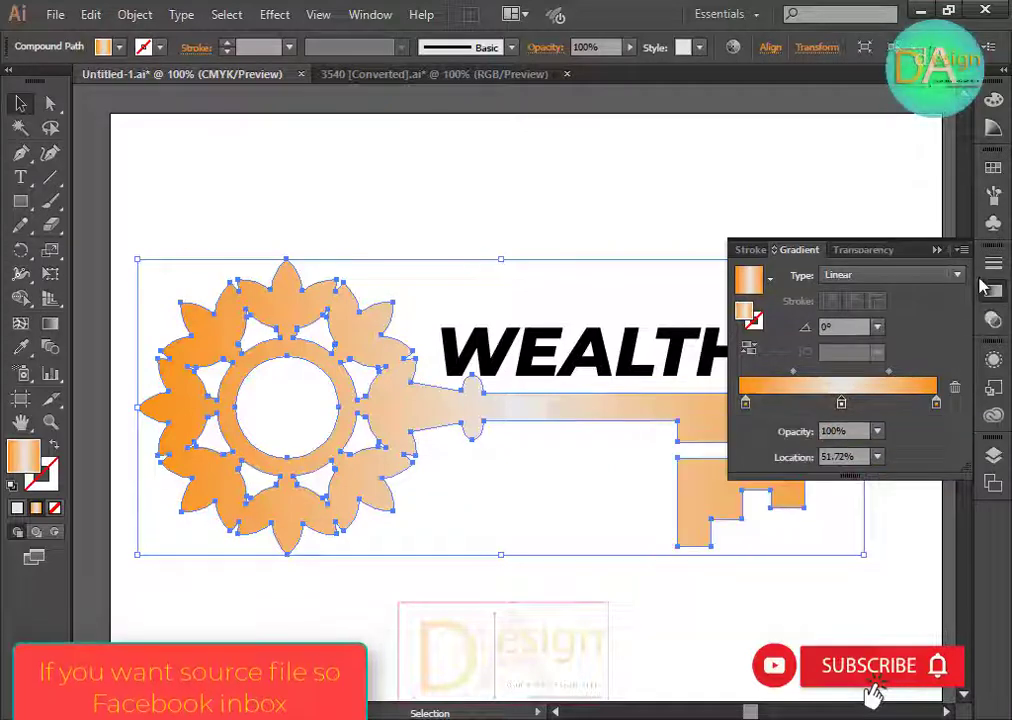
Redraw the gradient on the key diagonally from the flower to the key teeth.
left_click(994, 291)
left_click(50, 323)
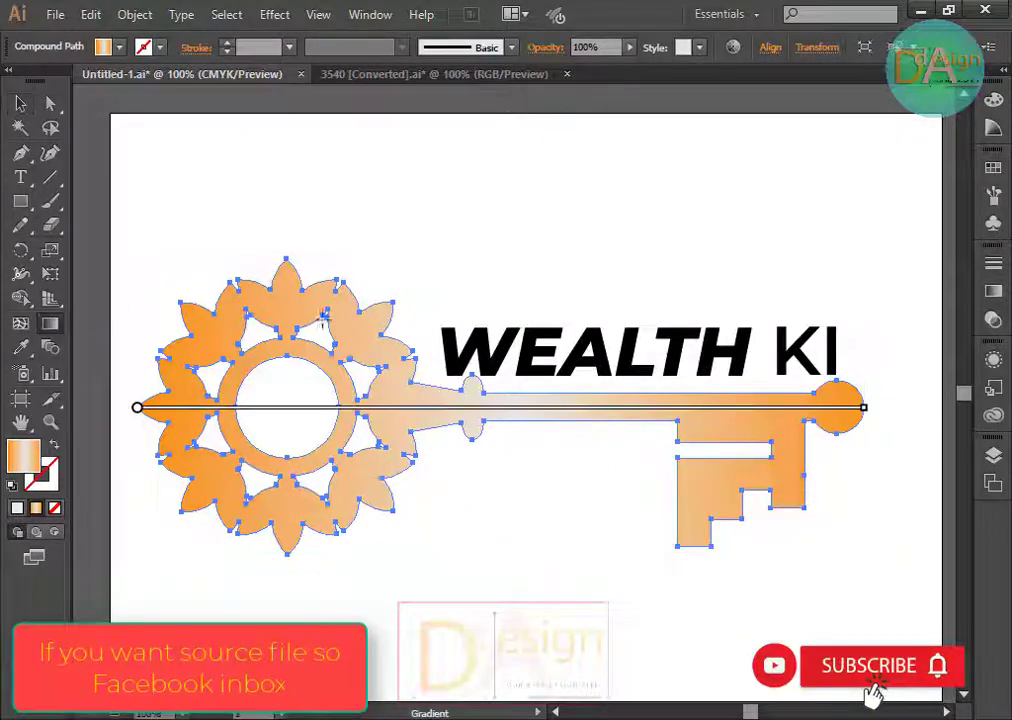
left_click_drag(405, 235, 447, 548)
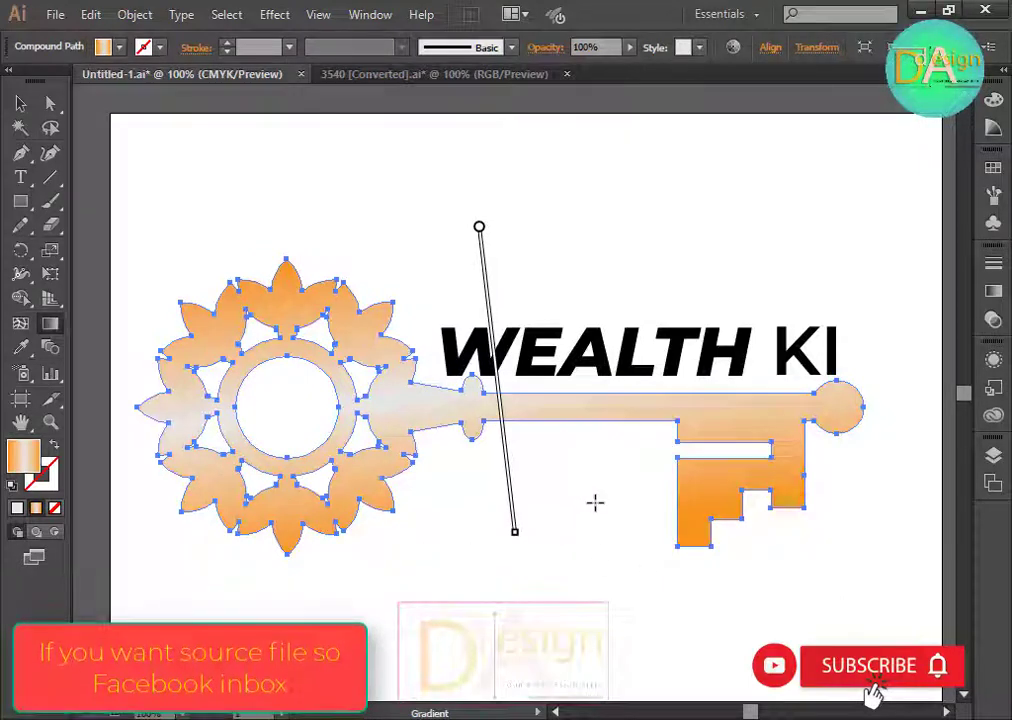
left_click_drag(182, 246, 873, 452)
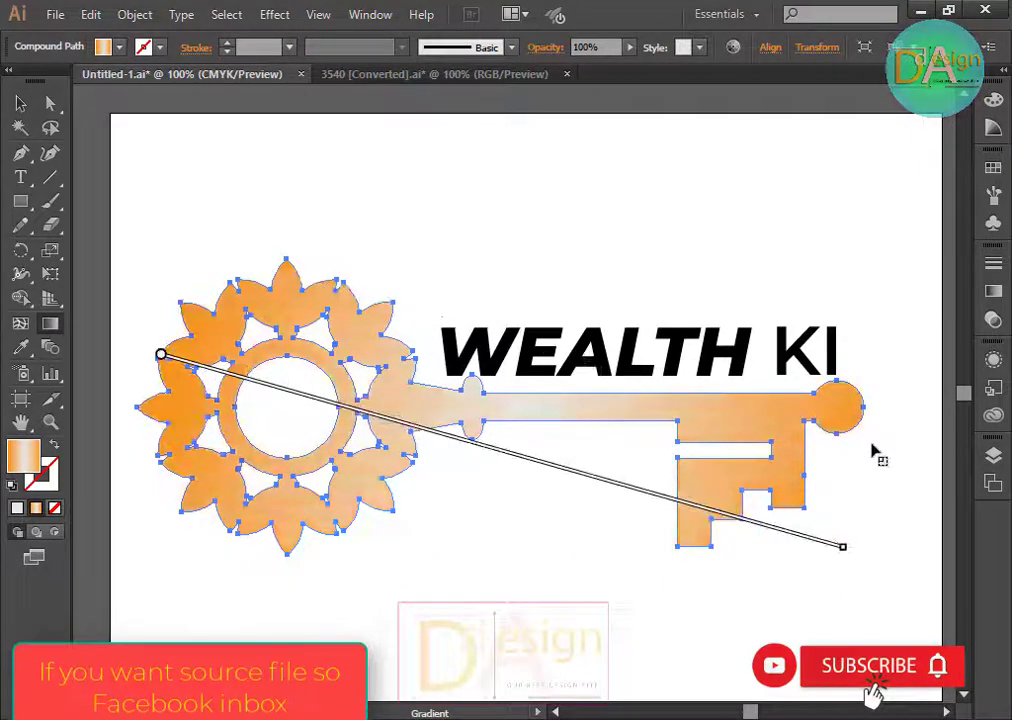
Add two orange gradient stops, one at 73.4% and one near the left.
left_click(993, 296)
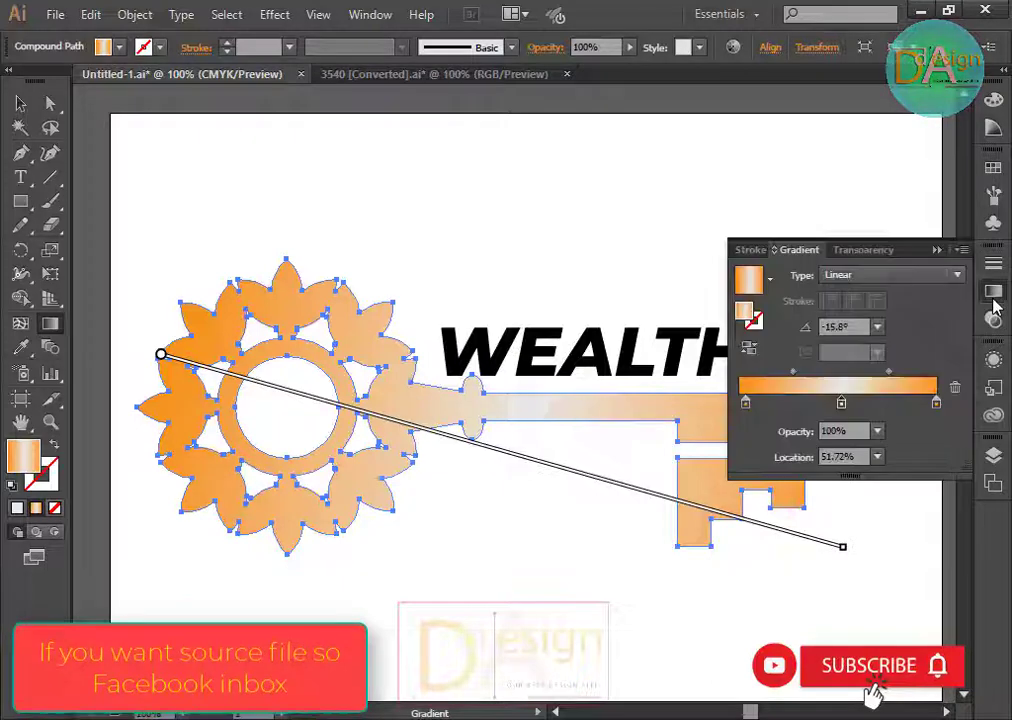
left_click(885, 403)
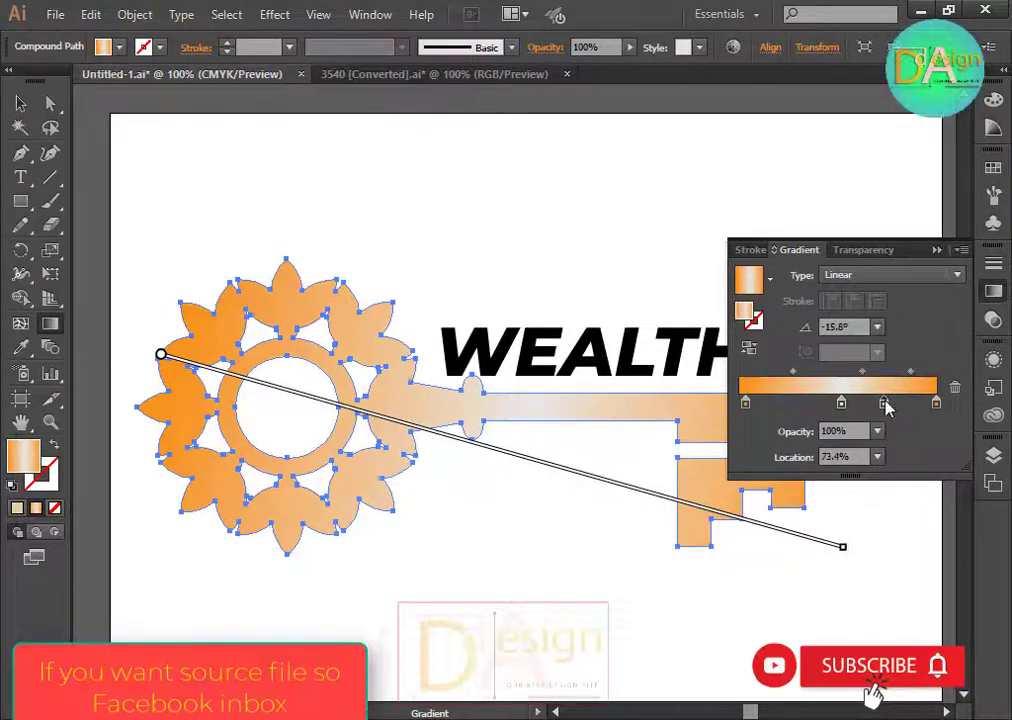
double_click(885, 403)
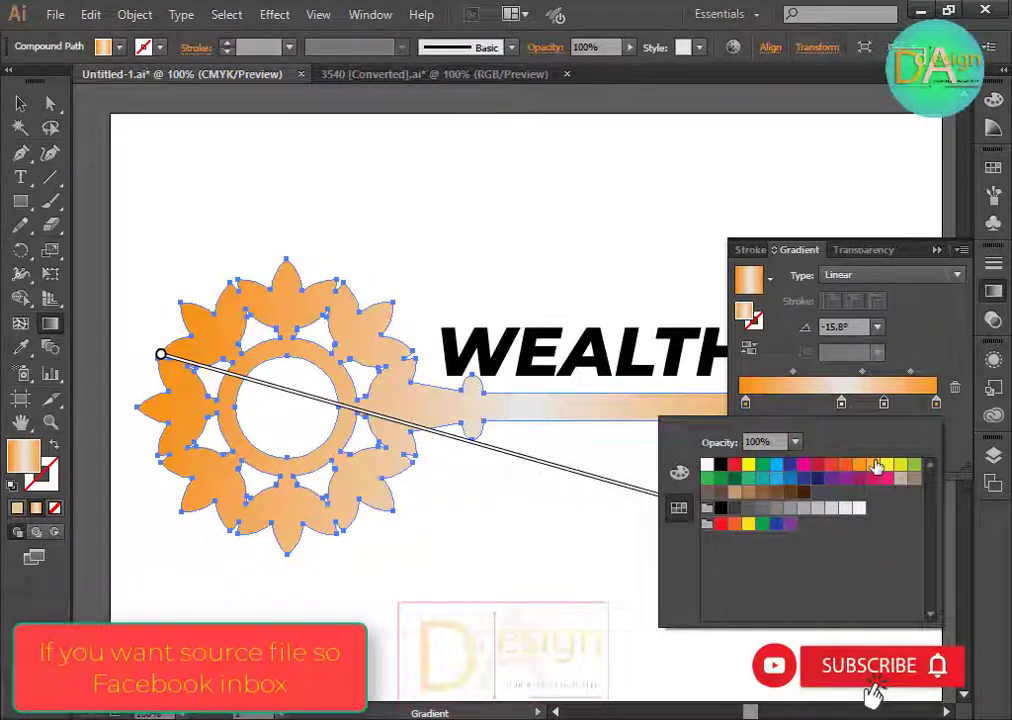
left_click(859, 466)
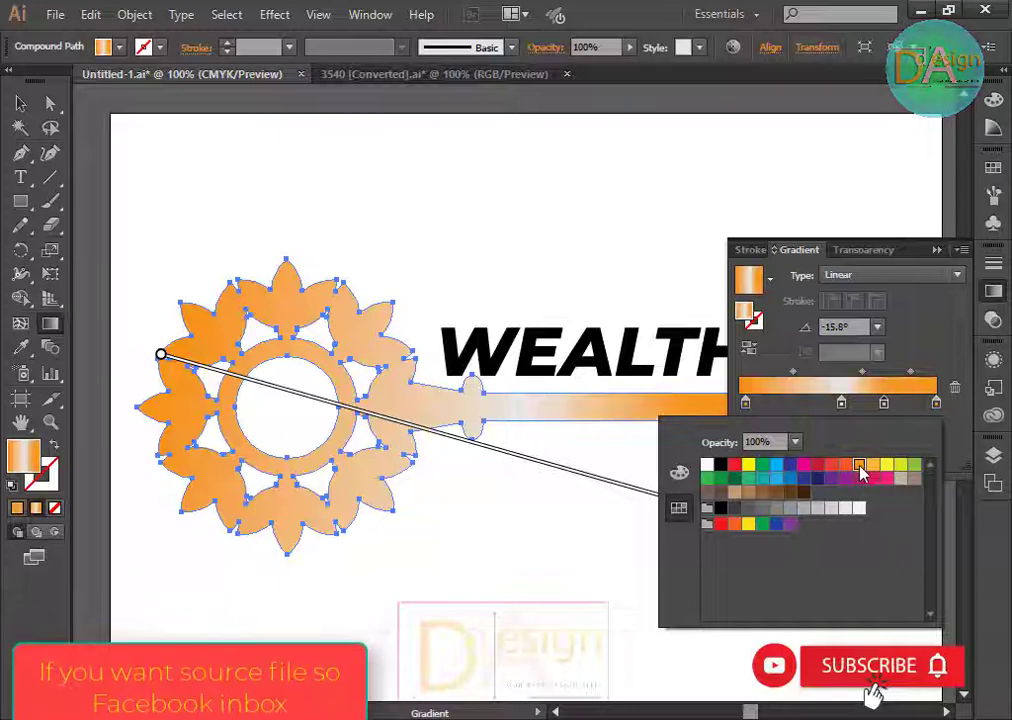
left_click(818, 402)
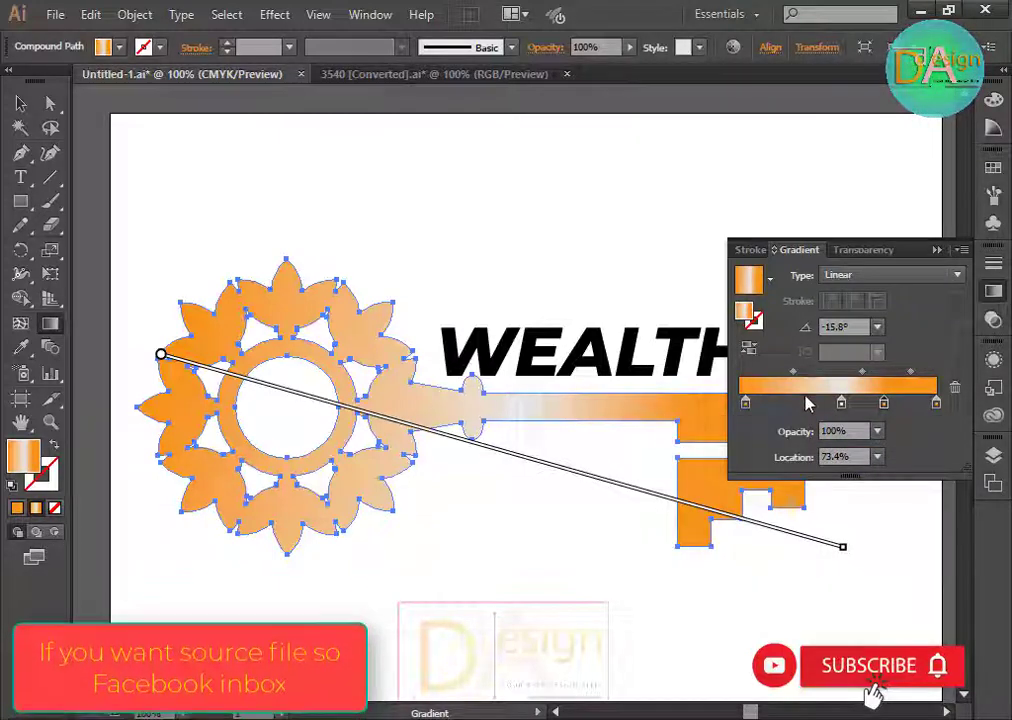
double_click(807, 403)
left_click(807, 403)
double_click(807, 403)
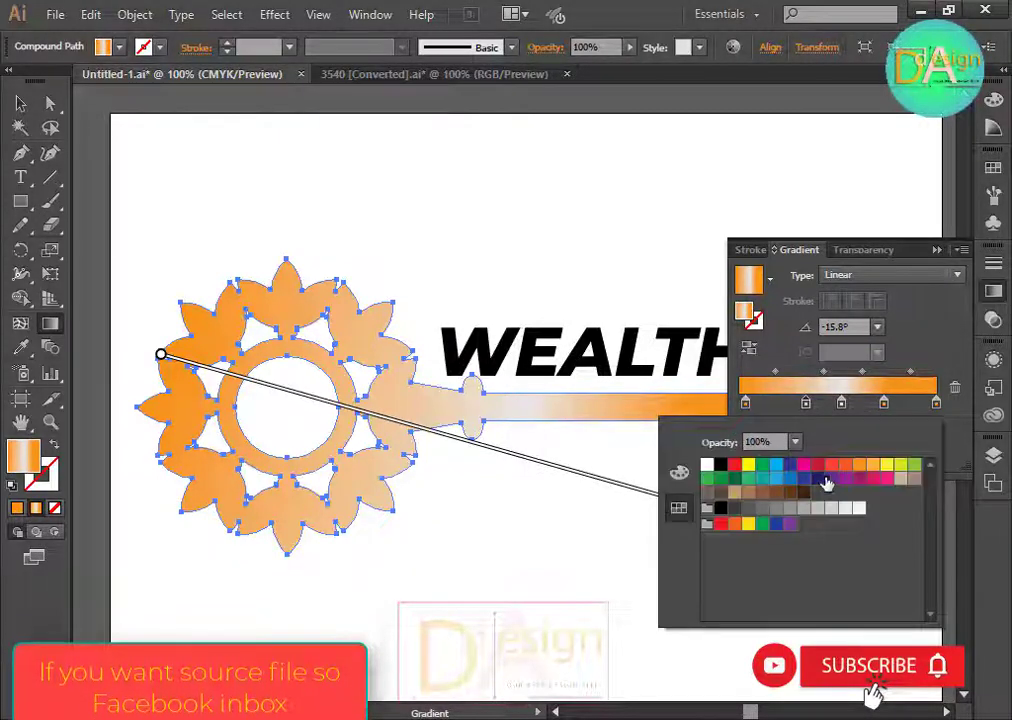
left_click(859, 467)
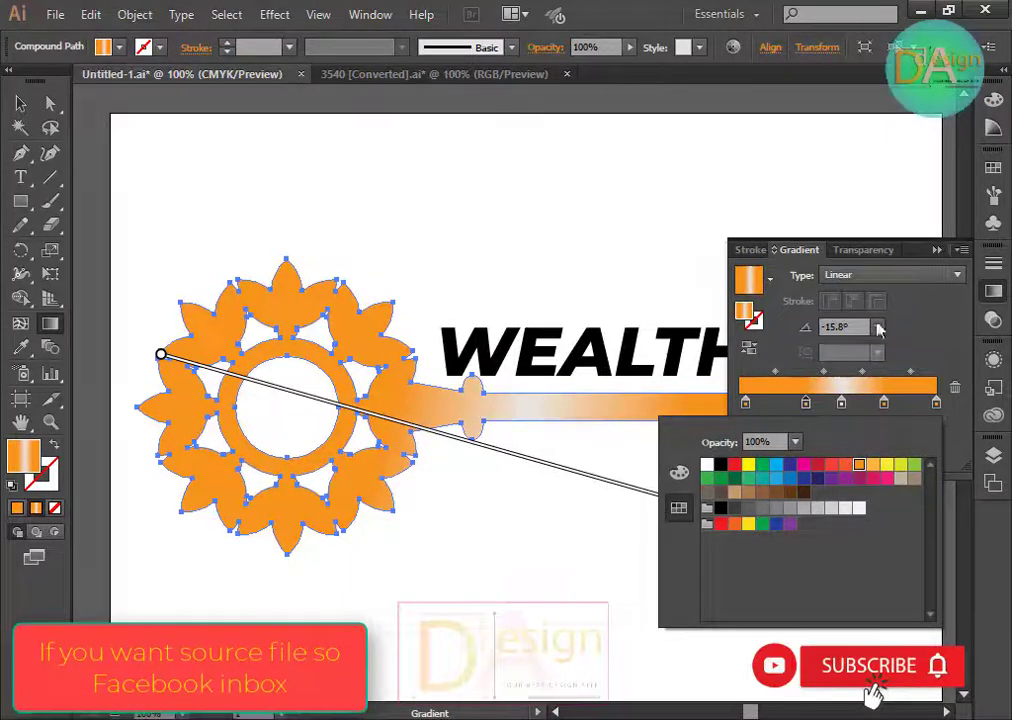
Add a white gradient stop near the right end and drag it leftward.
left_click(916, 402)
double_click(914, 402)
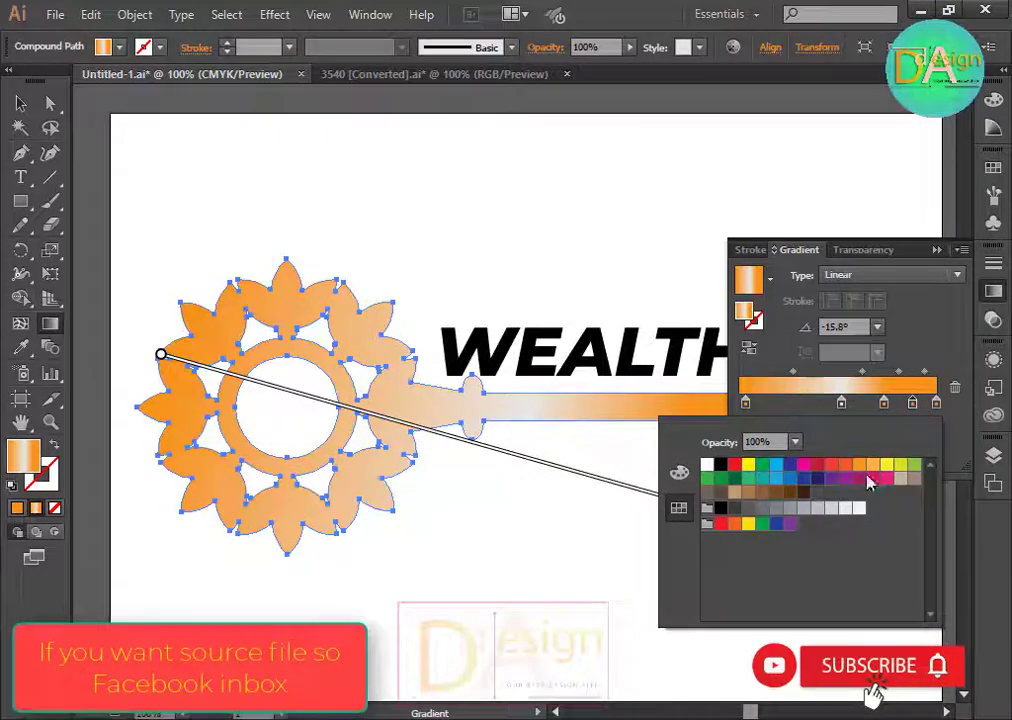
left_click(710, 470)
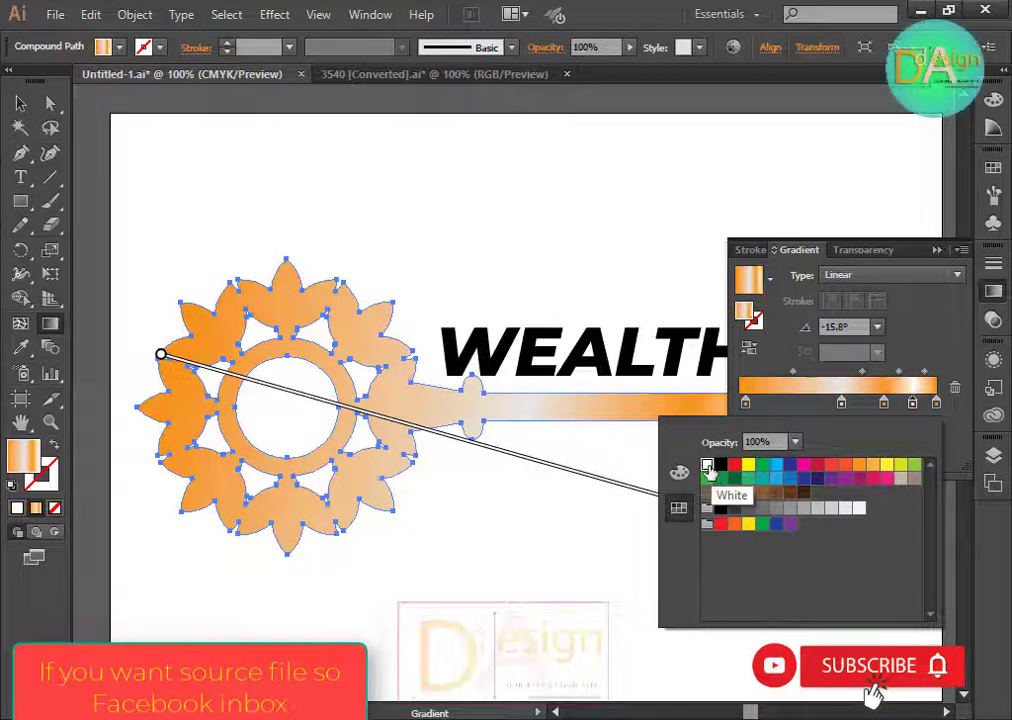
left_click_drag(912, 402, 800, 402)
double_click(799, 403)
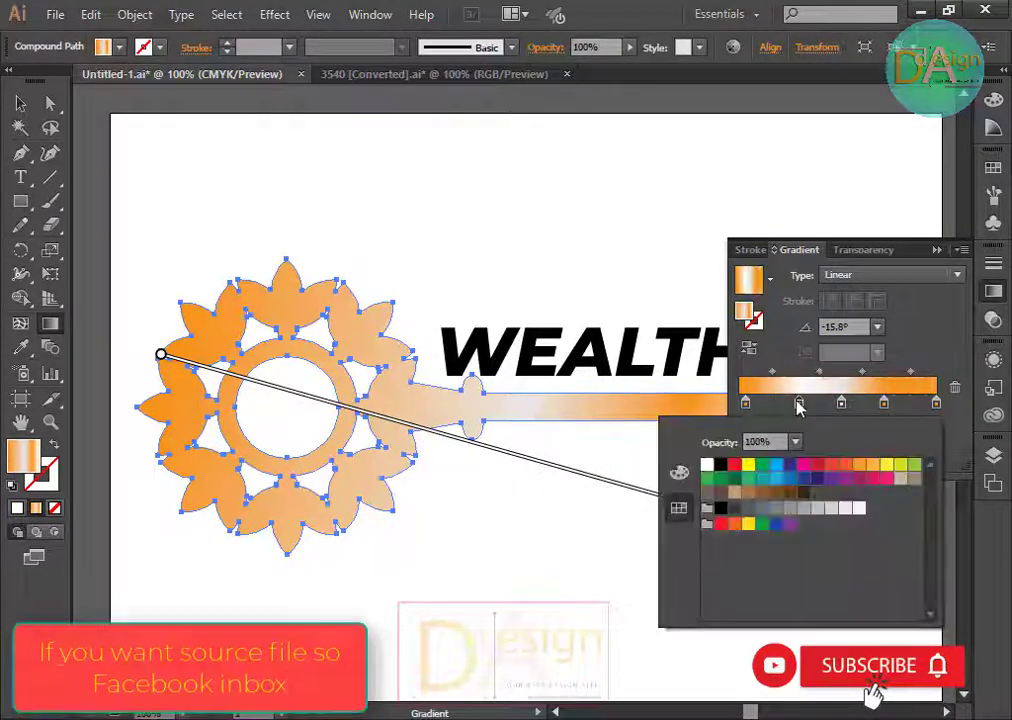
double_click(799, 403)
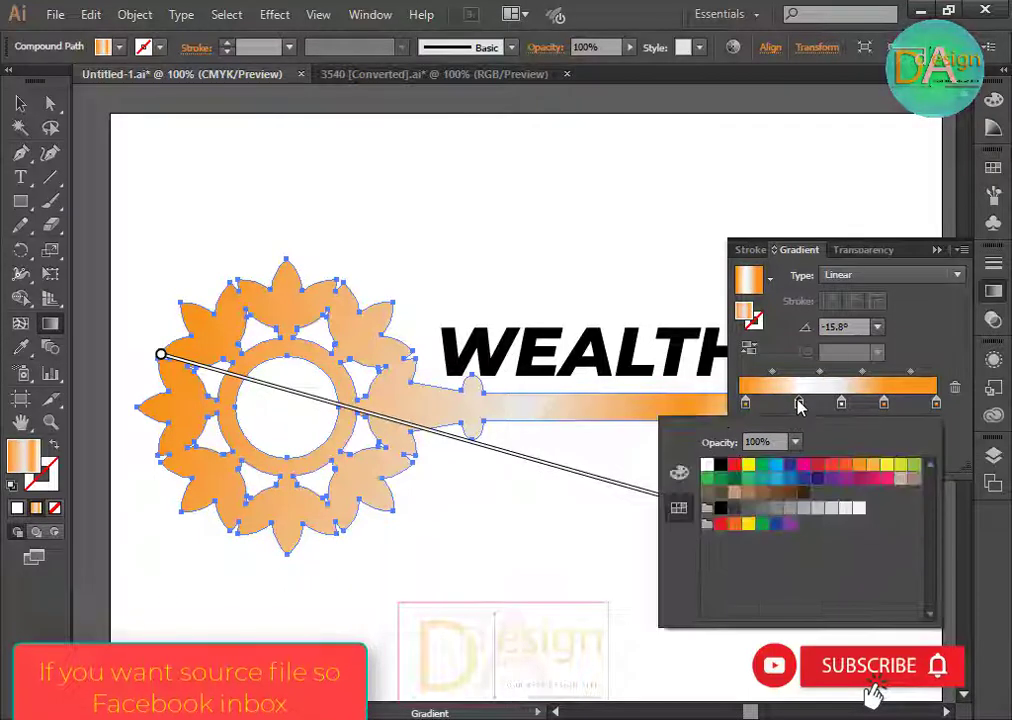
double_click(799, 403)
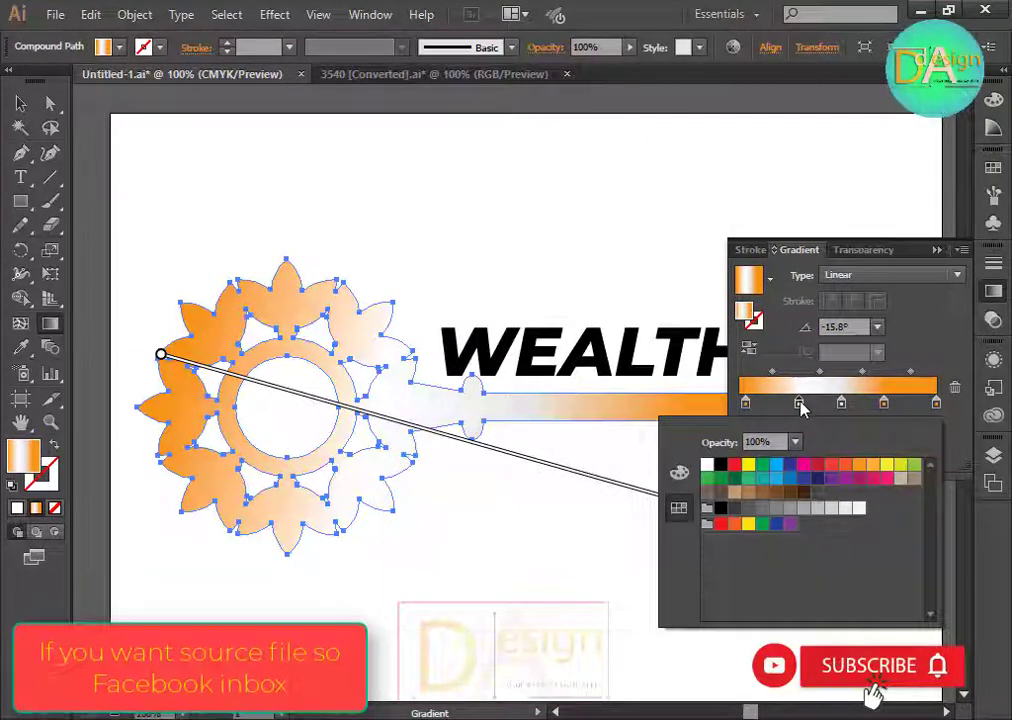
left_click(46, 327)
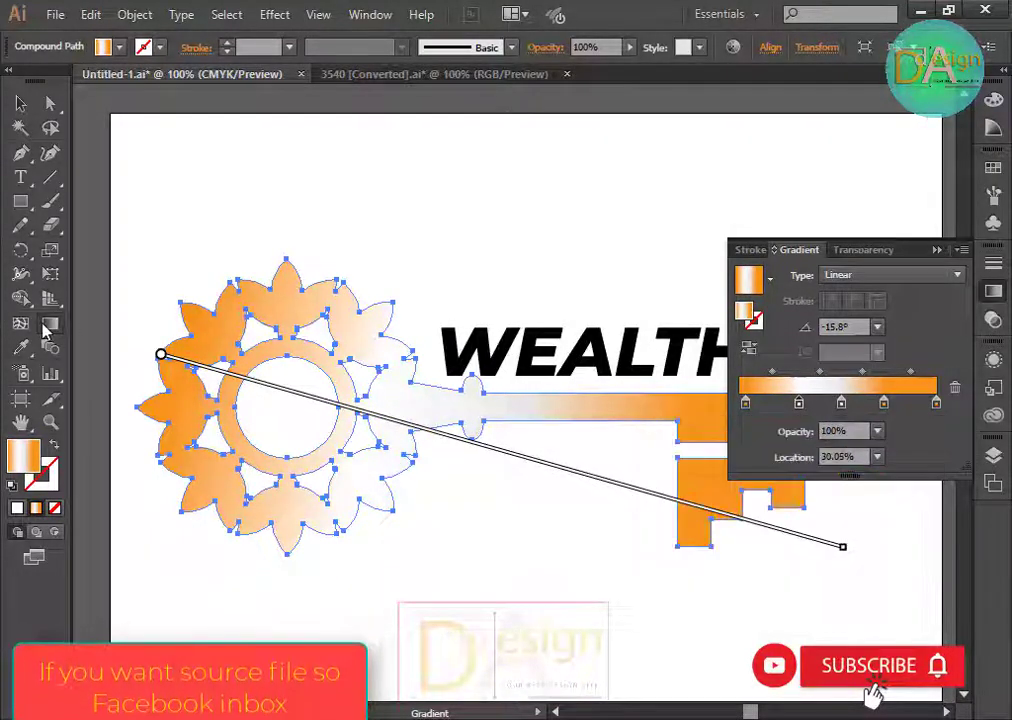
Add another orange stop near the left and shift the 51.72% stop to 37.93%.
left_click(23, 104)
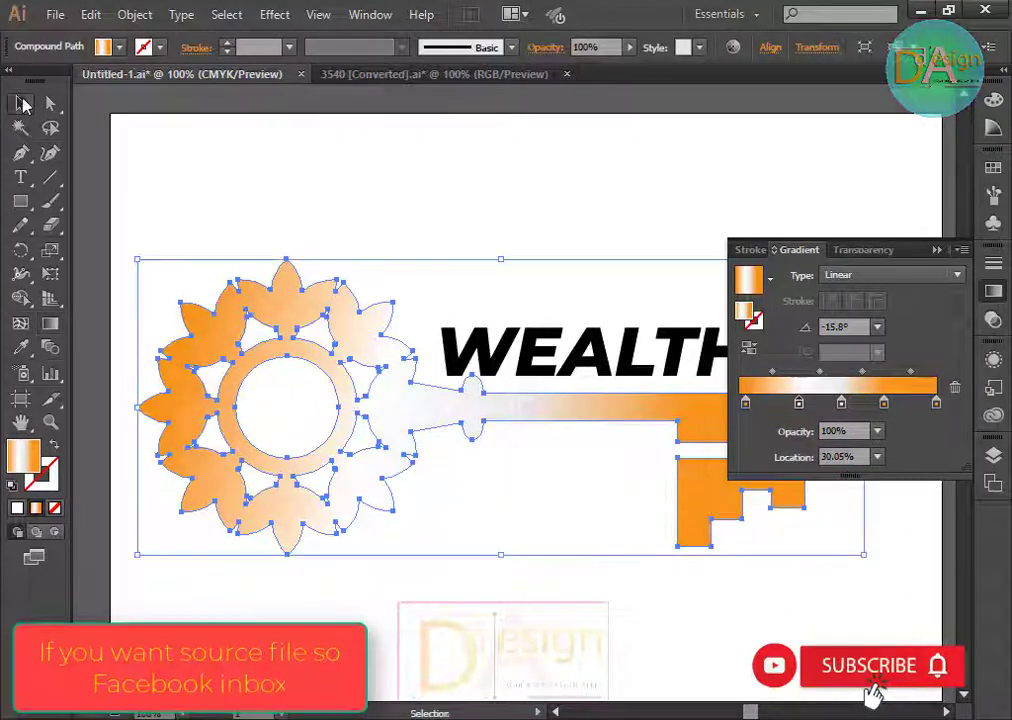
left_click(388, 175)
left_click(372, 383)
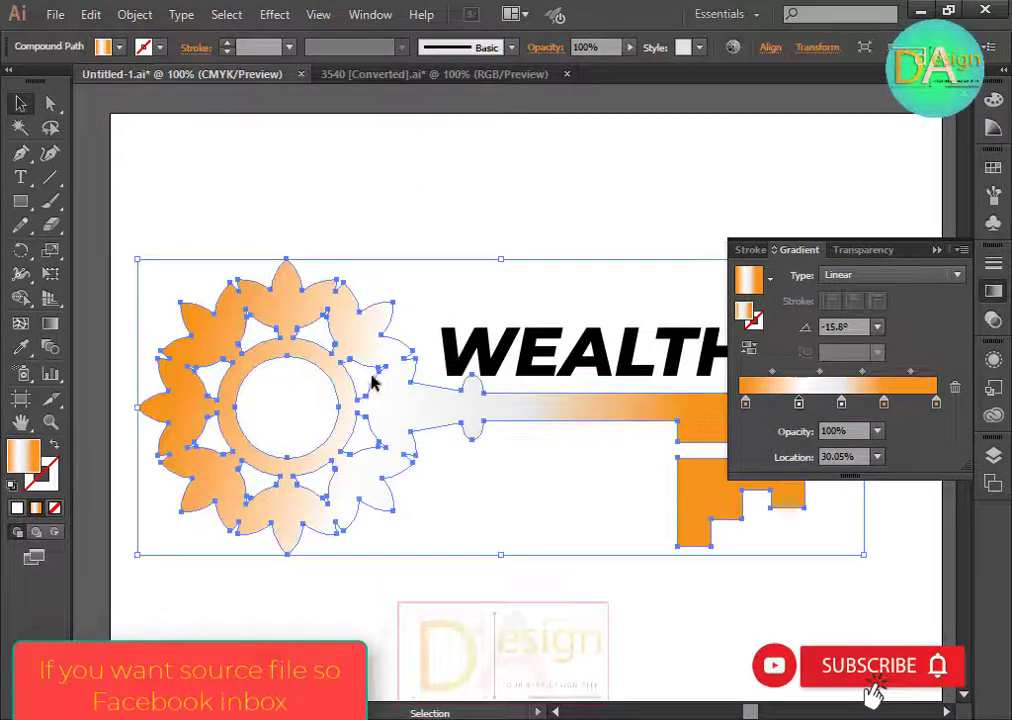
double_click(799, 402)
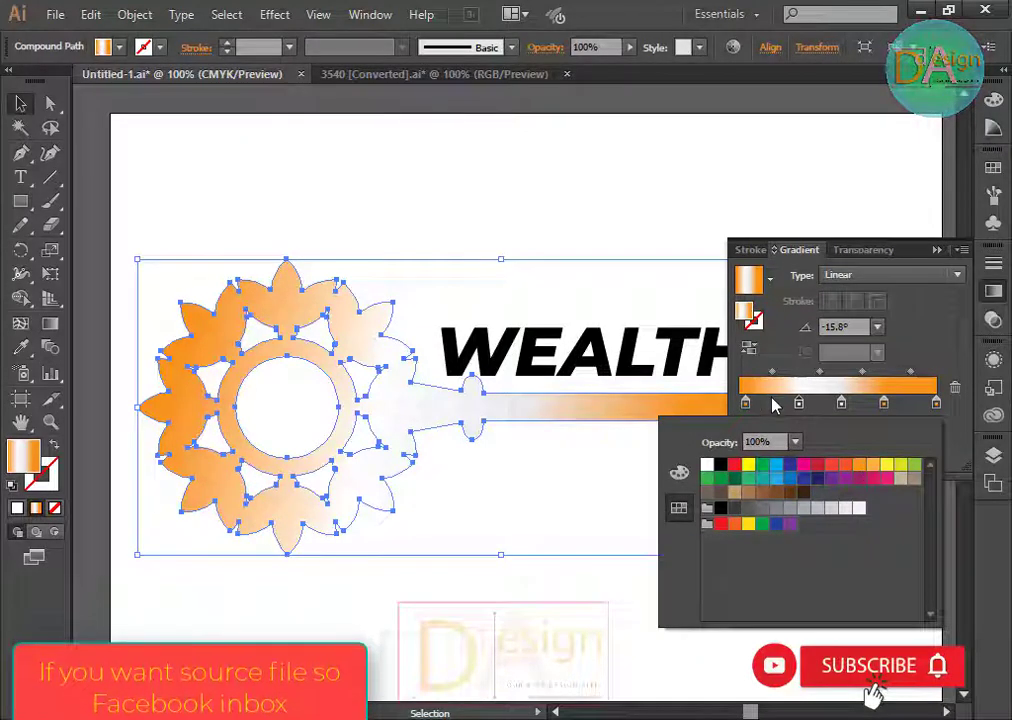
left_click(772, 403)
double_click(775, 403)
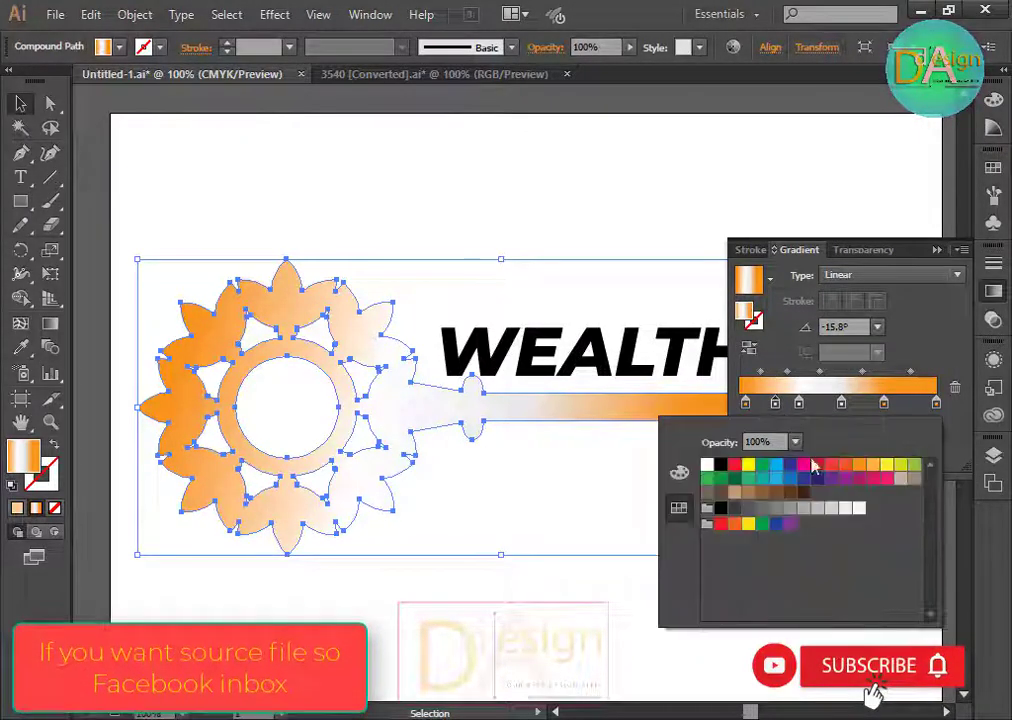
left_click(858, 466)
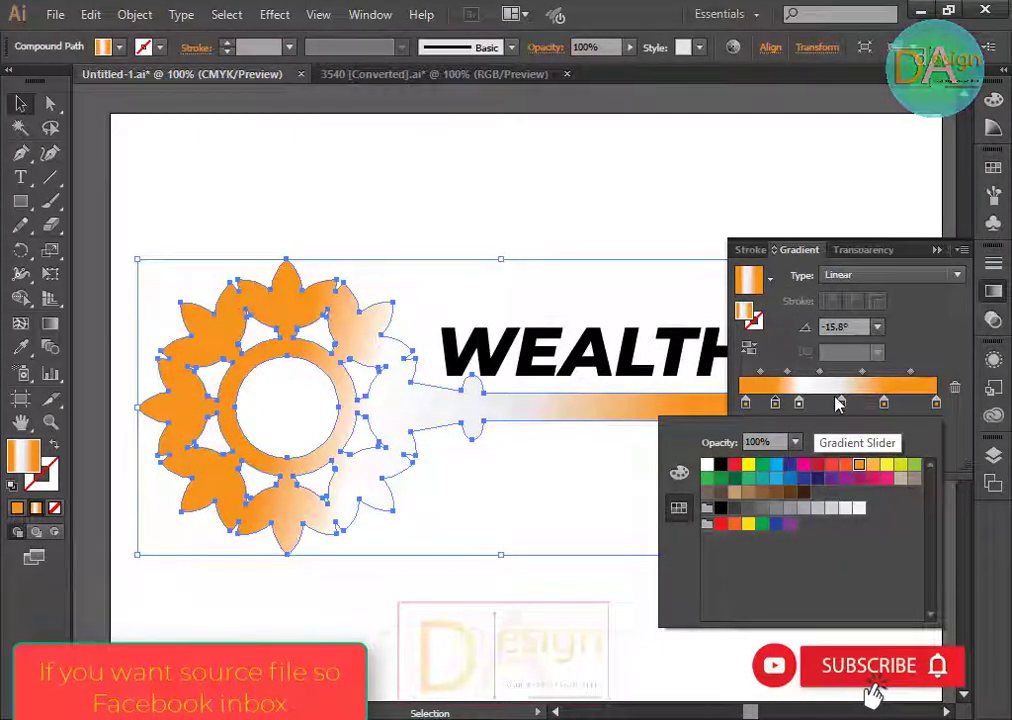
left_click(840, 402)
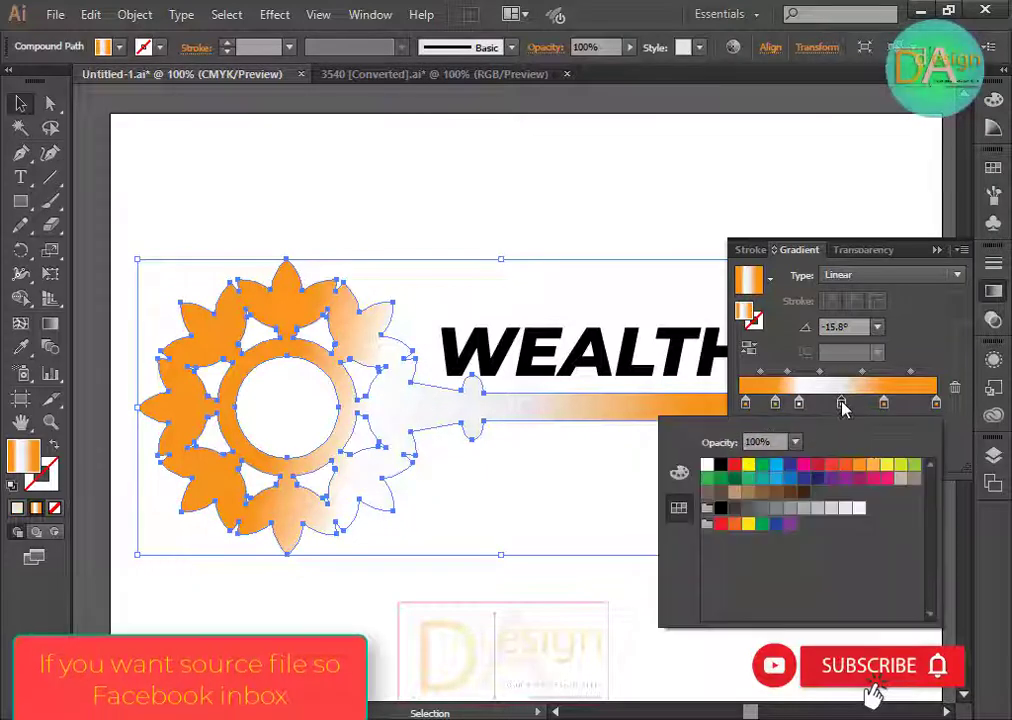
left_click(860, 466)
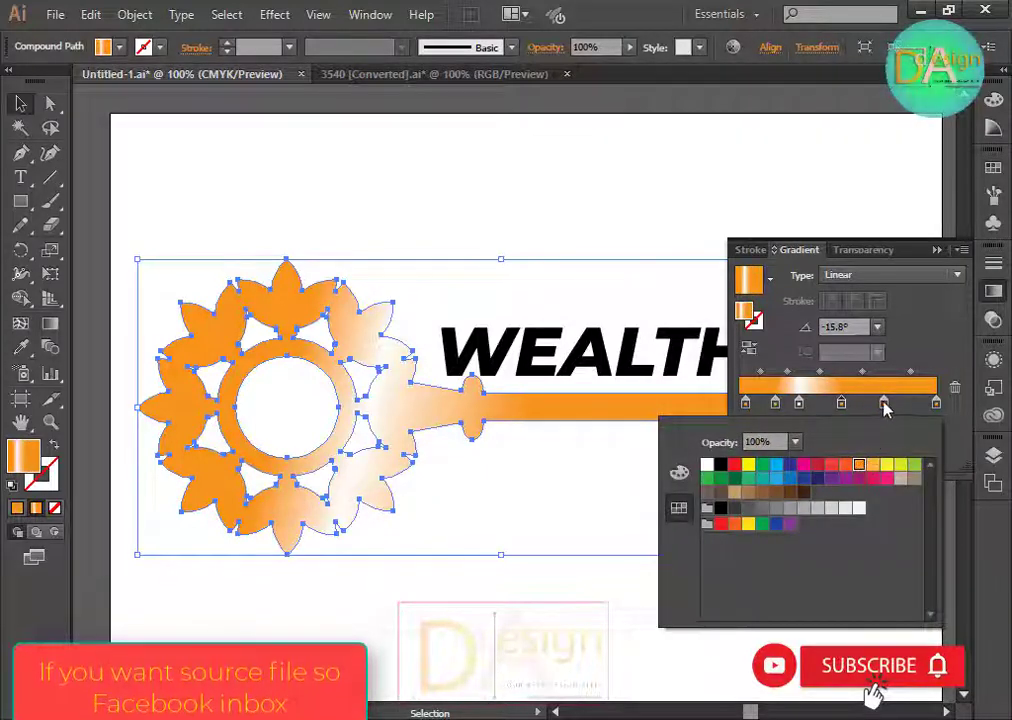
left_click(798, 403)
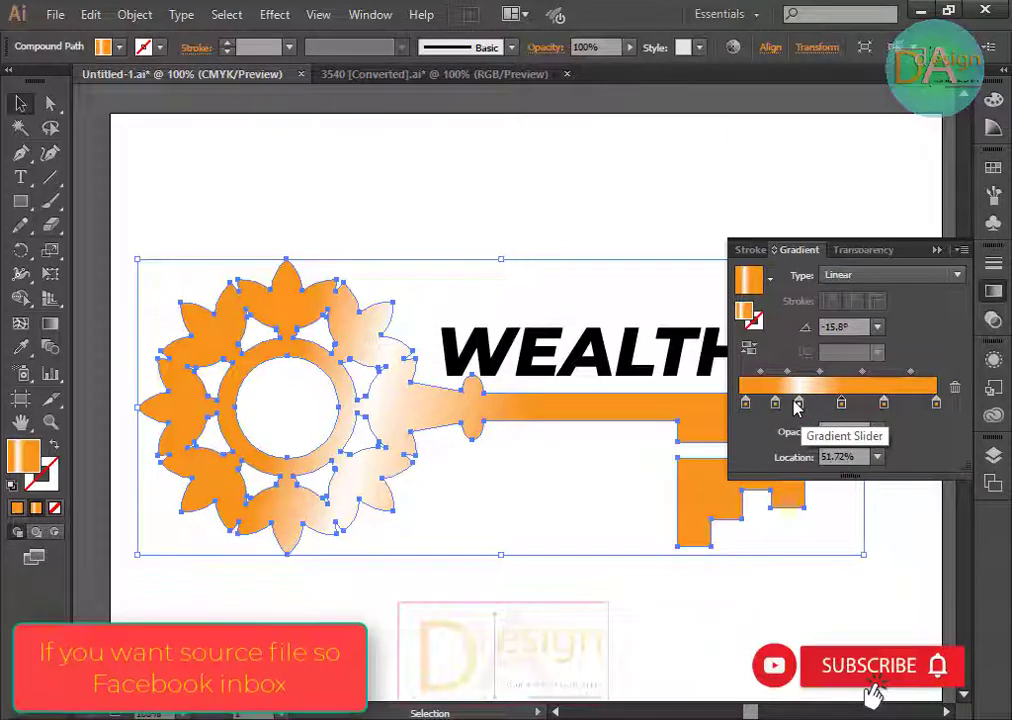
left_click_drag(798, 403, 813, 403)
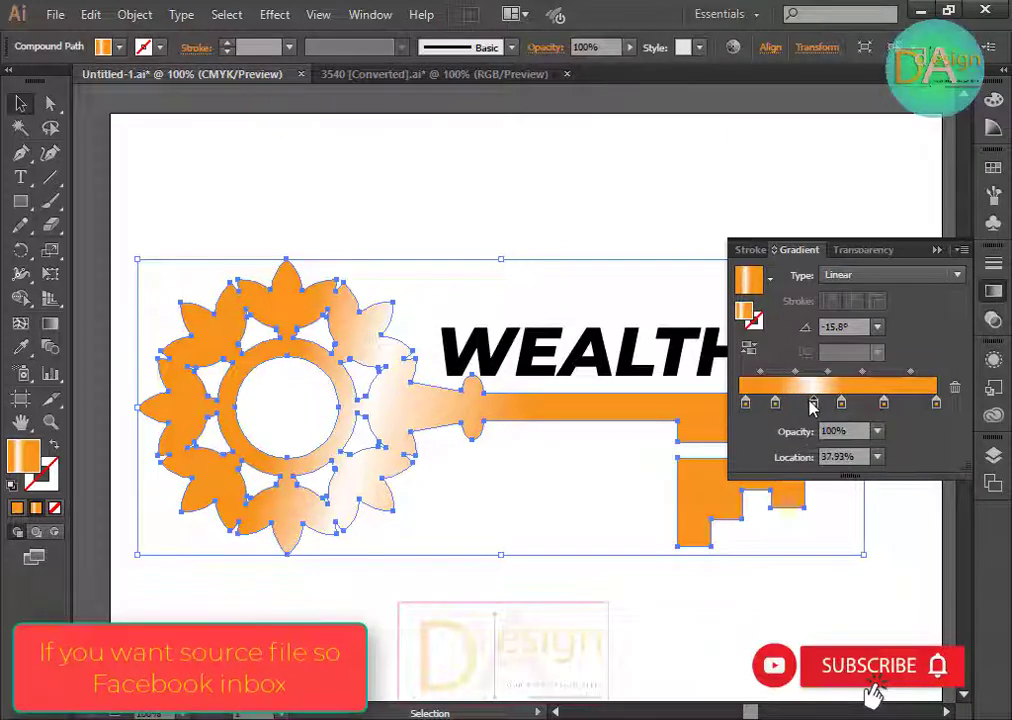
Make the first gradient stop white and add a white stop at 81.77%.
double_click(745, 405)
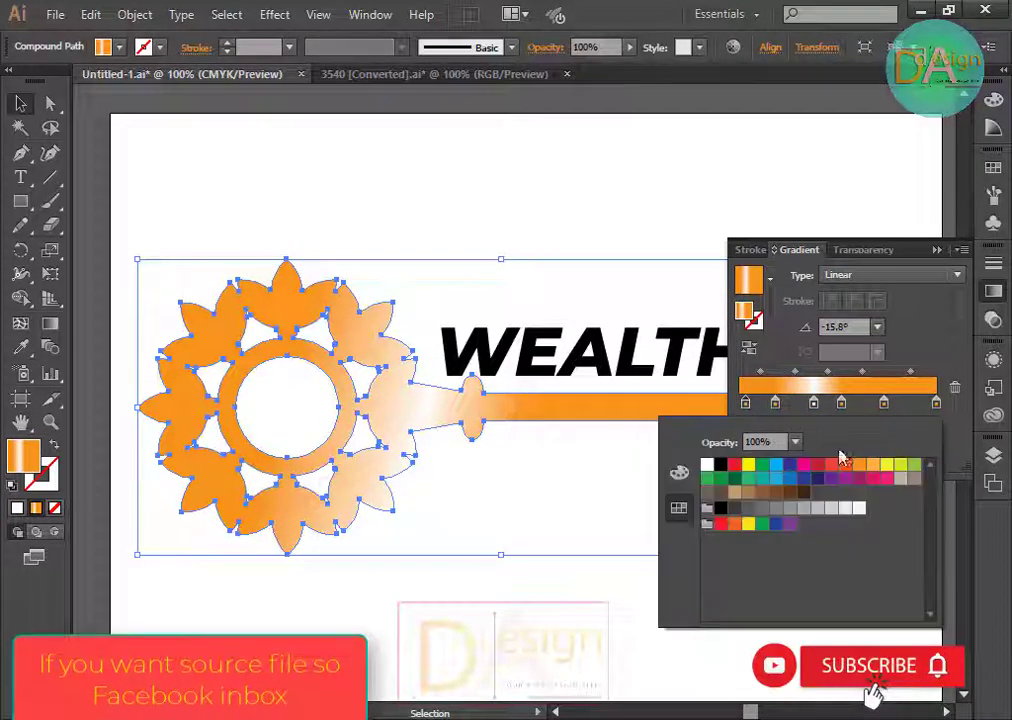
left_click(708, 465)
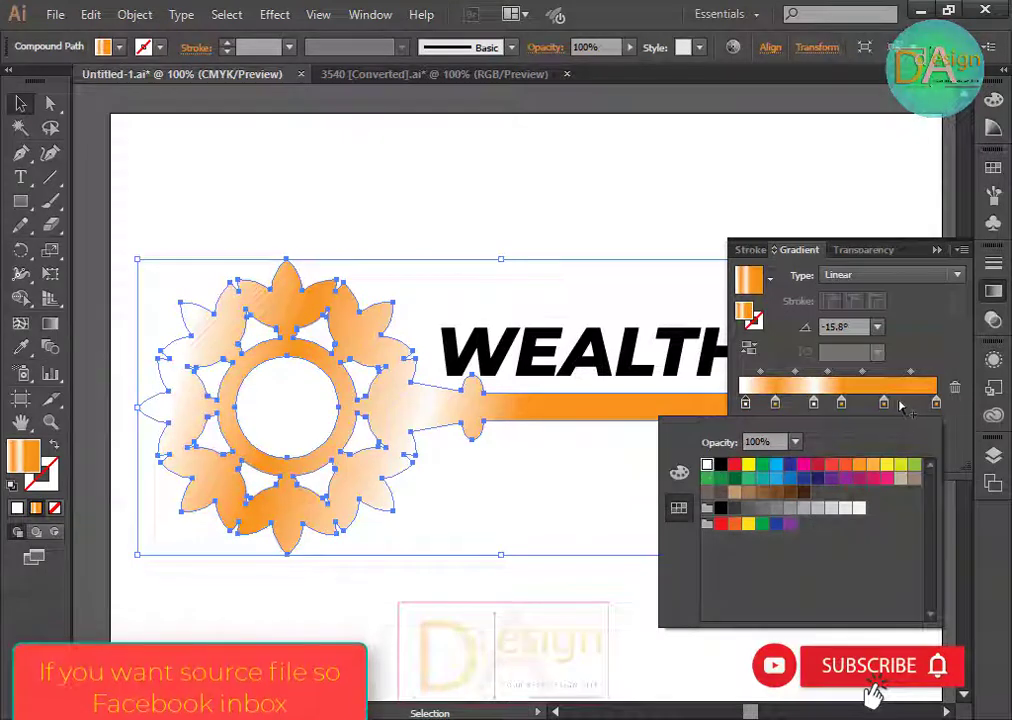
key("Escape")
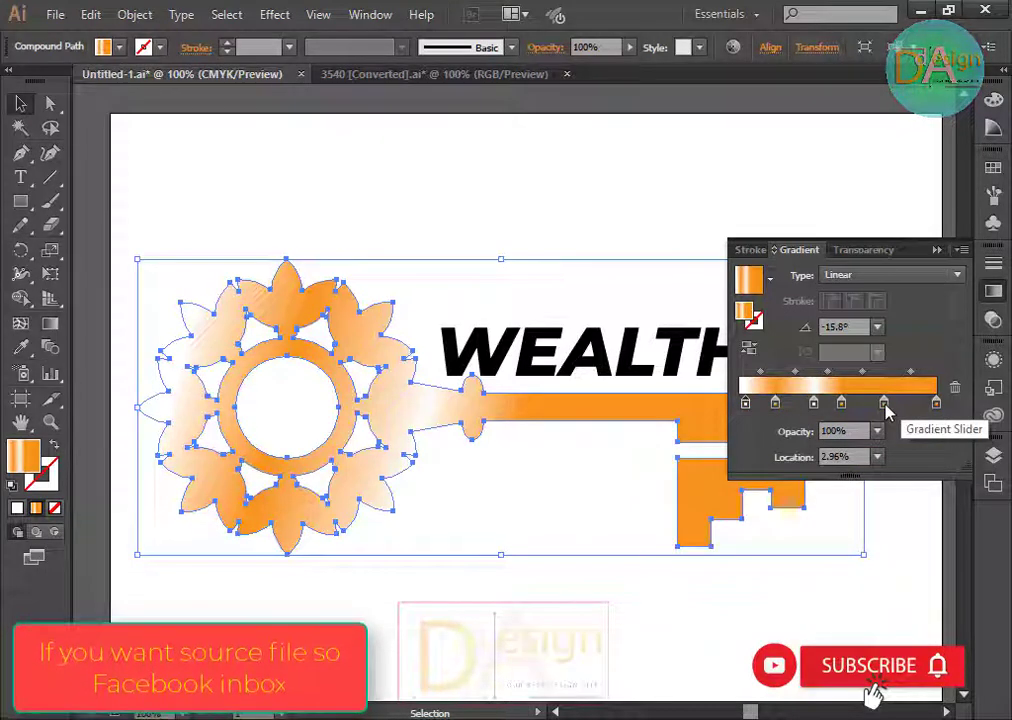
left_click(901, 406)
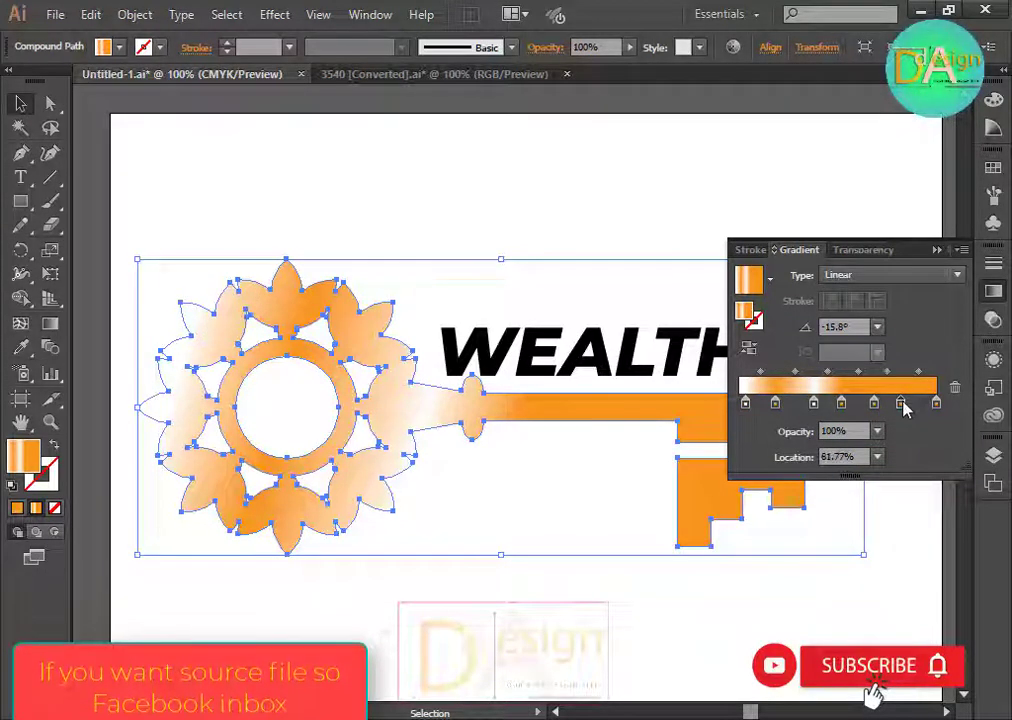
double_click(902, 404)
left_click(716, 465)
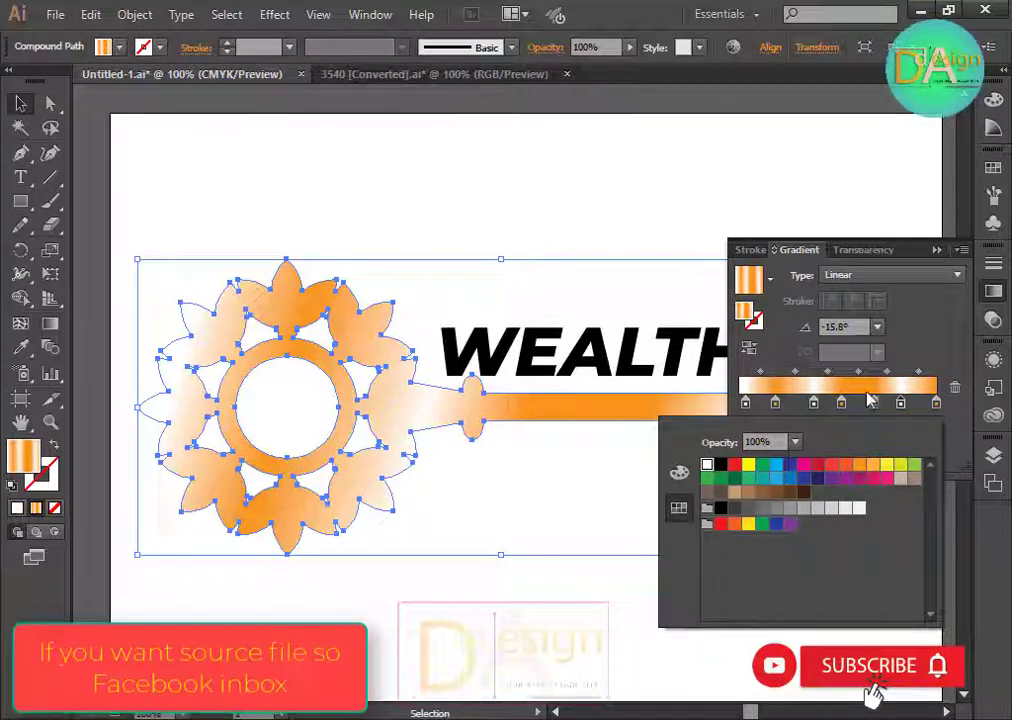
left_click(645, 210)
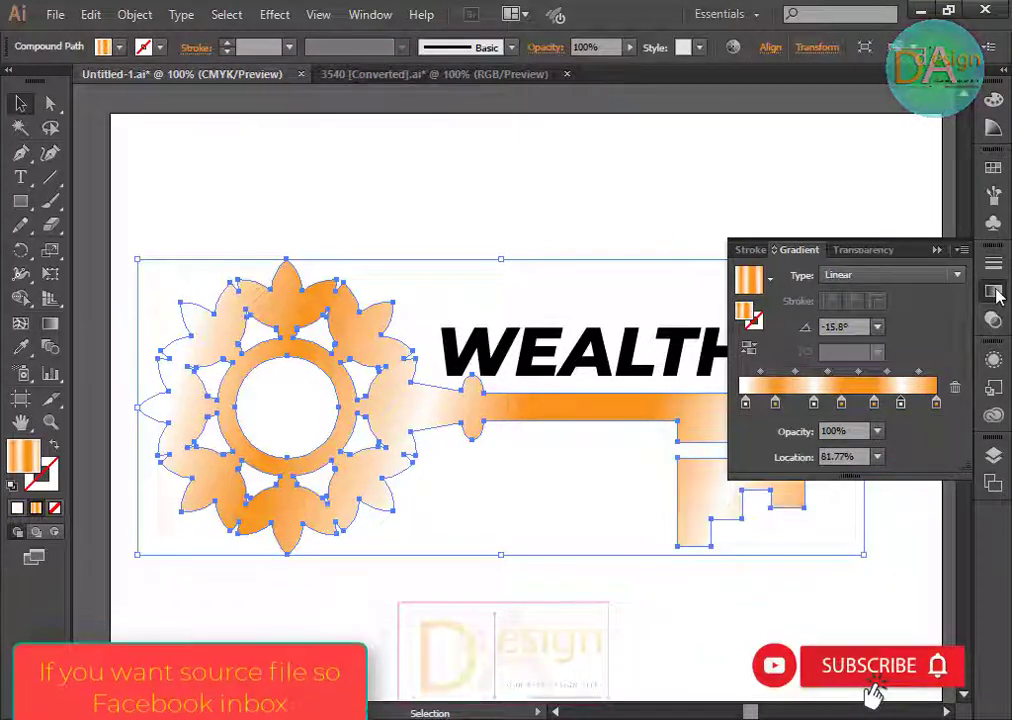
Redraw the key's gradient from the flower centre toward the teeth at 168.6°.
left_click(50, 323)
left_click_drag(158, 355, 843, 547)
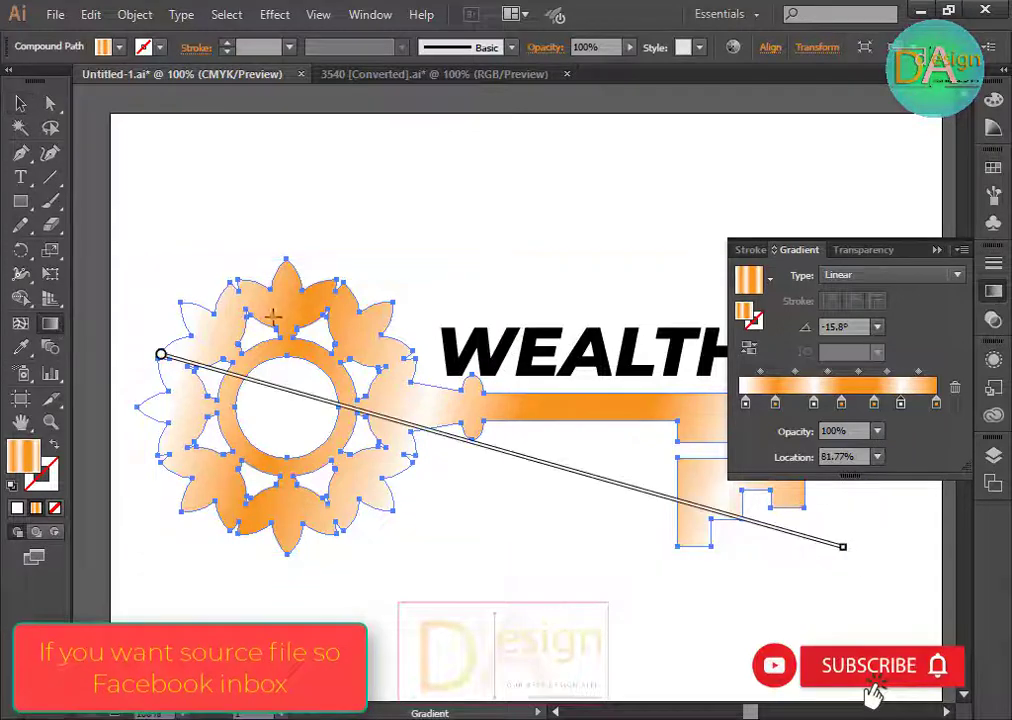
left_click_drag(457, 197, 527, 537)
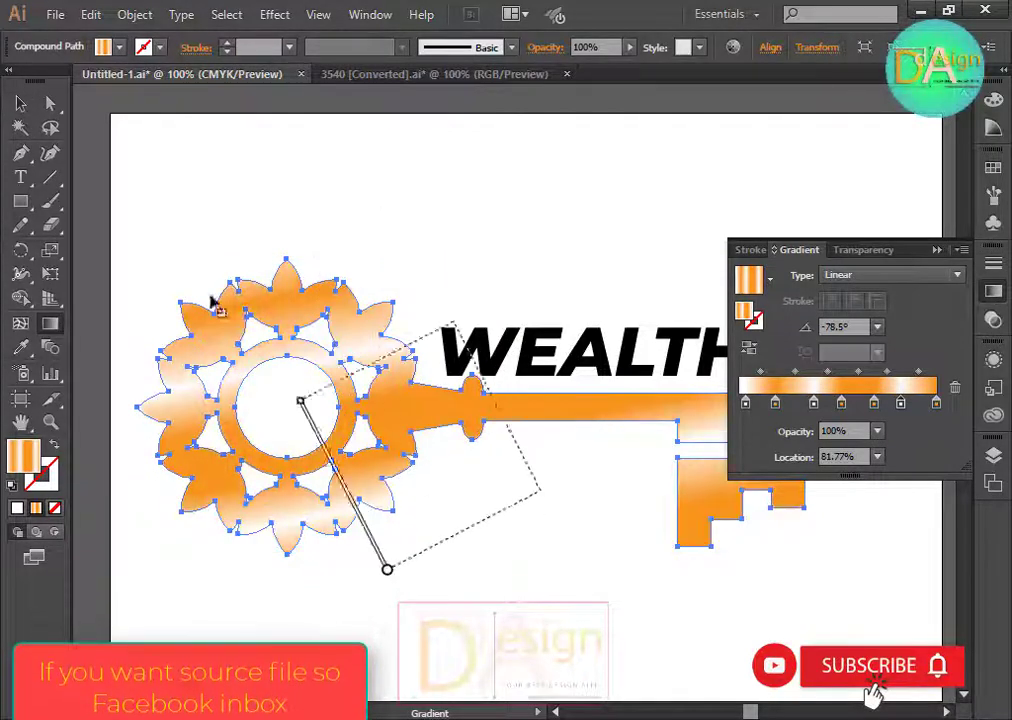
left_click_drag(534, 473, 350, 189)
left_click_drag(426, 396, 801, 614)
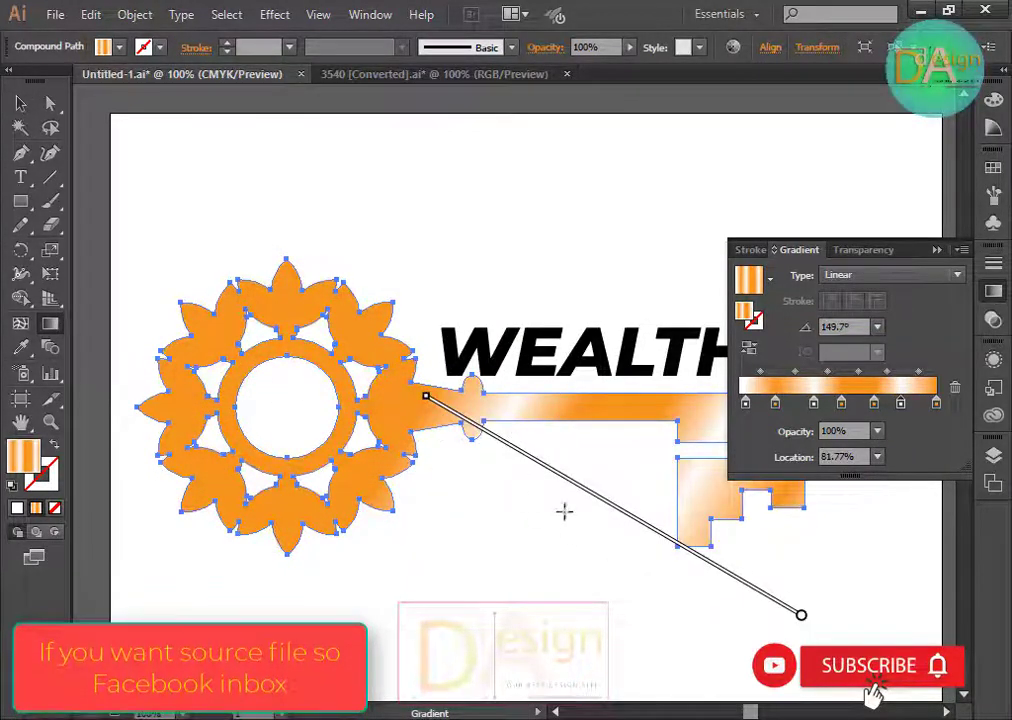
left_click_drag(350, 420, 854, 522)
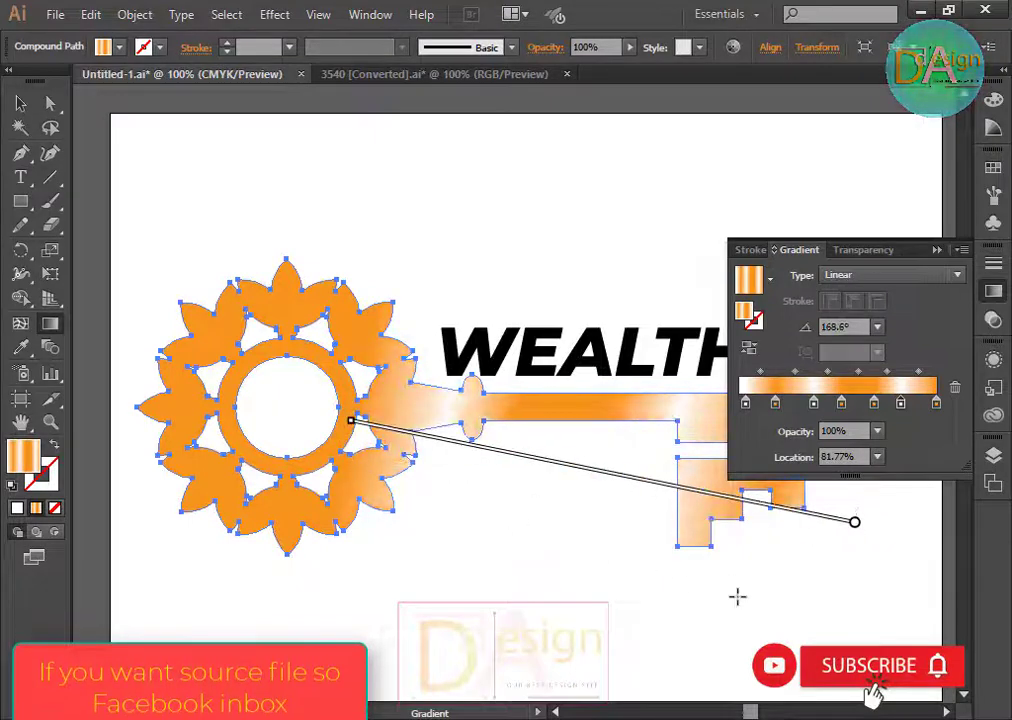
Remove the extra middle gradient stops, including the one at 37.93%.
left_click(813, 402)
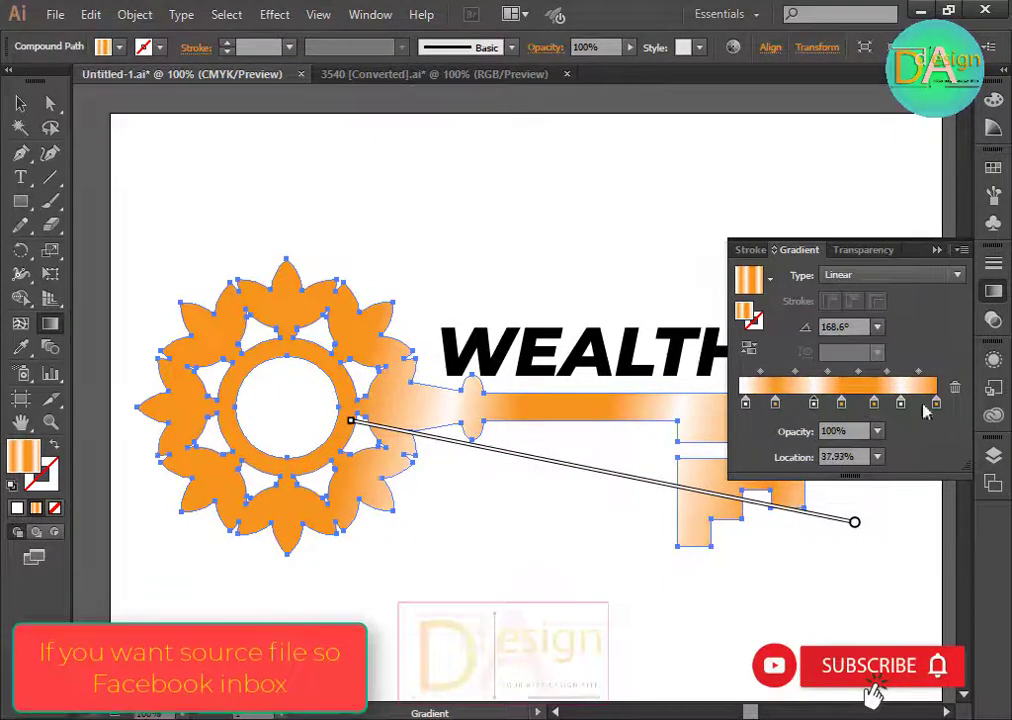
left_click(955, 389)
left_click(955, 389)
left_click(957, 389)
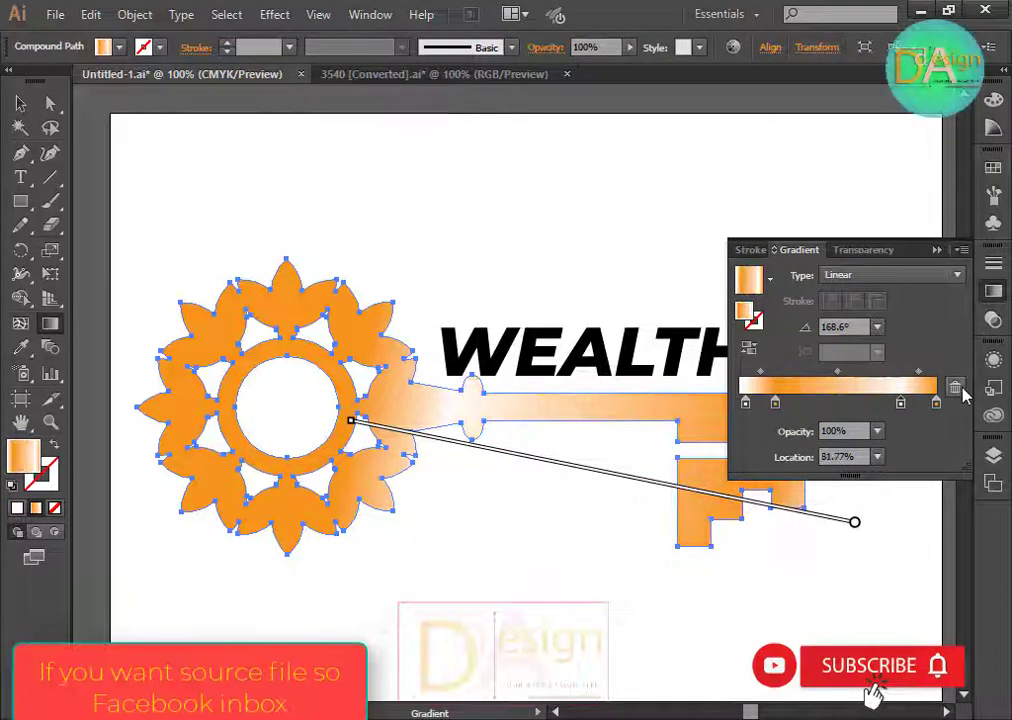
left_click(958, 390)
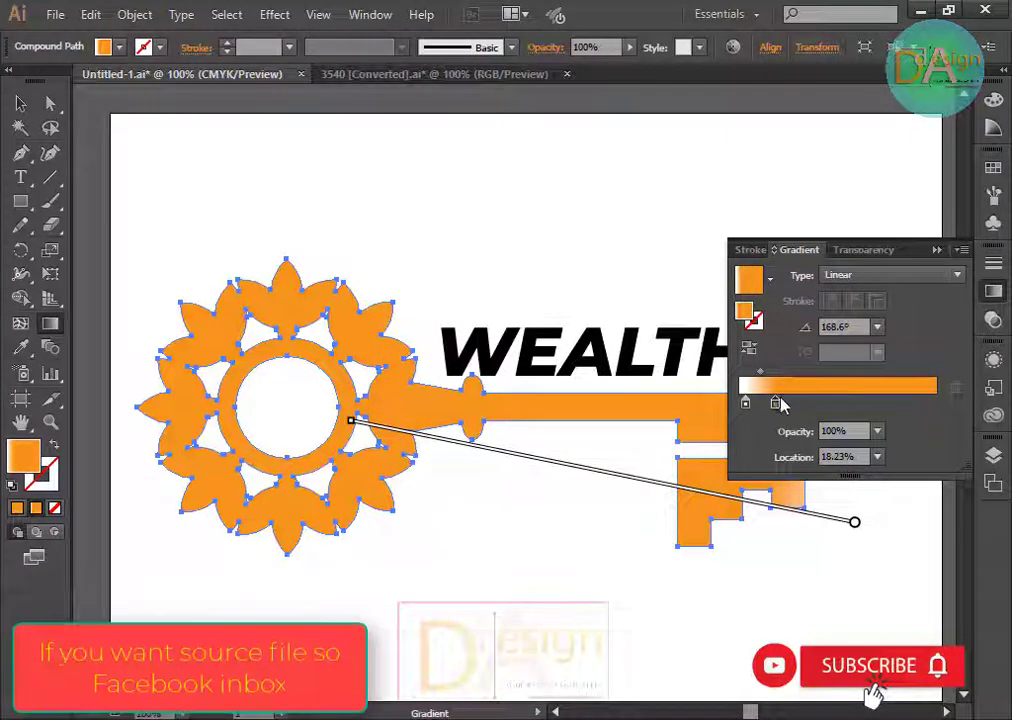
Drag off another gradient stop and set the left stop to orange.
left_click_drag(775, 402, 790, 445)
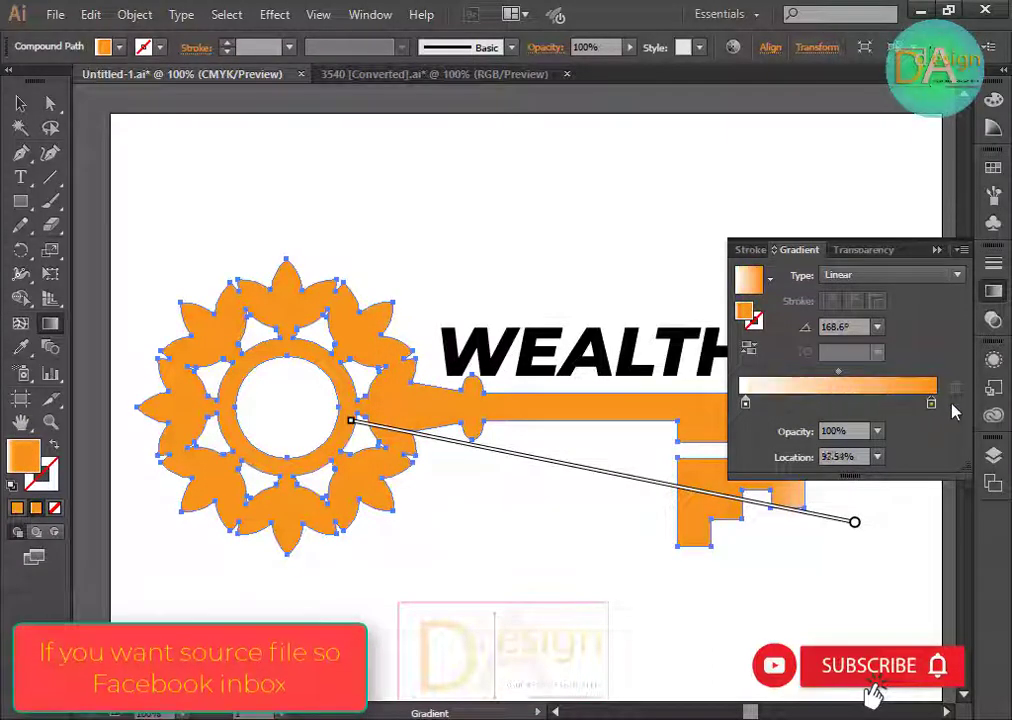
double_click(746, 403)
left_click(859, 466)
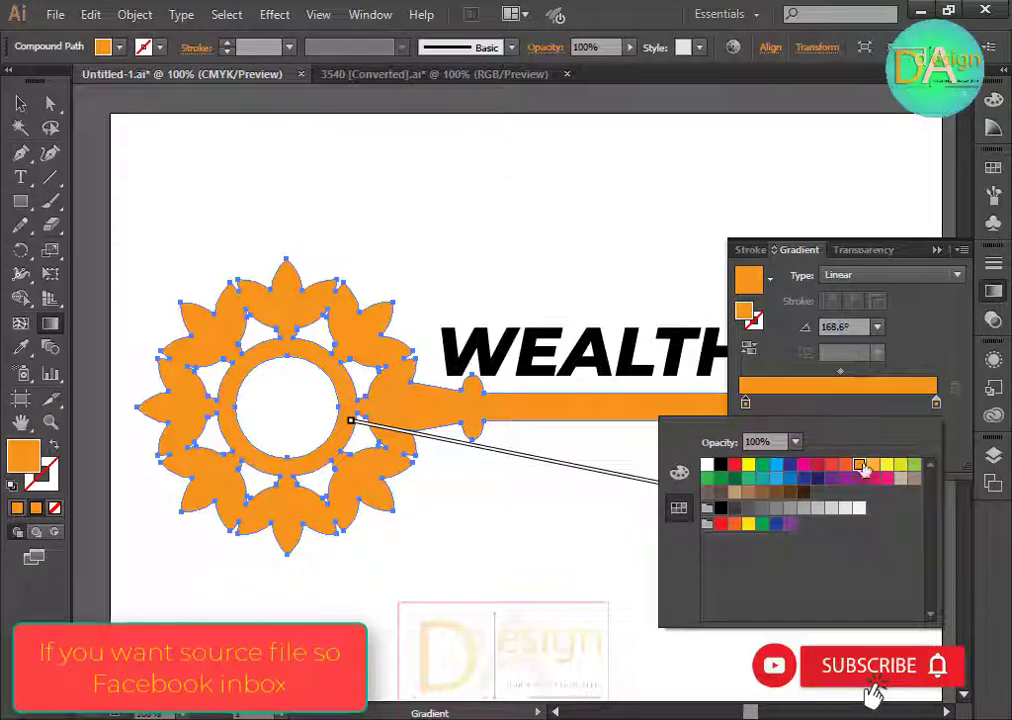
left_click(936, 403)
Make the right stop golden orange in the CMYK sliders, lowering magenta to 29.
double_click(936, 403)
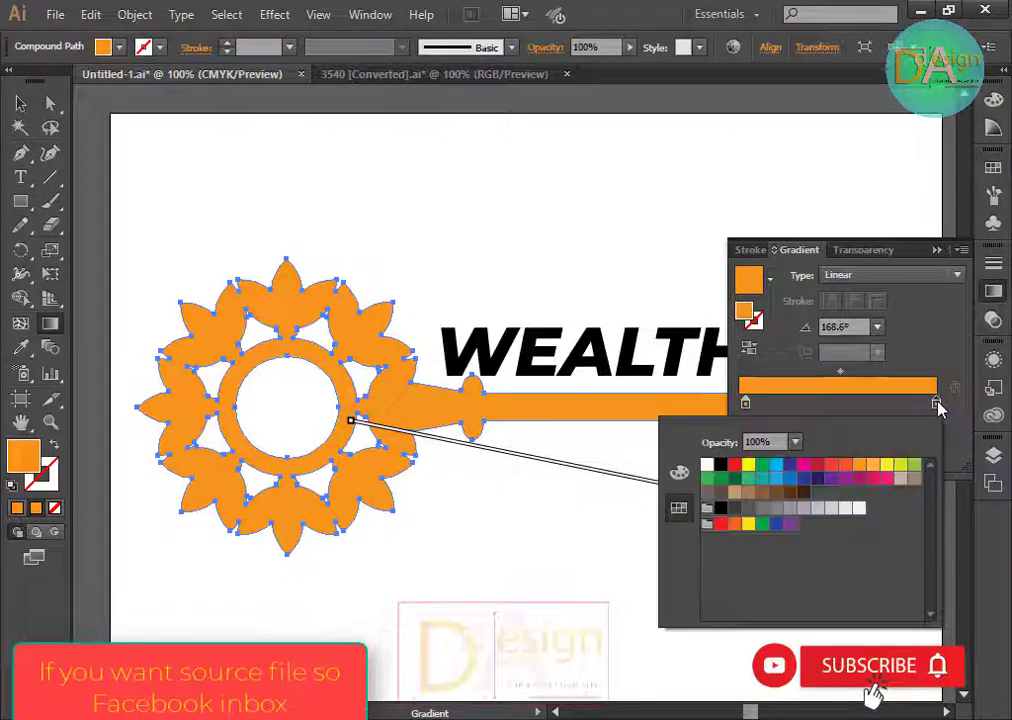
left_click(679, 472)
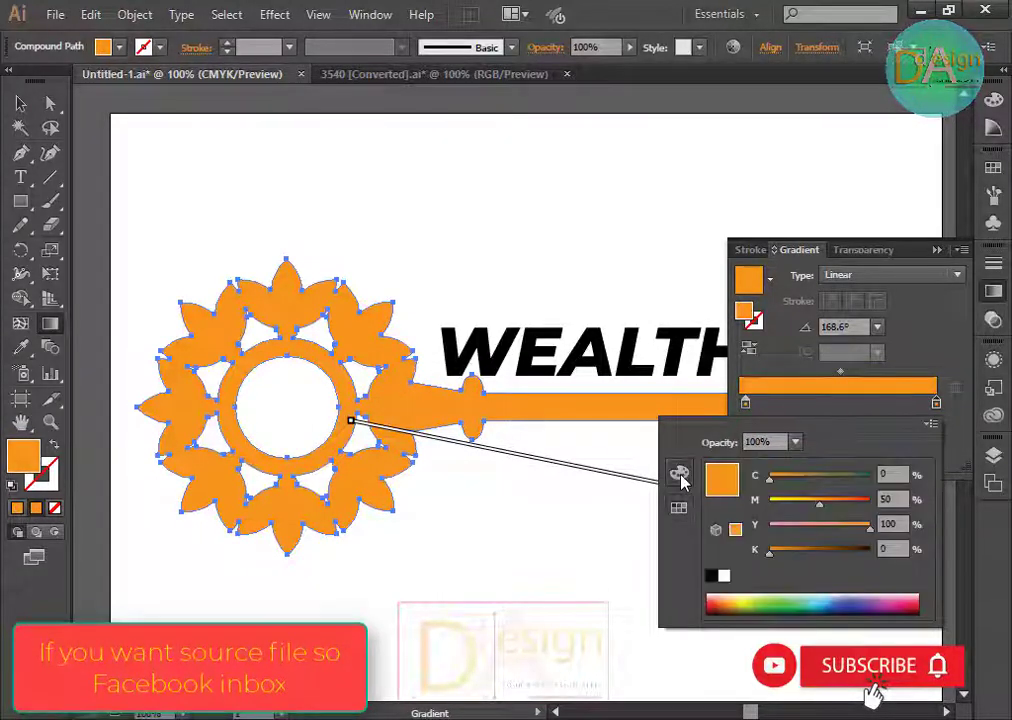
left_click(797, 510)
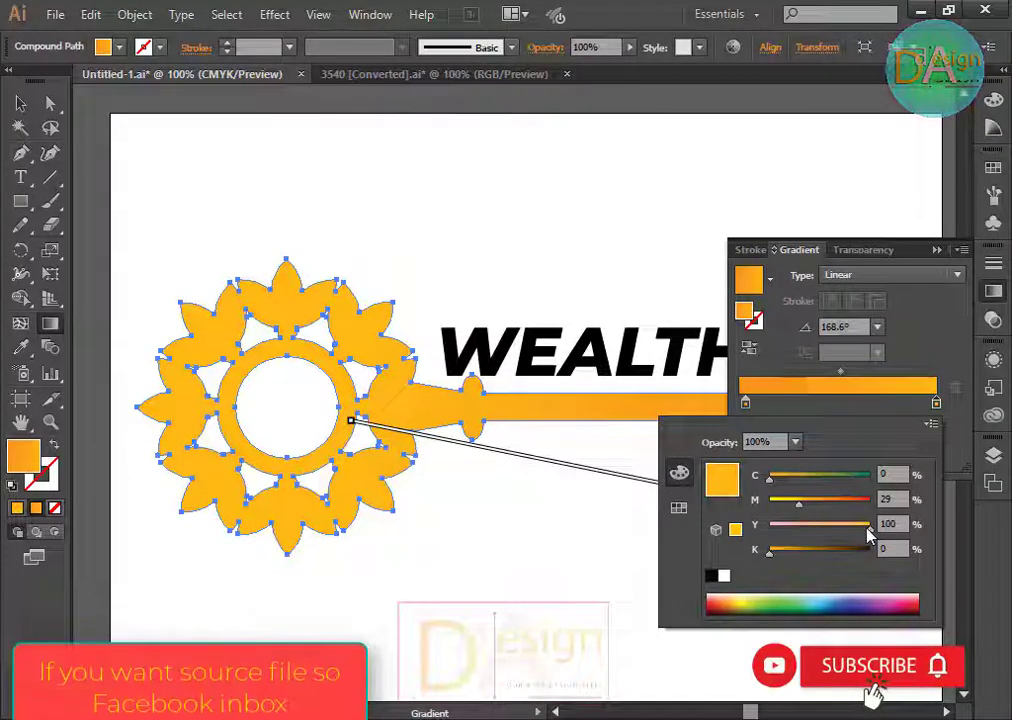
left_click_drag(867, 531, 849, 531)
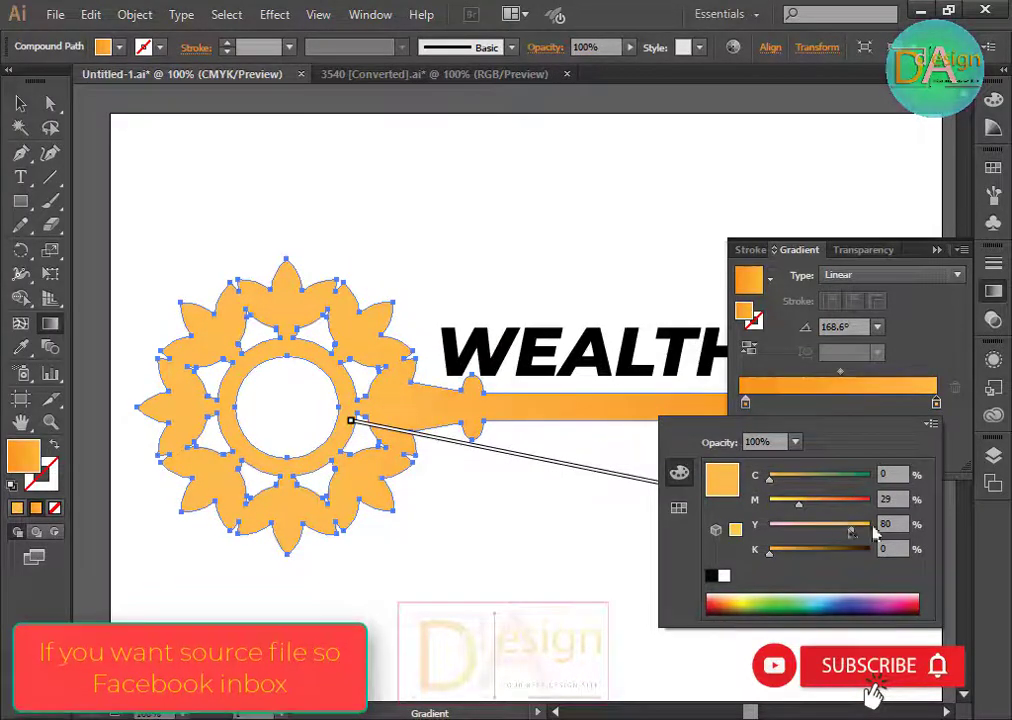
mouse_move(770, 552)
left_mouse_down()
mouse_move(803, 553)
mouse_move(780, 553)
left_mouse_up()
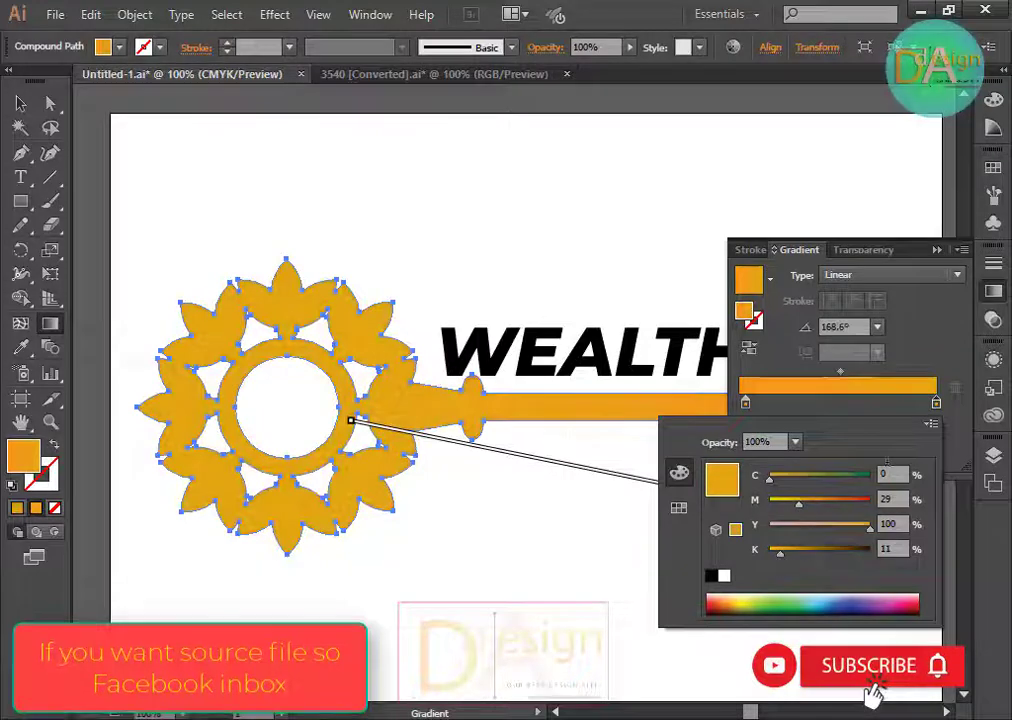
left_click(733, 405)
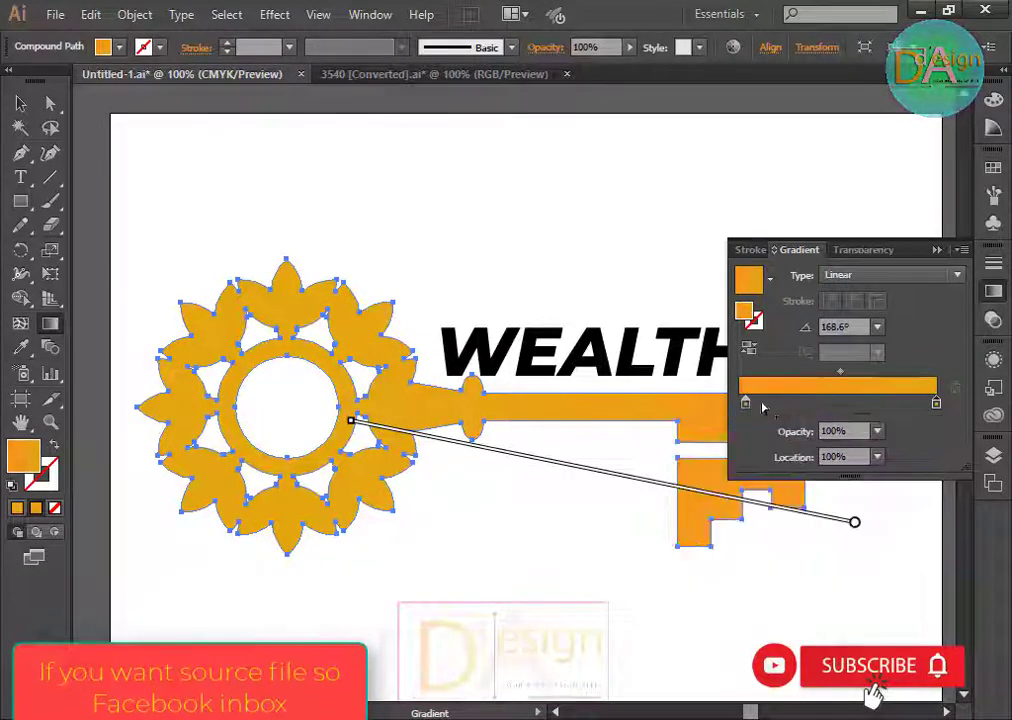
Move the left stop to 18.23% and set the gradient angle to 90°.
left_click_drag(746, 409, 779, 406)
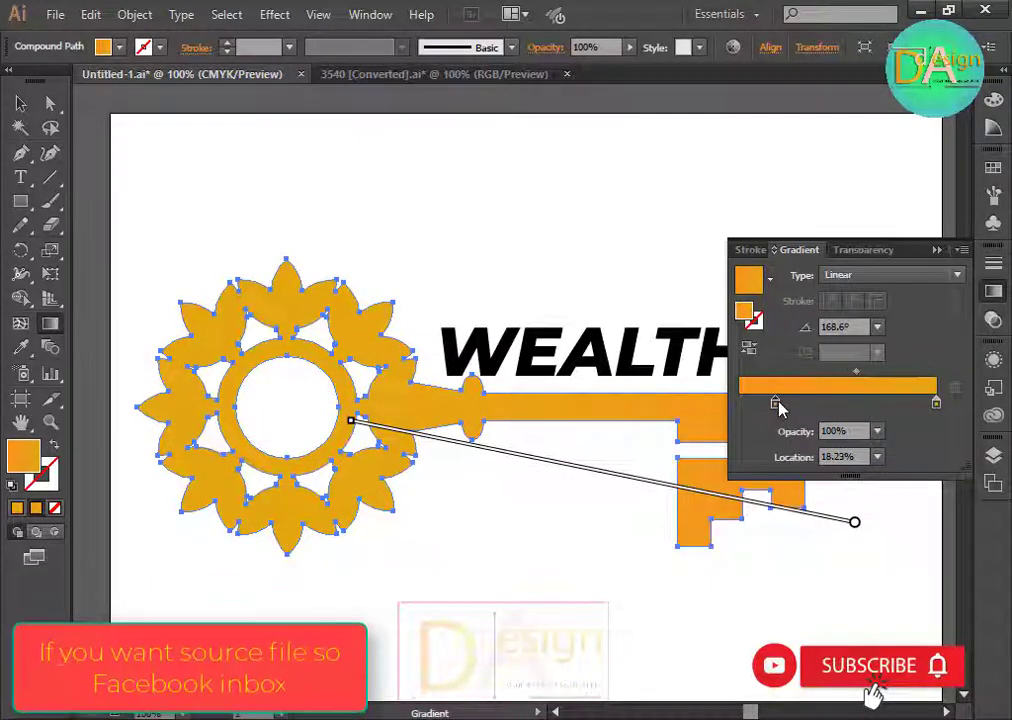
left_click(877, 327)
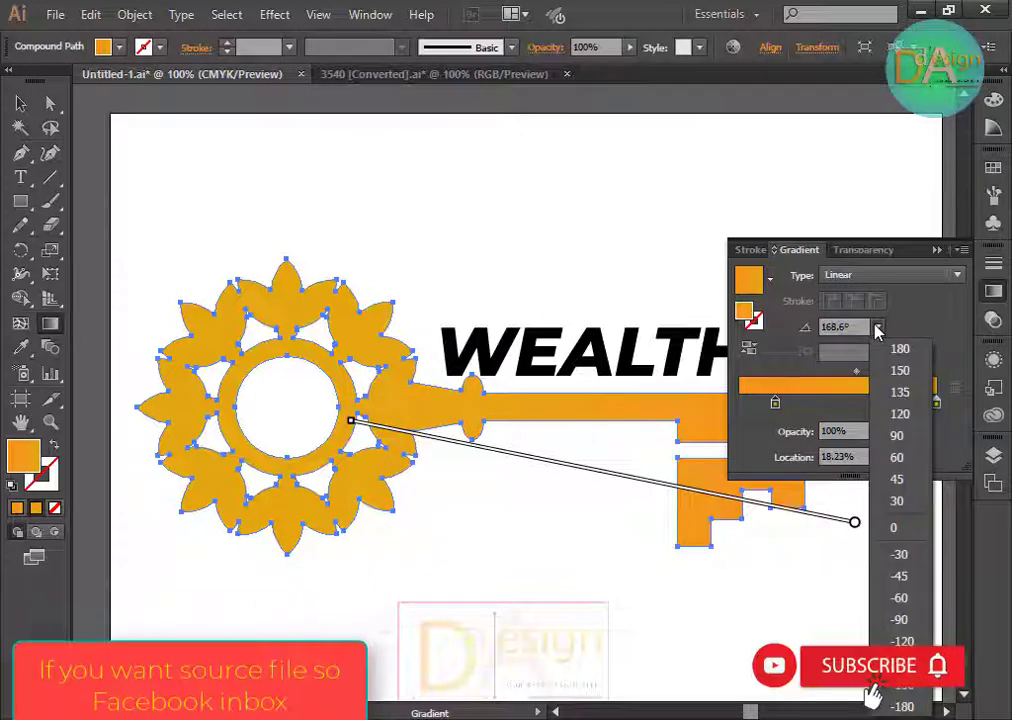
left_click(897, 435)
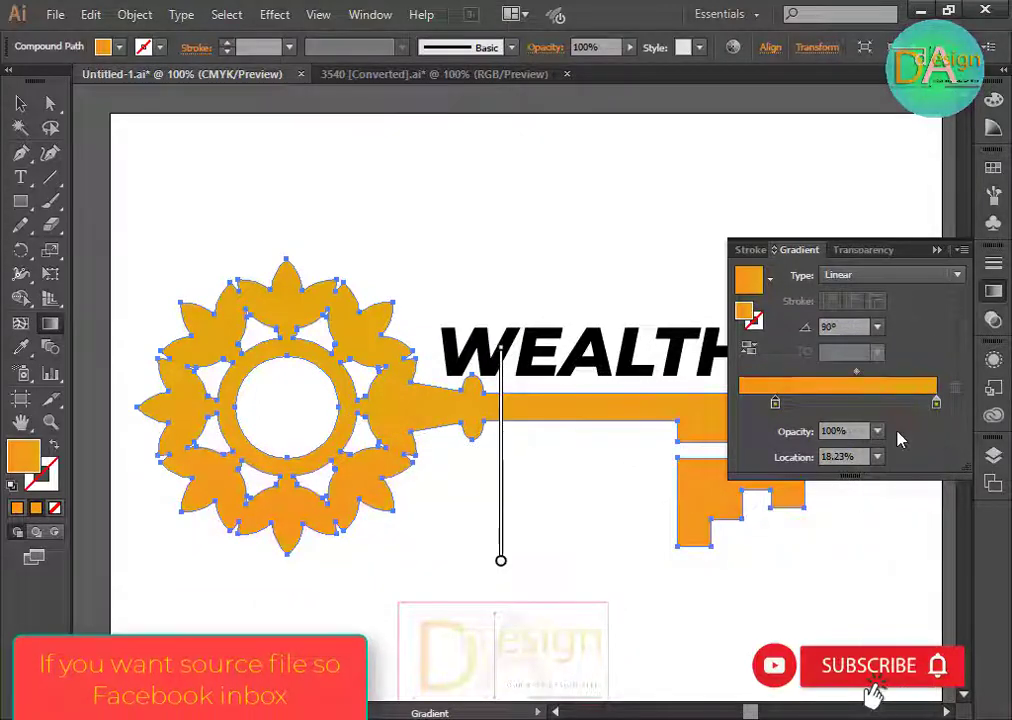
left_click(993, 293)
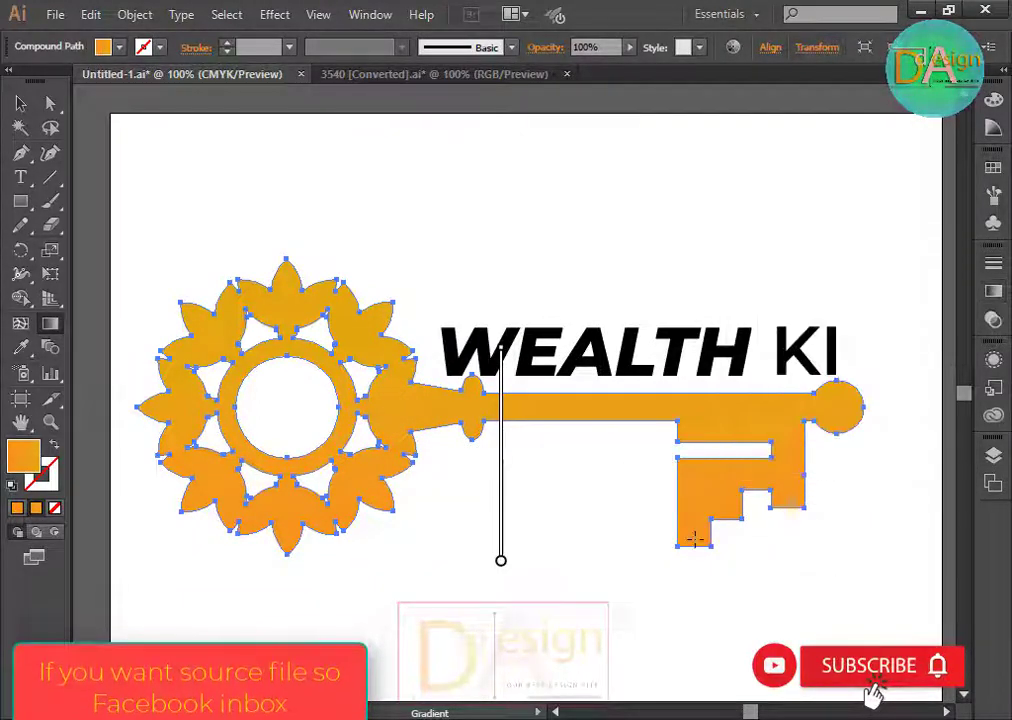
left_click(19, 106)
left_click(497, 205)
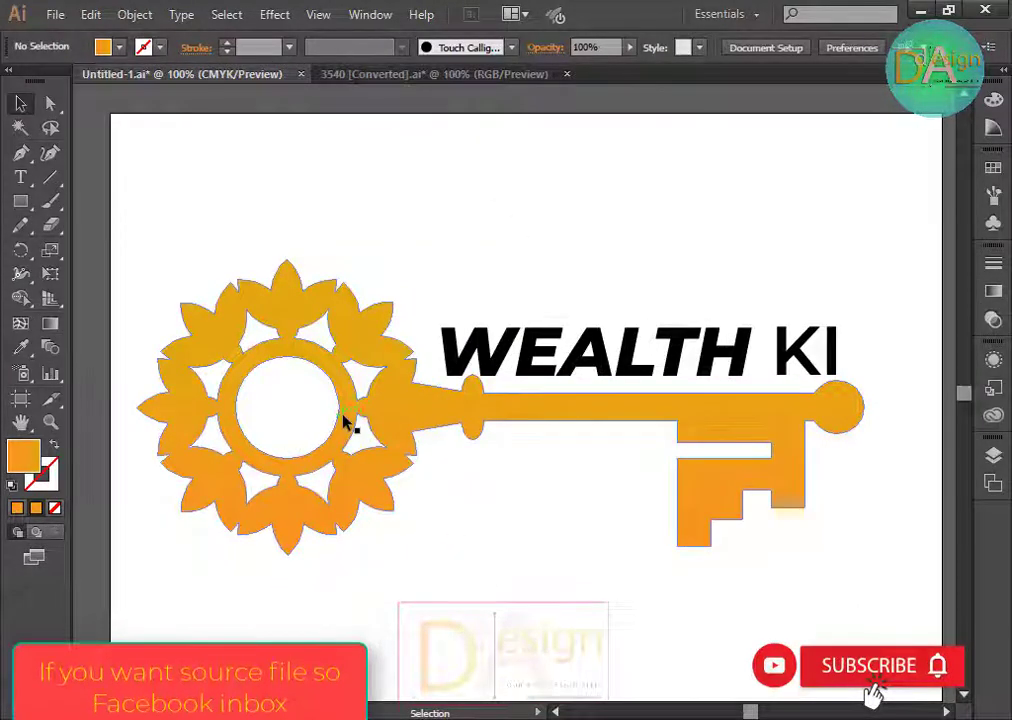
Sample the key's orange onto the WEALTH text with the Eyedropper.
left_click(676, 362)
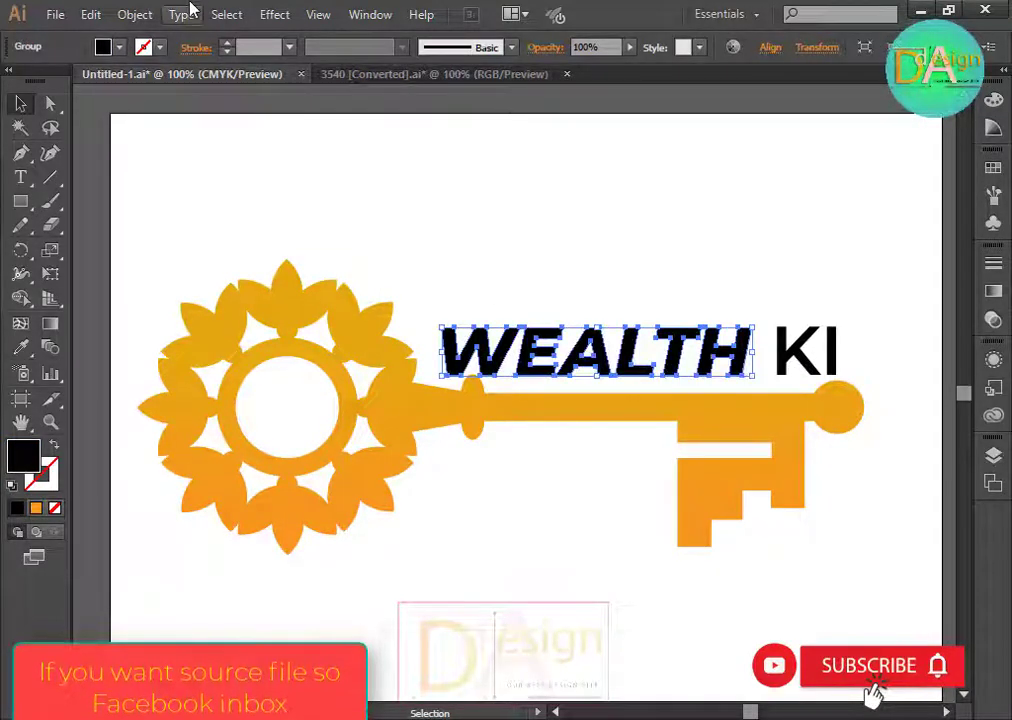
left_click(20, 347)
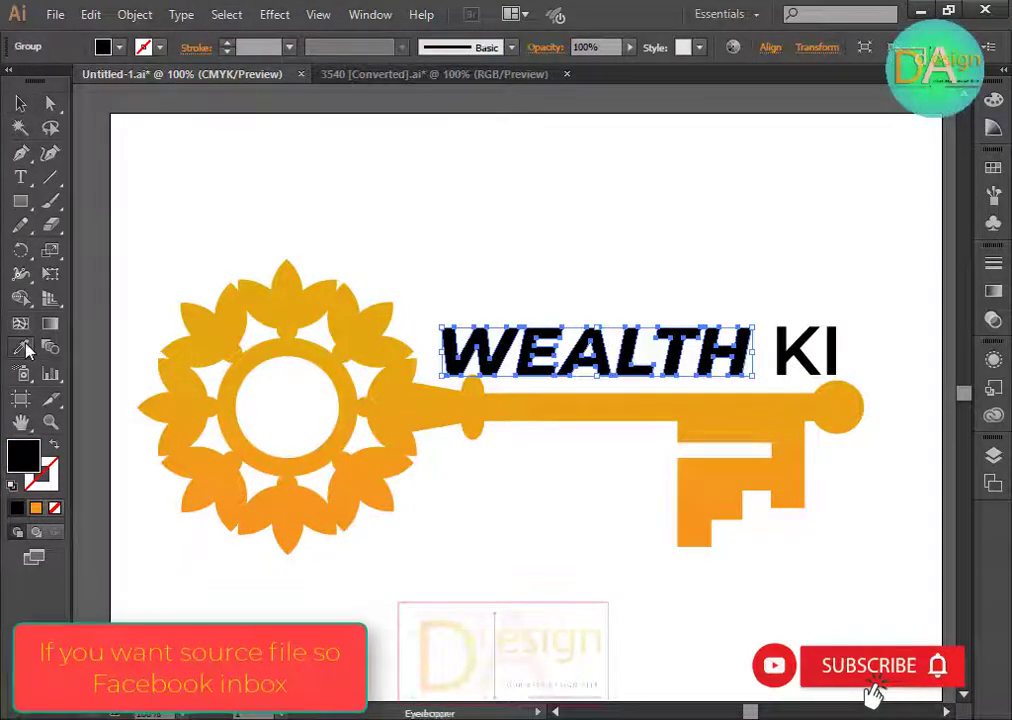
left_click(298, 292)
left_click(20, 103)
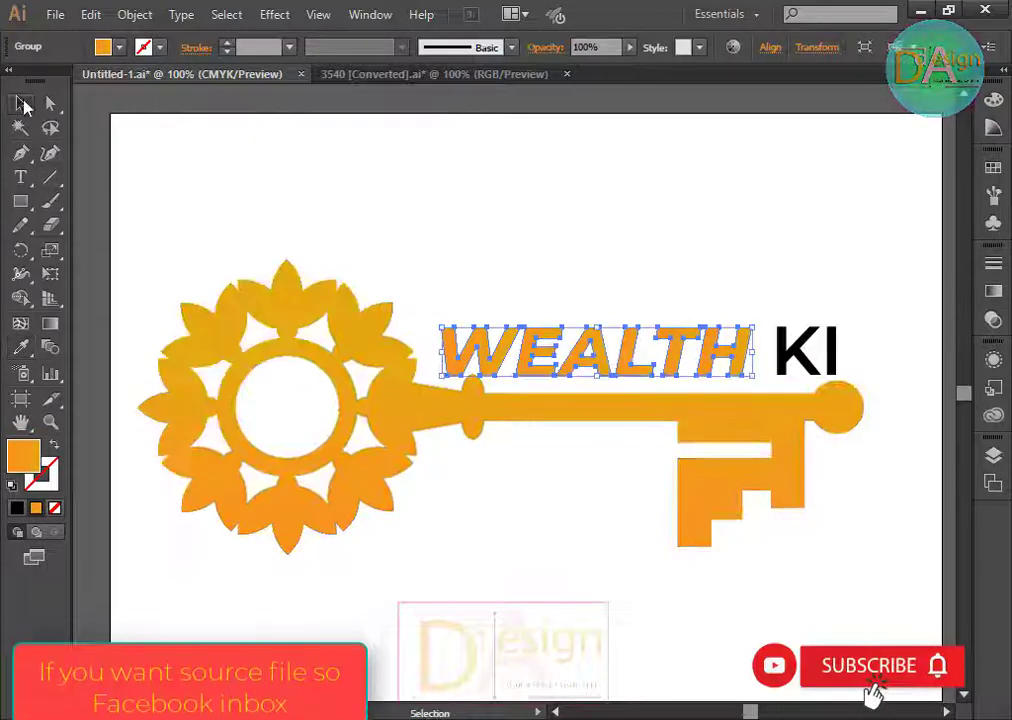
left_click(468, 149)
Recolour the WEALTH text dark grey from the fill swatches.
left_click(583, 352)
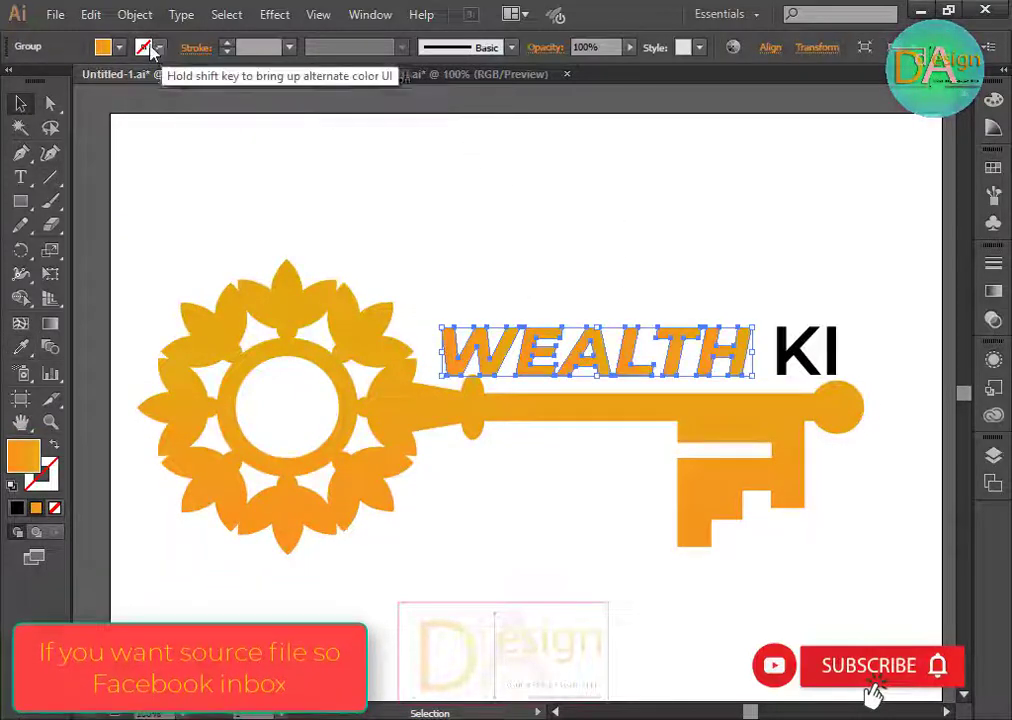
left_click(103, 47)
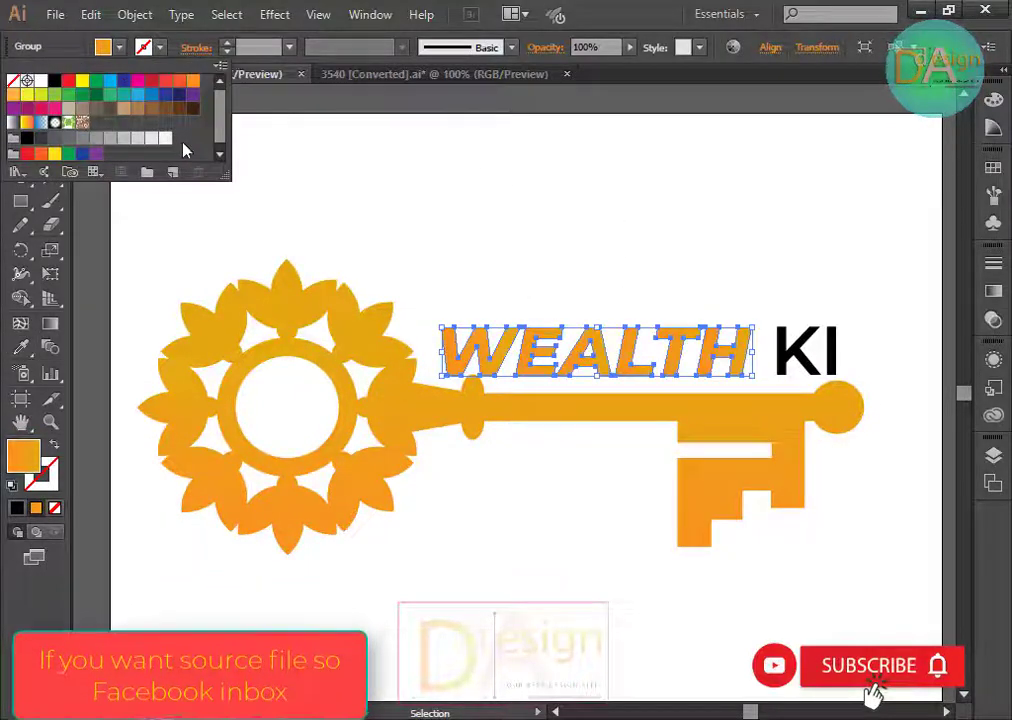
left_click(56, 139)
left_click(483, 197)
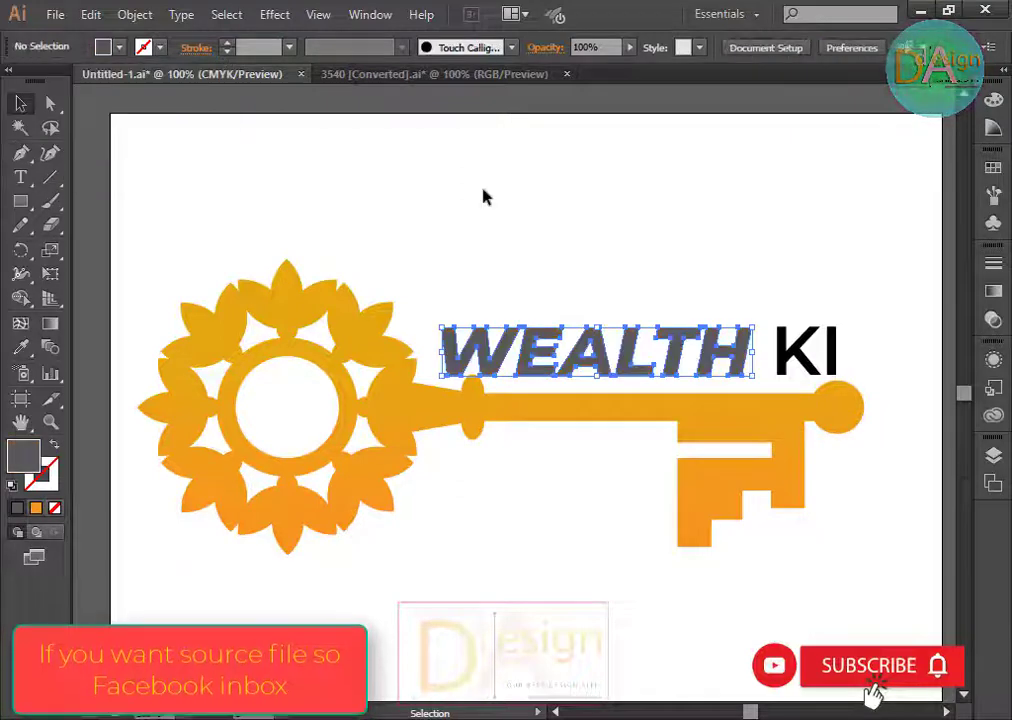
Sample the flower's orange onto the KI letters with the Eyedropper, then deselect.
left_click(800, 352)
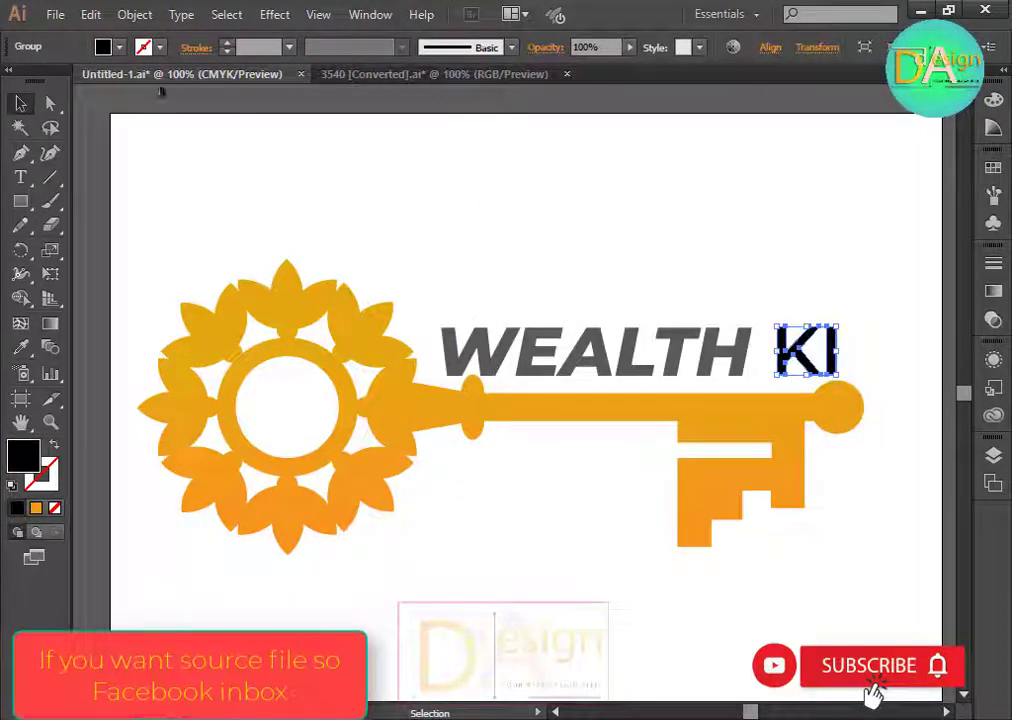
left_click(20, 347)
left_click(307, 292)
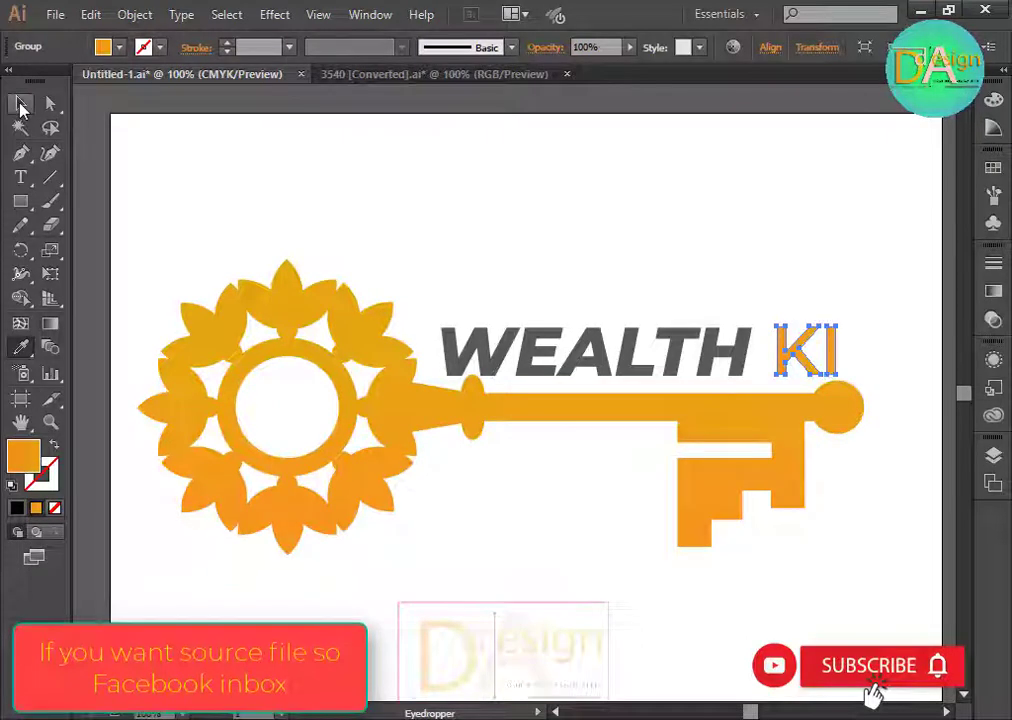
left_click(20, 103)
left_click(779, 203)
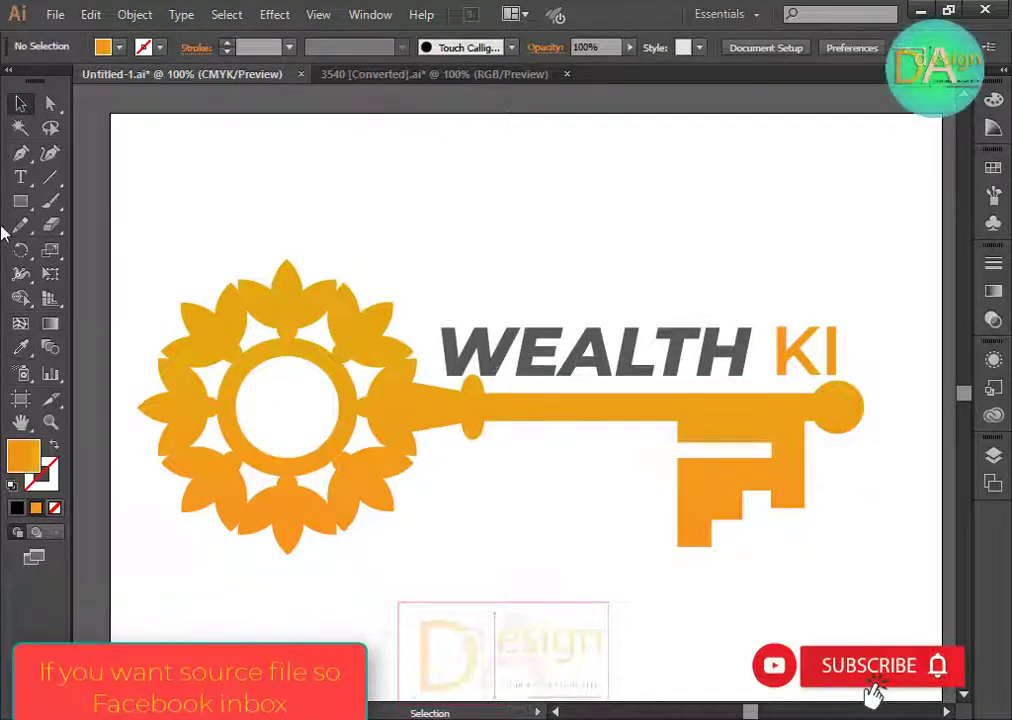
Apply a linear gradient fill to WEALTH with a dark grey left stop.
scroll(716, 352, "down", 1)
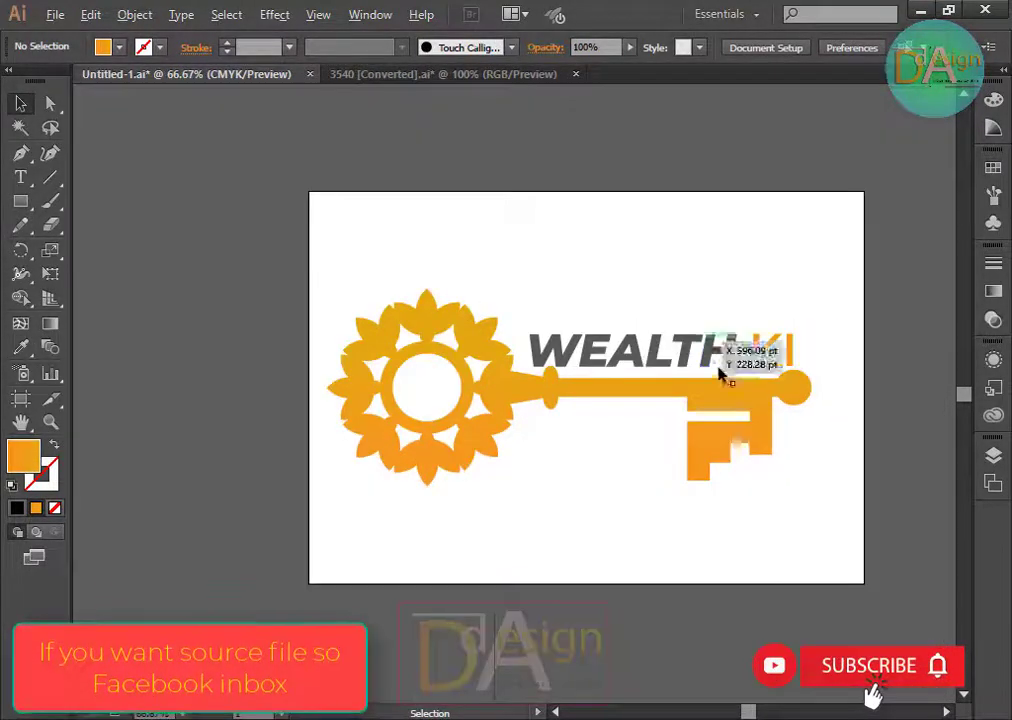
scroll(721, 383, "up", 1)
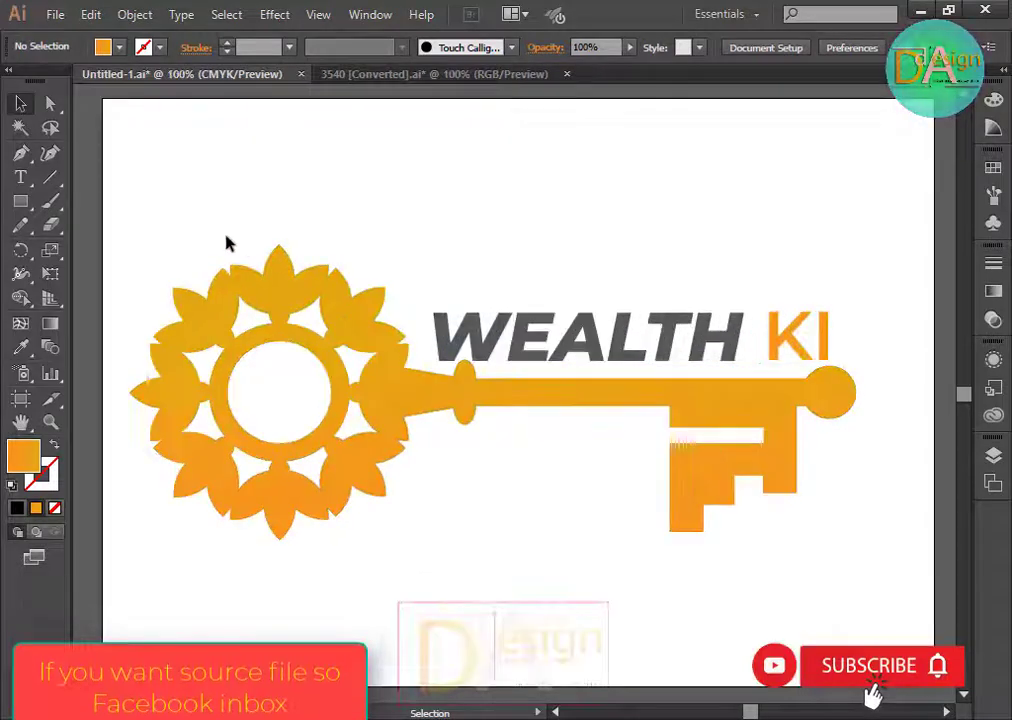
key("ctrl+a")
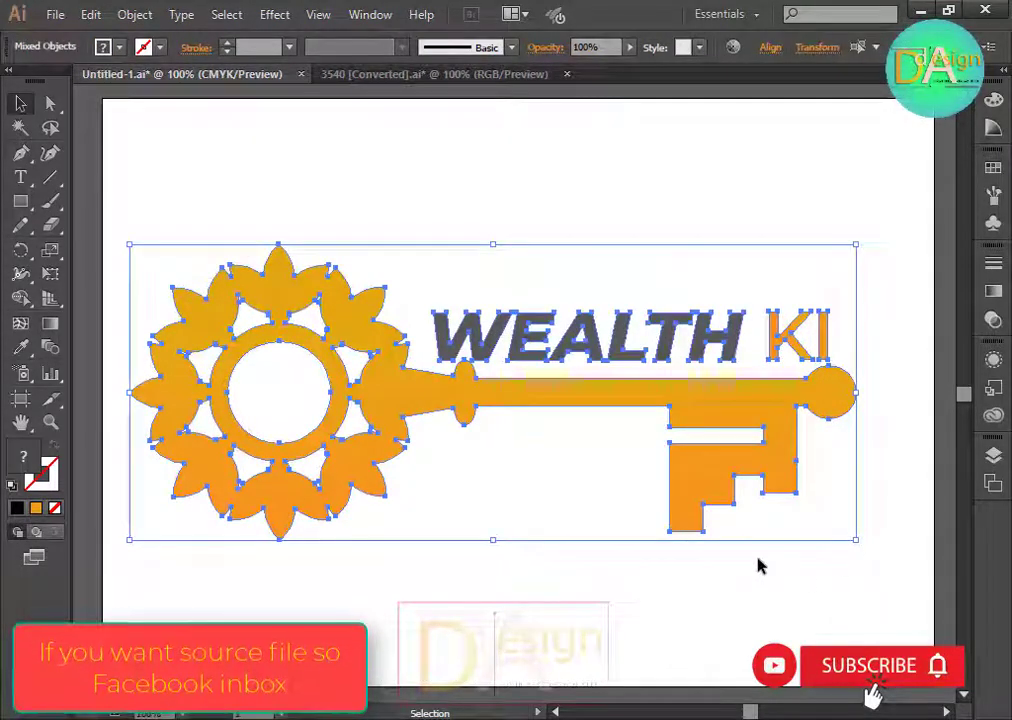
left_click(640, 566)
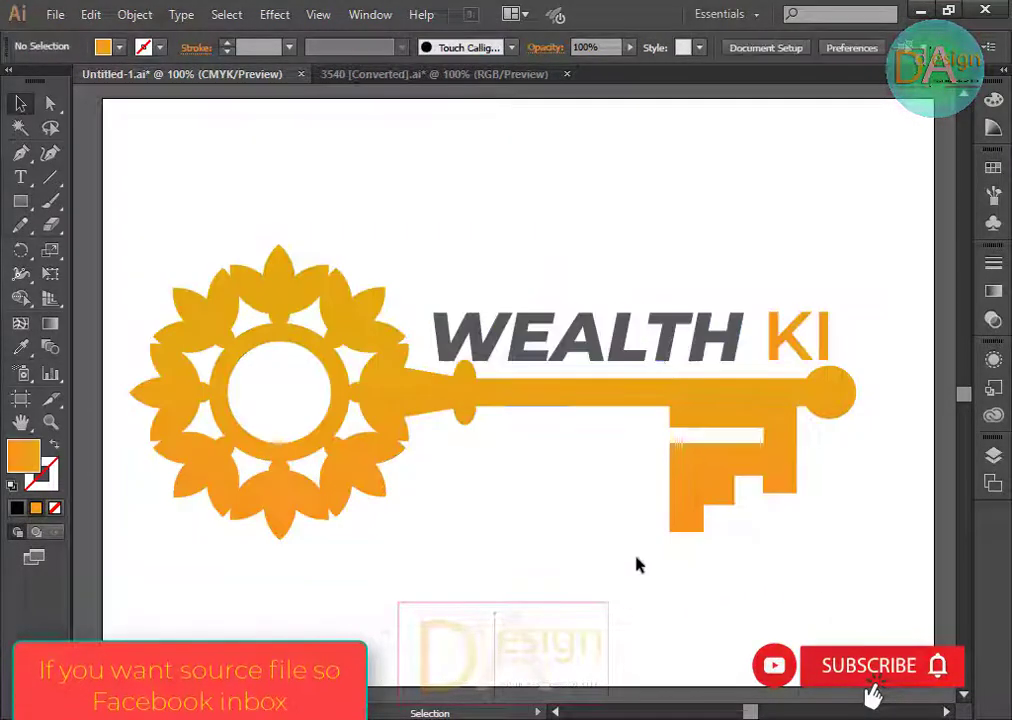
left_click(660, 345)
left_click(993, 291)
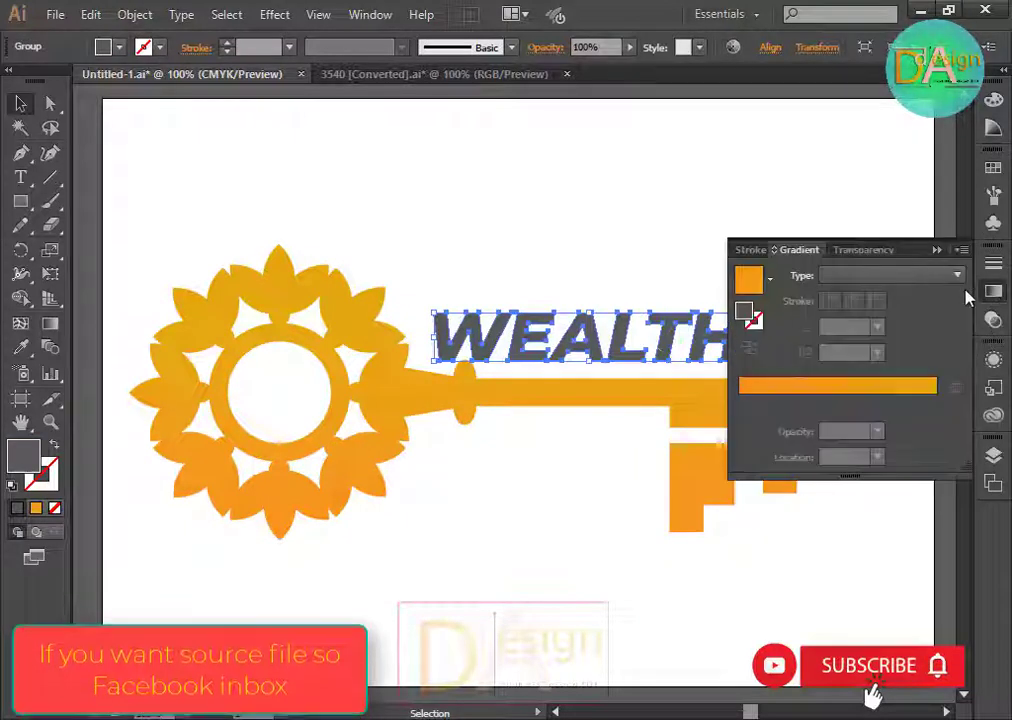
left_click(752, 283)
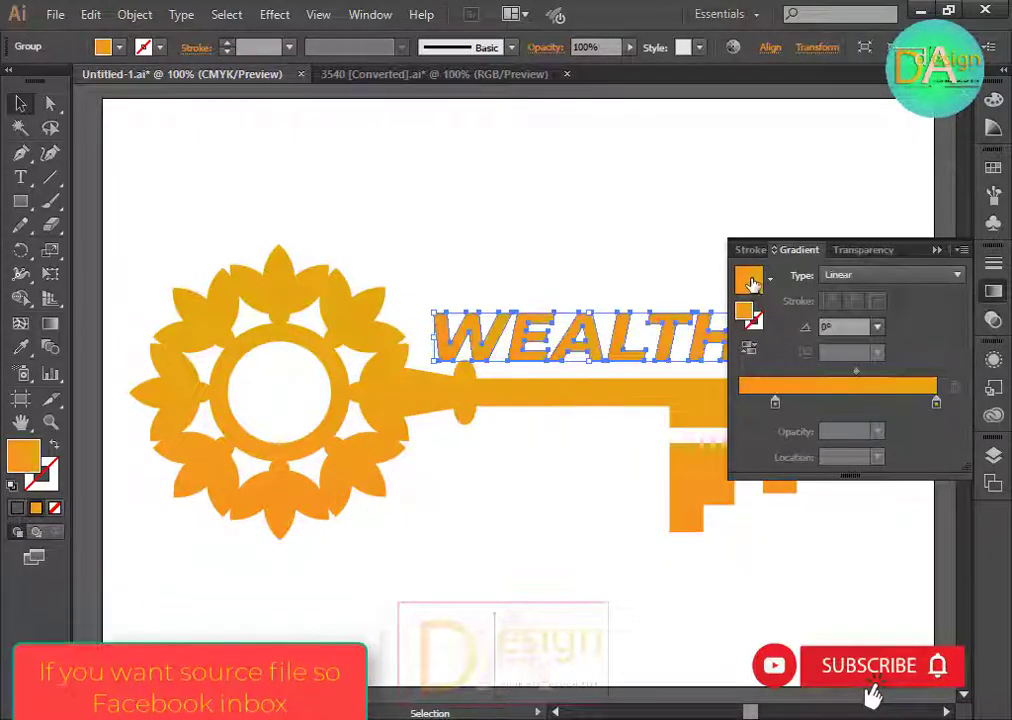
double_click(775, 403)
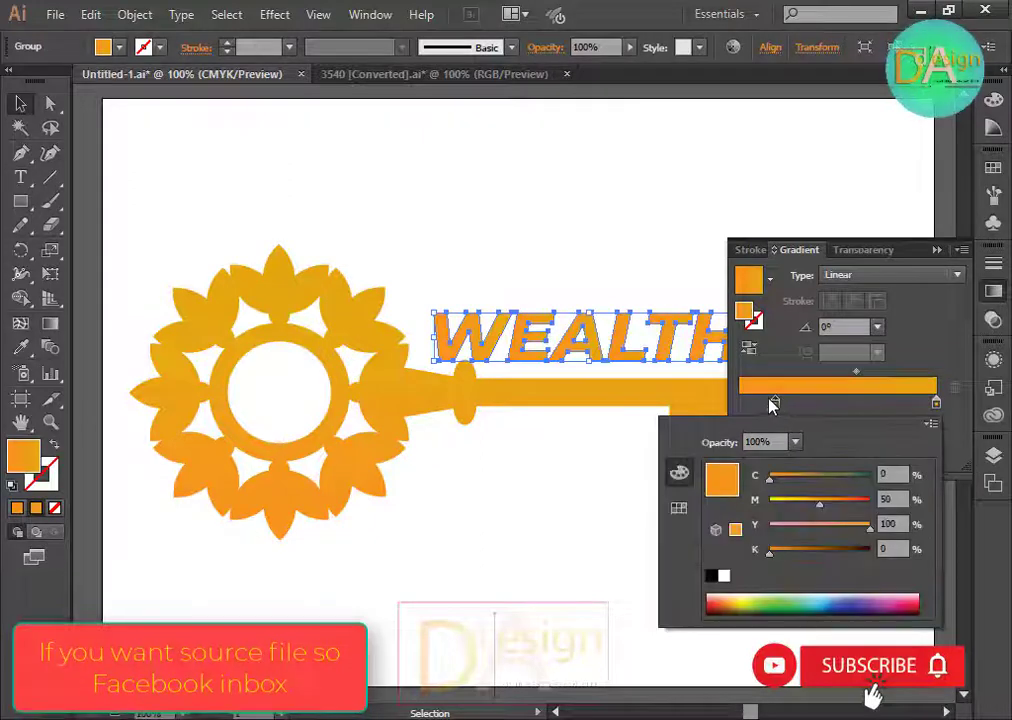
left_click(677, 511)
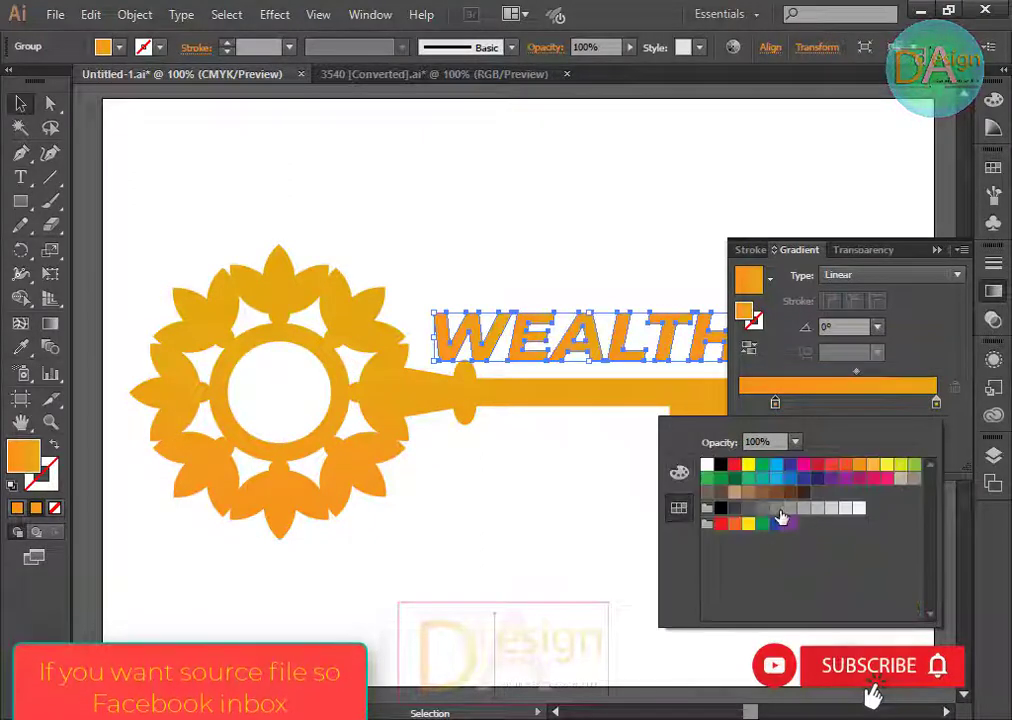
left_click(748, 509)
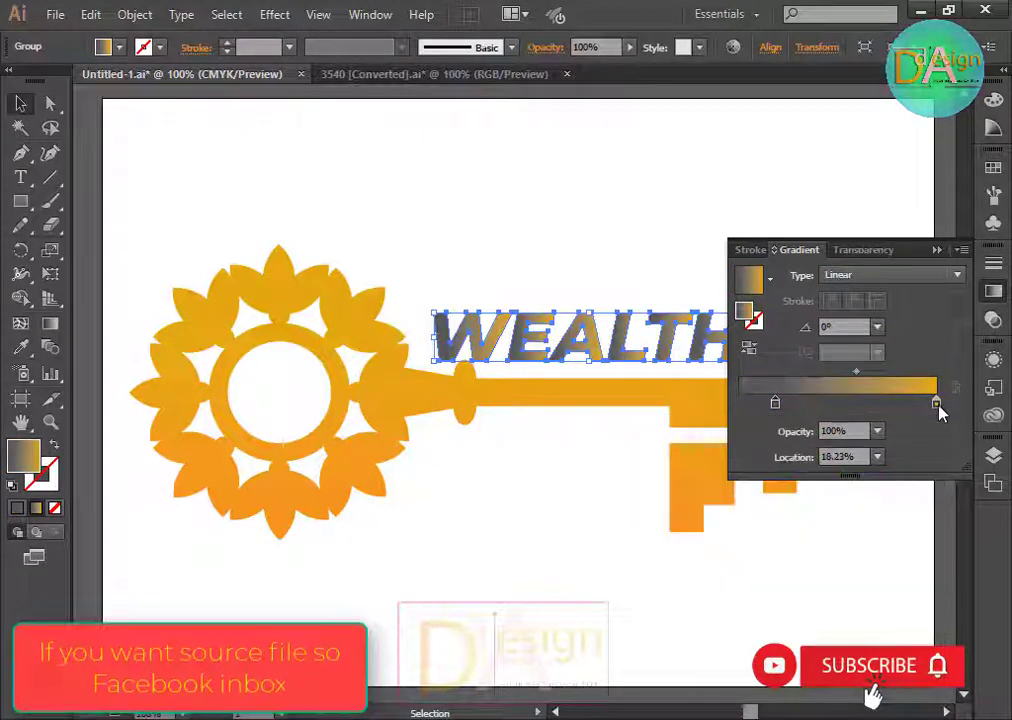
Set the WEALTH gradient angle to 90°.
double_click(936, 403)
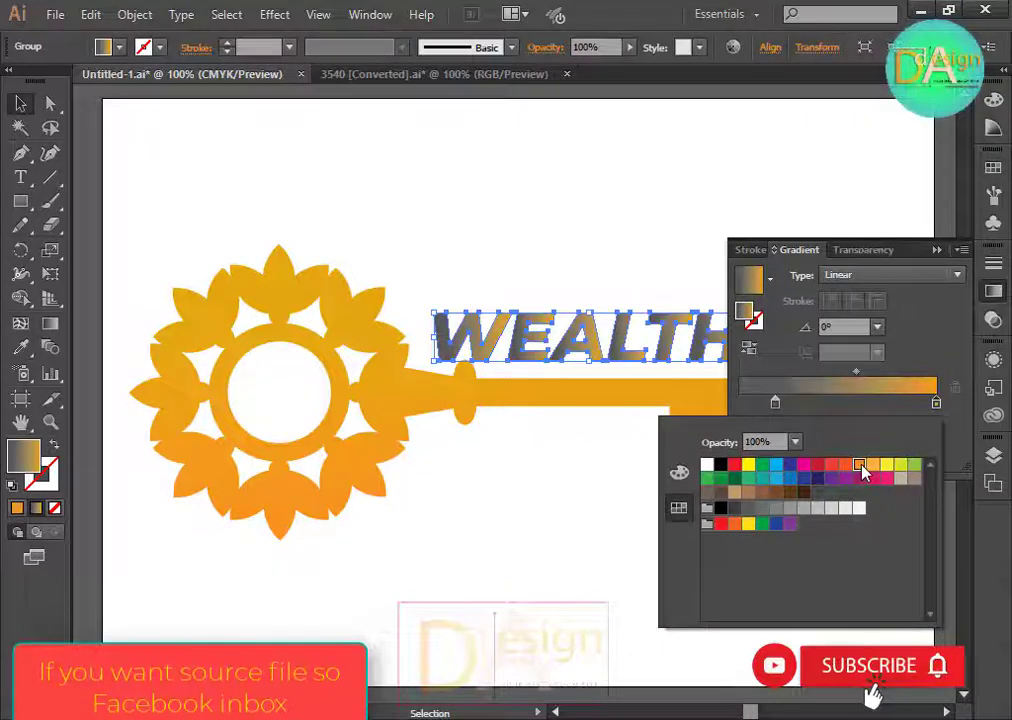
left_click(877, 330)
left_click(877, 328)
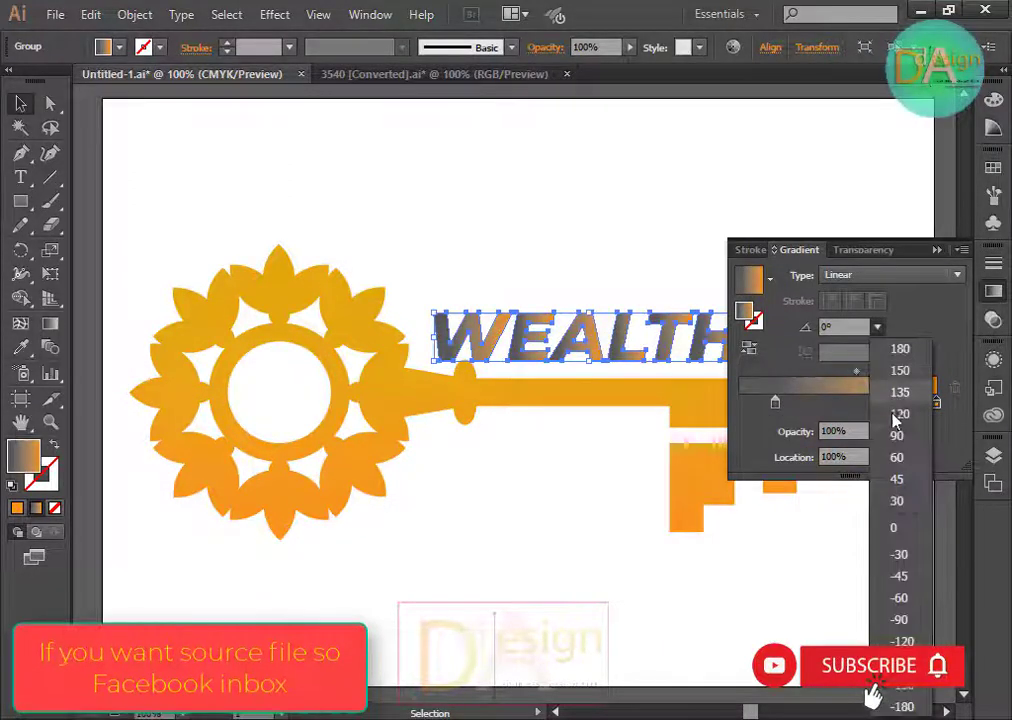
left_click(897, 436)
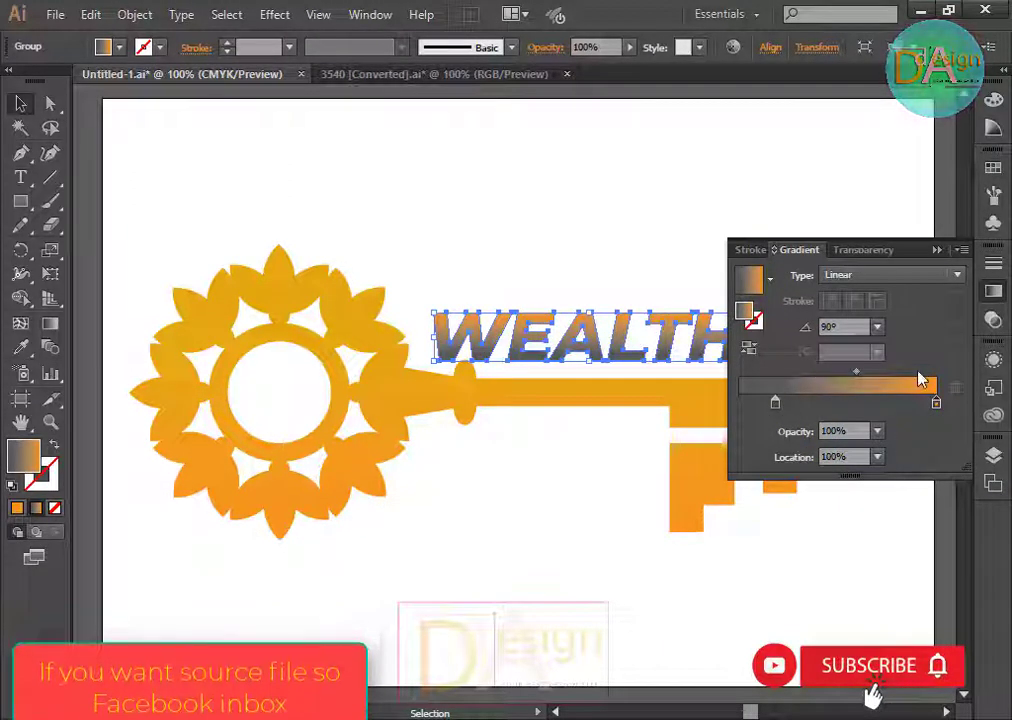
Make the right gradient stop a darker grey swatch and deselect WEALTH.
left_click(775, 402)
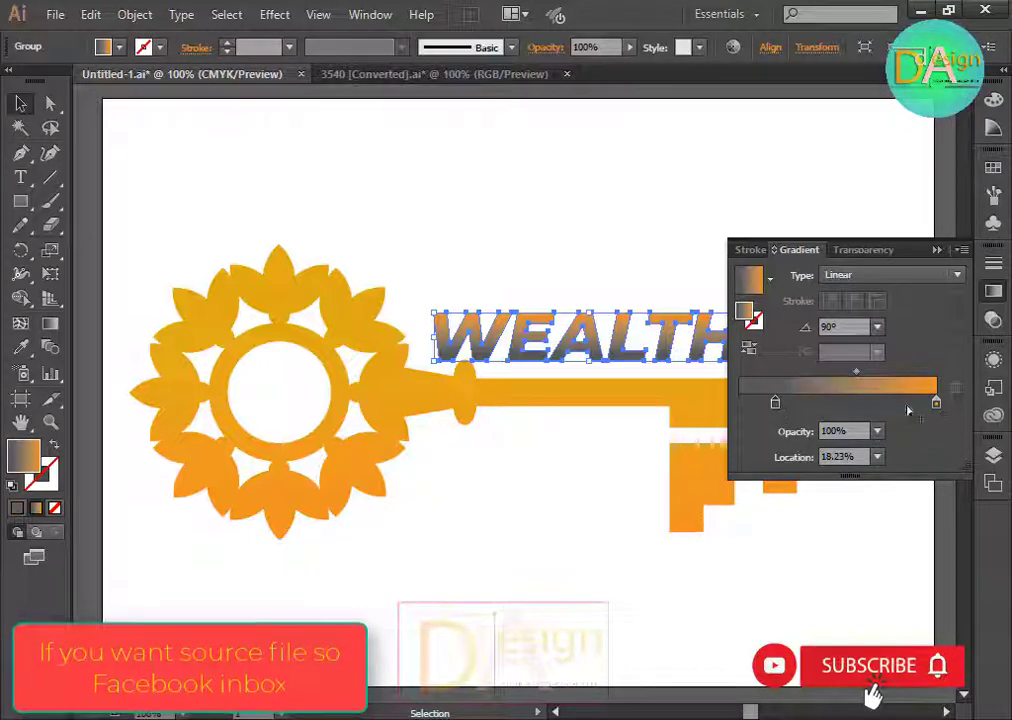
double_click(936, 403)
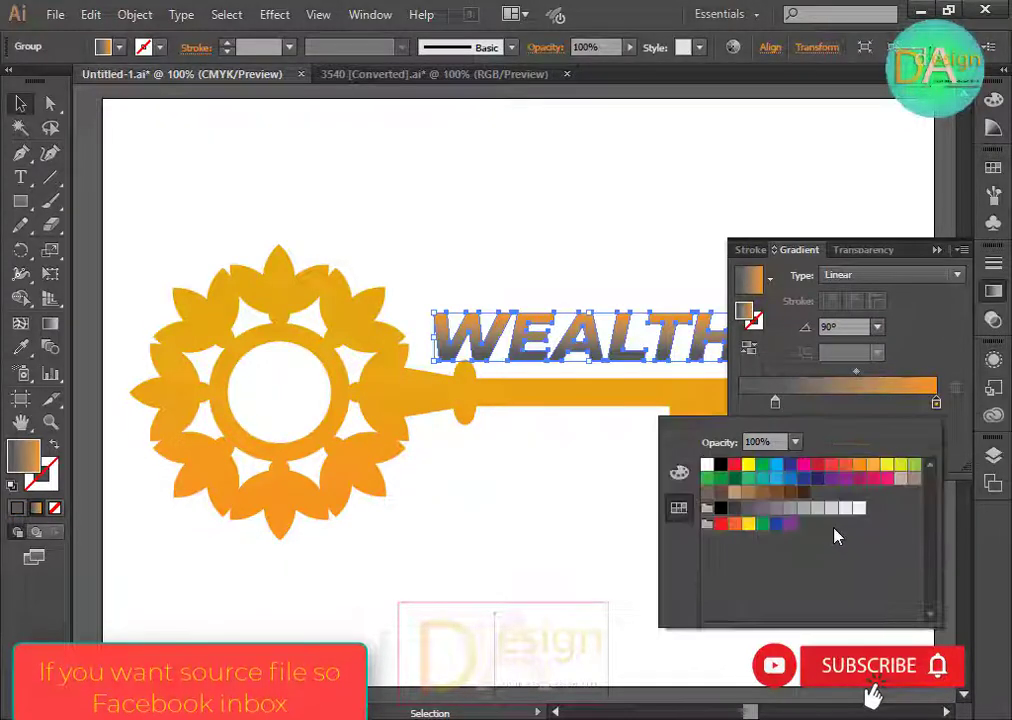
left_click(774, 509)
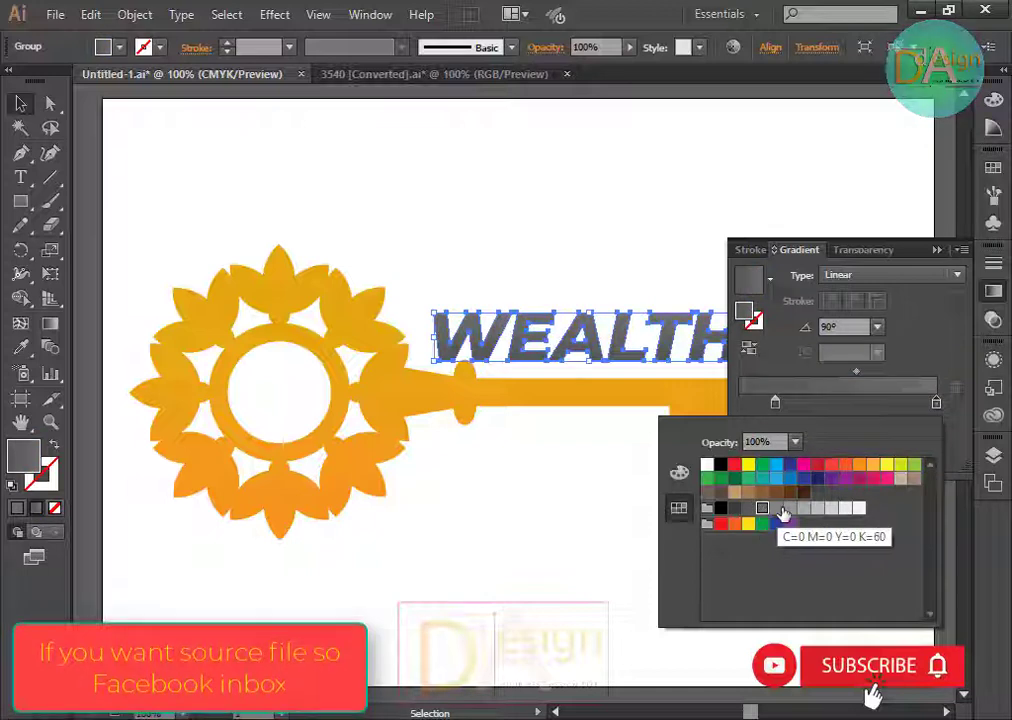
left_click(803, 508)
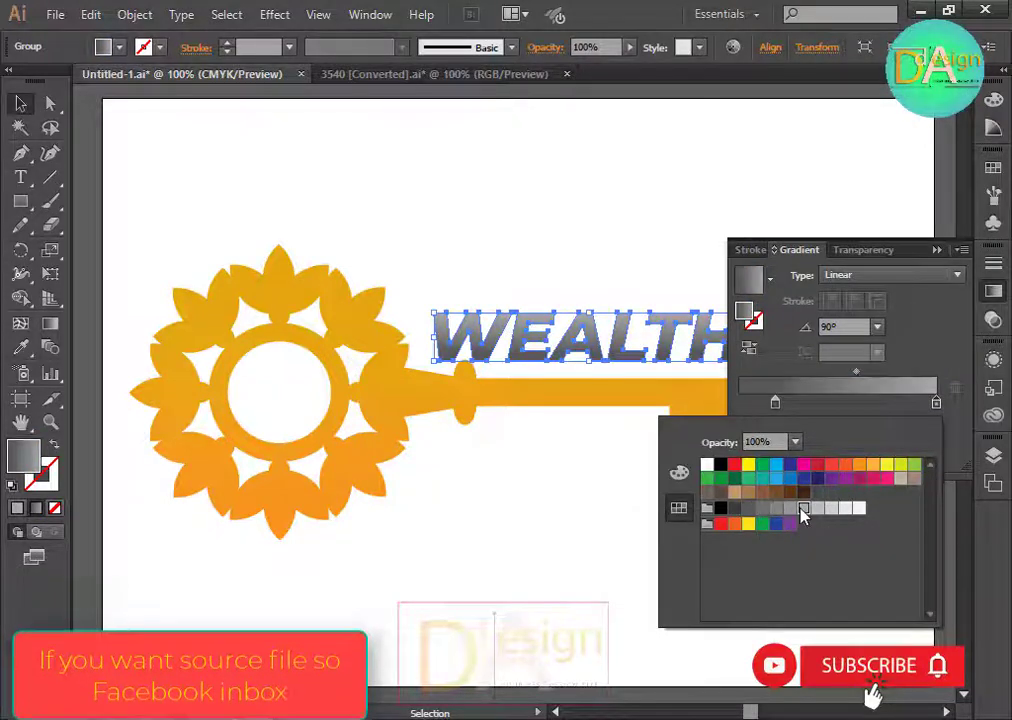
left_click(993, 298)
left_click(993, 291)
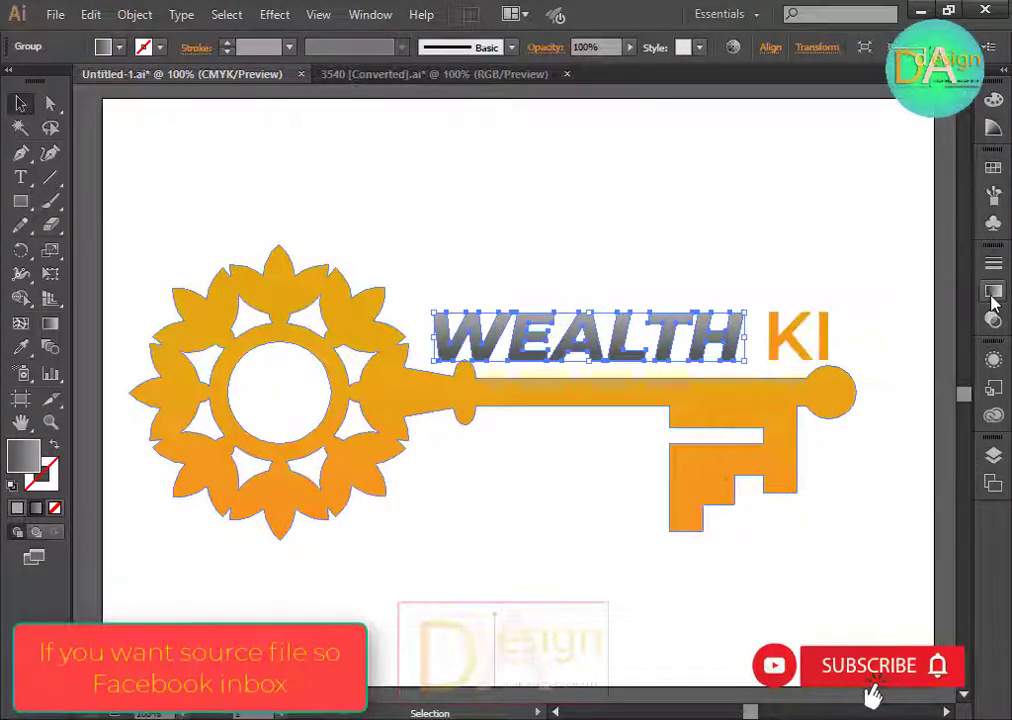
left_click(783, 585)
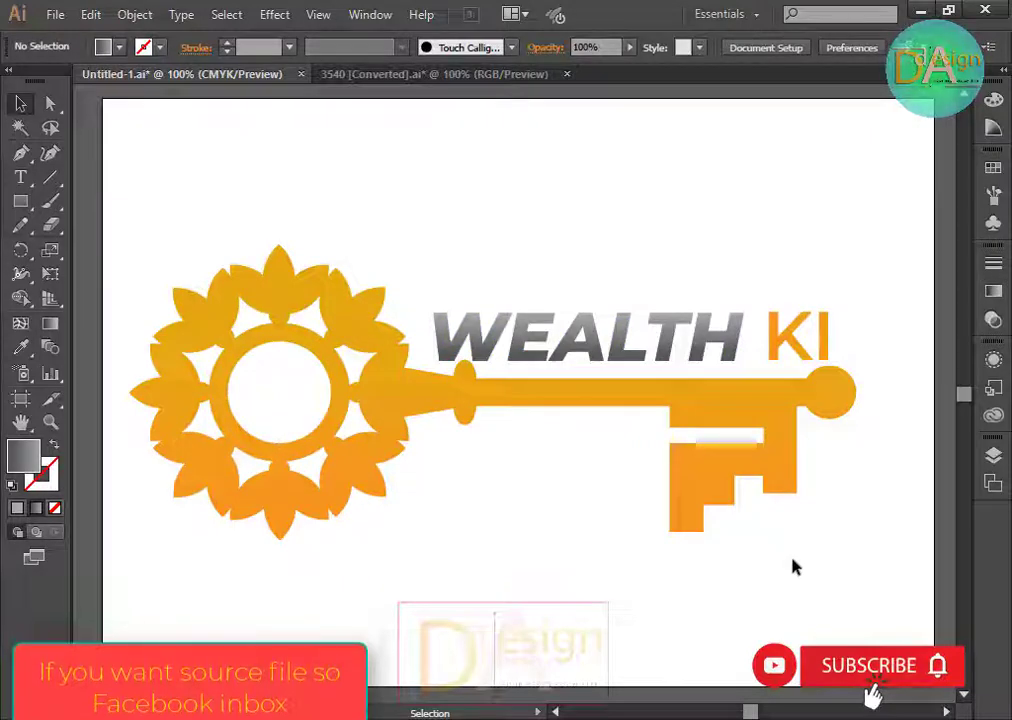
Eyedropper WEALTH's grey gradient onto KI and set its gradient angle to 90°.
left_click(781, 337)
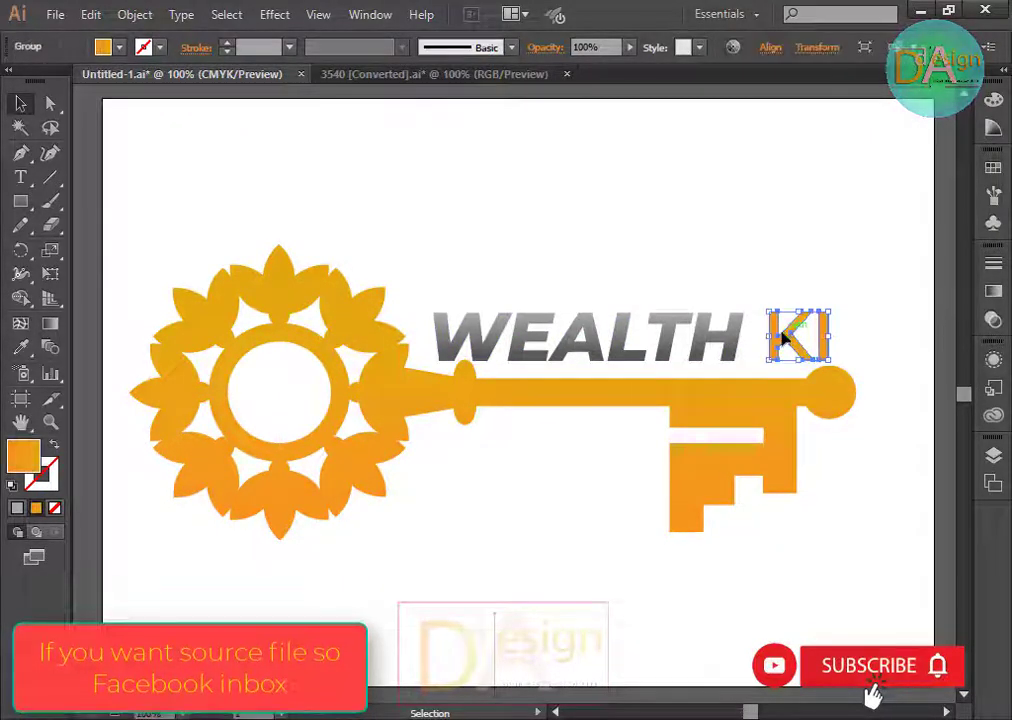
left_click(20, 347)
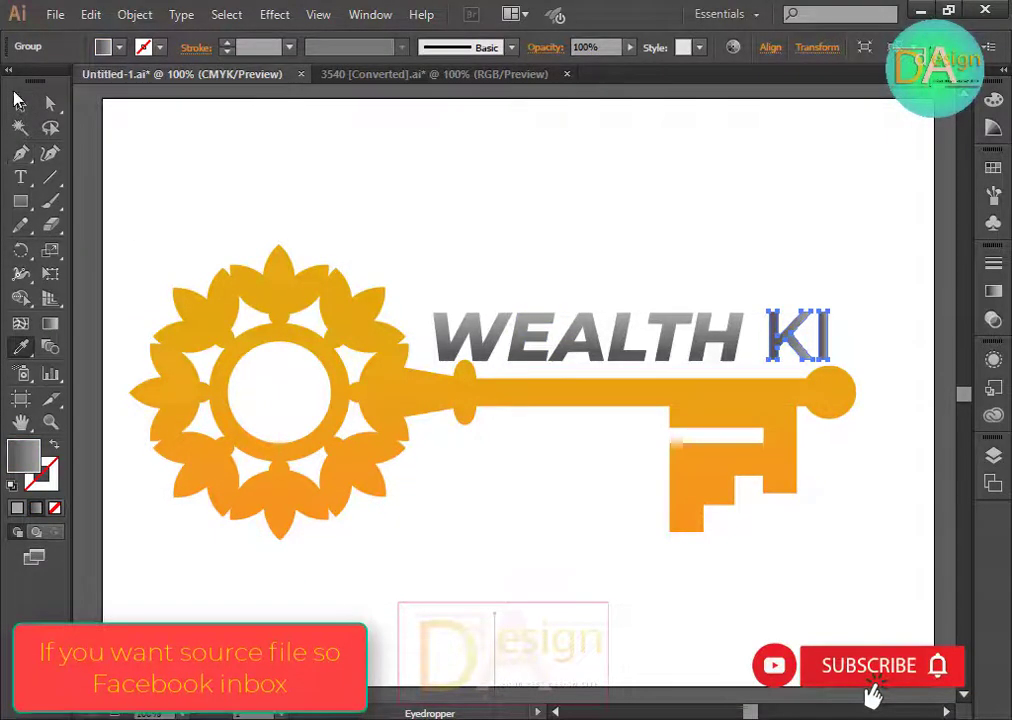
left_click(20, 103)
left_click(698, 552)
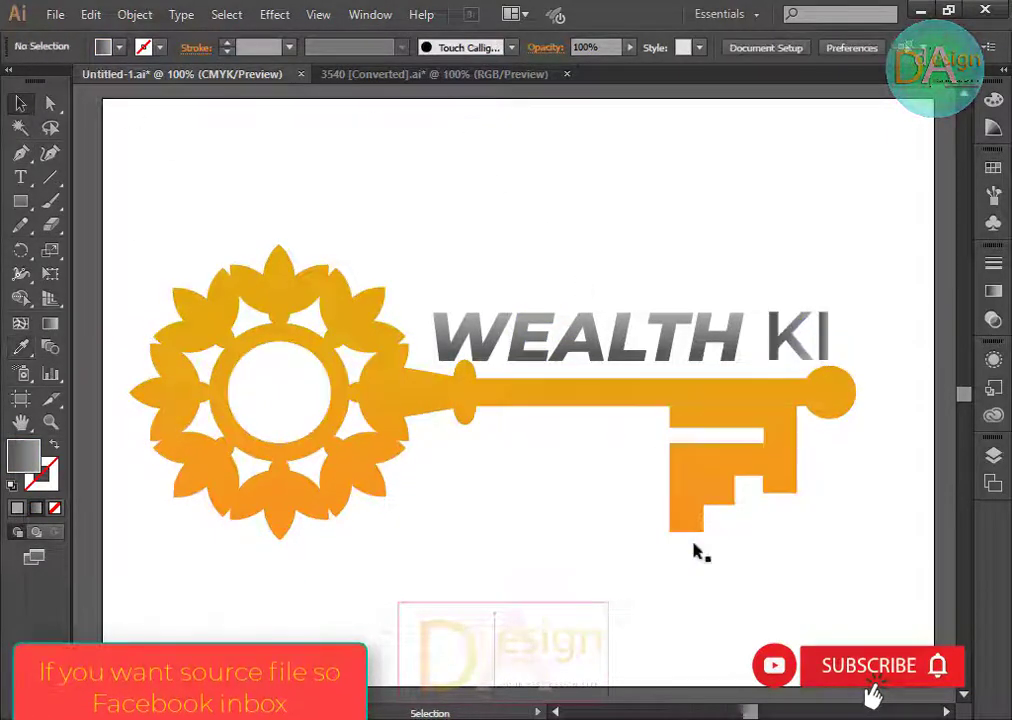
left_click(797, 335)
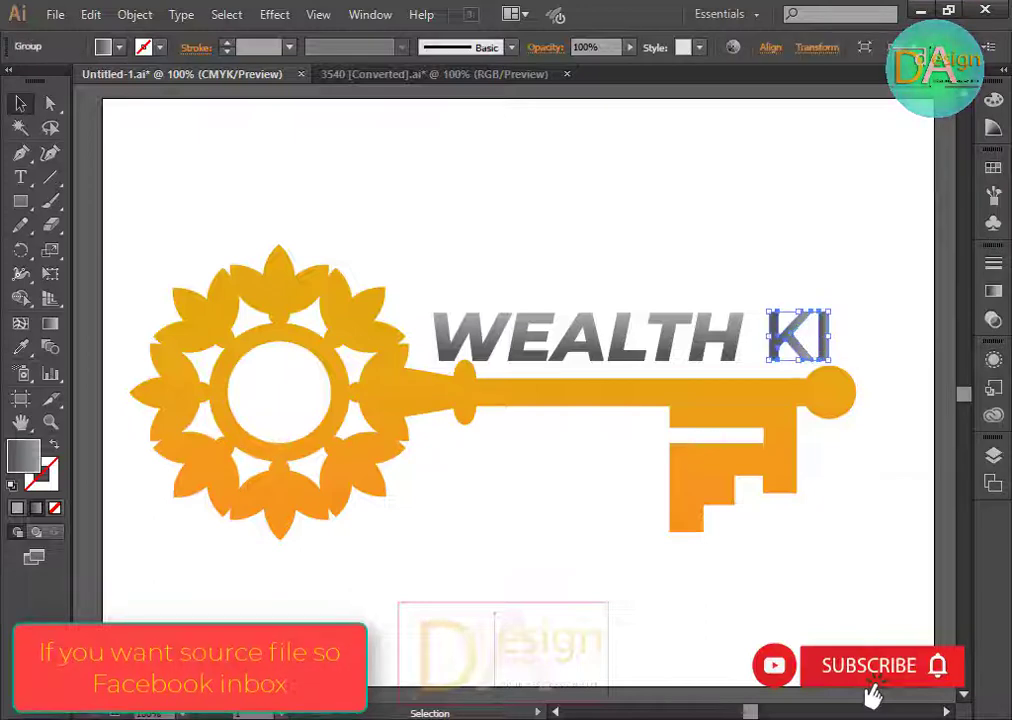
left_click(993, 294)
left_click(877, 327)
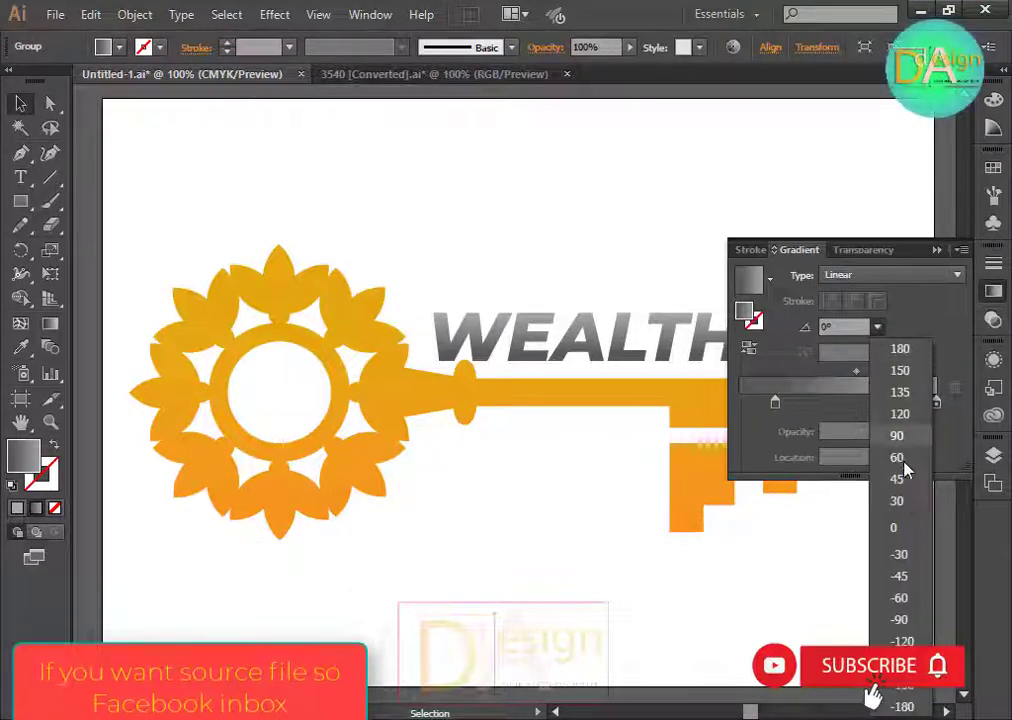
left_click(897, 436)
left_click(852, 546)
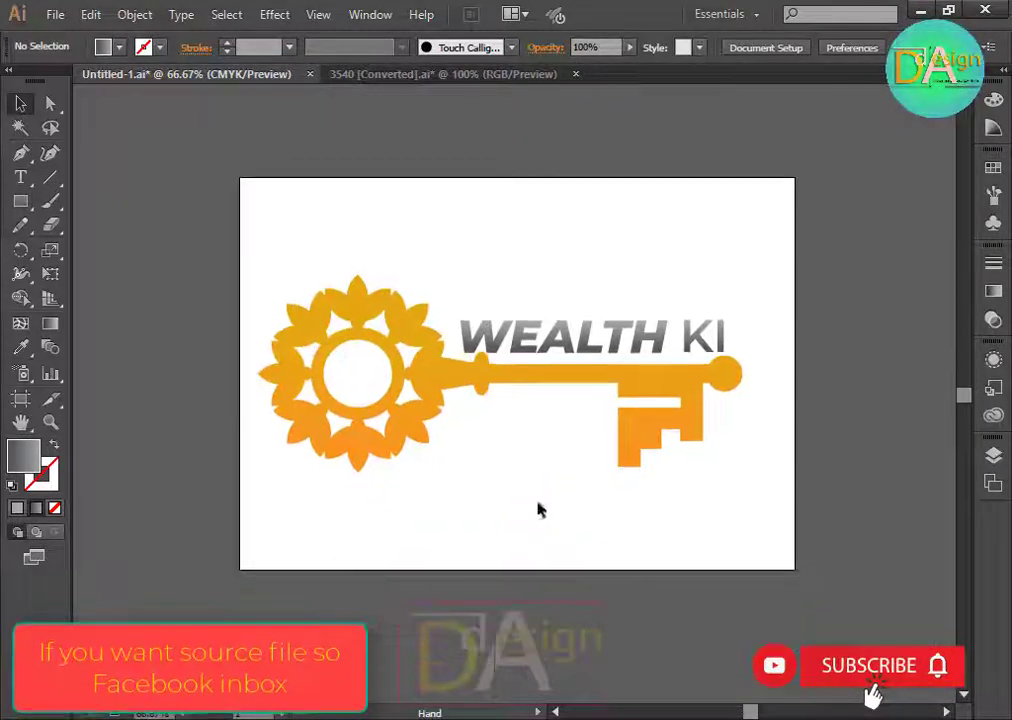
Group the whole key logo and export it as a transparent 300 ppi PNG.
left_click_drag(265, 253, 772, 549)
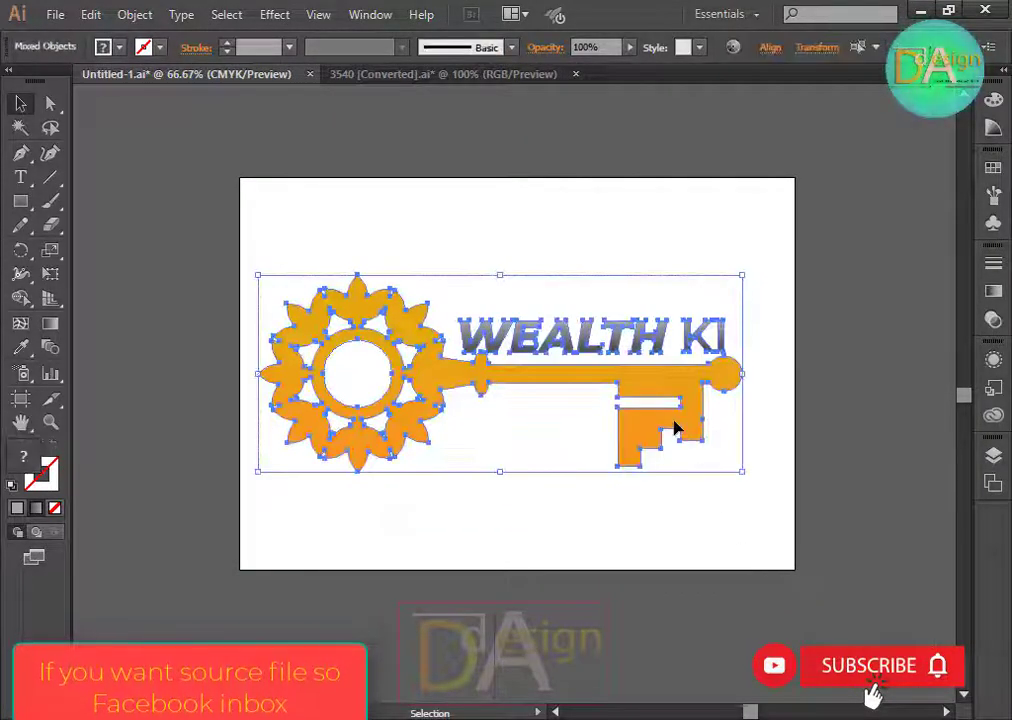
key("ctrl+g")
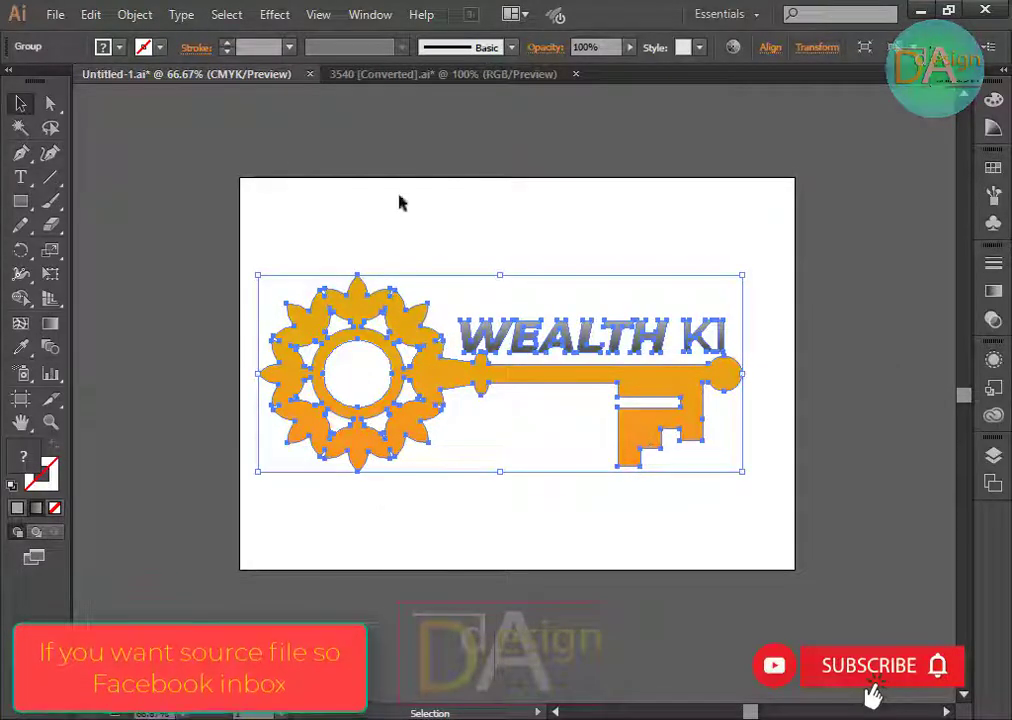
left_click(55, 14)
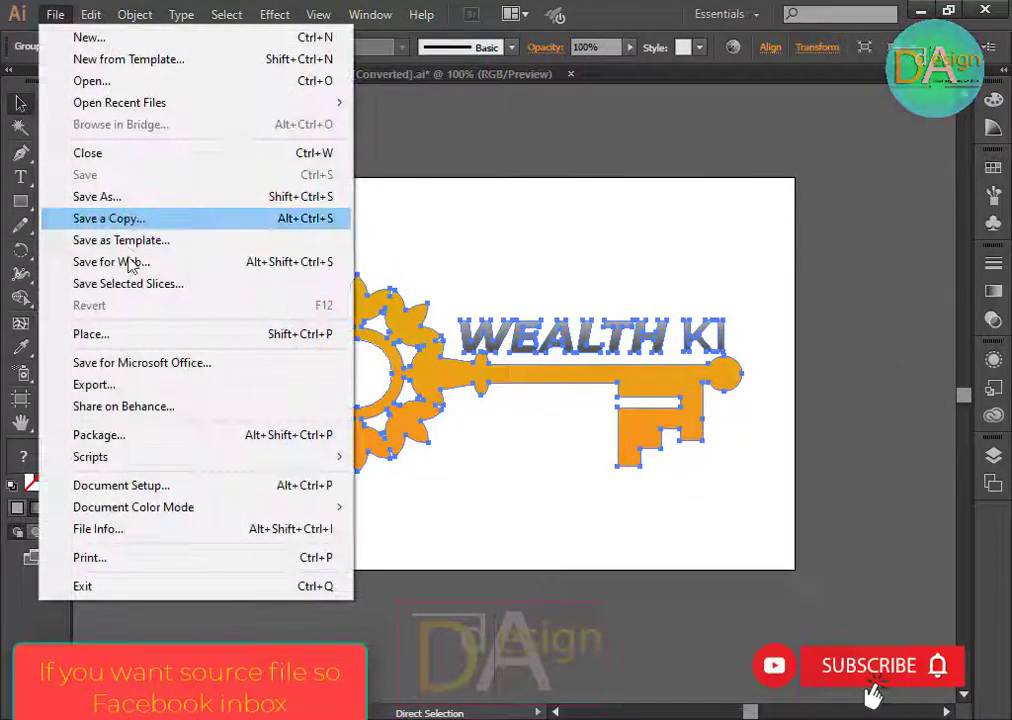
left_click(149, 386)
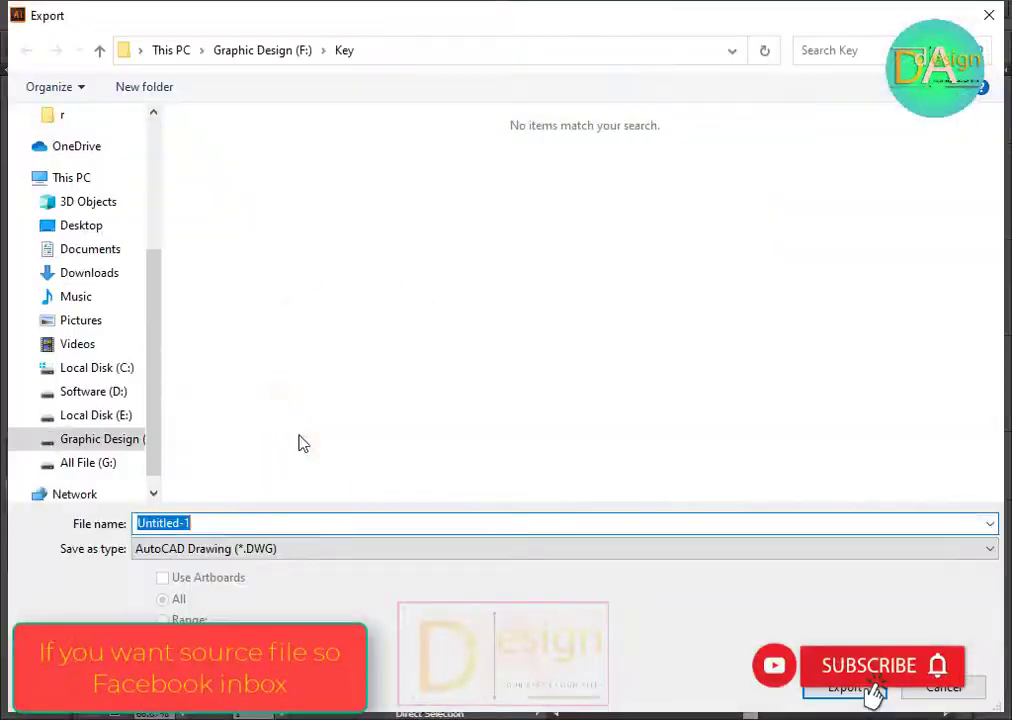
left_click(316, 548)
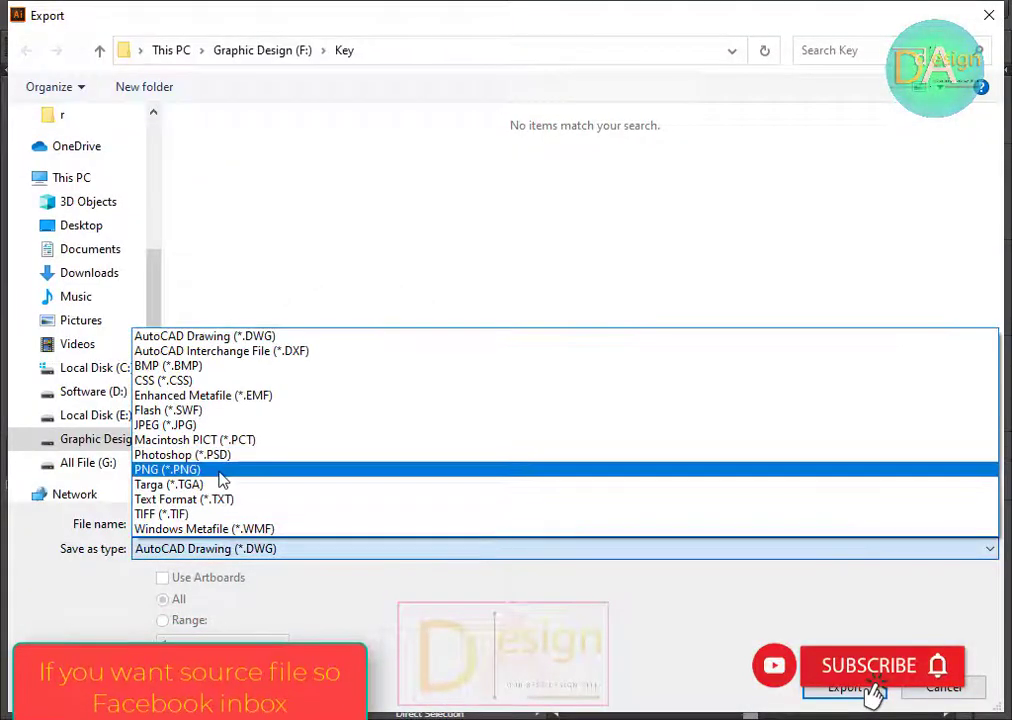
left_click(476, 469)
key("Return")
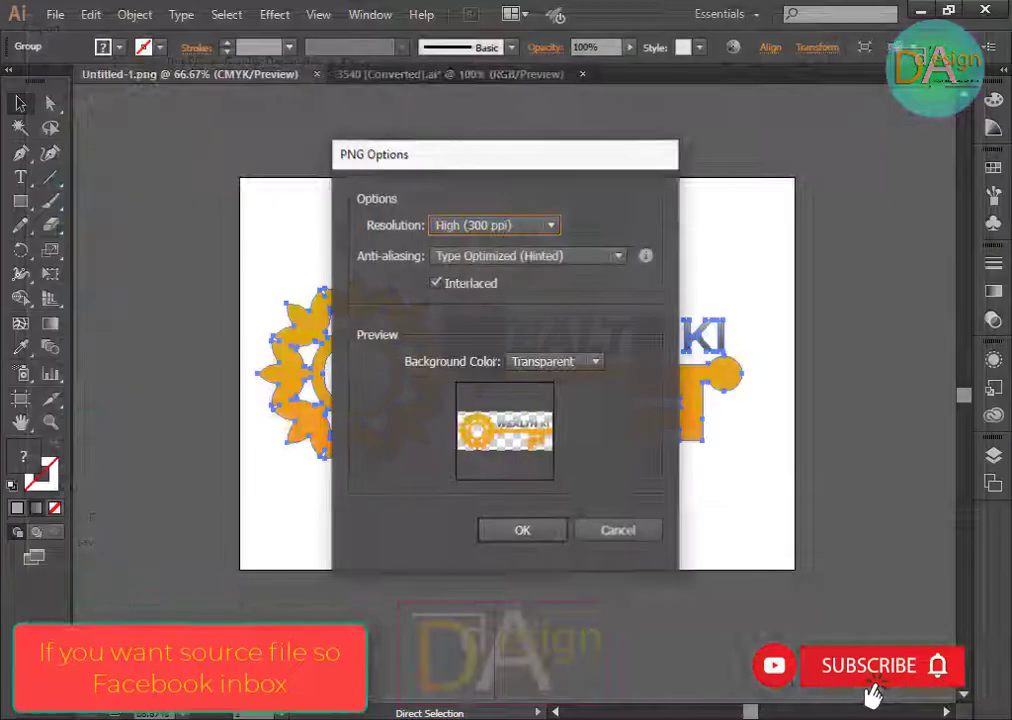
left_click(522, 533)
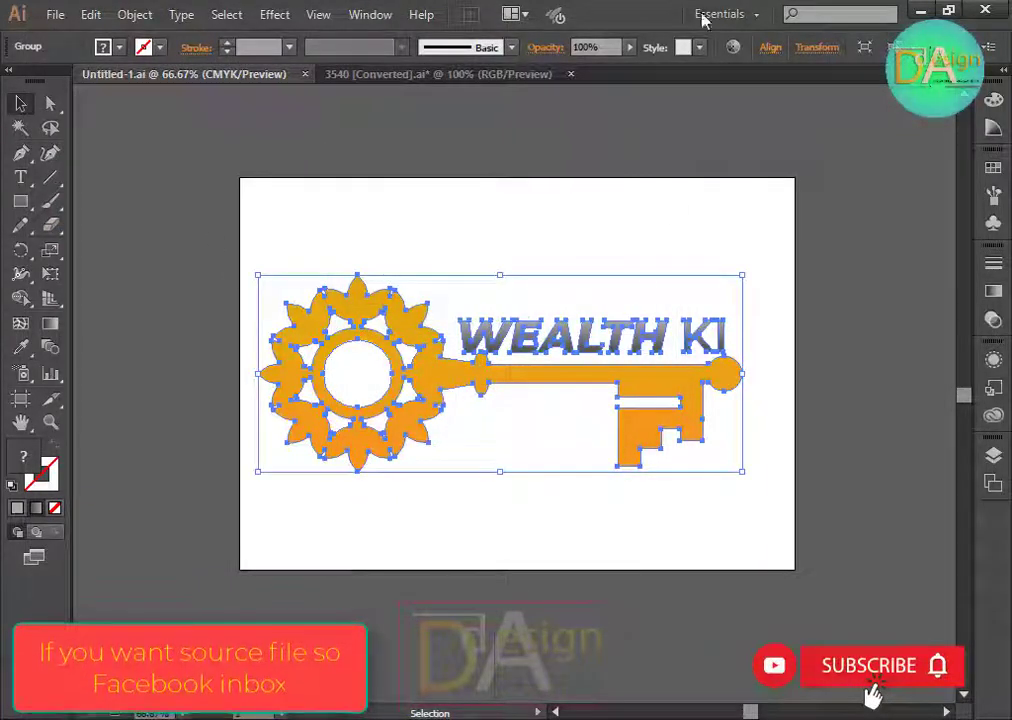
Close both Illustrator documents, discarding changes to the key pattern document.
left_click(305, 74)
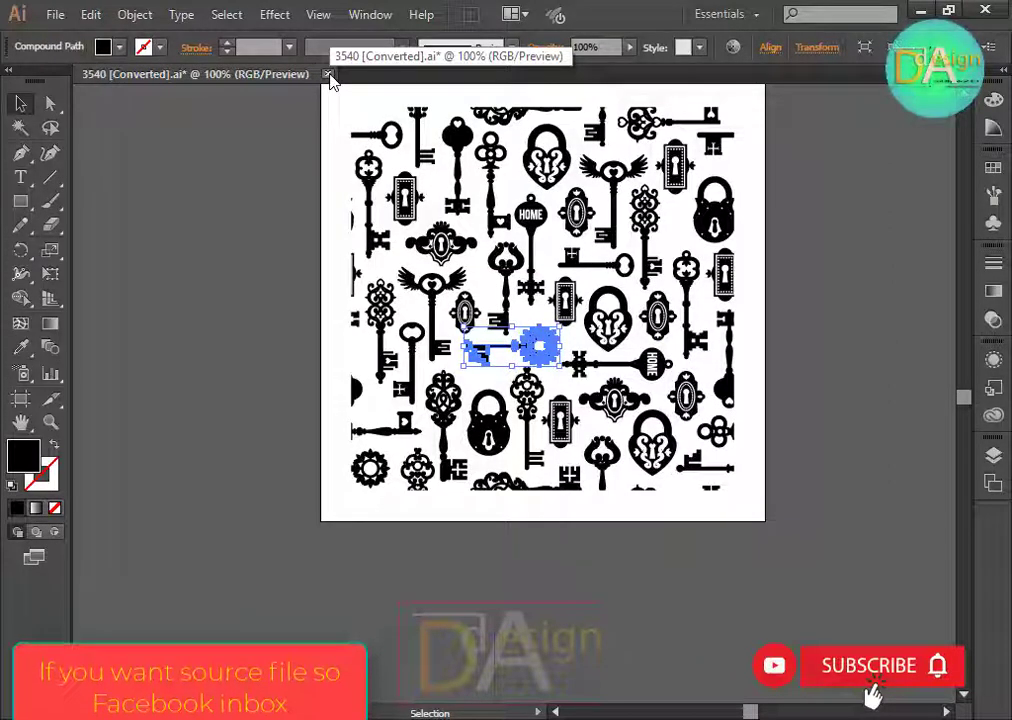
left_click(329, 76)
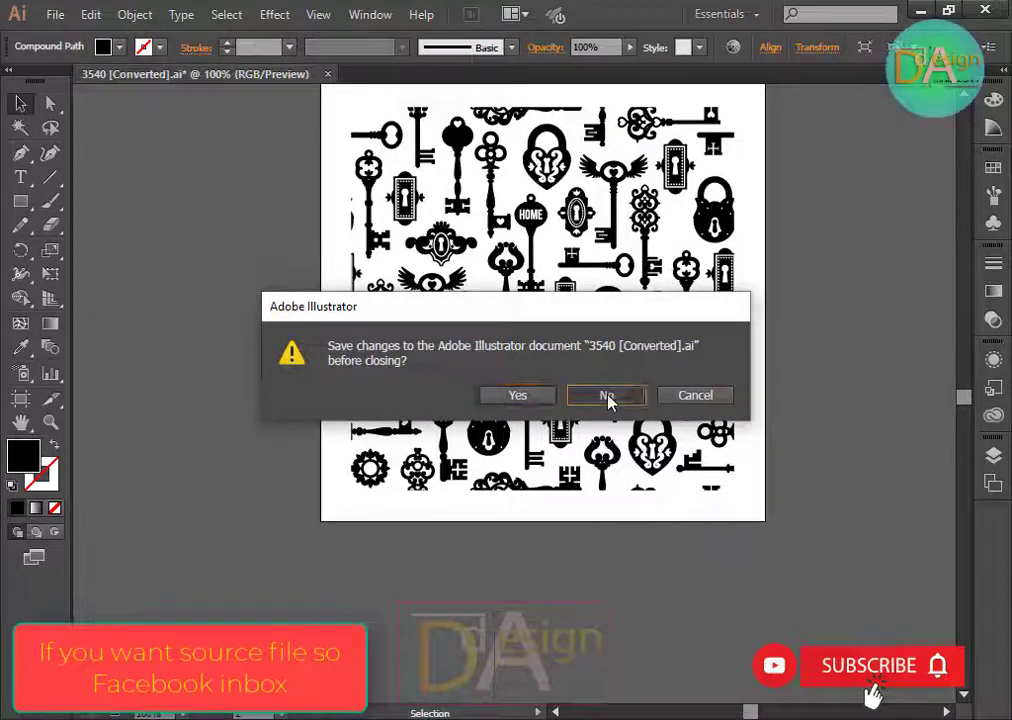
left_click(605, 395)
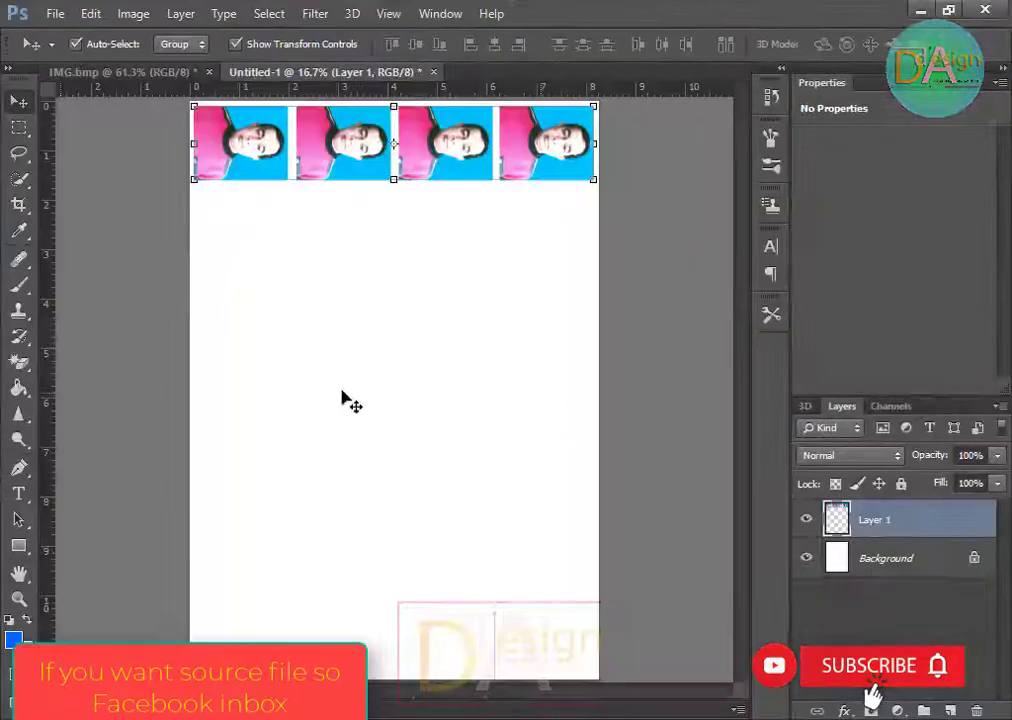
Close Untitled-1 and IMG.bmp without saving.
left_click(433, 73)
left_click(528, 282)
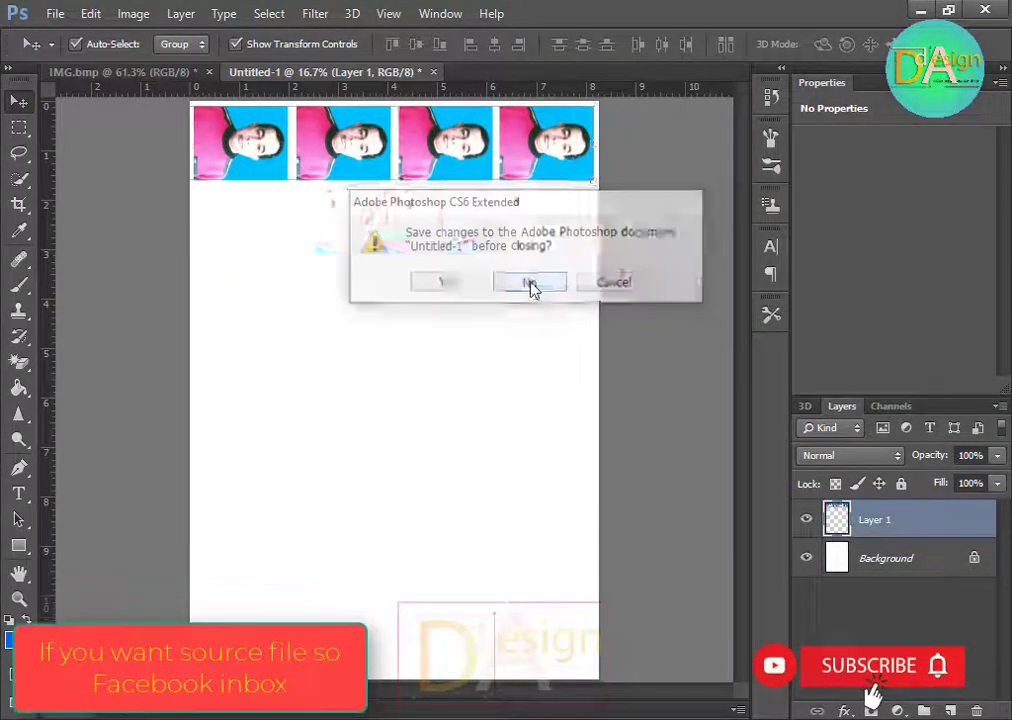
left_click(209, 72)
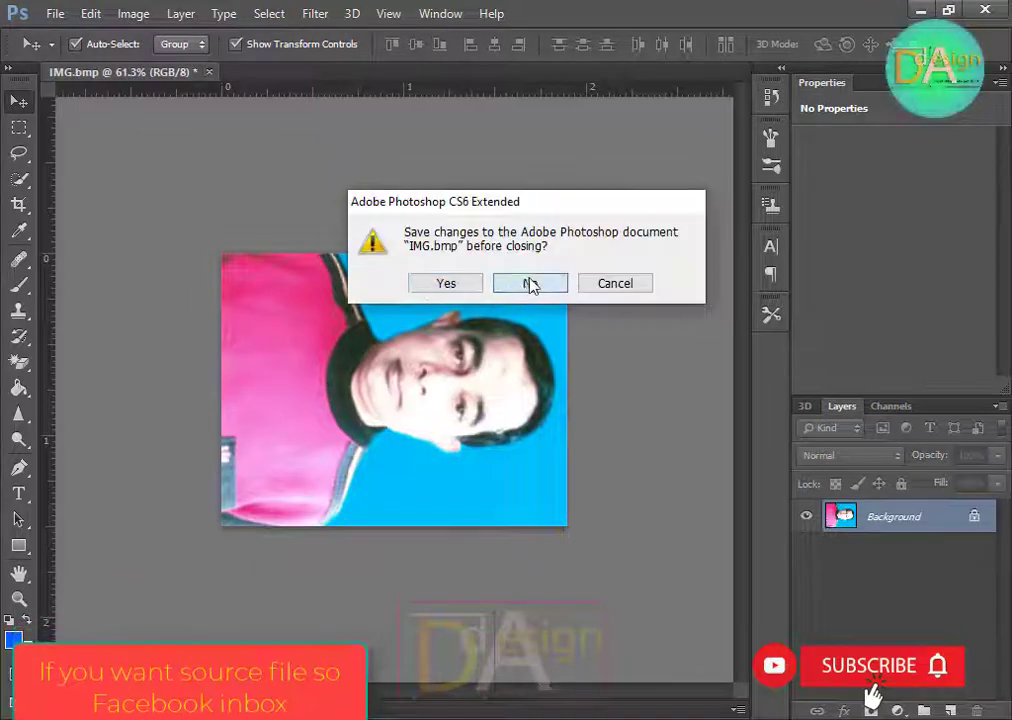
left_click(529, 283)
Open 1.png from Graphic Design (F:) > Key.
double_click(405, 267)
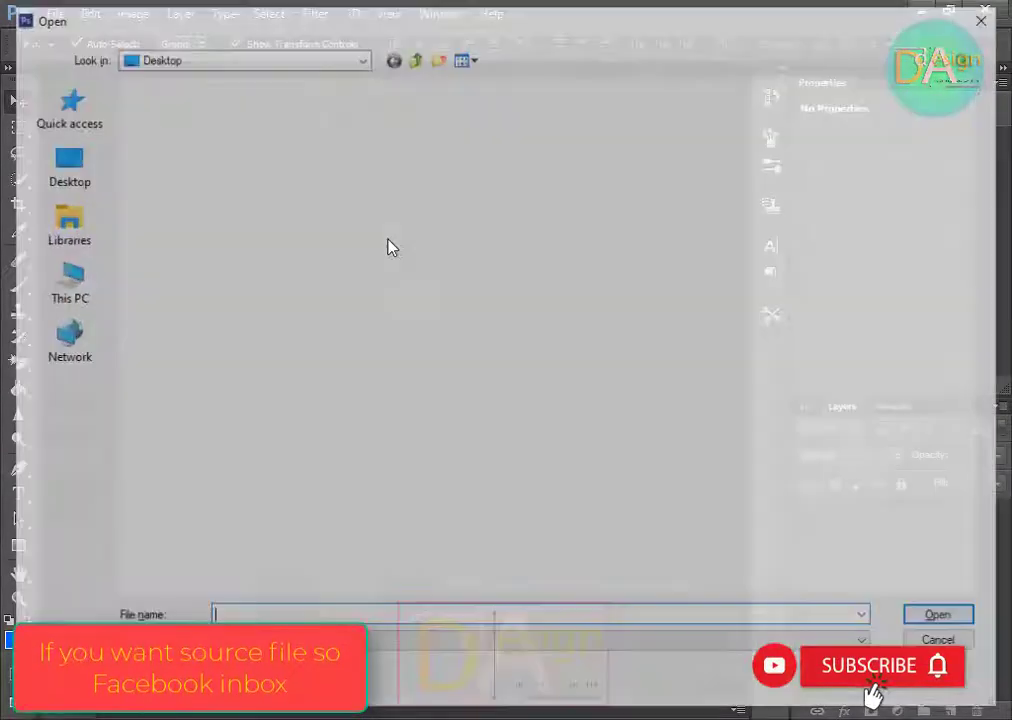
left_click(66, 285)
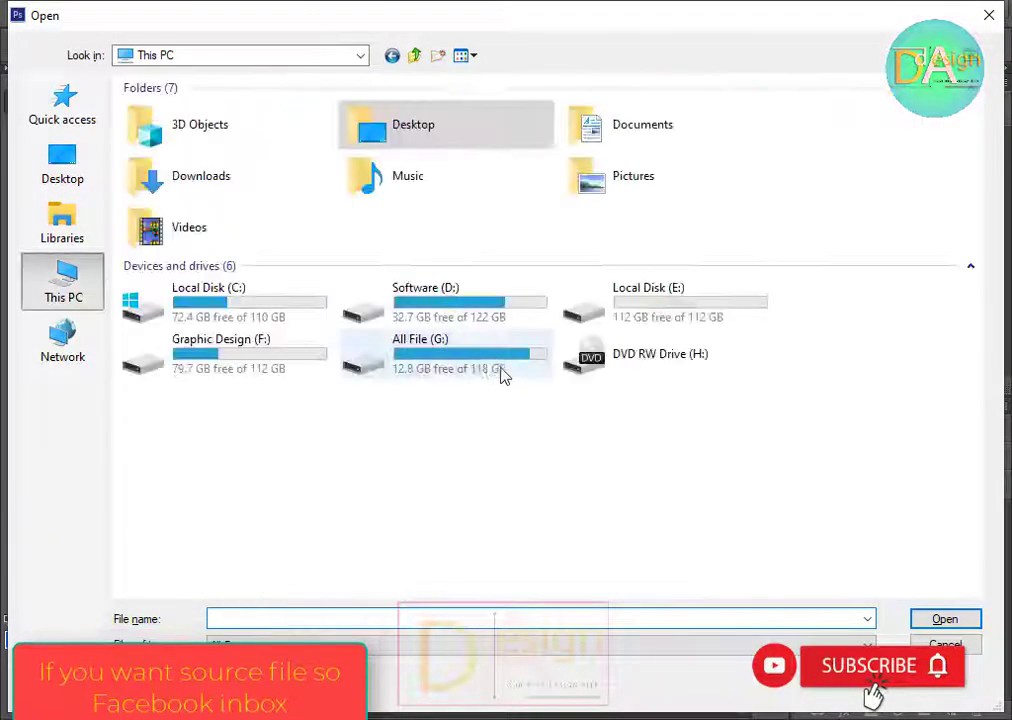
double_click(282, 360)
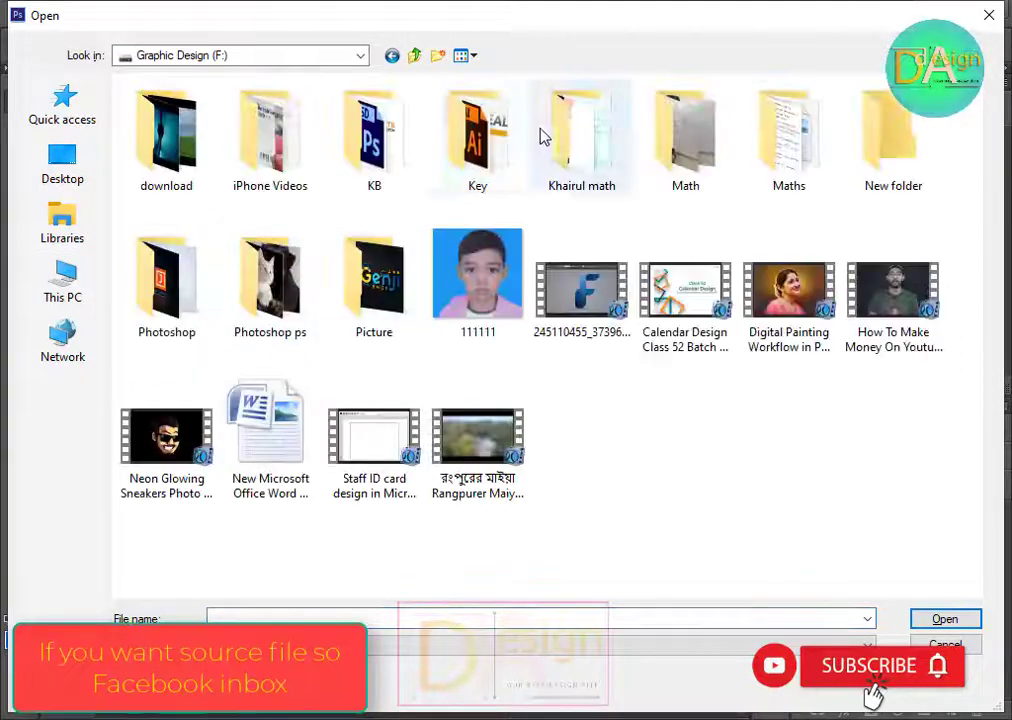
double_click(470, 140)
double_click(181, 154)
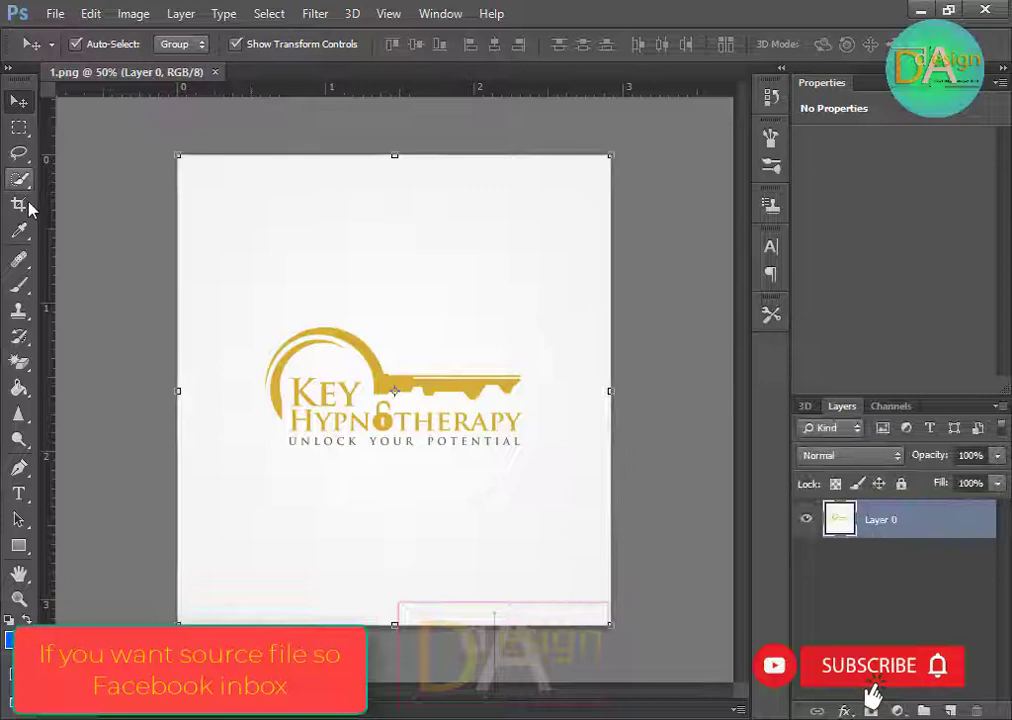
Crop 1.png to a wide strip around the logo and fit it on screen.
left_click(18, 204)
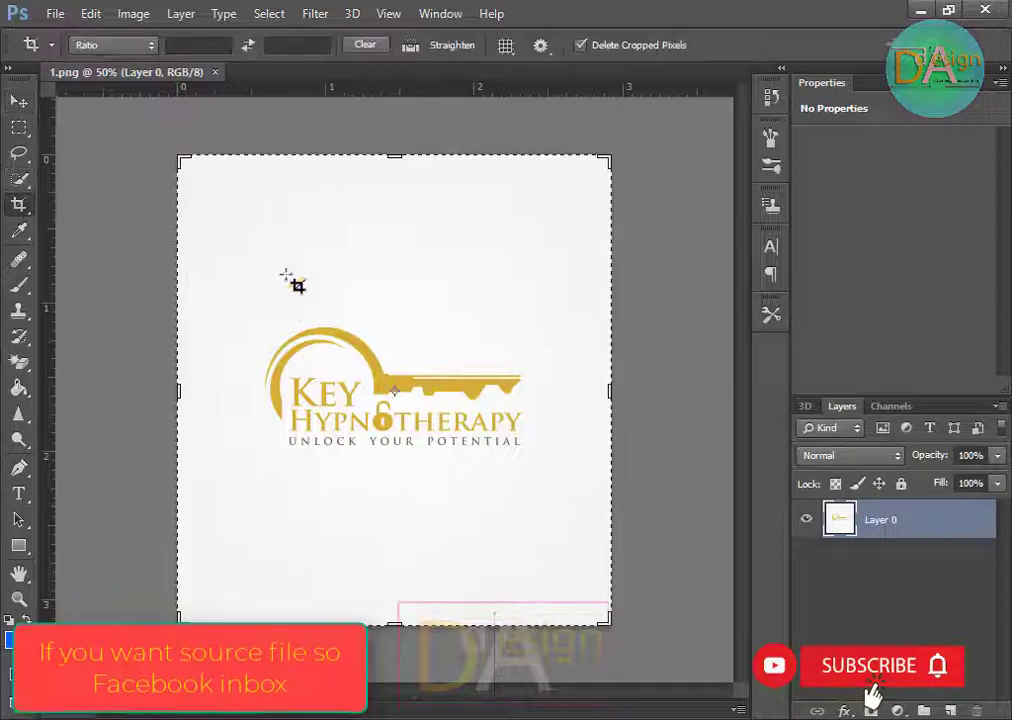
left_click_drag(200, 277, 567, 484)
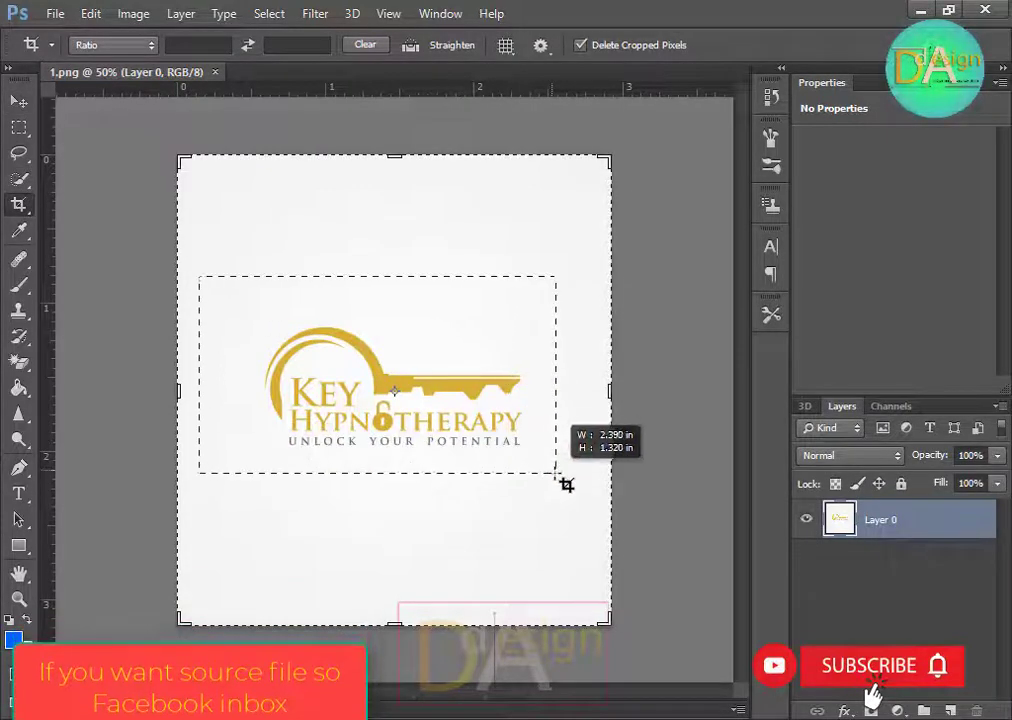
key("Return")
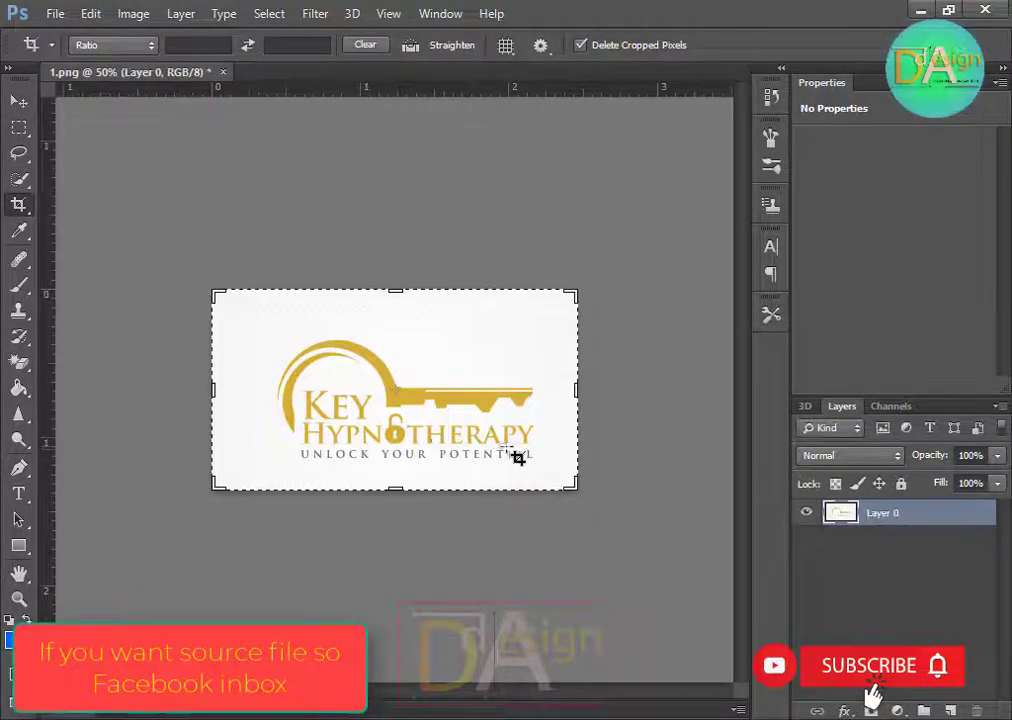
key("ctrl+0")
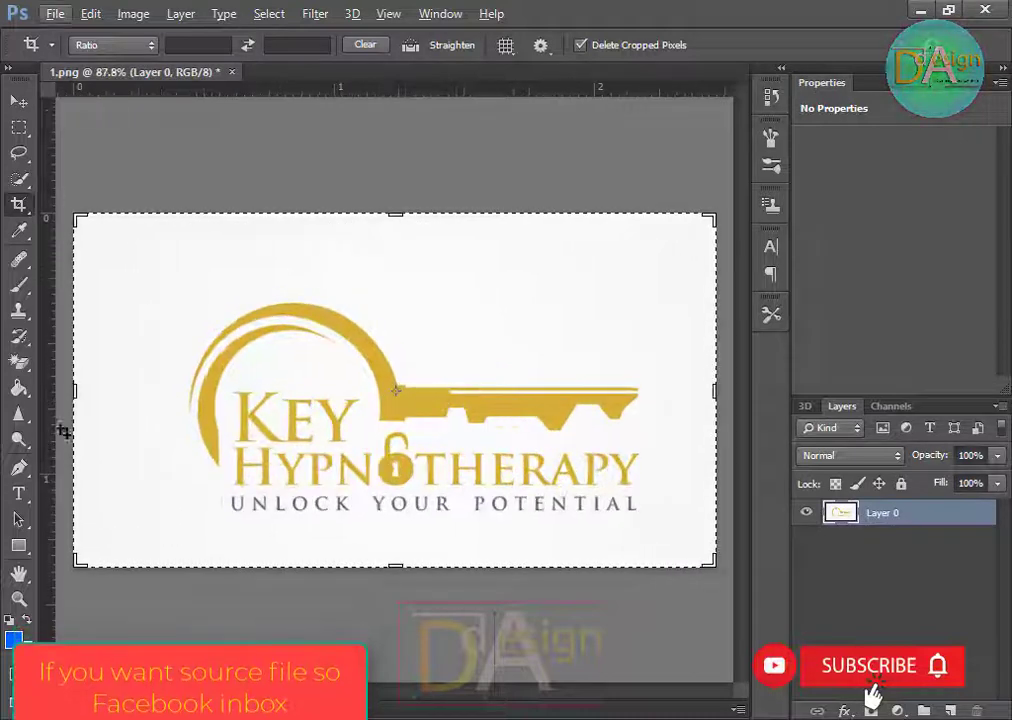
left_click(297, 160)
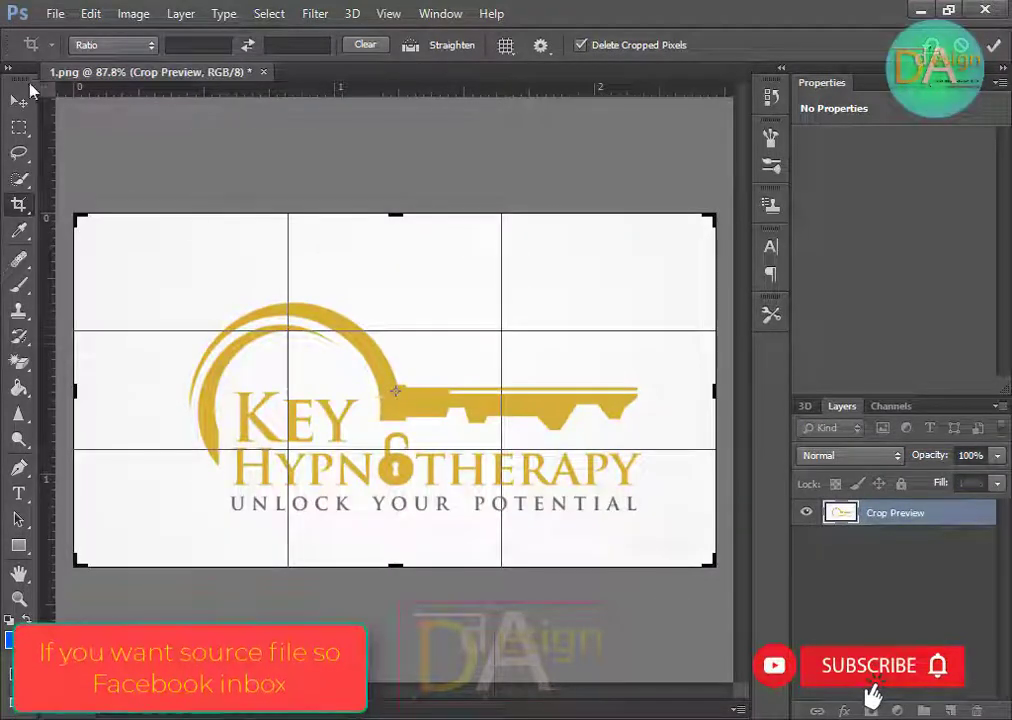
left_click(22, 128)
key("Return")
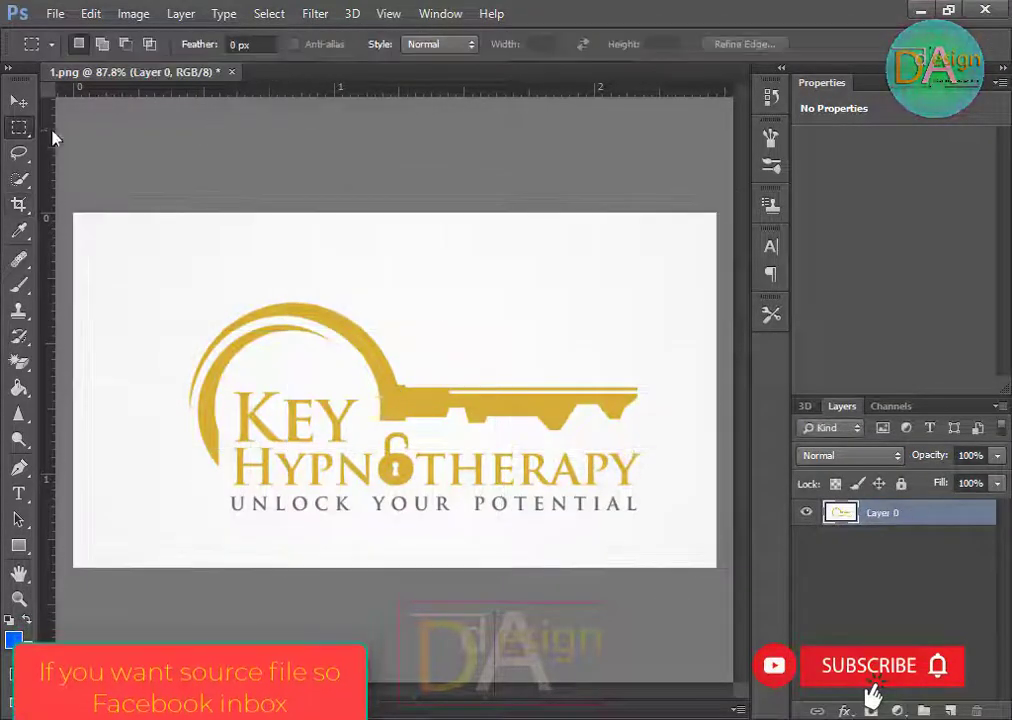
Paint over the HYPNOTHERAPY lettering and tagline with a larger white brush.
left_click(16, 104)
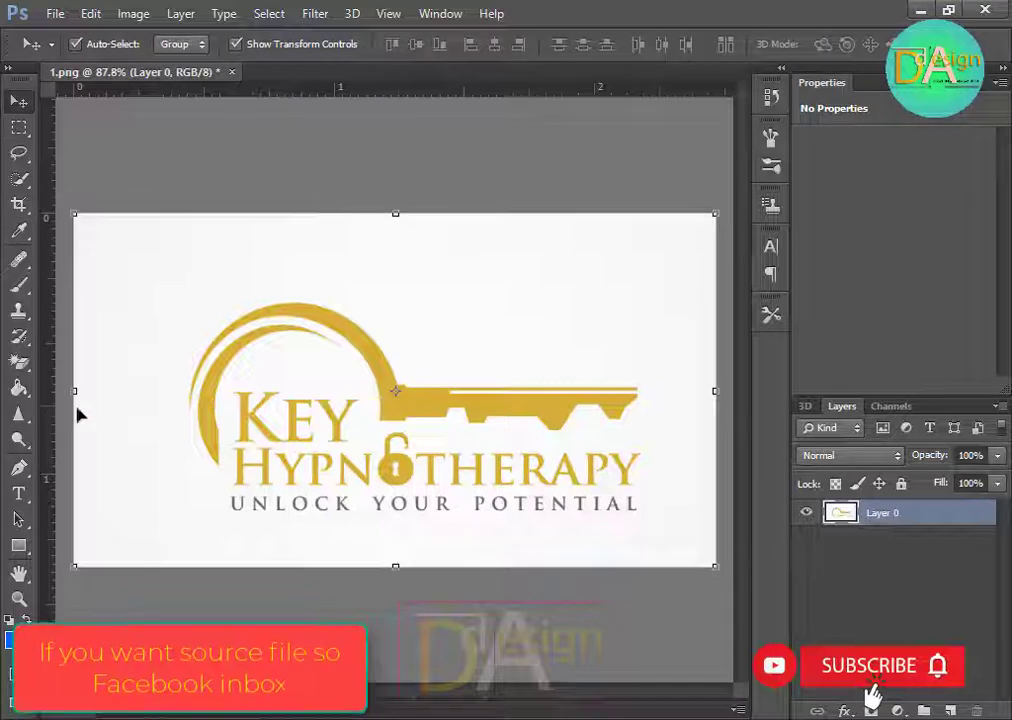
left_click(22, 380)
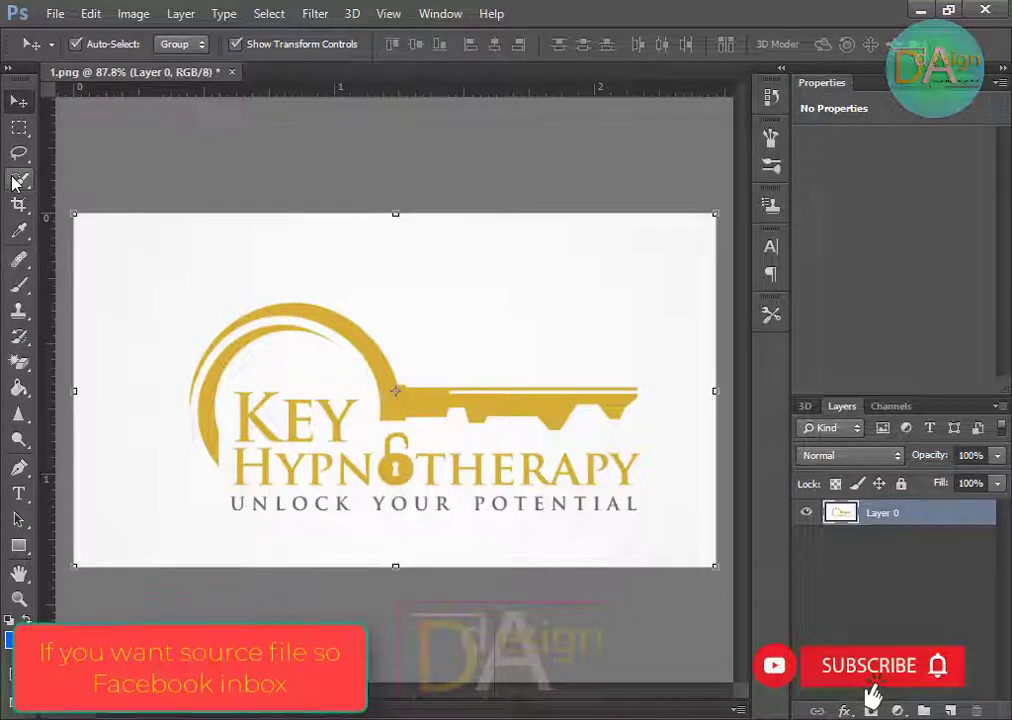
left_click(19, 285)
left_click(477, 300)
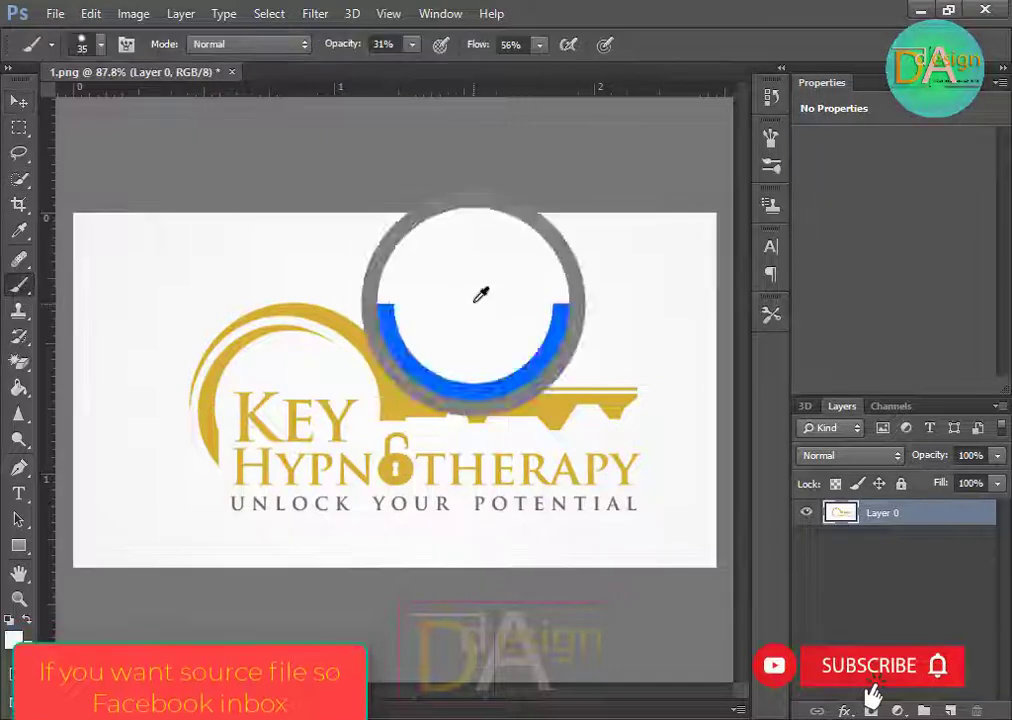
key("bracketright")
key("bracketright")
key("bracketright")
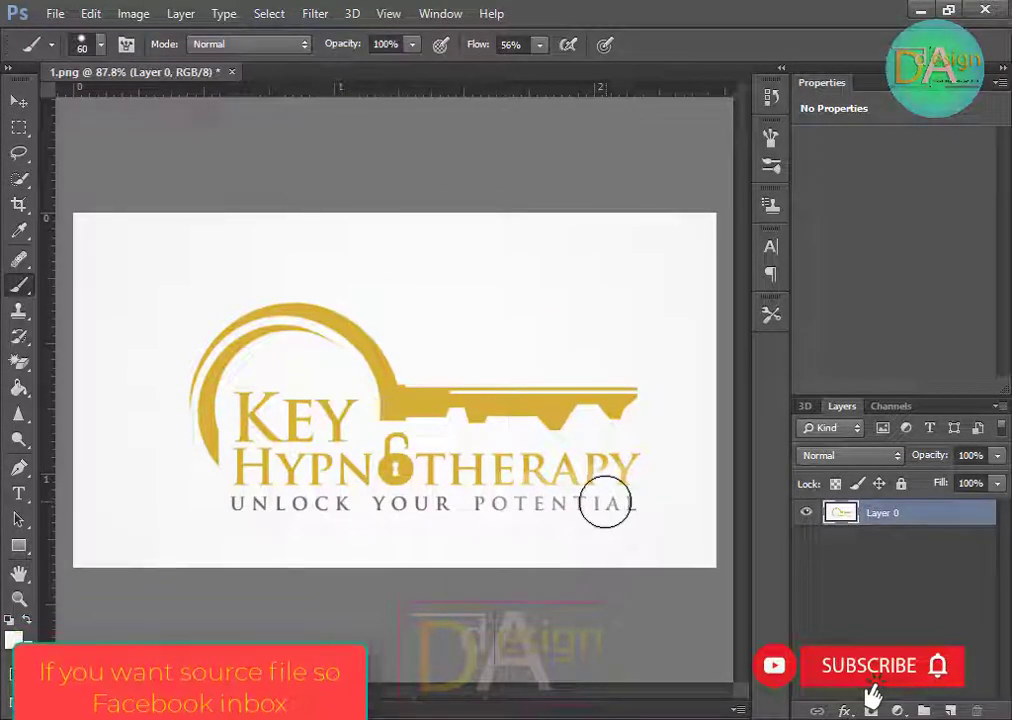
mouse_move(605, 503)
left_mouse_down()
mouse_move(429, 465)
mouse_move(501, 465)
mouse_move(251, 463)
mouse_move(400, 519)
mouse_move(628, 500)
left_mouse_up()
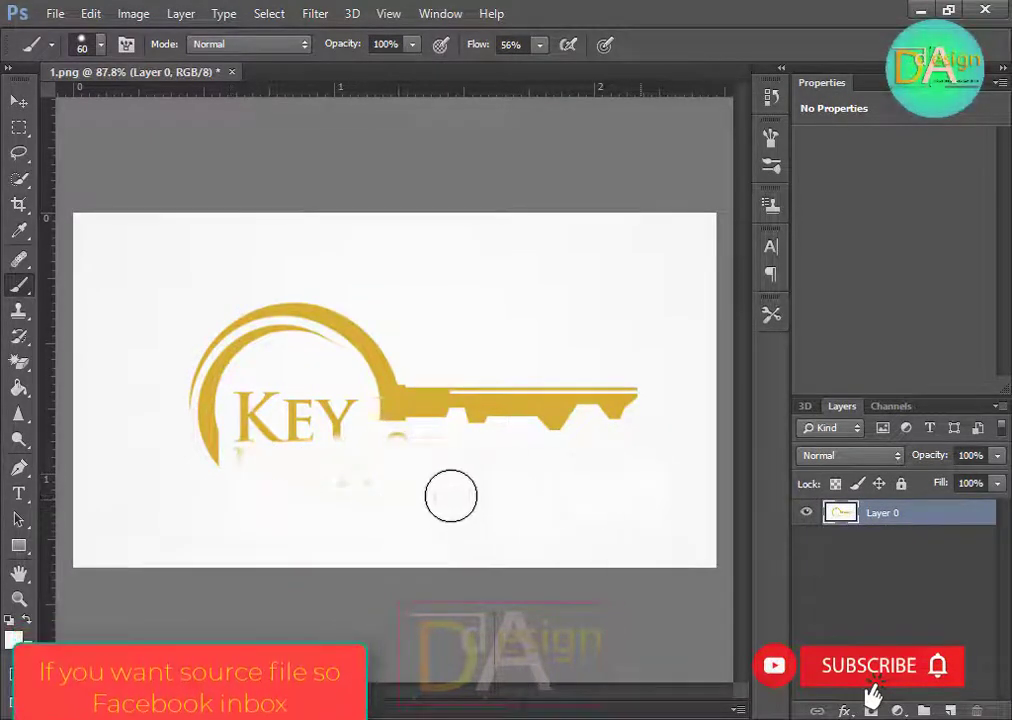
mouse_move(451, 496)
left_mouse_down()
mouse_move(363, 462)
mouse_move(323, 409)
mouse_move(252, 399)
mouse_move(260, 469)
left_mouse_up()
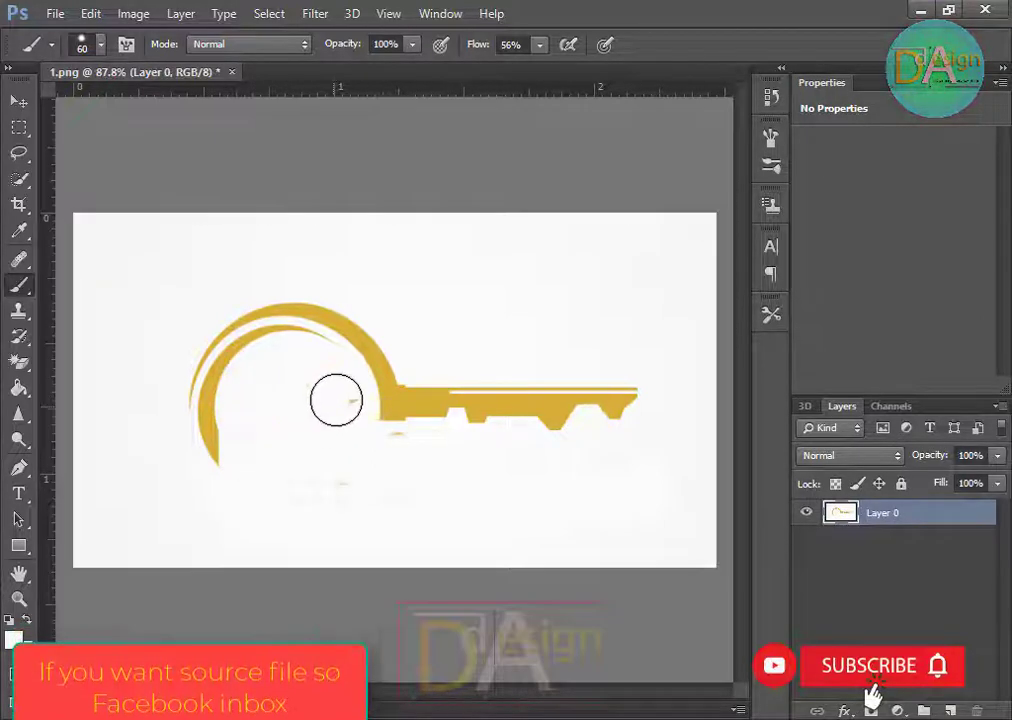
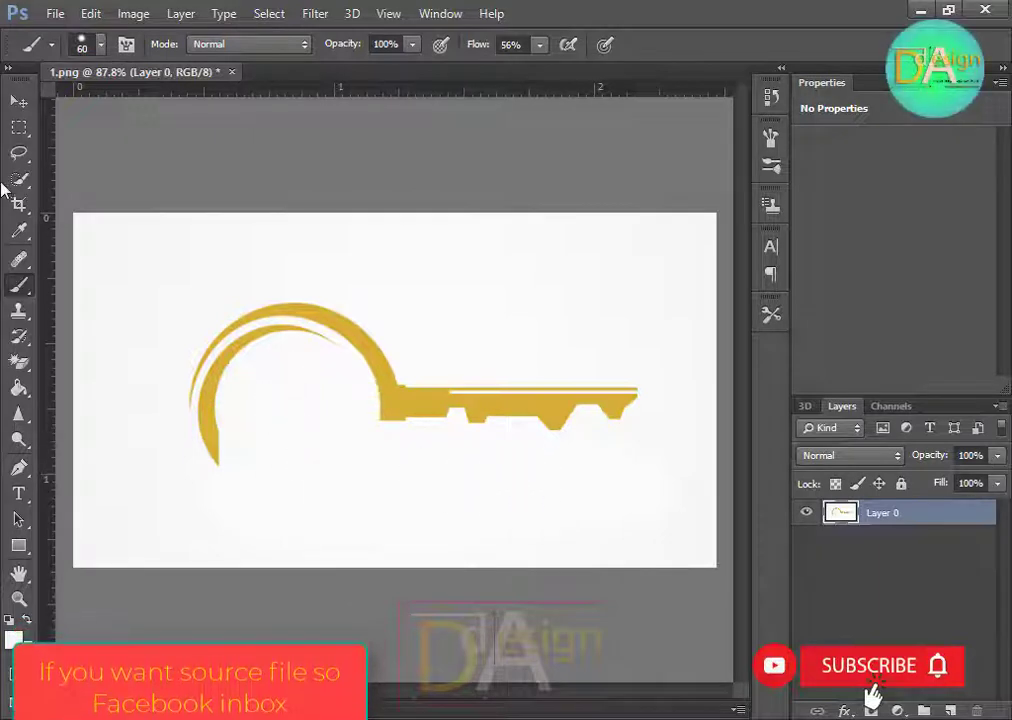
Erase the white background around the gold key with the Magic Eraser.
left_click(17, 364)
left_click(103, 299)
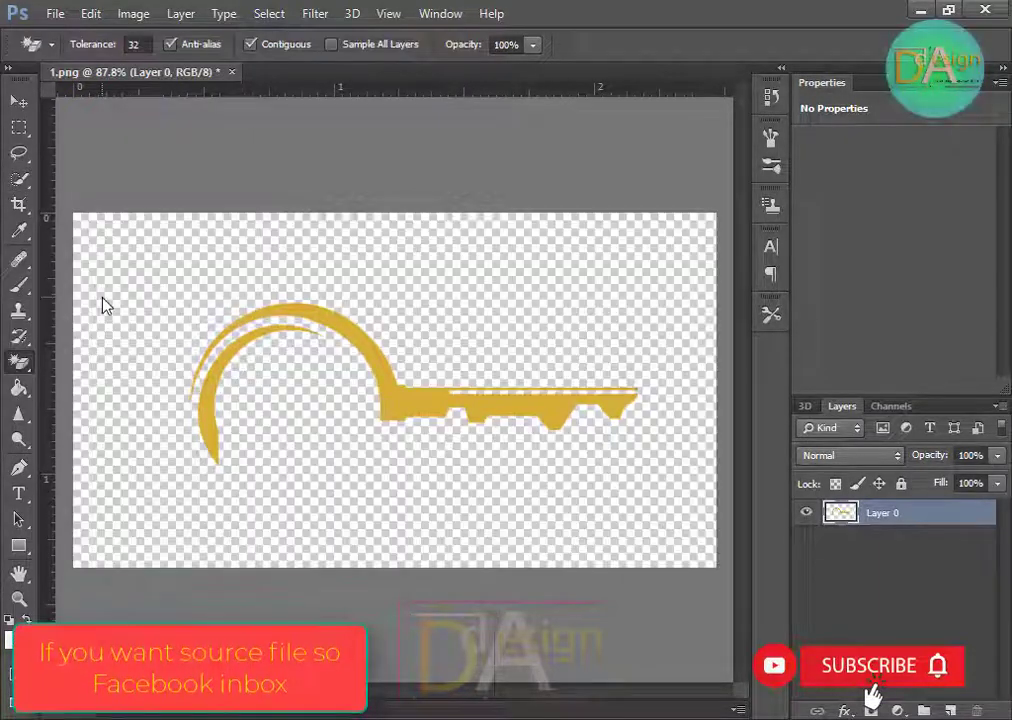
left_click(18, 101)
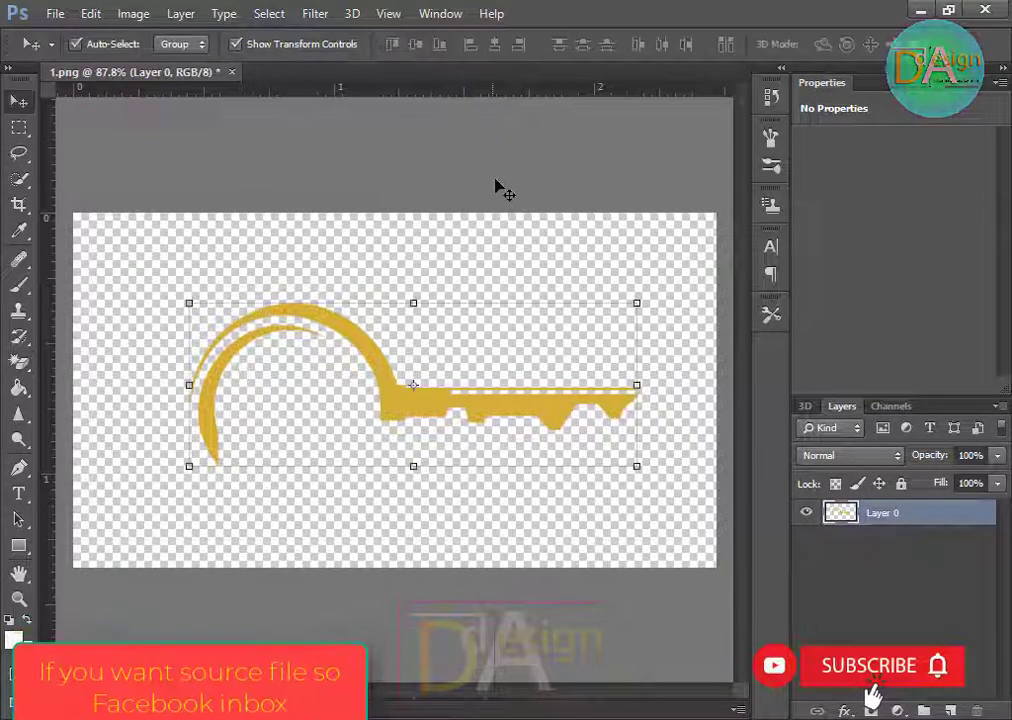
Turn the key black with Hue/Saturation, Lightness -100.
left_click(133, 13)
mouse_move(162, 64)
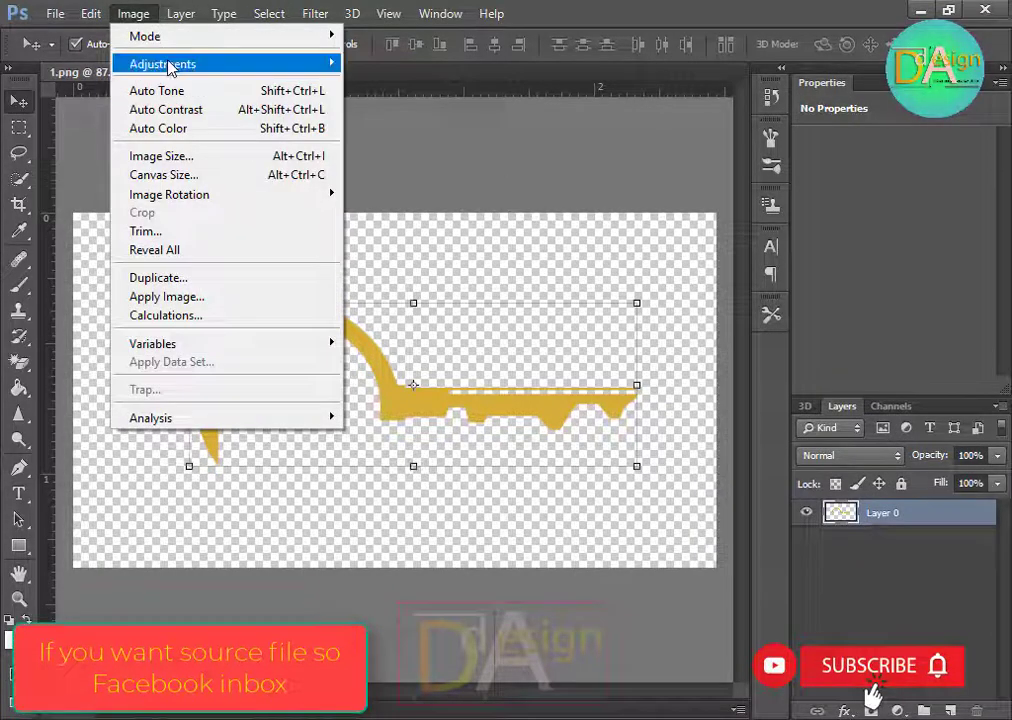
left_click(410, 166)
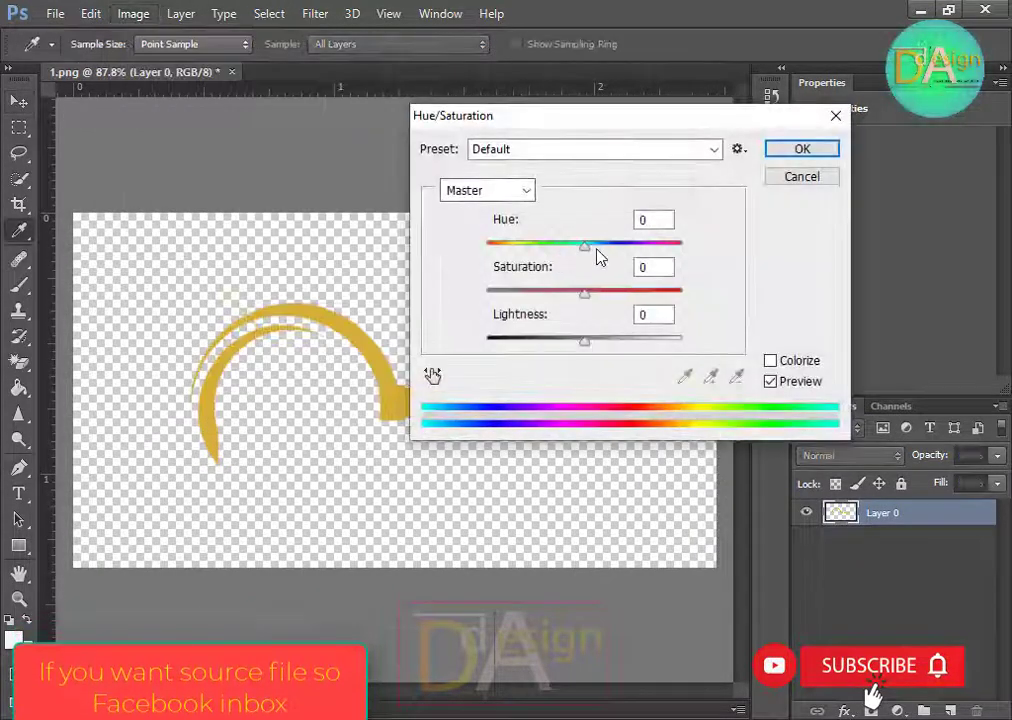
left_click_drag(585, 342, 455, 358)
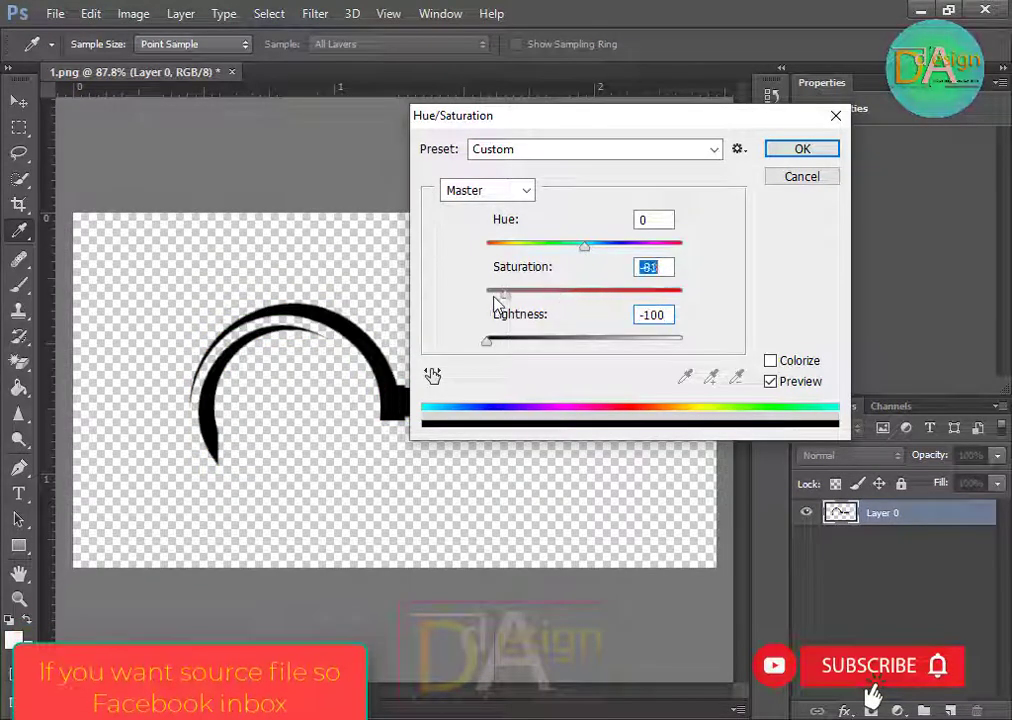
left_click(802, 150)
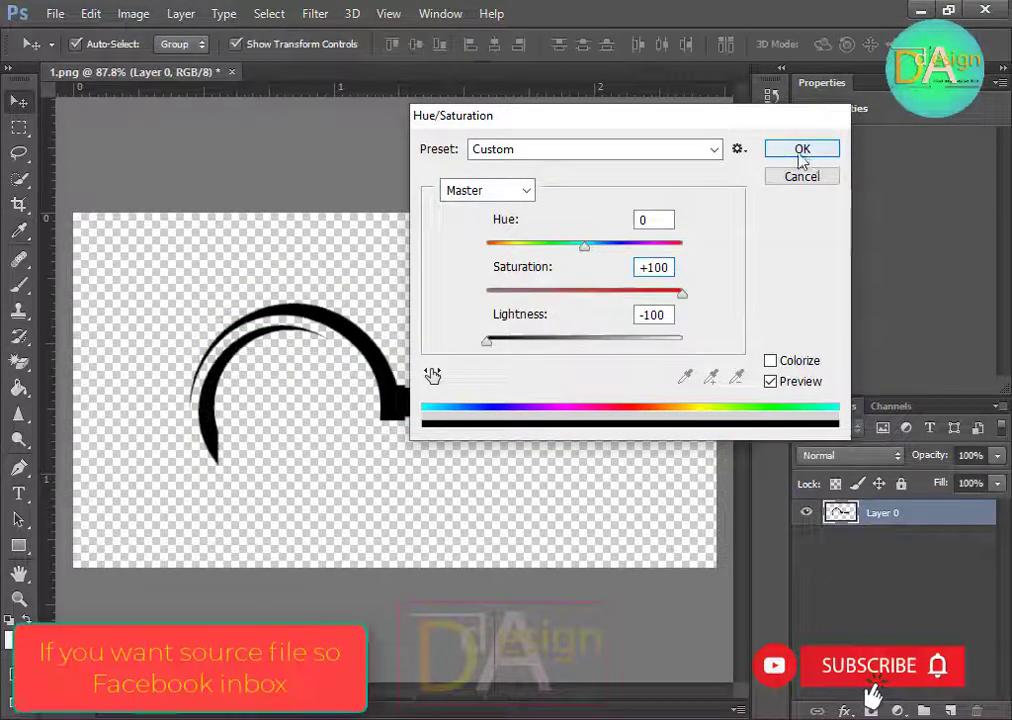
Apply a Levels midtone tweak to the black key.
key("i")
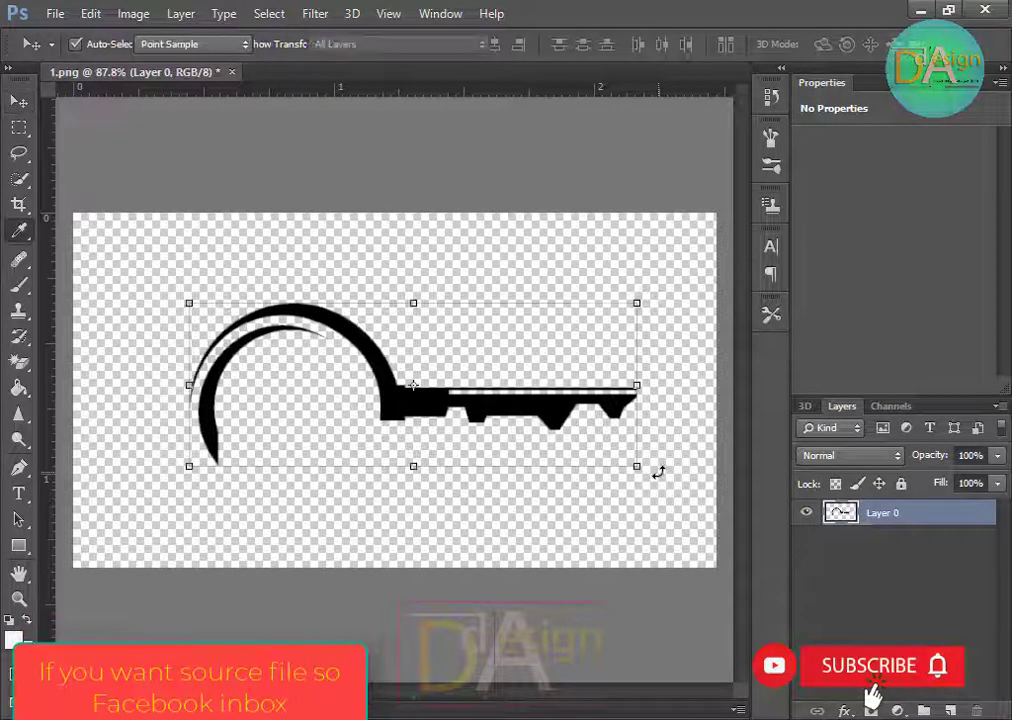
key("ctrl+l")
left_click_drag(750, 316, 641, 320)
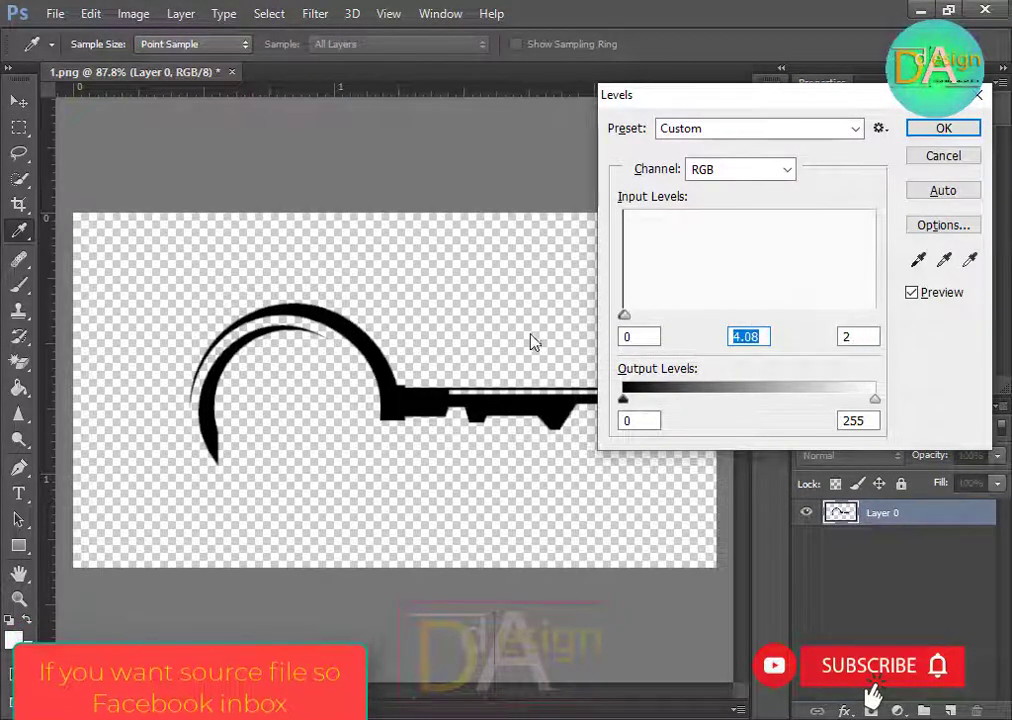
left_click(944, 129)
key("v")
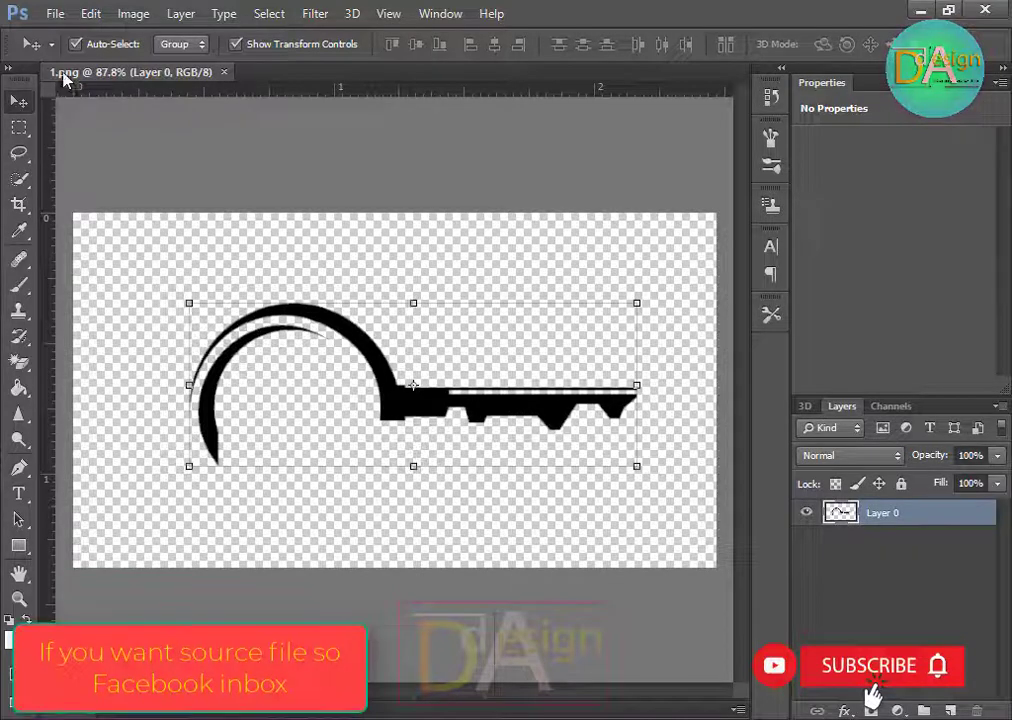
Save the key as PNG named 1 in the Key folder, replacing the existing file.
left_click(55, 13)
left_click(91, 250)
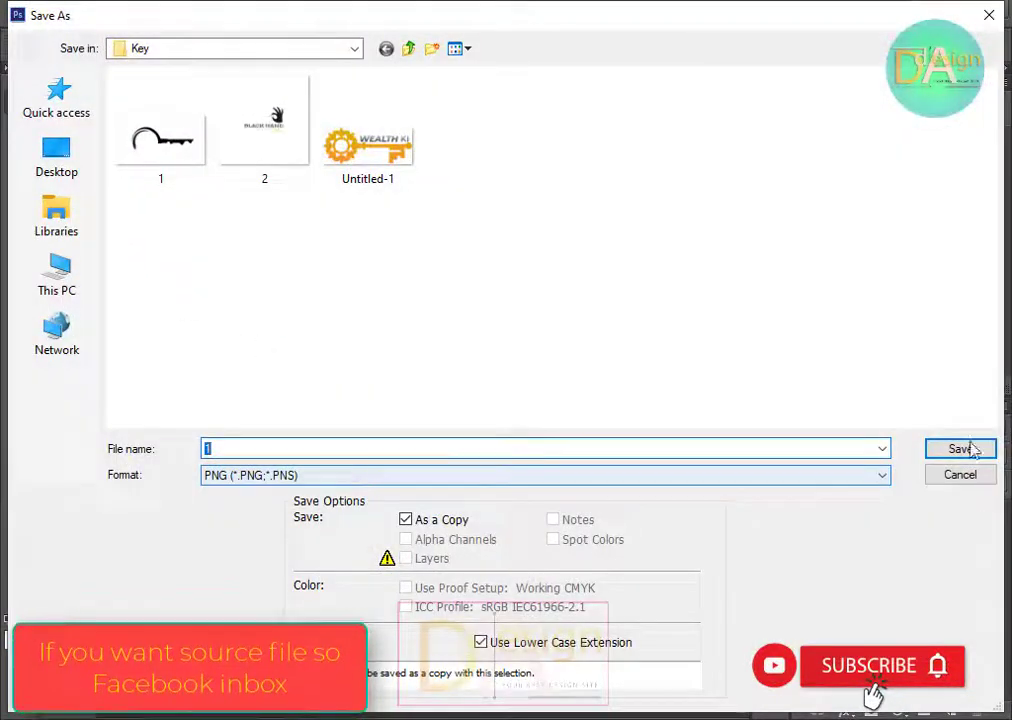
left_click(960, 449)
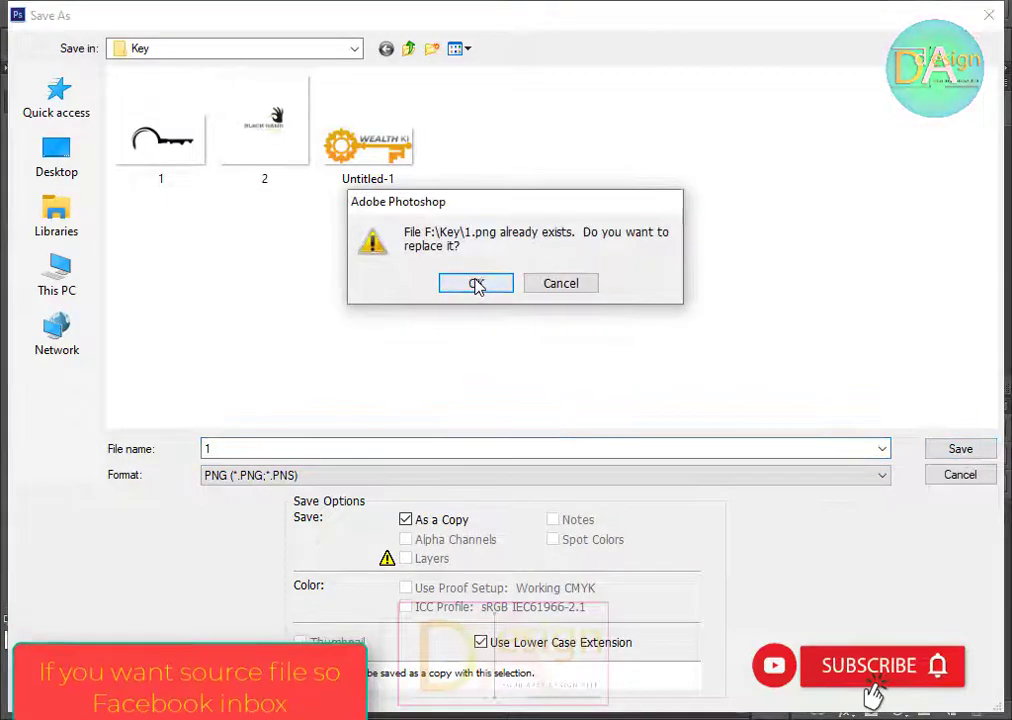
left_click(476, 284)
left_click(570, 230)
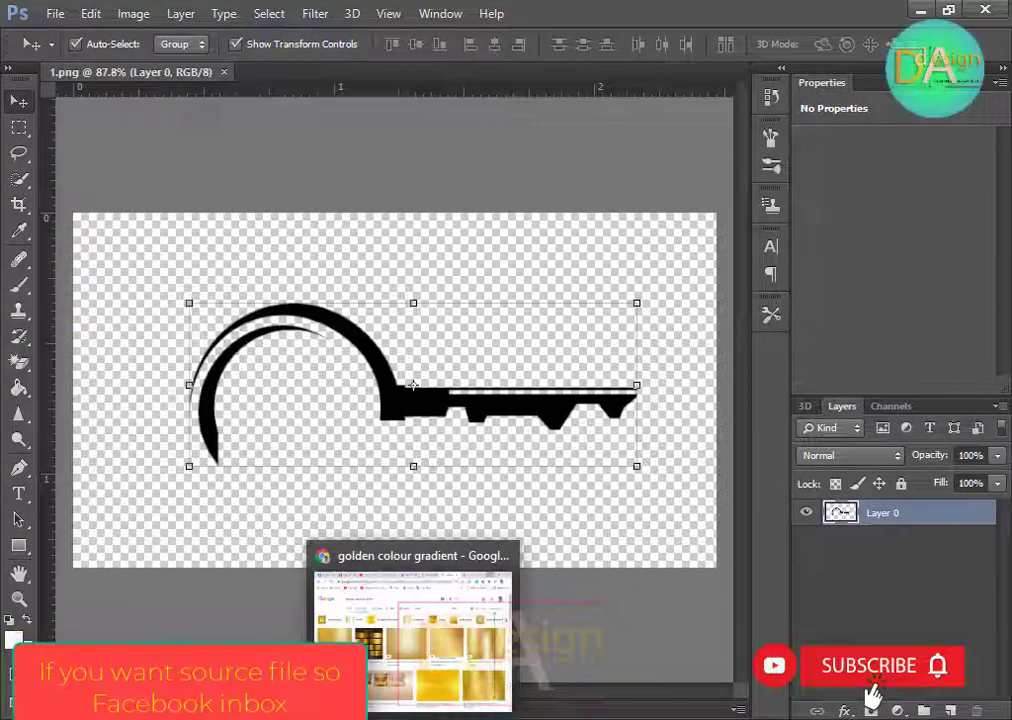
Create a new blank document in Adobe Illustrator.
left_click(410, 630)
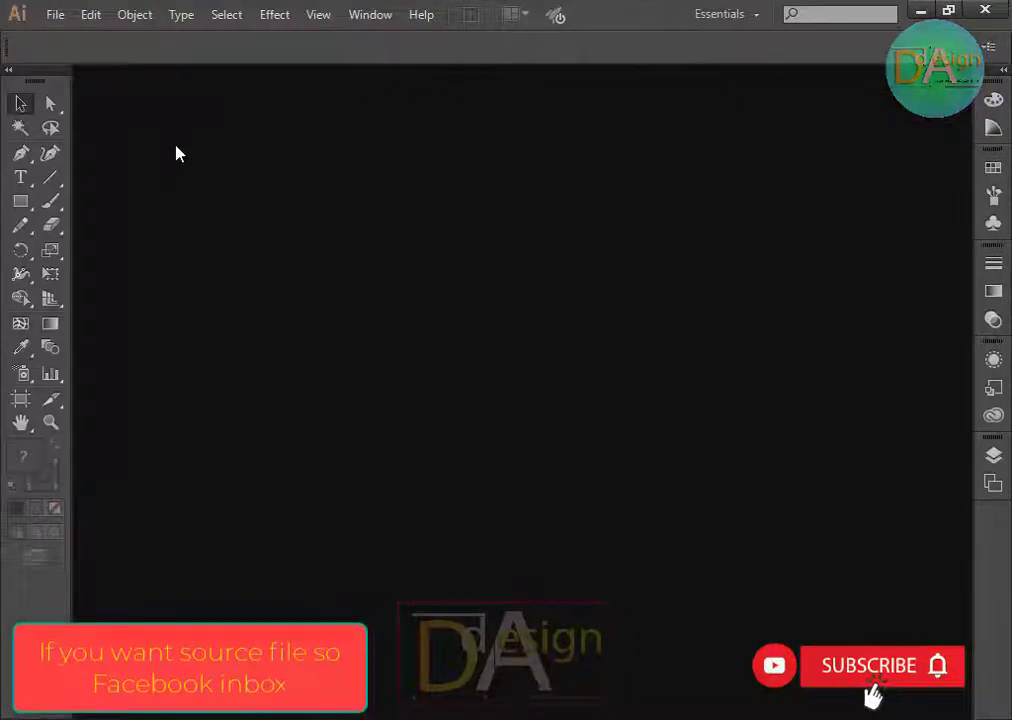
left_click(55, 14)
left_click(90, 37)
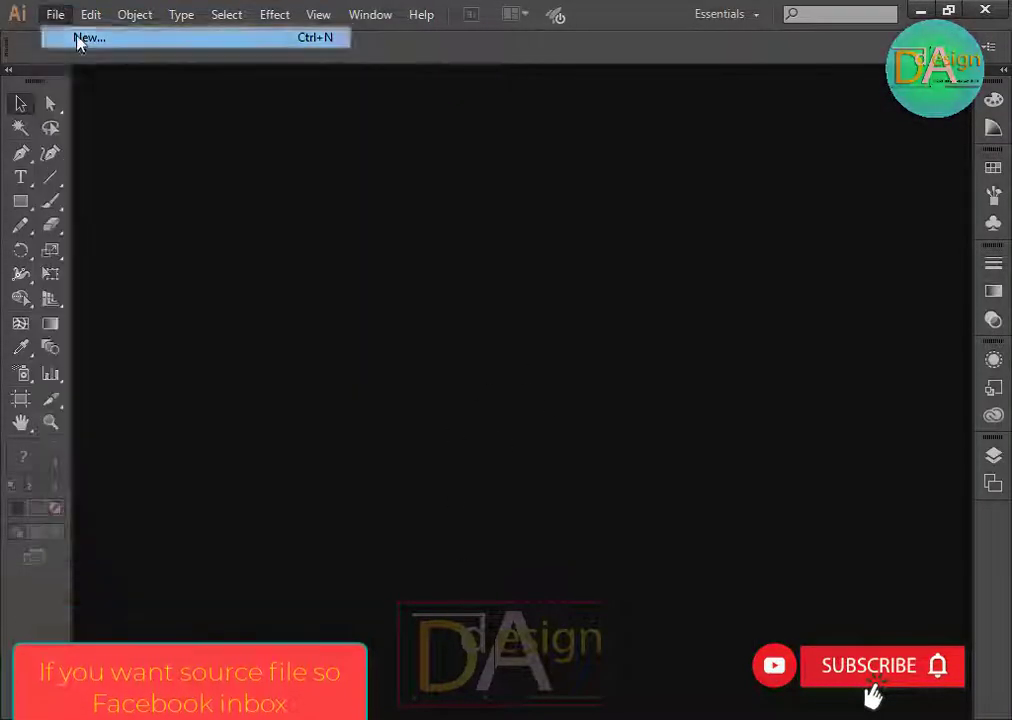
left_click(620, 548)
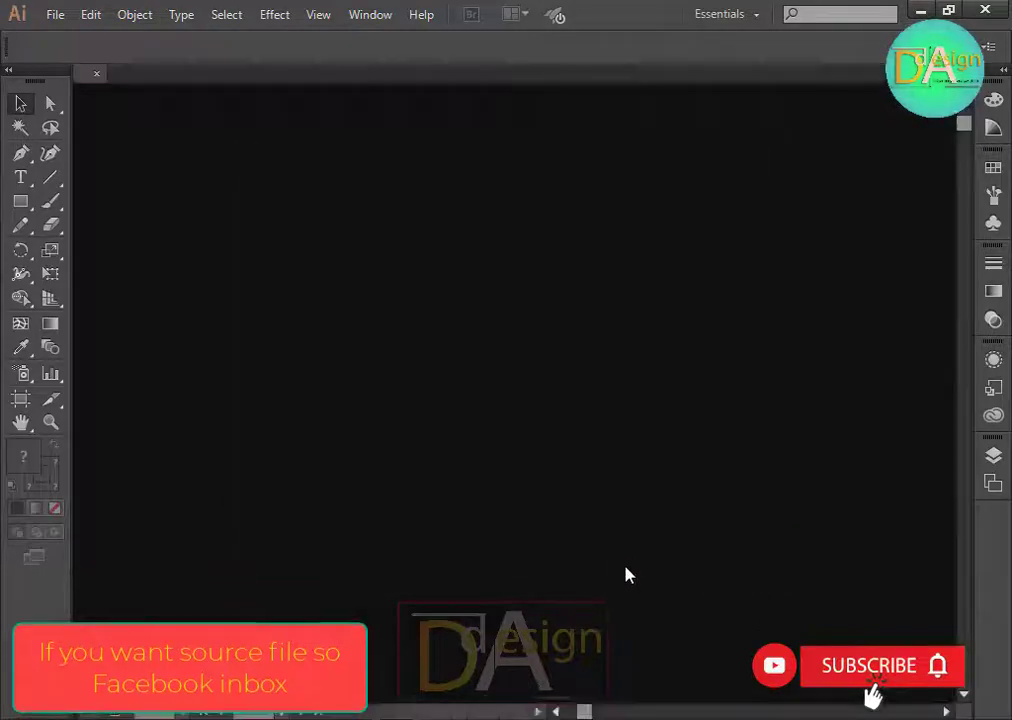
Place the black key 1.png, enlarge it about 2.5 times and centre it on the artboard.
left_click(55, 14)
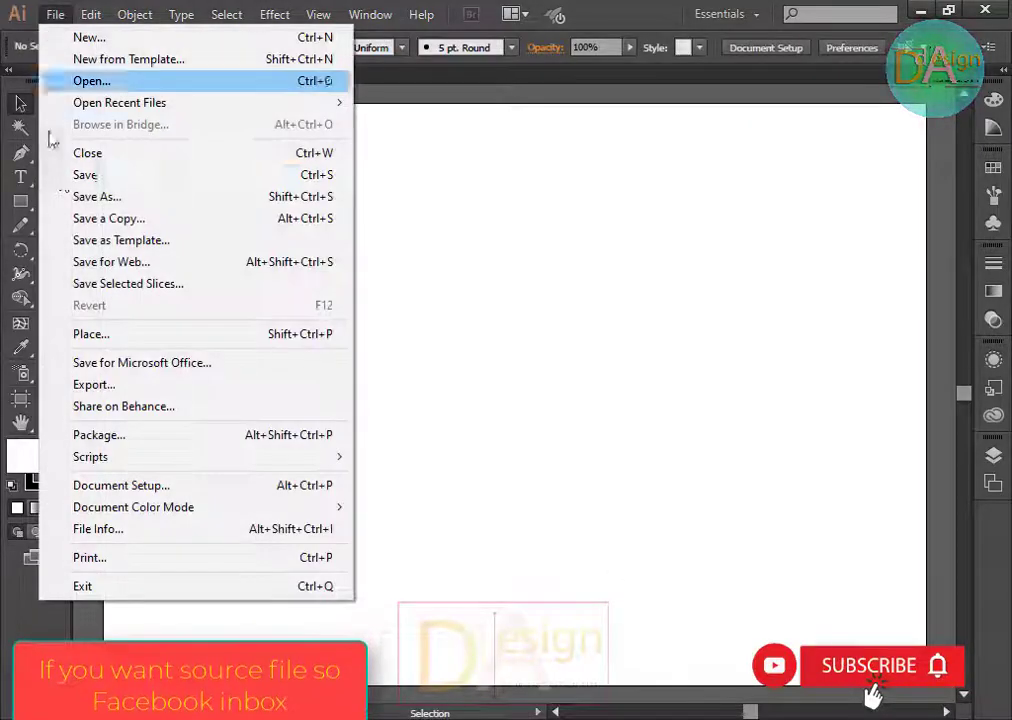
left_click(98, 340)
double_click(233, 196)
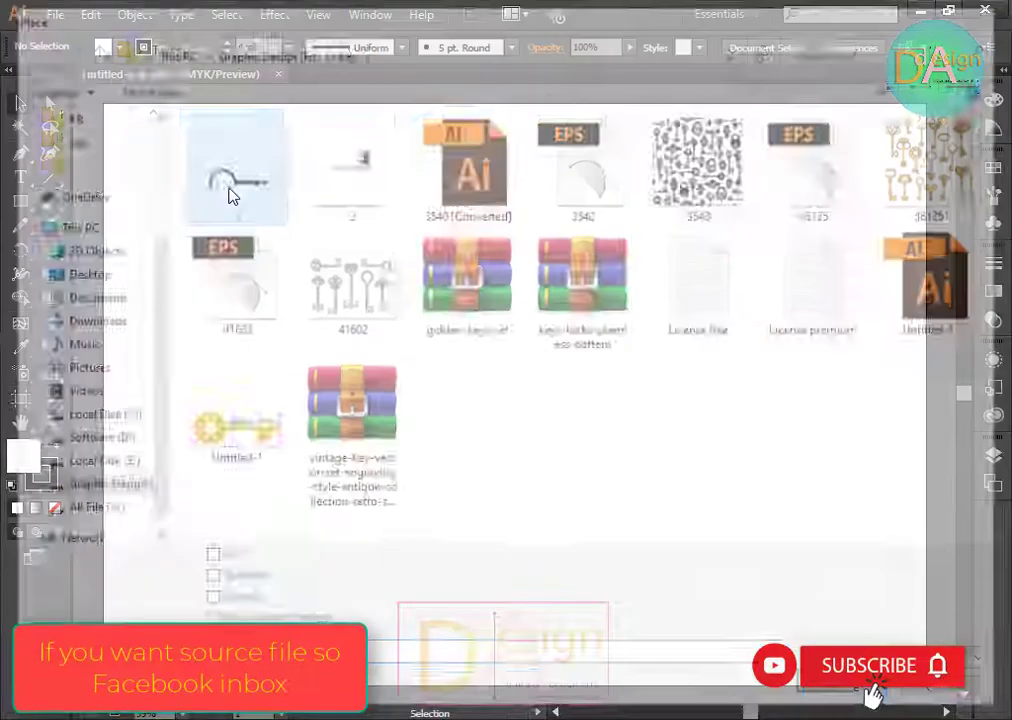
left_click(342, 300)
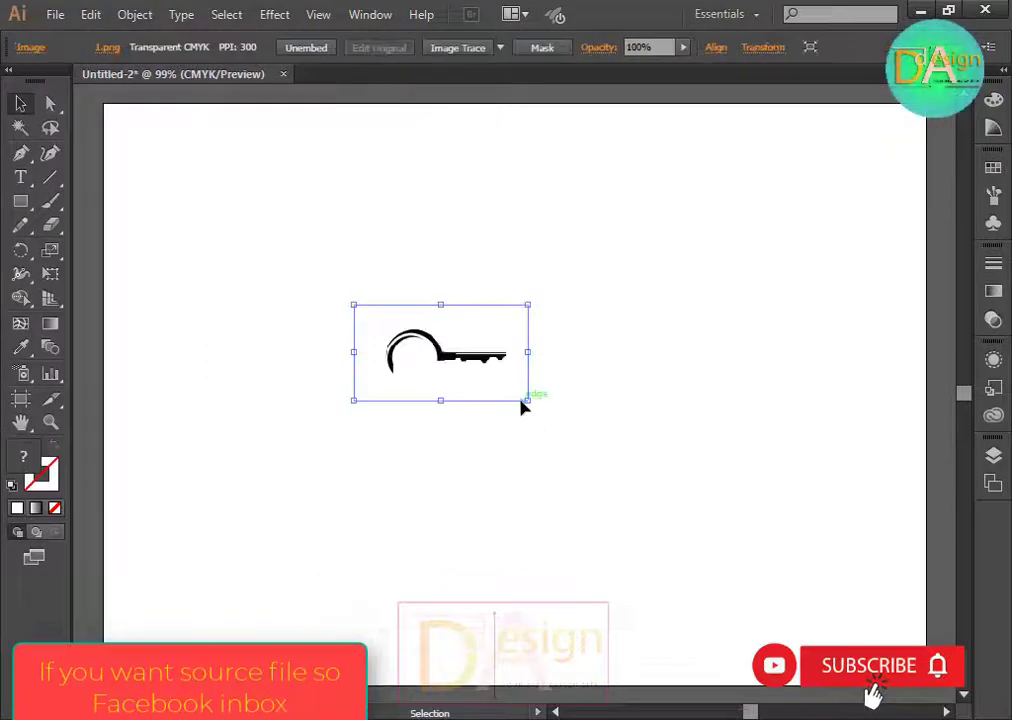
mouse_move(525, 400)
left_mouse_down()
mouse_move(682, 510)
mouse_move(795, 558)
left_mouse_up()
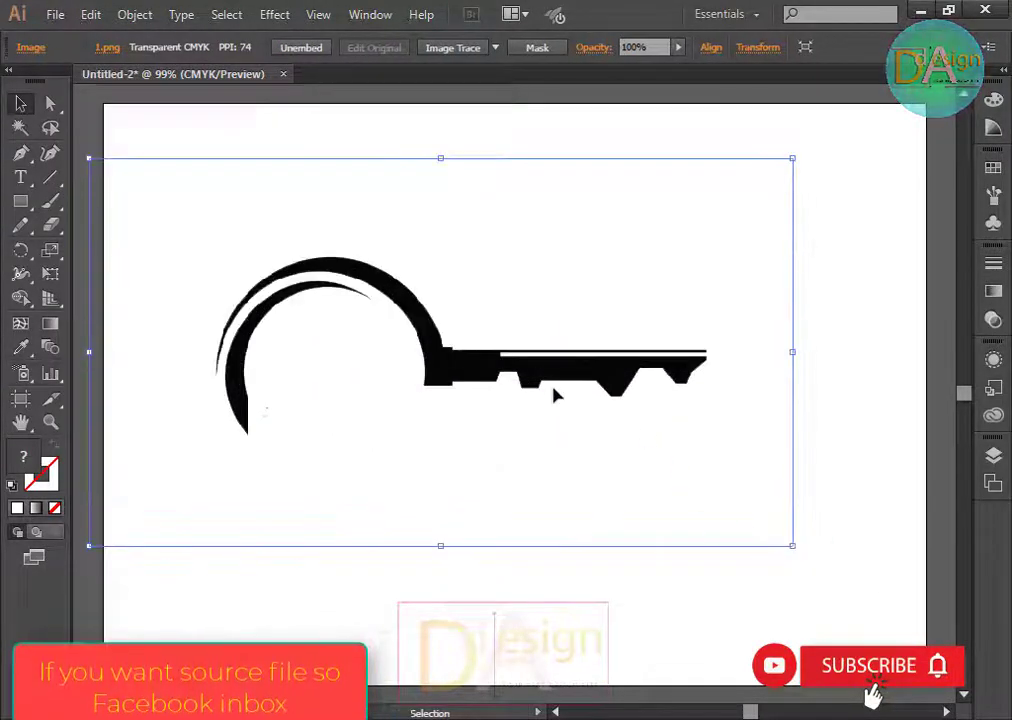
left_click_drag(556, 395, 639, 412)
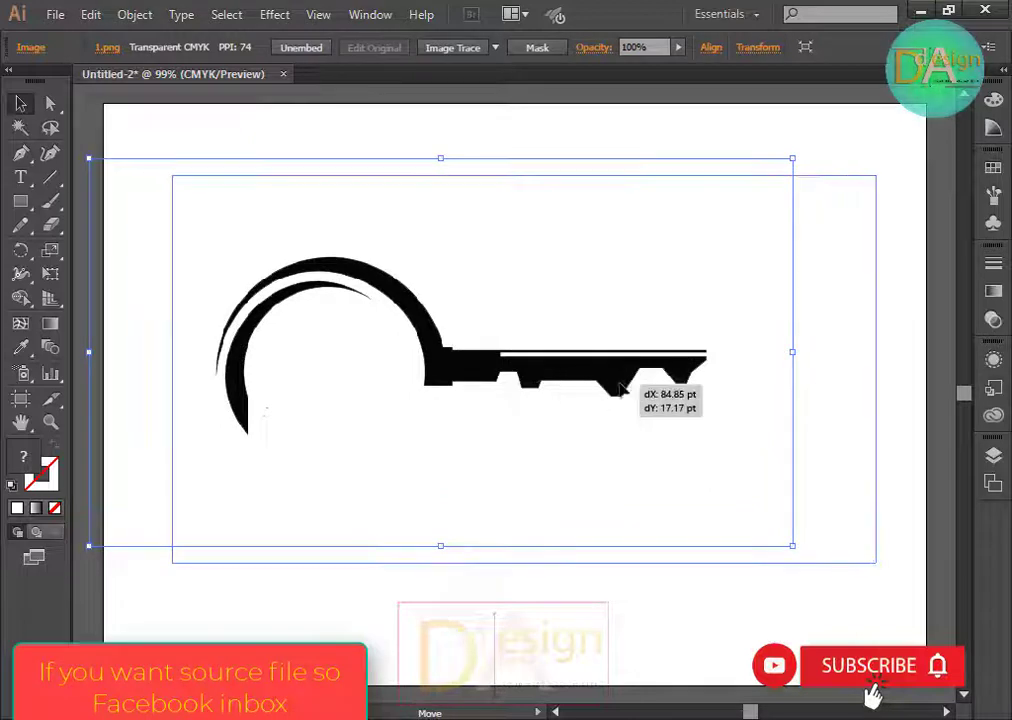
Image Trace the key with Low Fidelity Photo, expand it and ungroup the paths.
left_click(495, 47)
left_click(530, 135)
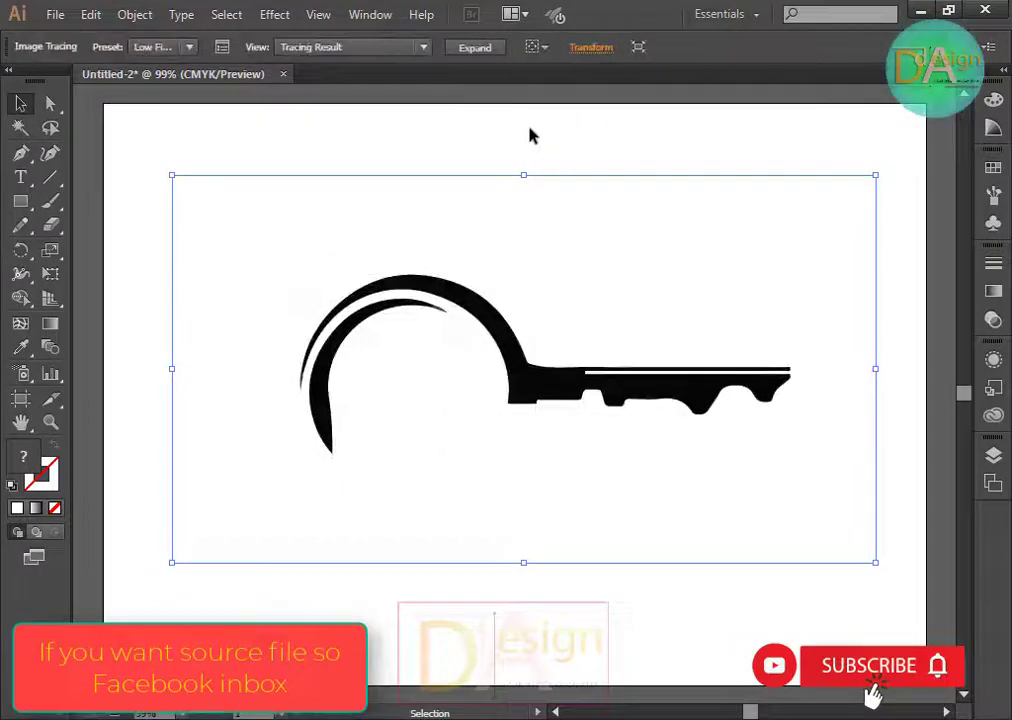
left_click(477, 48)
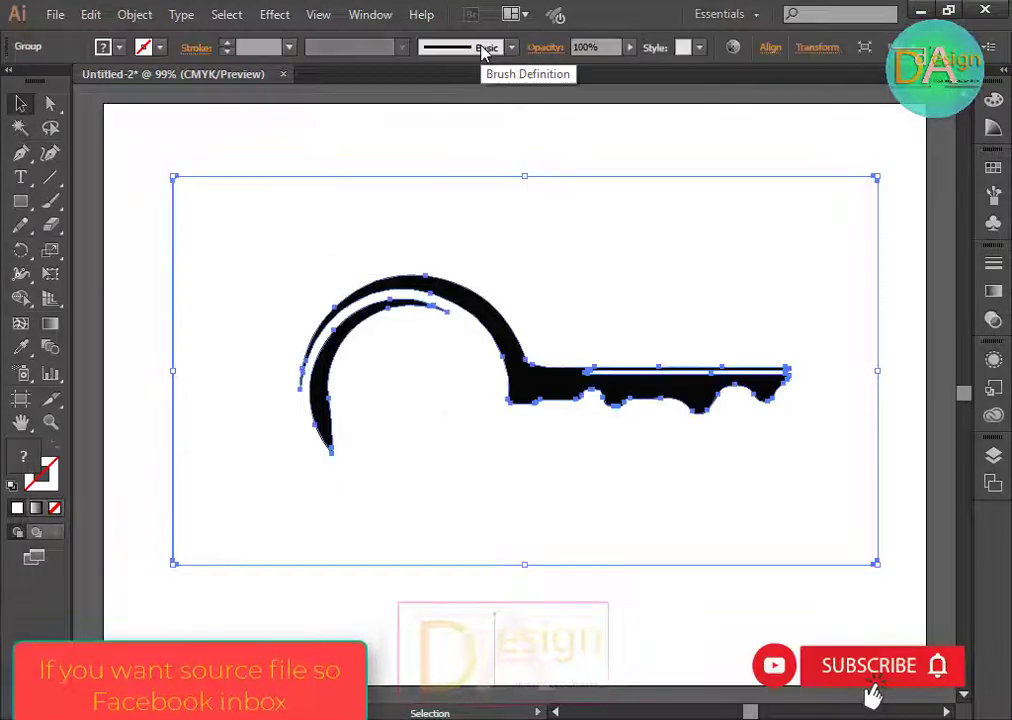
right_click(612, 270)
left_click(703, 377)
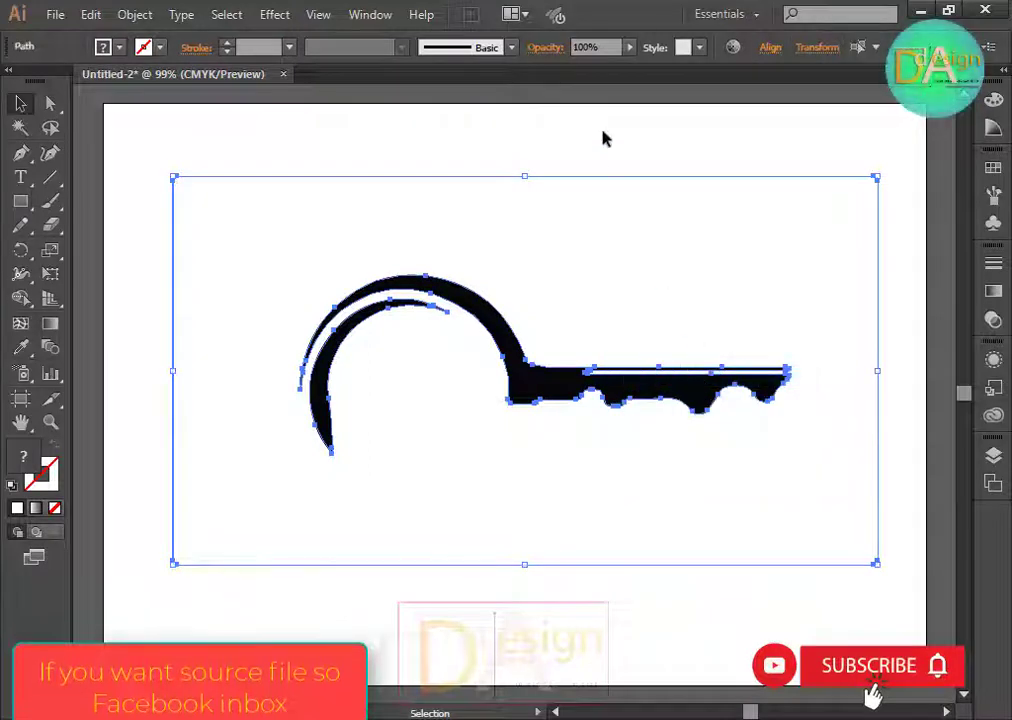
Delete the white background paths, then bring up the Wealth ki contest brief in Chrome.
left_click(592, 308)
left_click(705, 264)
left_click(734, 255)
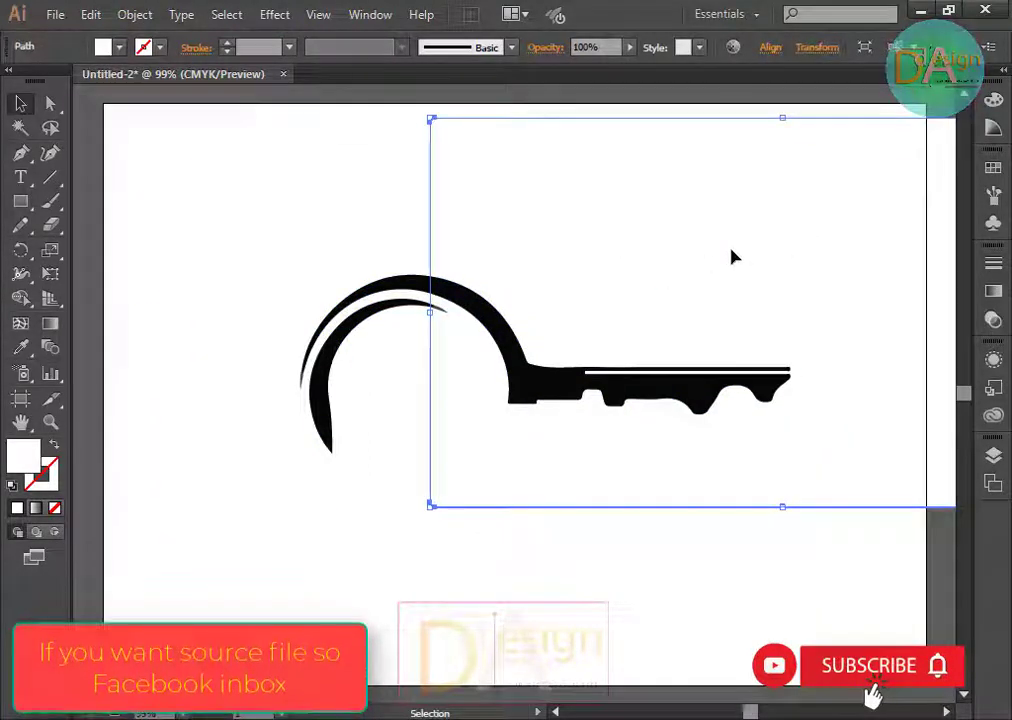
key("Delete")
left_click_drag(233, 237, 809, 431)
key("a")
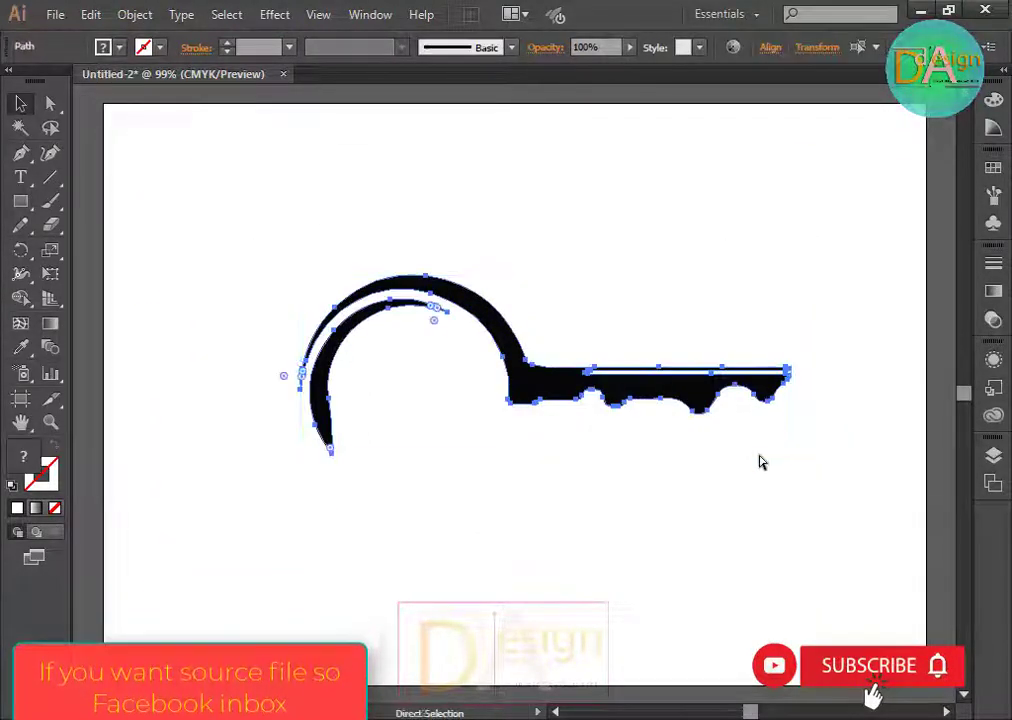
key("v")
left_click(739, 530)
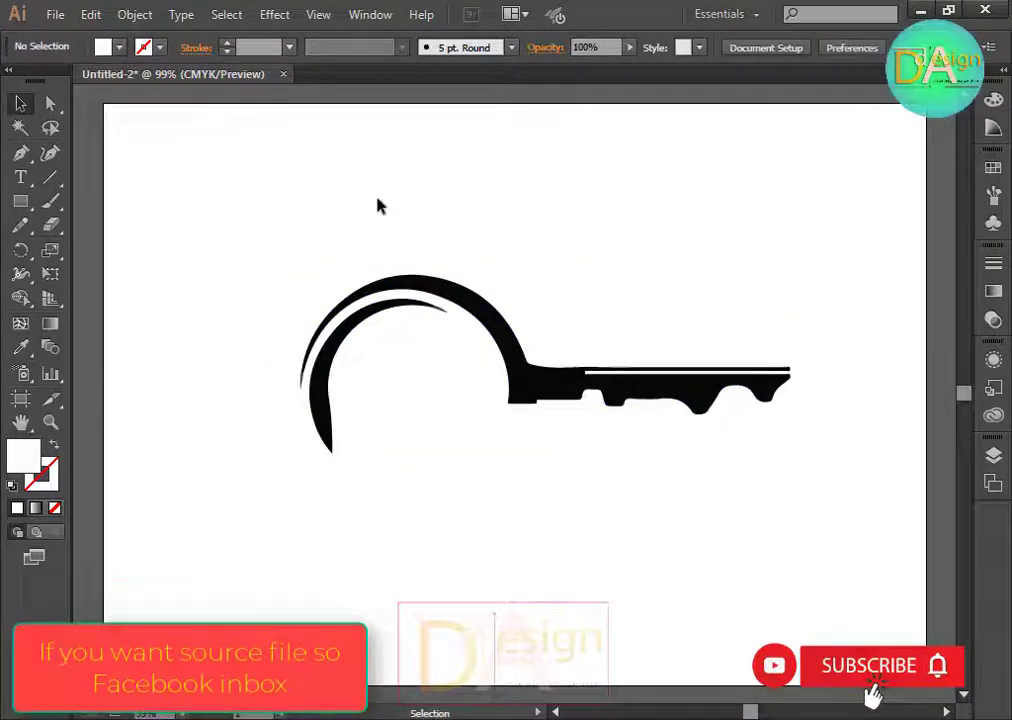
key("alt+Tab")
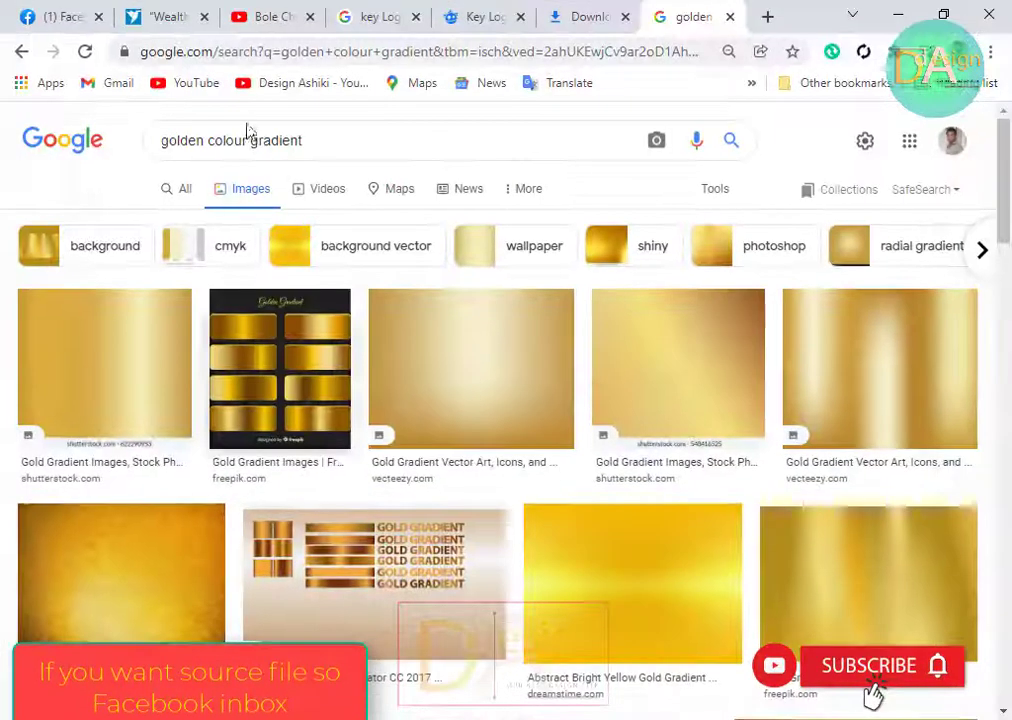
left_click(168, 18)
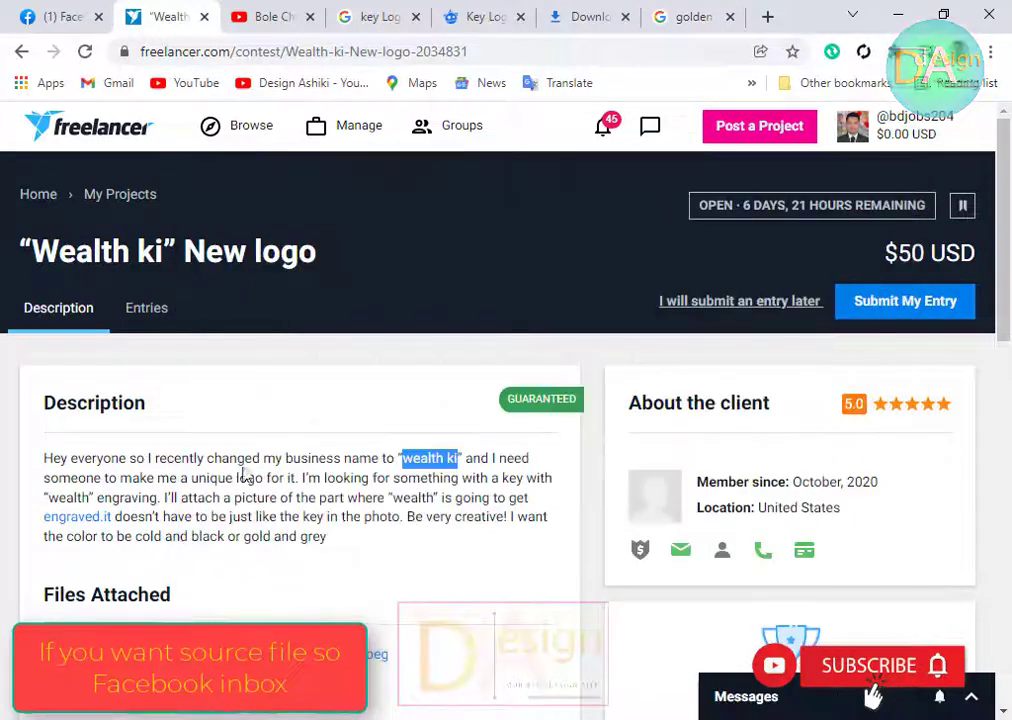
Type 'wealth ki' in Illustrator and scale it up beneath the key.
left_click(898, 14)
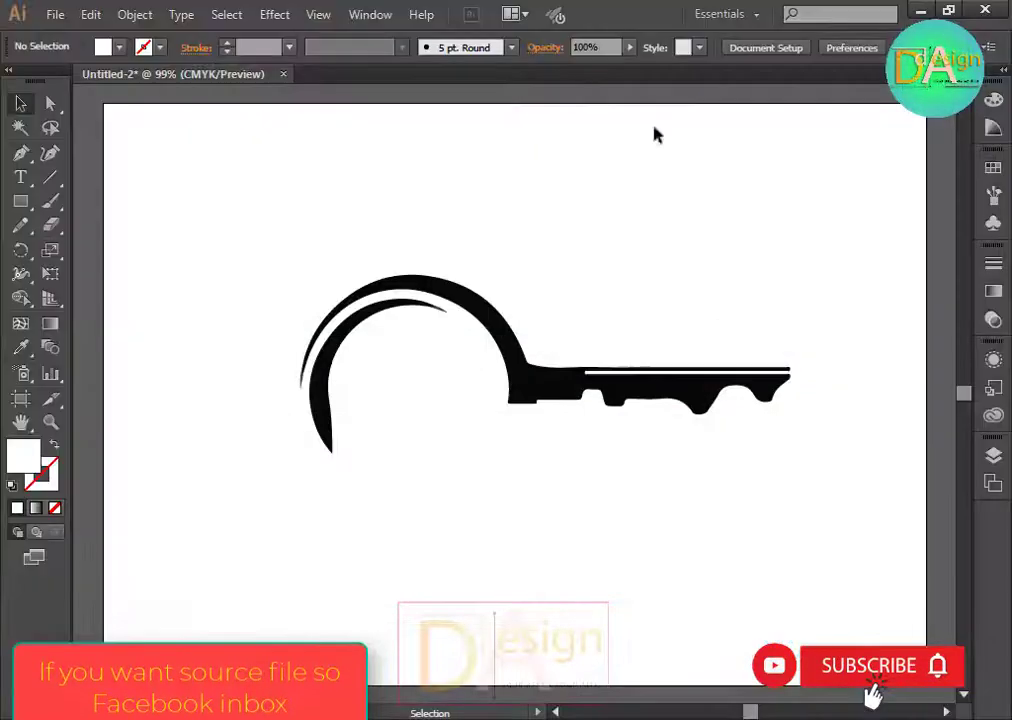
left_click(21, 178)
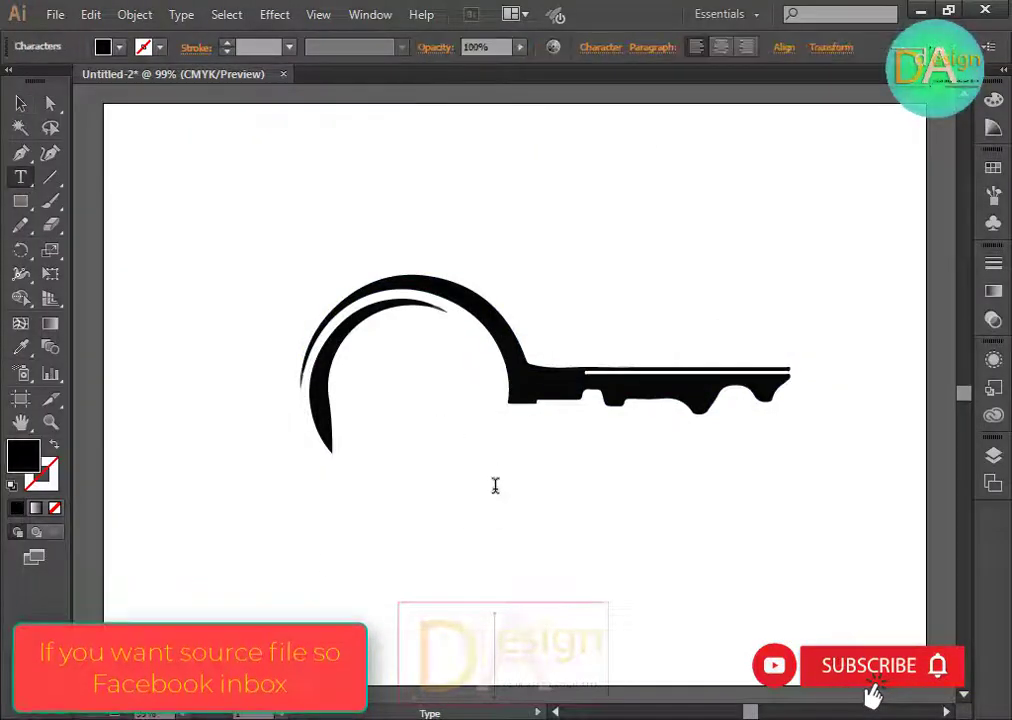
type("wealth ki")
left_click(22, 103)
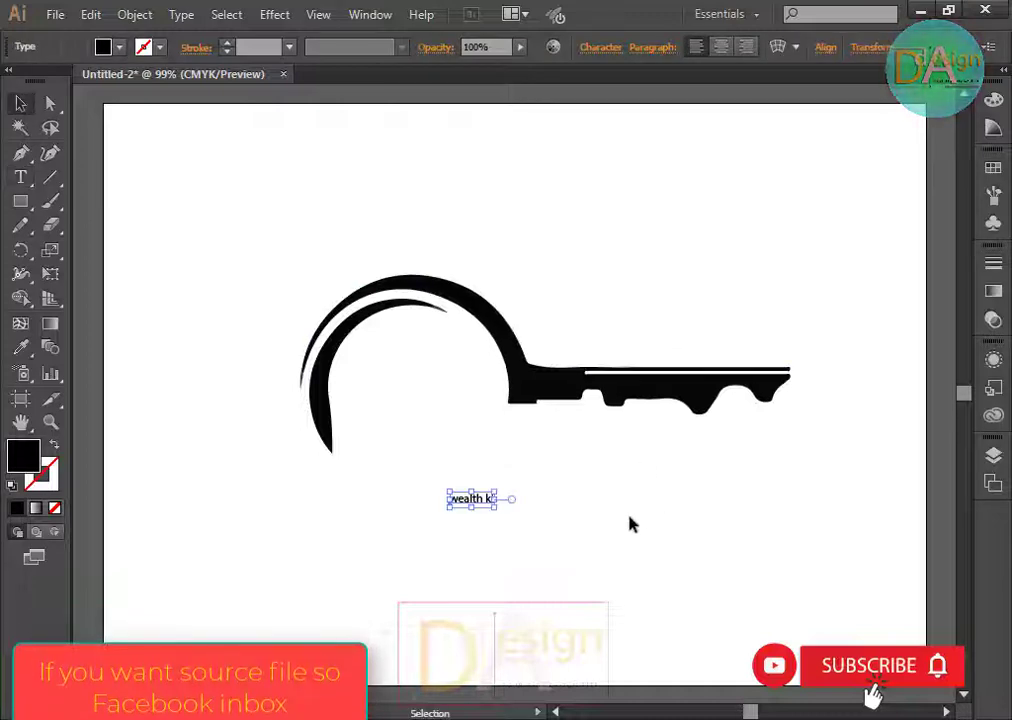
left_click_drag(497, 509, 700, 583)
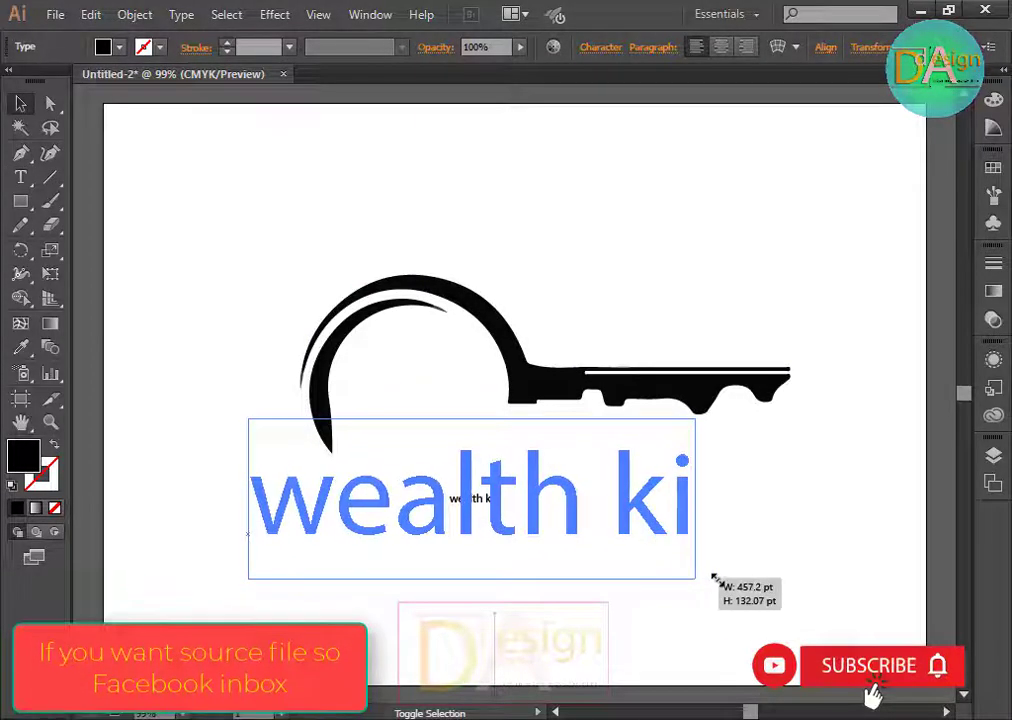
left_click_drag(550, 505, 635, 486)
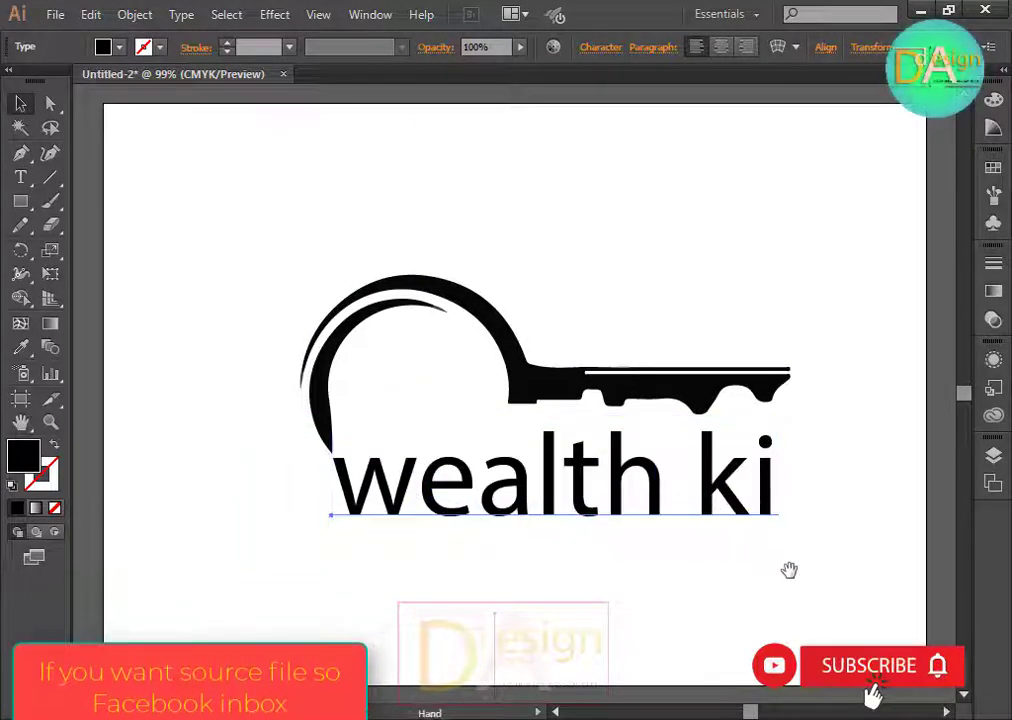
left_click_drag(788, 571, 718, 566)
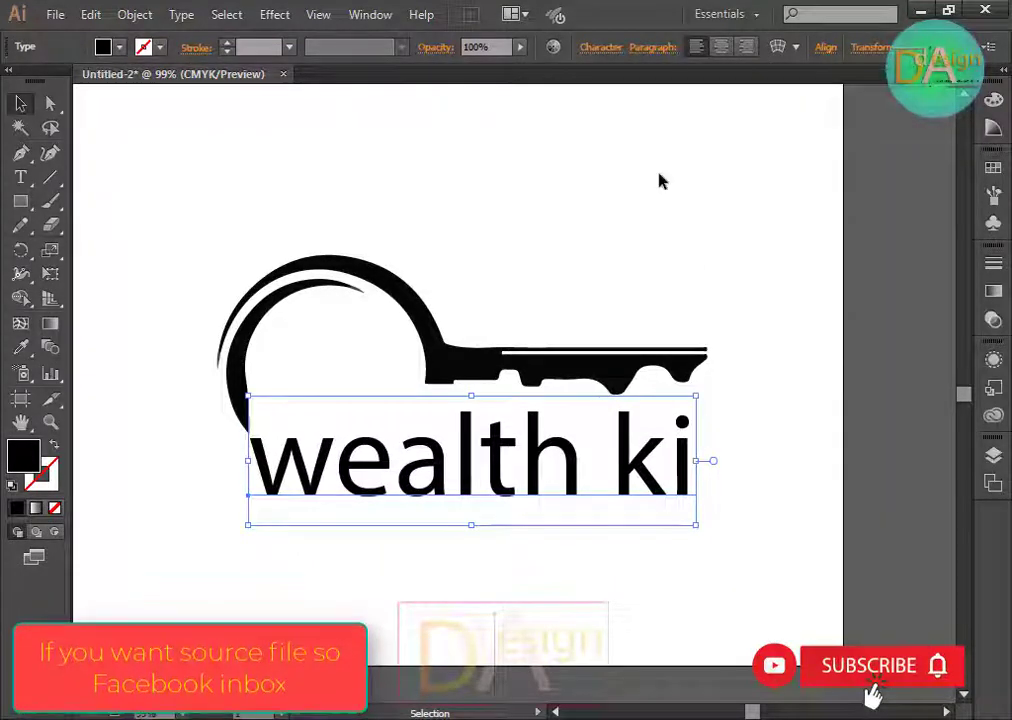
Set the text to Palatino Linotype with All Caps in the Character panel.
left_click(600, 47)
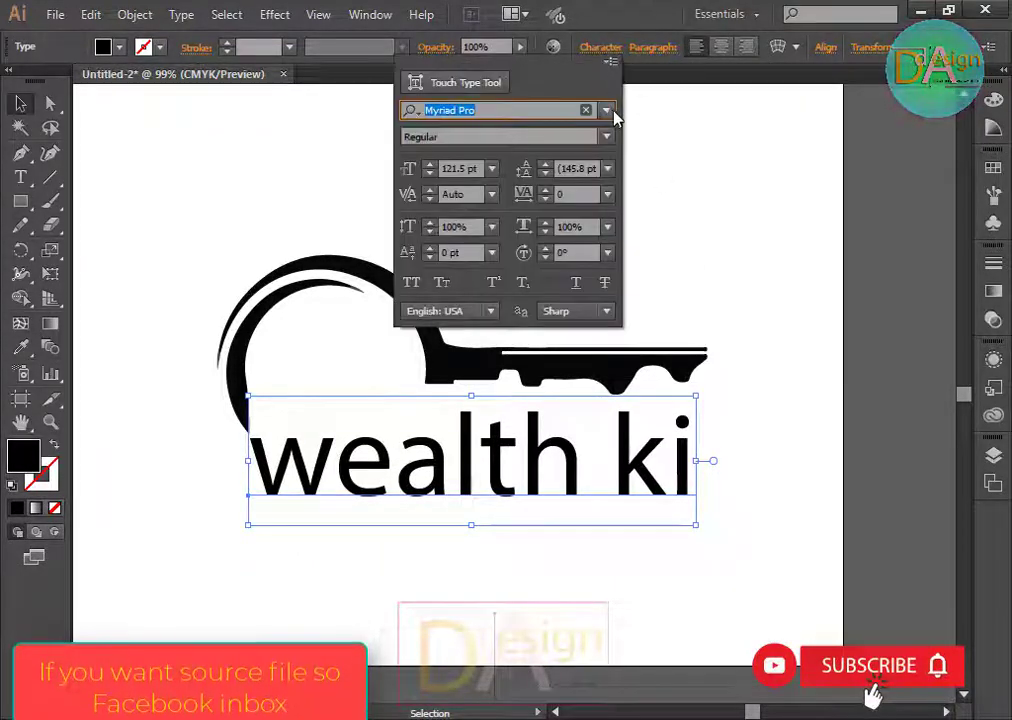
left_click(607, 111)
scroll(500, 412, "down", 10)
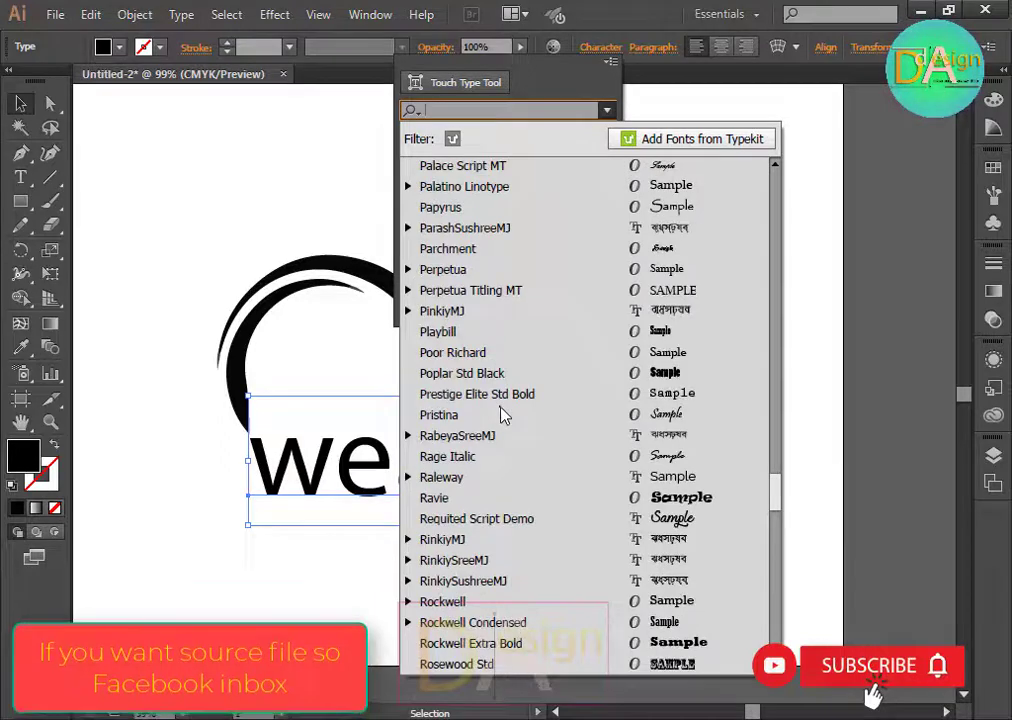
left_click(536, 190)
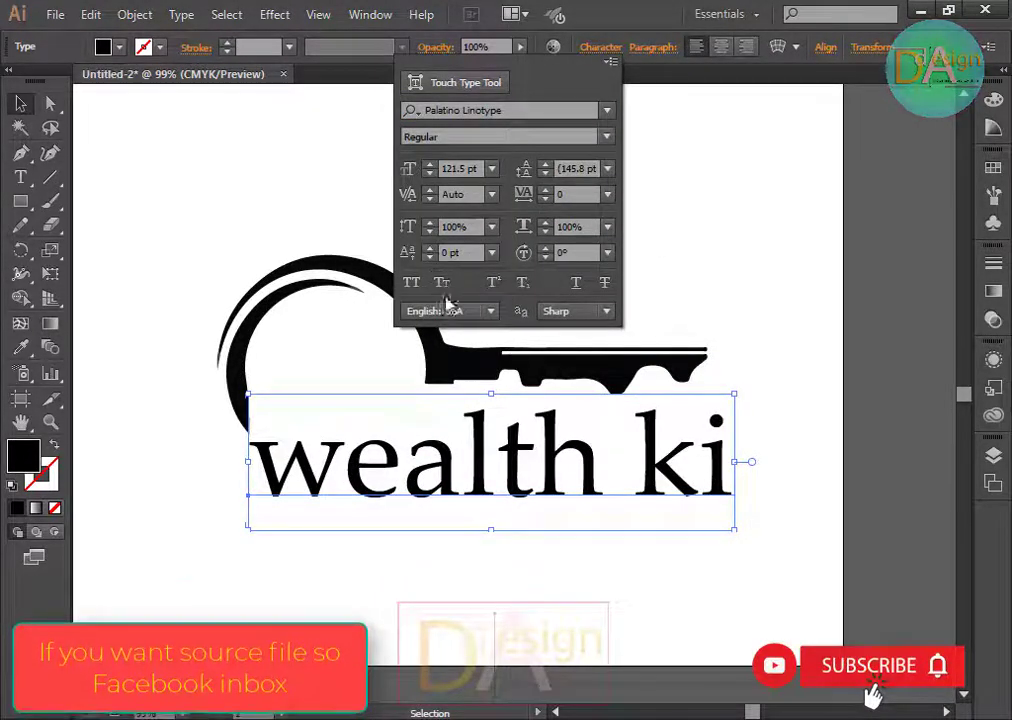
left_click(411, 283)
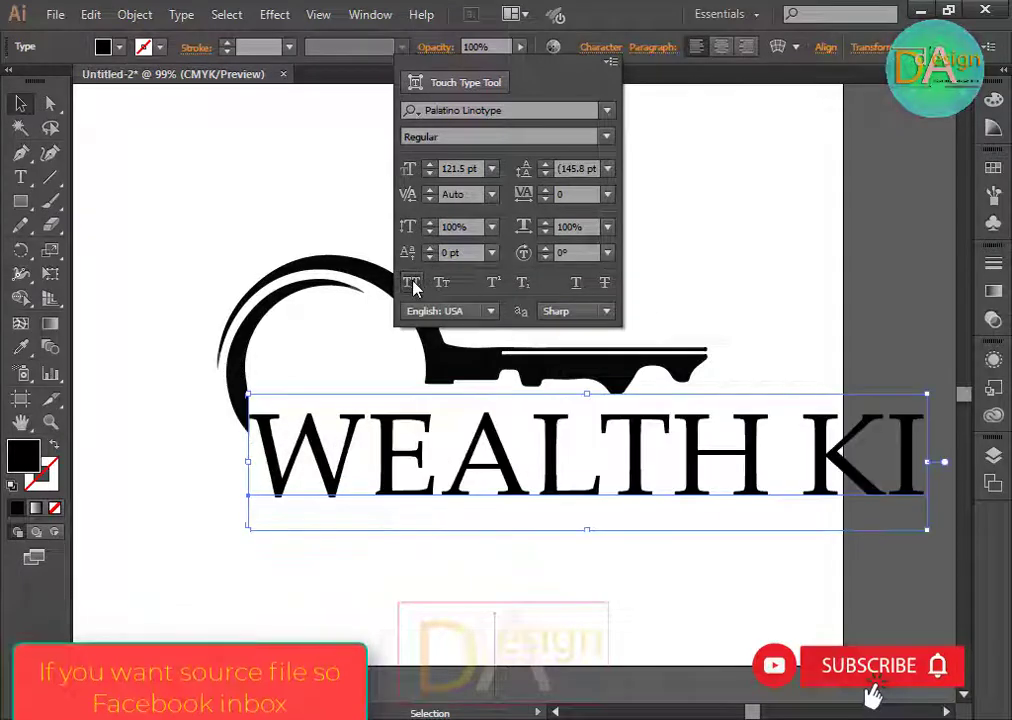
Change the text font to Lucida Fax Demibold Italic.
left_click(606, 110)
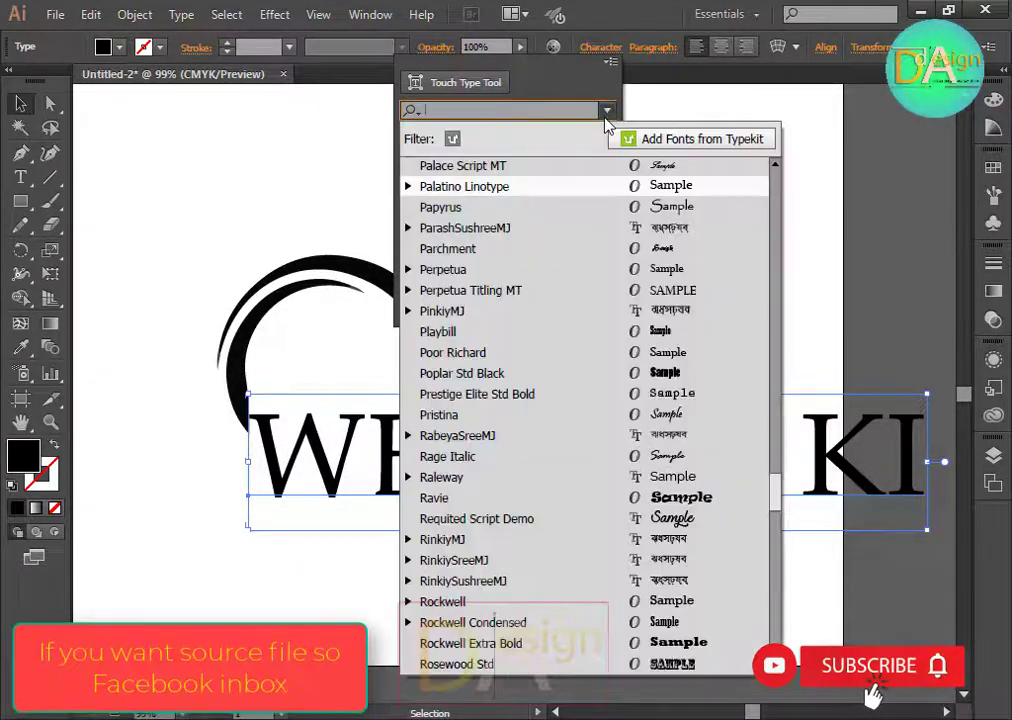
scroll(565, 430, "down", 3)
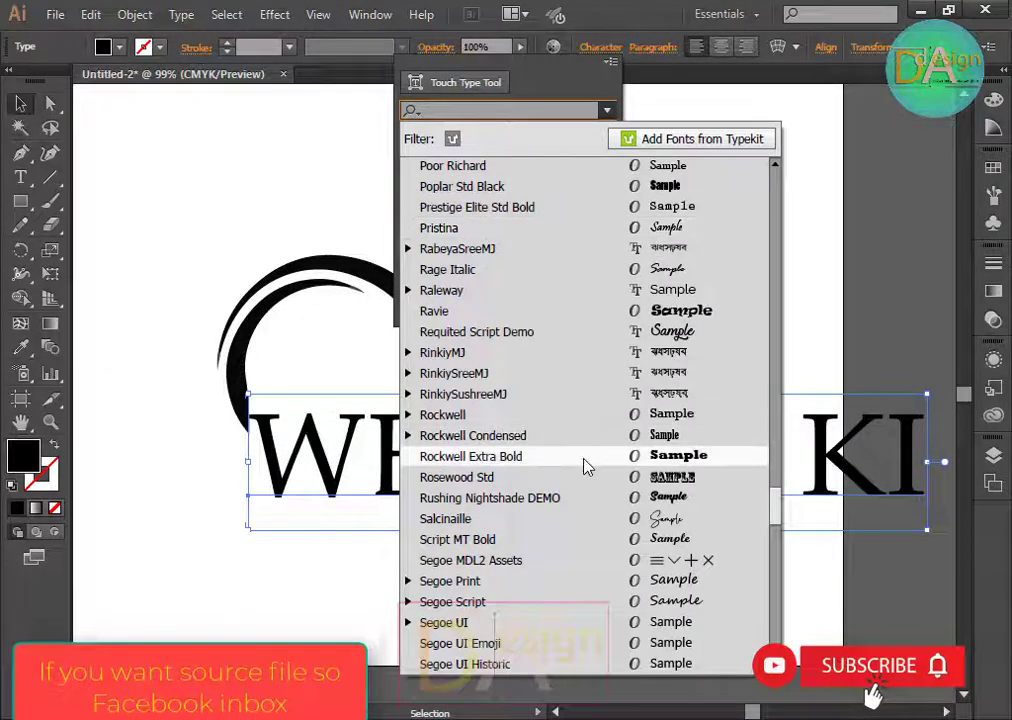
scroll(587, 467, "down", 7)
scroll(585, 467, "down", 4)
scroll(585, 472, "down", 5)
scroll(585, 477, "up", 1)
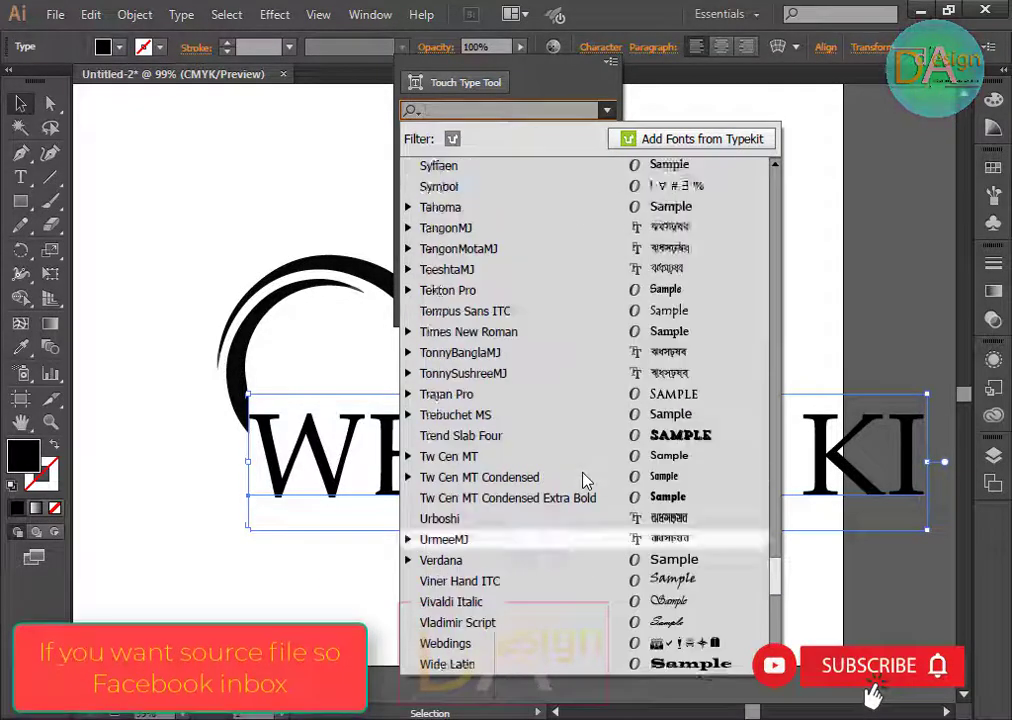
scroll(585, 481, "up", 9)
scroll(588, 478, "up", 10)
scroll(587, 472, "up", 10)
scroll(587, 470, "up", 3)
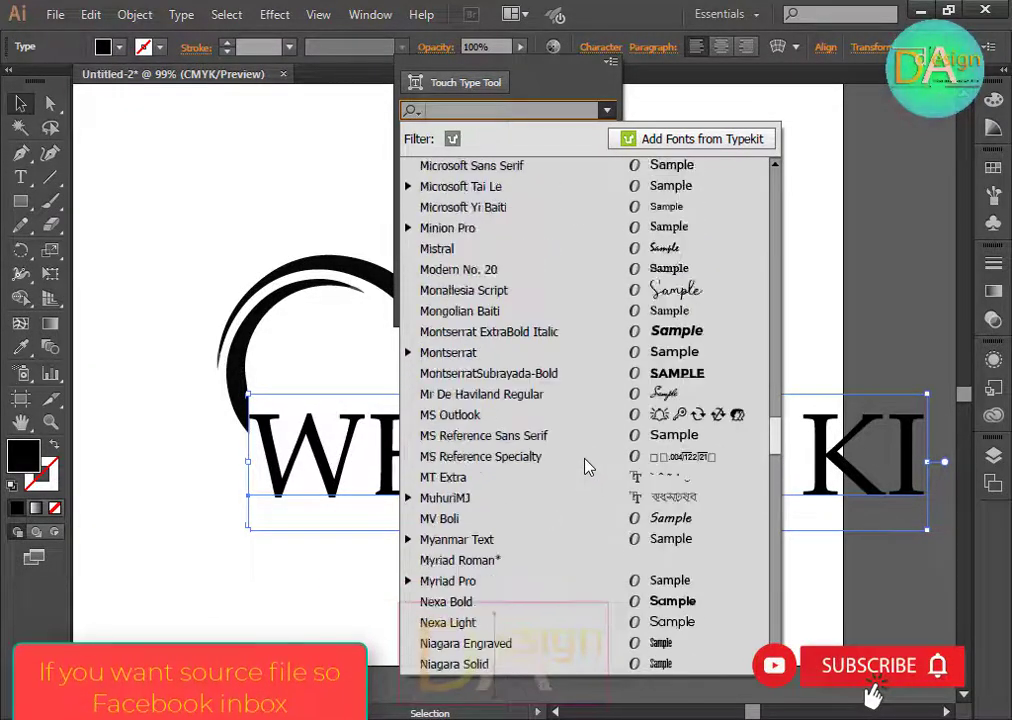
scroll(560, 481, "up", 3)
scroll(558, 484, "up", 5)
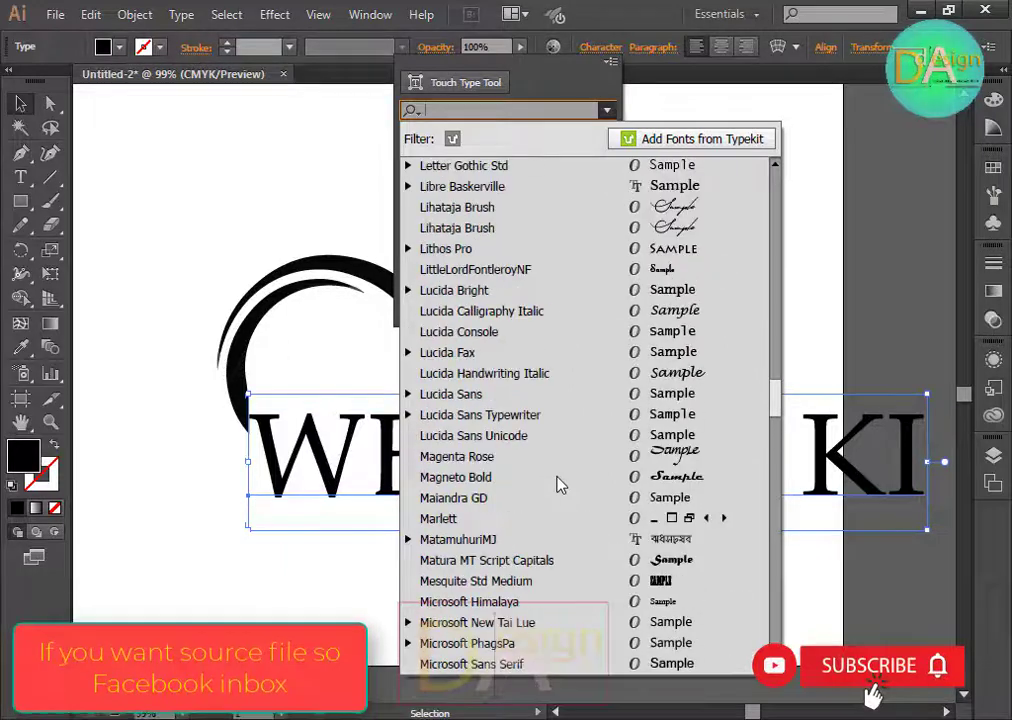
scroll(558, 486, "up", 3)
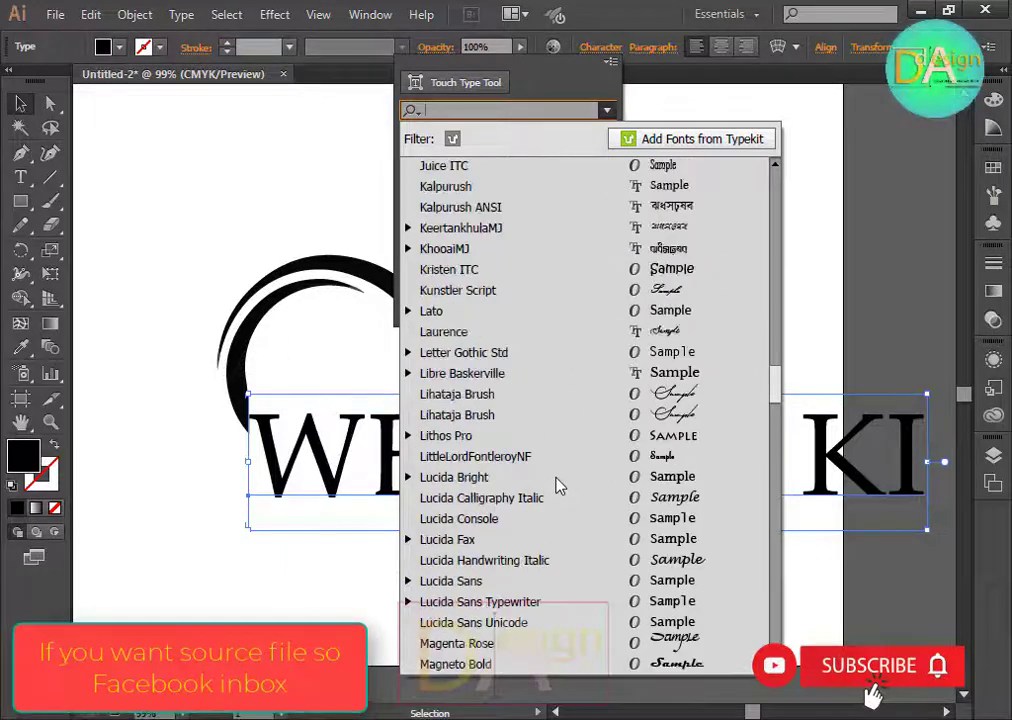
left_click(510, 541)
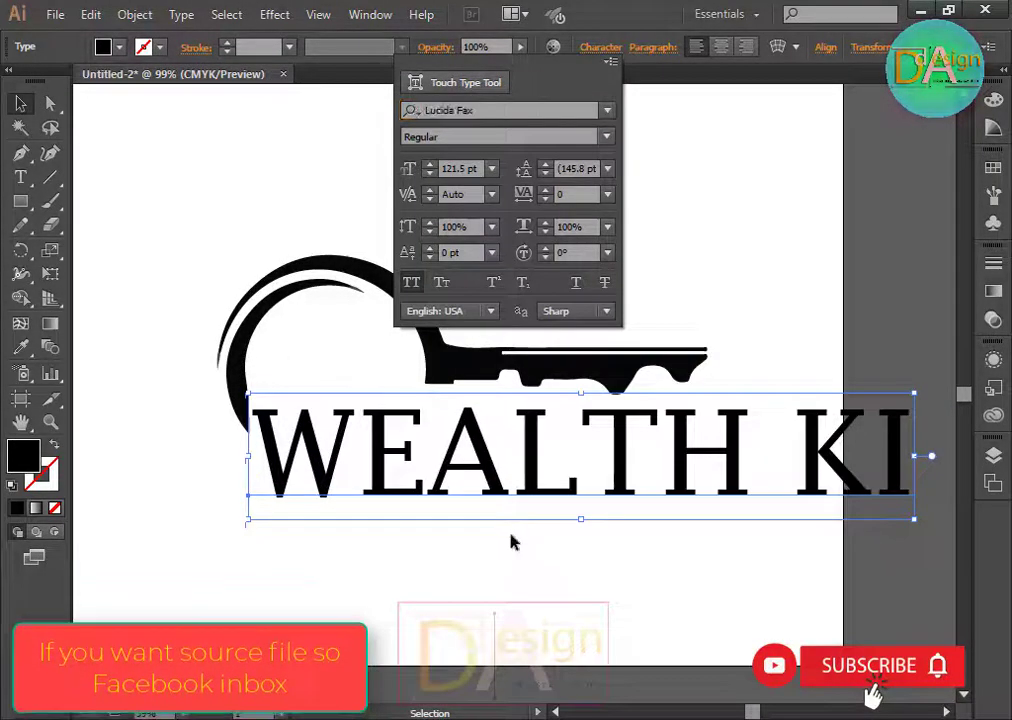
left_click(606, 137)
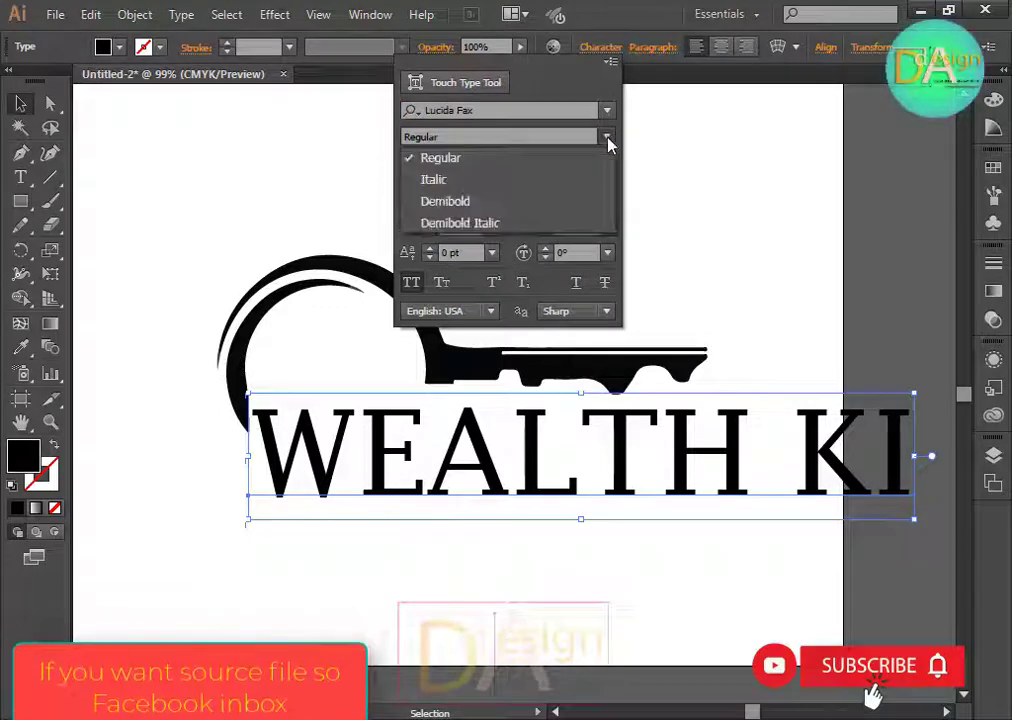
left_click(519, 226)
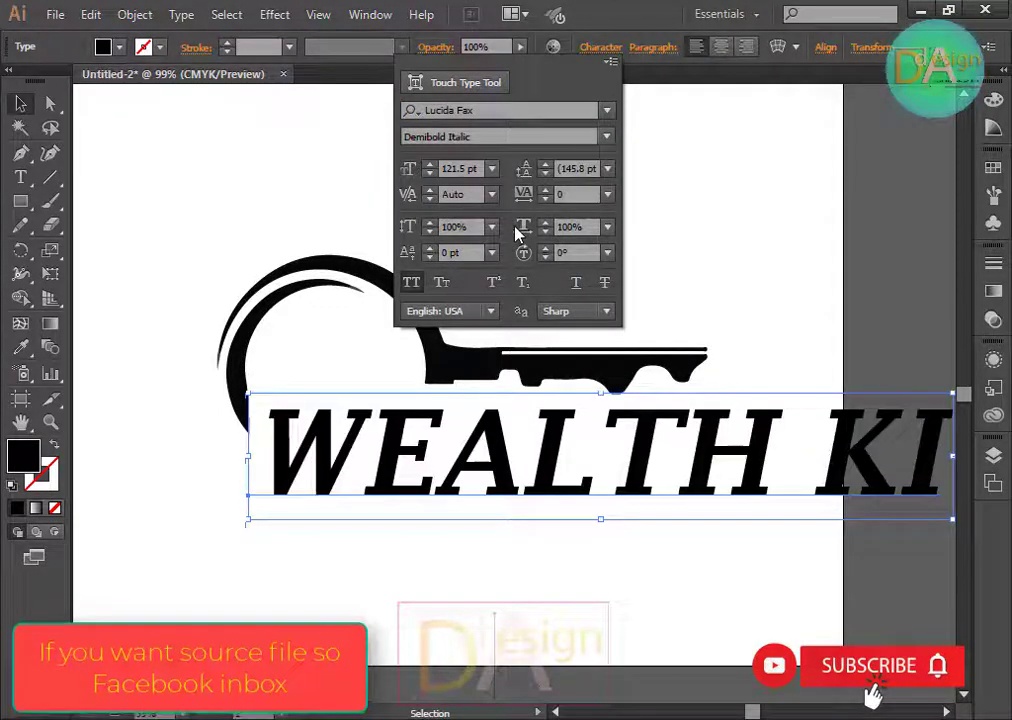
left_click(726, 182)
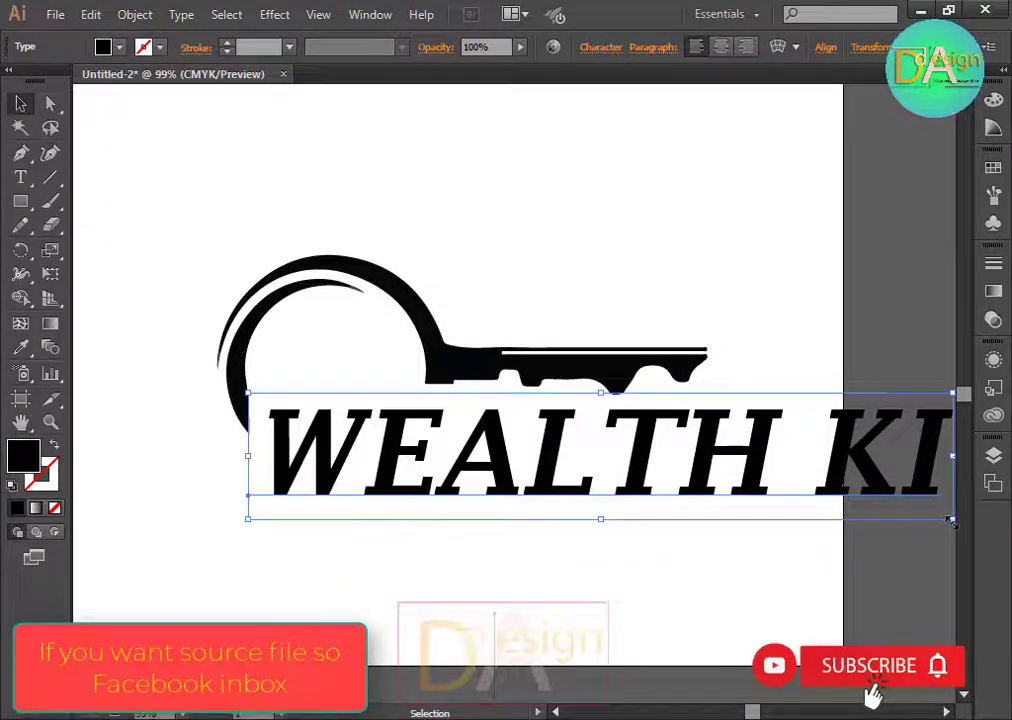
Resize WEALTH KI to fit neatly under the key, about 473.97 pt wide.
mouse_move(952, 519)
left_mouse_down()
mouse_move(636, 498)
mouse_move(703, 470)
mouse_move(710, 427)
left_mouse_up()
left_click(628, 583)
left_click(531, 443)
left_click(562, 542)
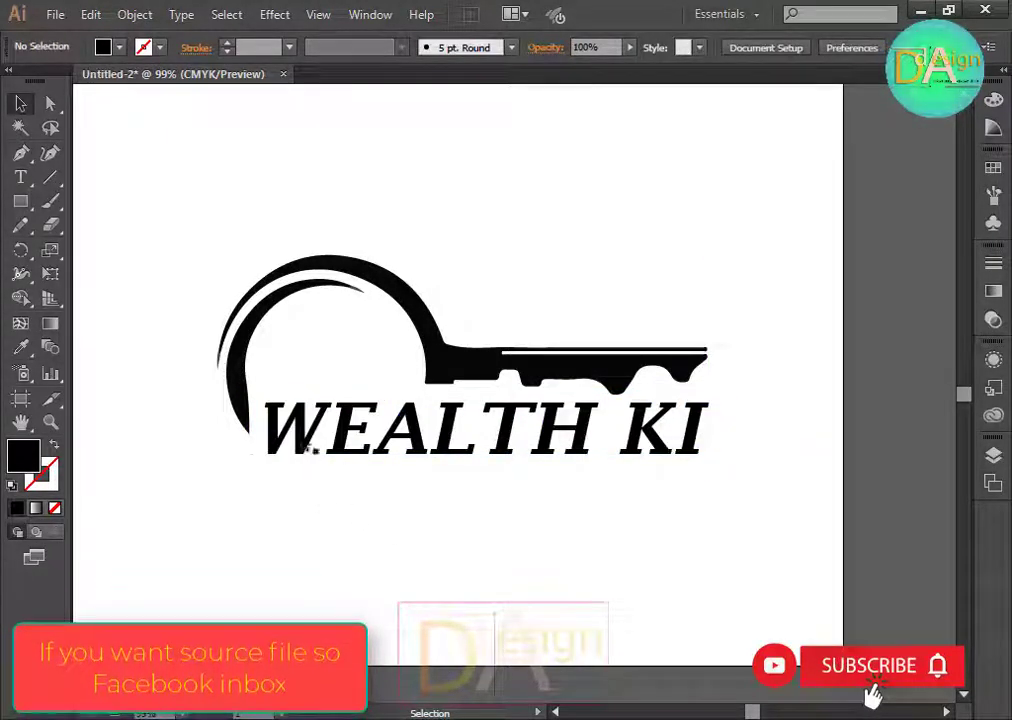
left_click(280, 430)
left_click_drag(253, 430, 245, 430)
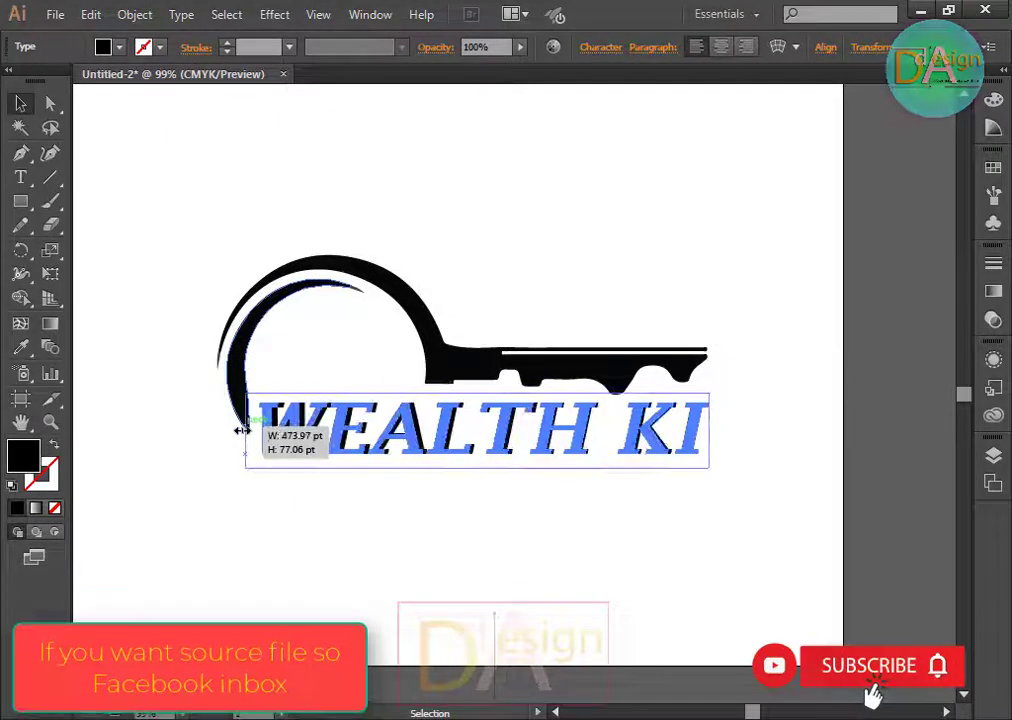
left_click(495, 555)
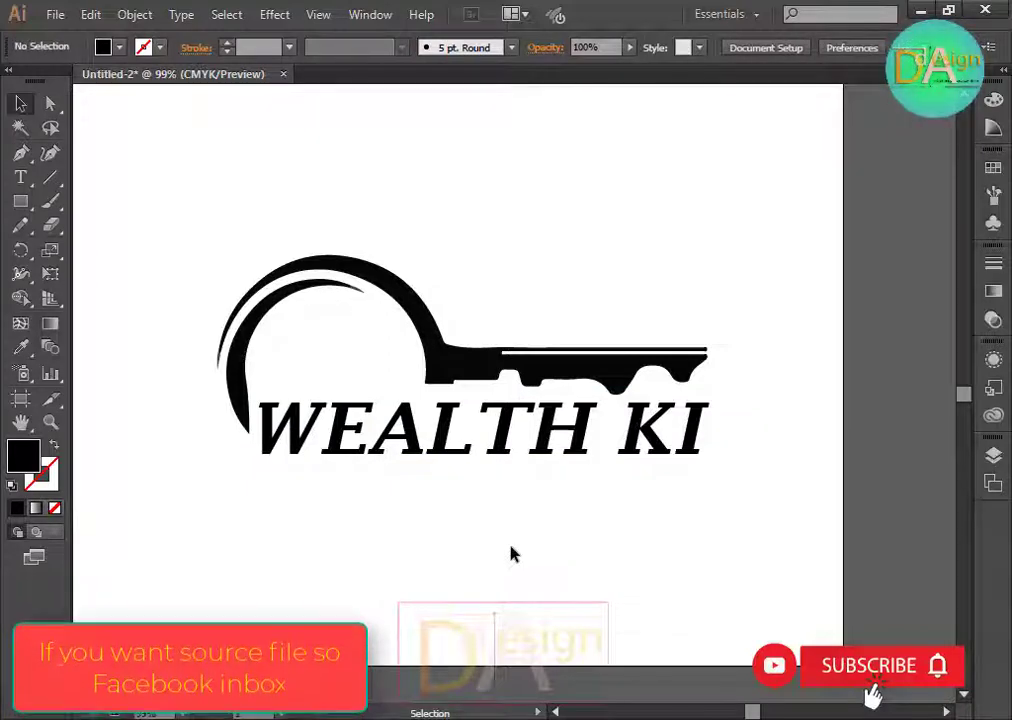
Draw a small rounded rectangle above the key and move it right.
left_click(24, 203)
left_click_drag(266, 136, 337, 188)
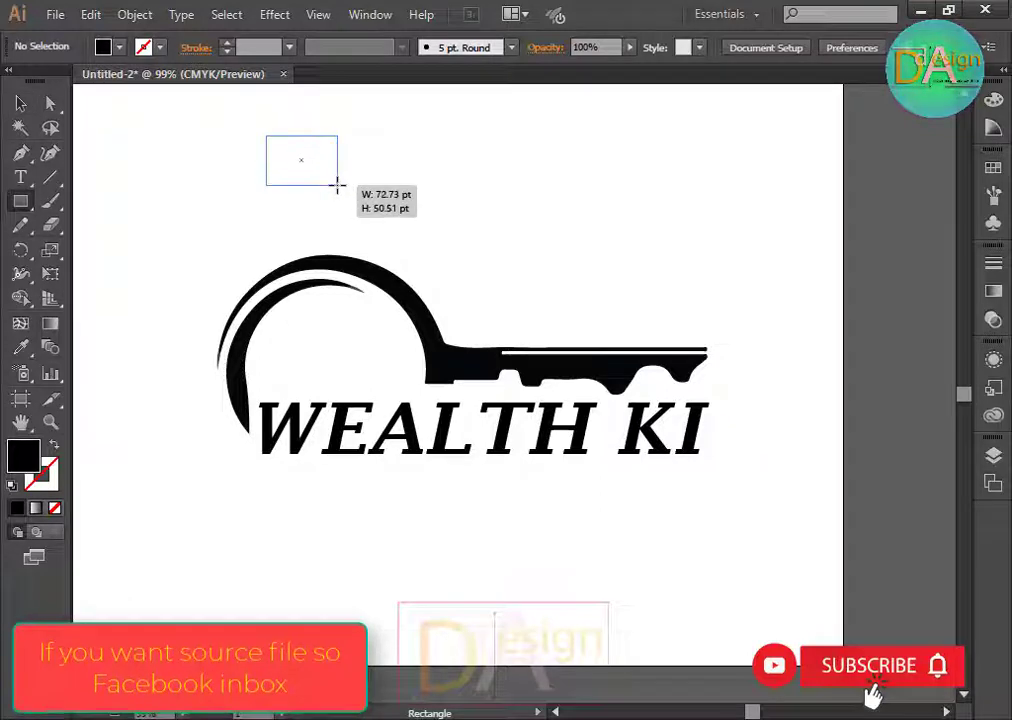
left_click(20, 103)
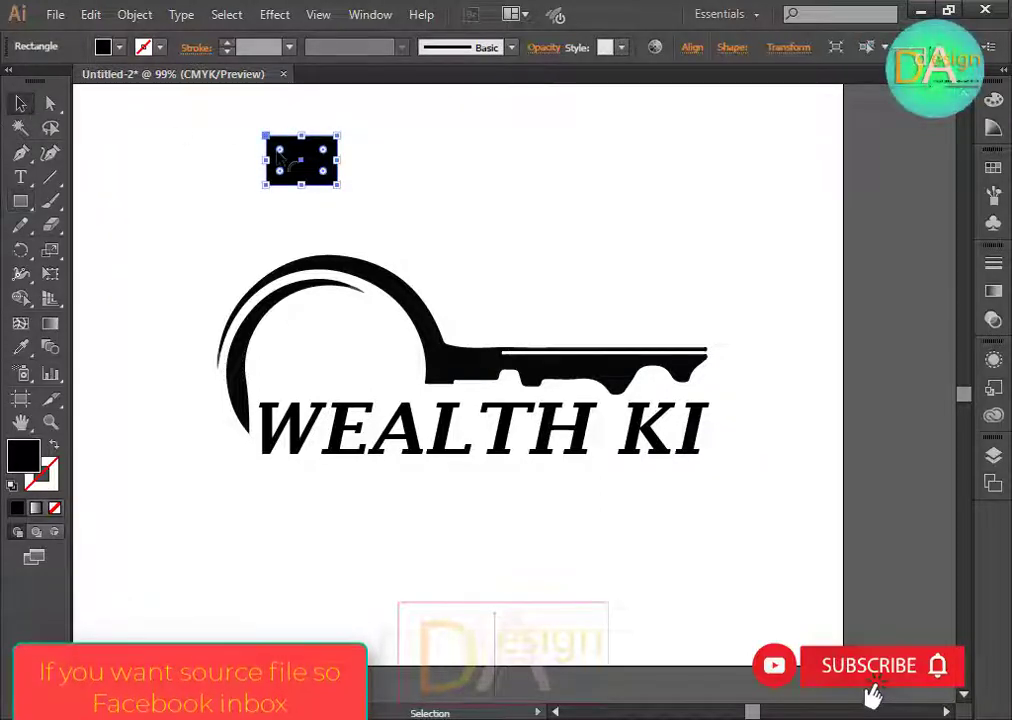
left_click_drag(280, 151, 292, 158)
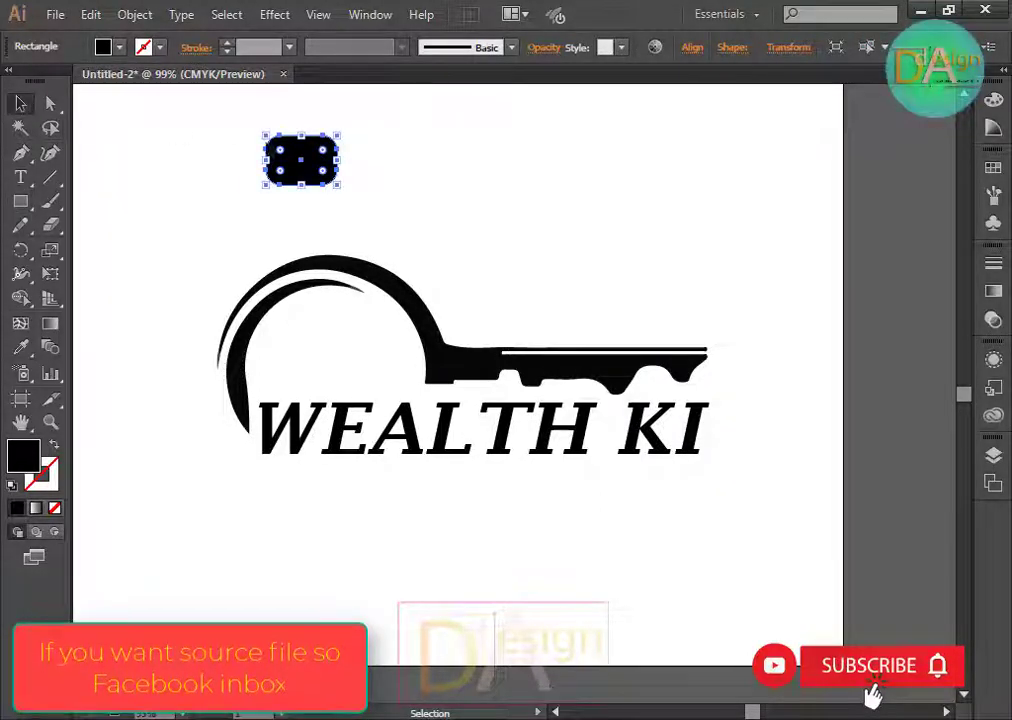
left_click(580, 199)
left_click_drag(332, 167, 463, 182)
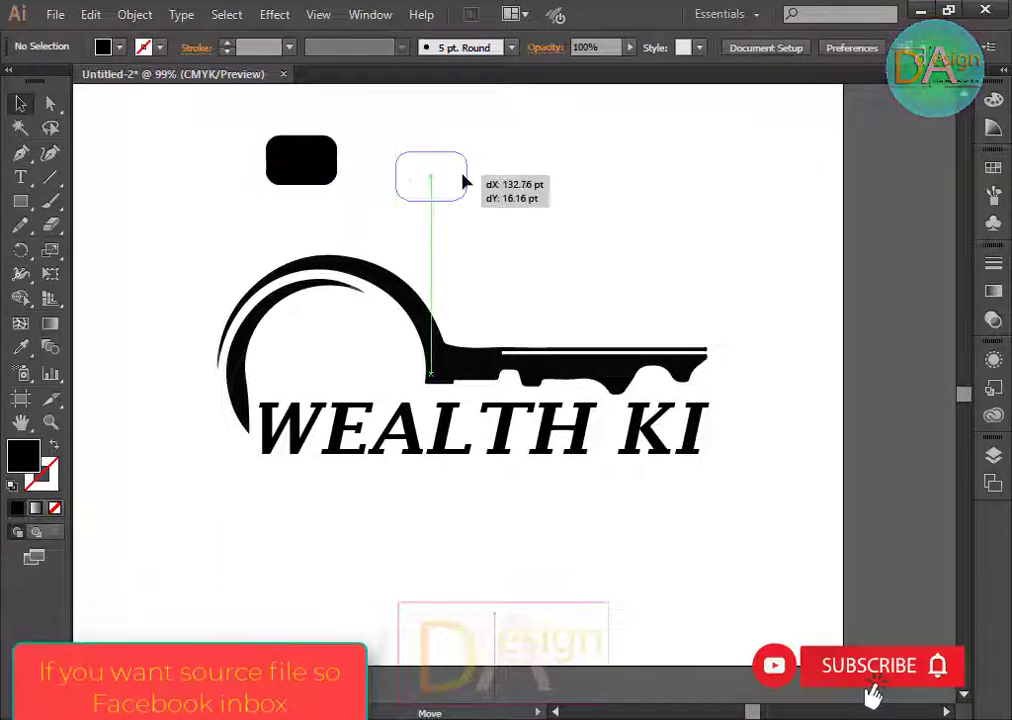
scroll(535, 251, "up", 2)
scroll(535, 251, "up", 1)
mouse_move(499, 226)
left_mouse_down()
mouse_move(702, 565)
mouse_move(655, 510)
left_mouse_up()
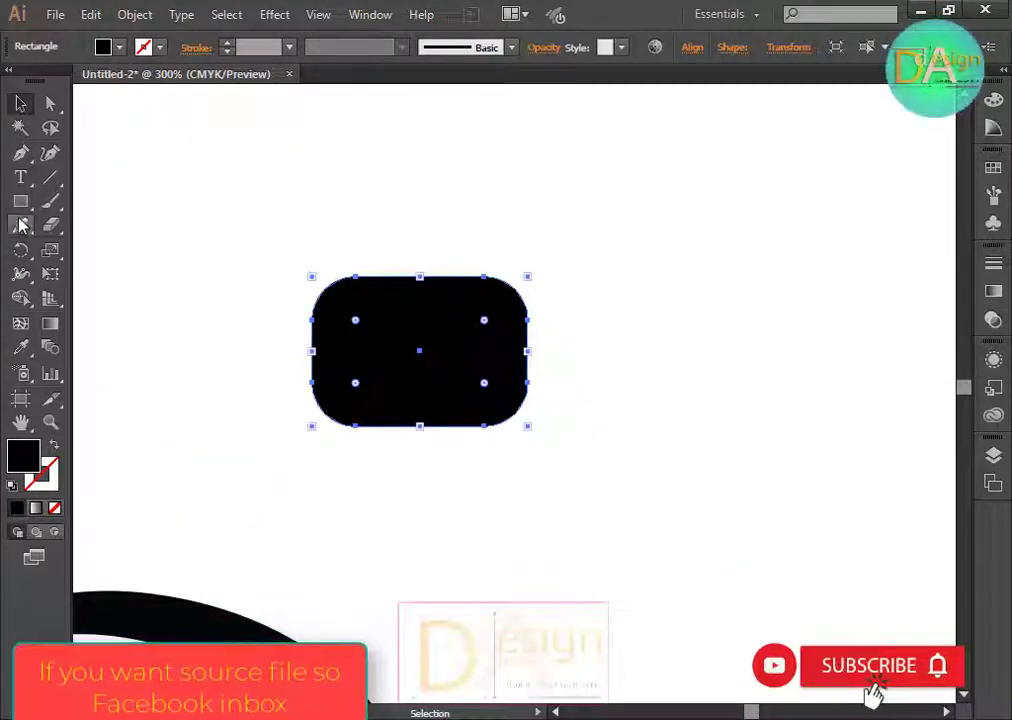
Draw a horizontal and a vertical line through the rounded rectangle.
left_click(50, 177)
left_click_drag(298, 352, 662, 351)
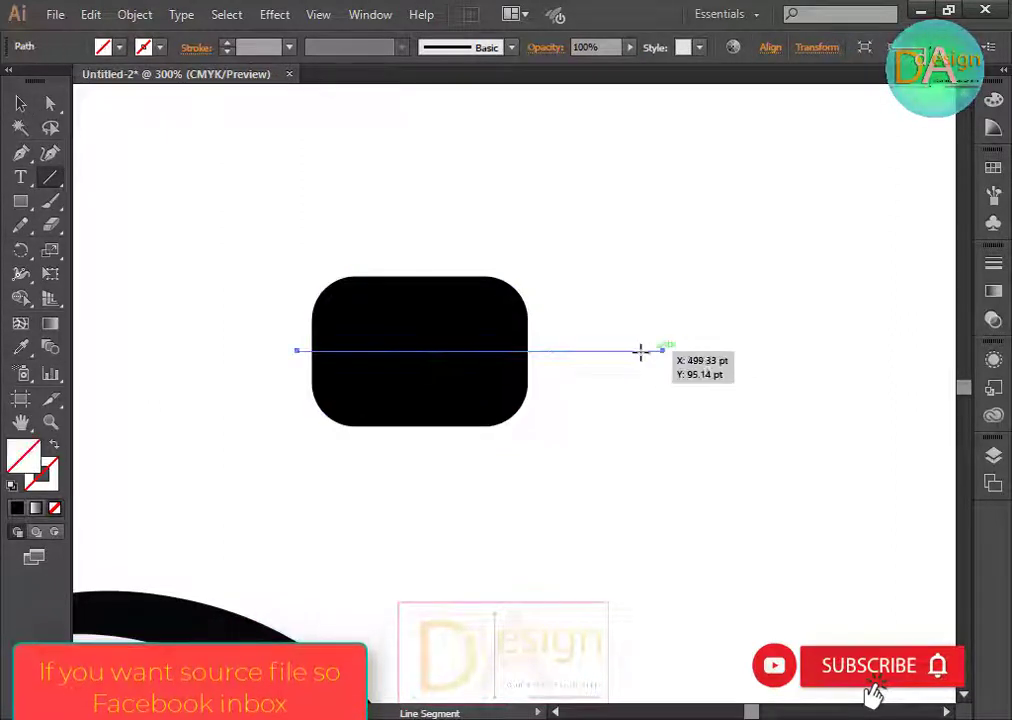
left_click_drag(410, 213, 424, 478)
left_click(20, 103)
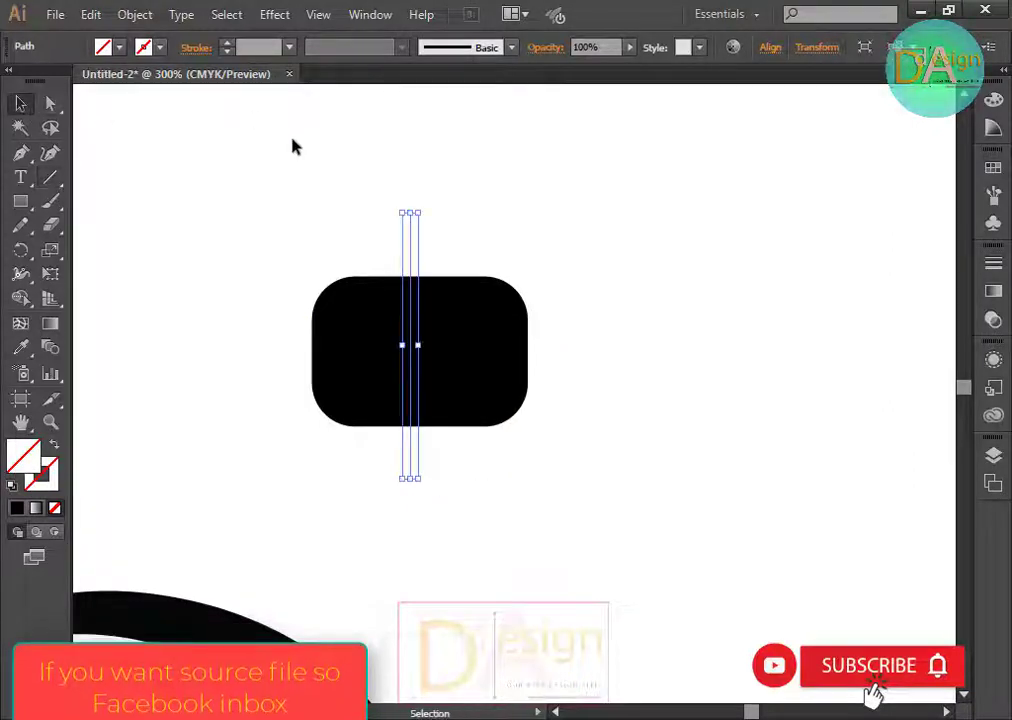
left_click_drag(172, 139, 642, 570)
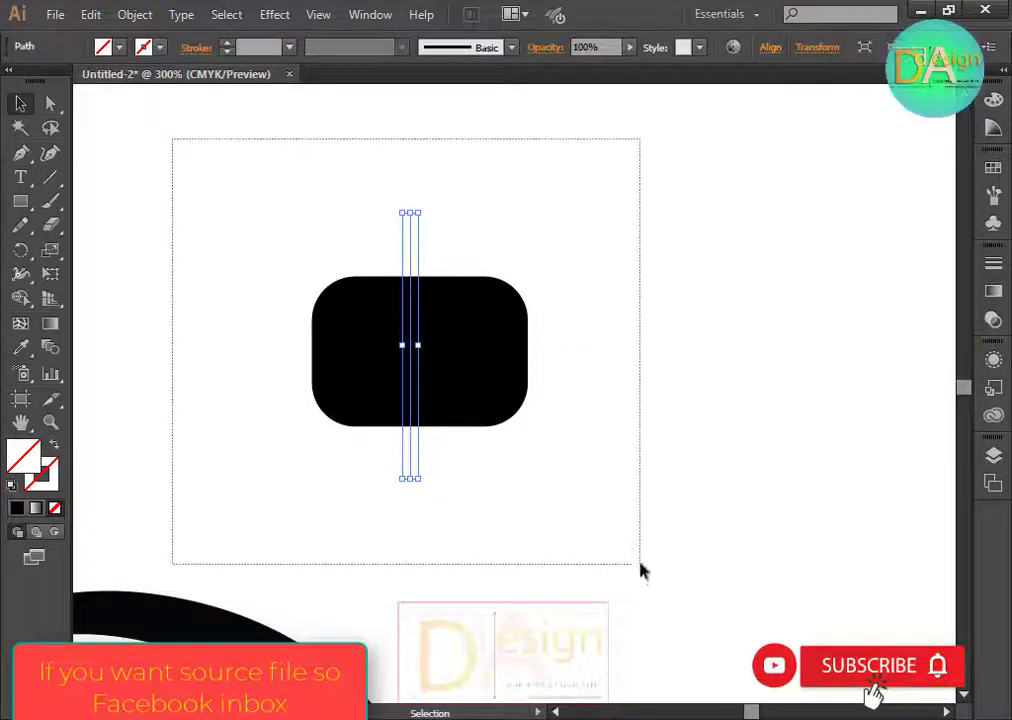
Centre the rectangle and lines horizontally, then select both lines.
left_click(769, 47)
left_click(606, 98)
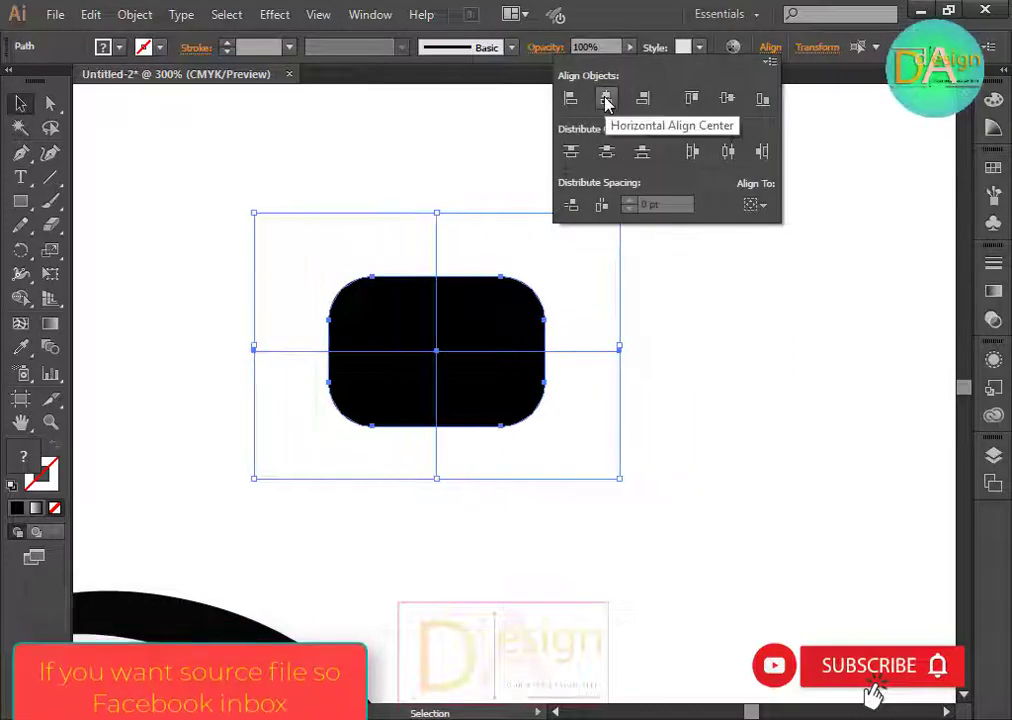
left_click(233, 113)
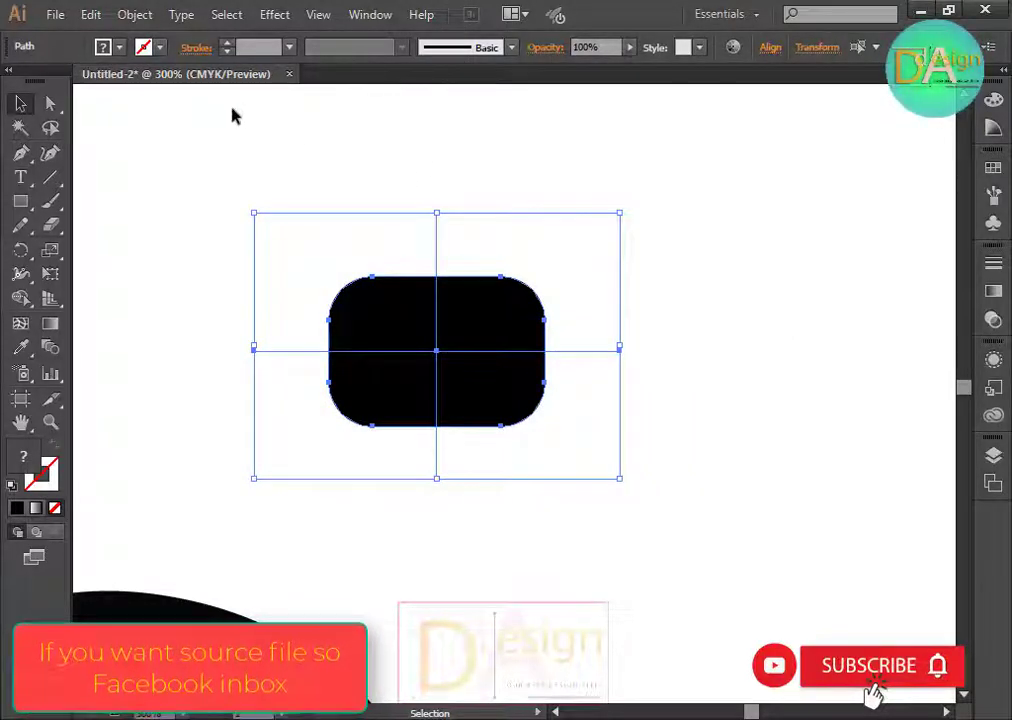
left_click(551, 311)
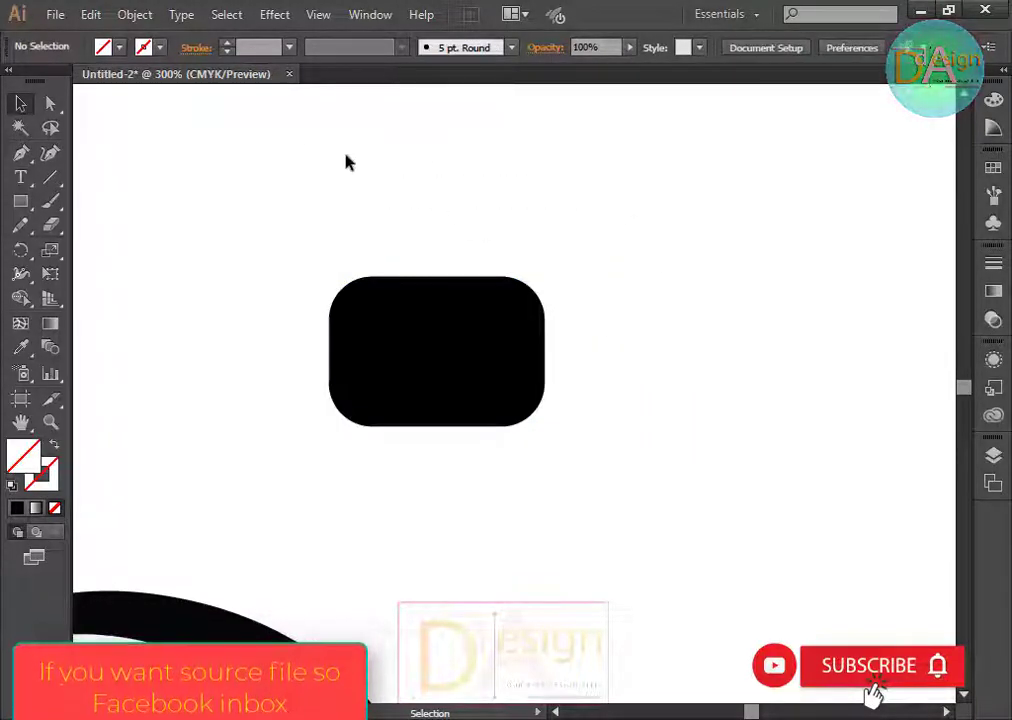
left_click(436, 215)
left_click(612, 350)
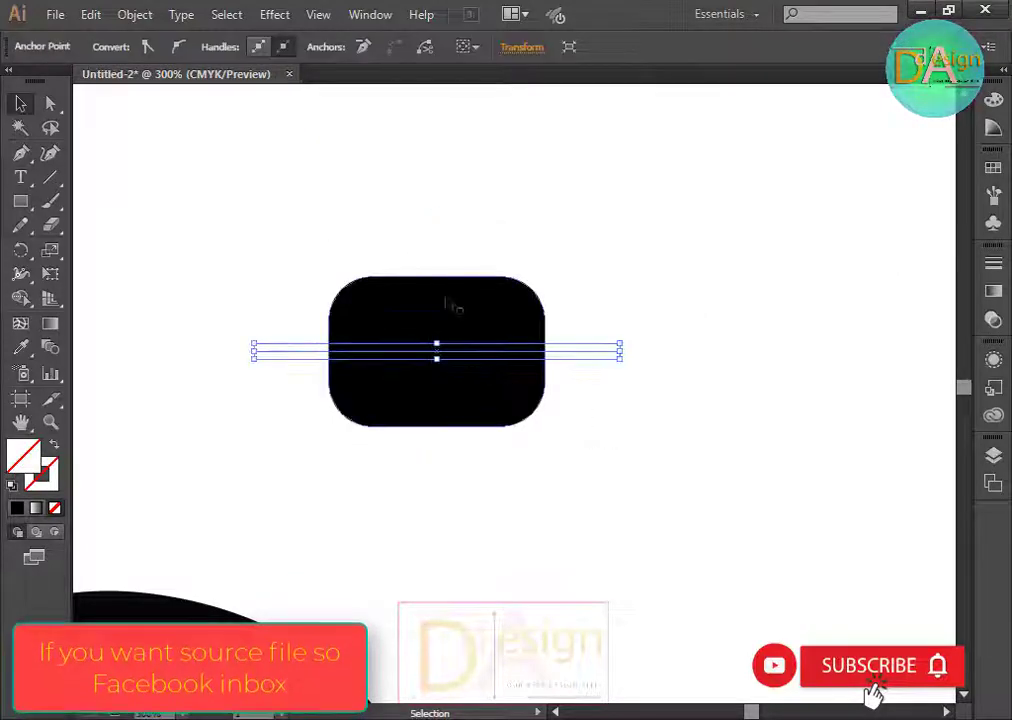
Give the vertical and horizontal lines thick black 4 pt strokes.
mouse_move(358, 225)
left_mouse_down()
mouse_move(515, 267)
mouse_move(507, 276)
left_mouse_up()
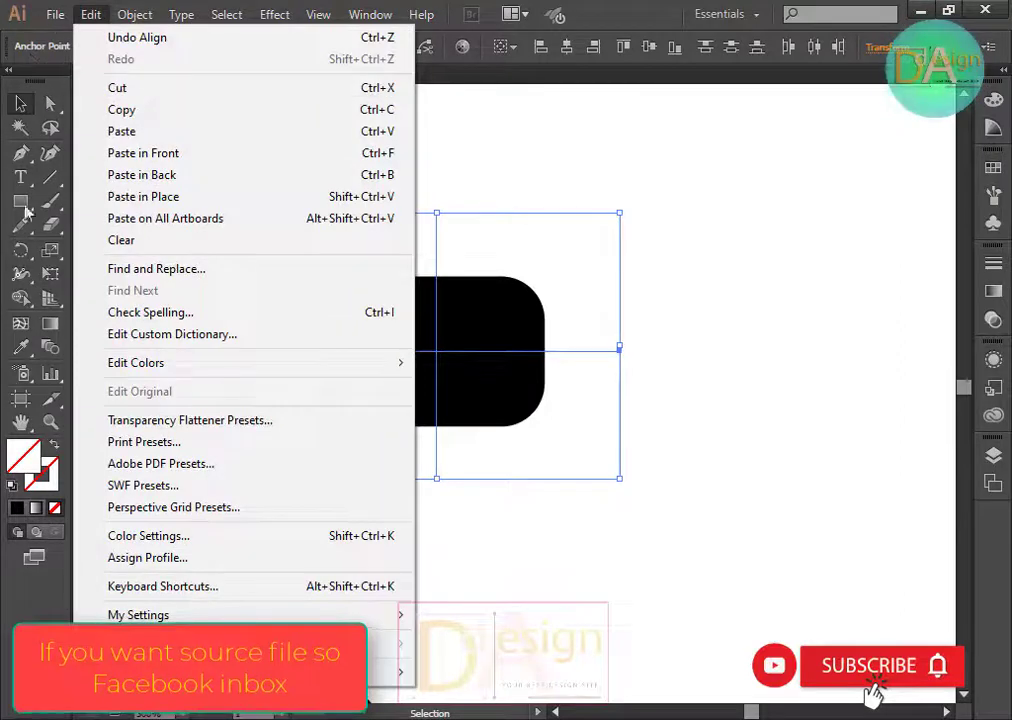
left_click(21, 96)
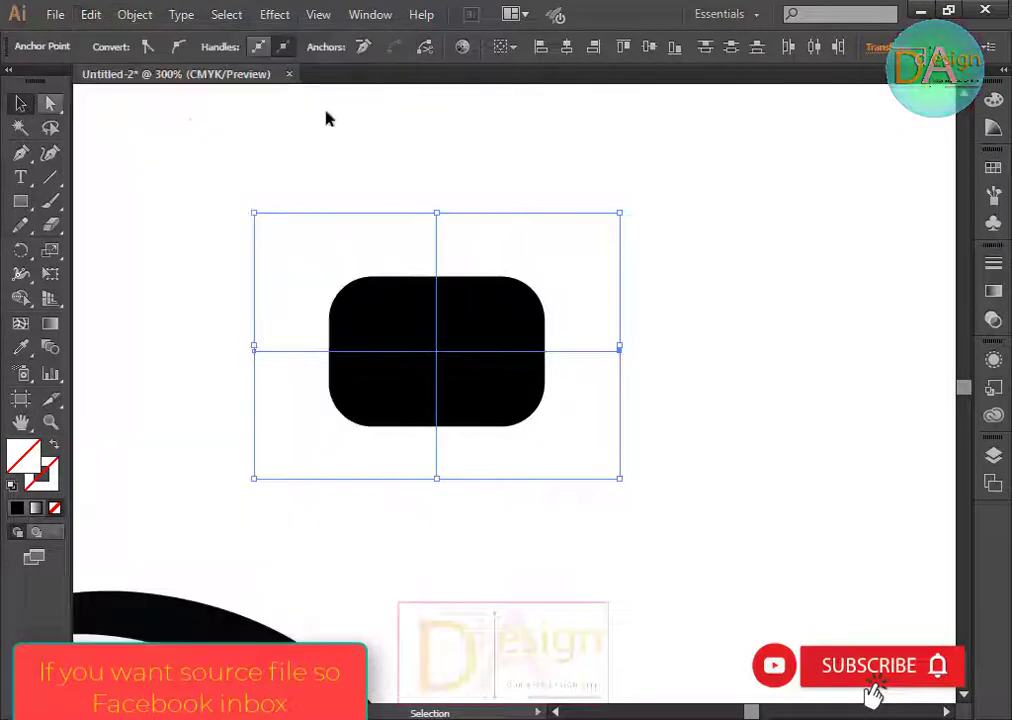
left_click(655, 178)
left_click(437, 220)
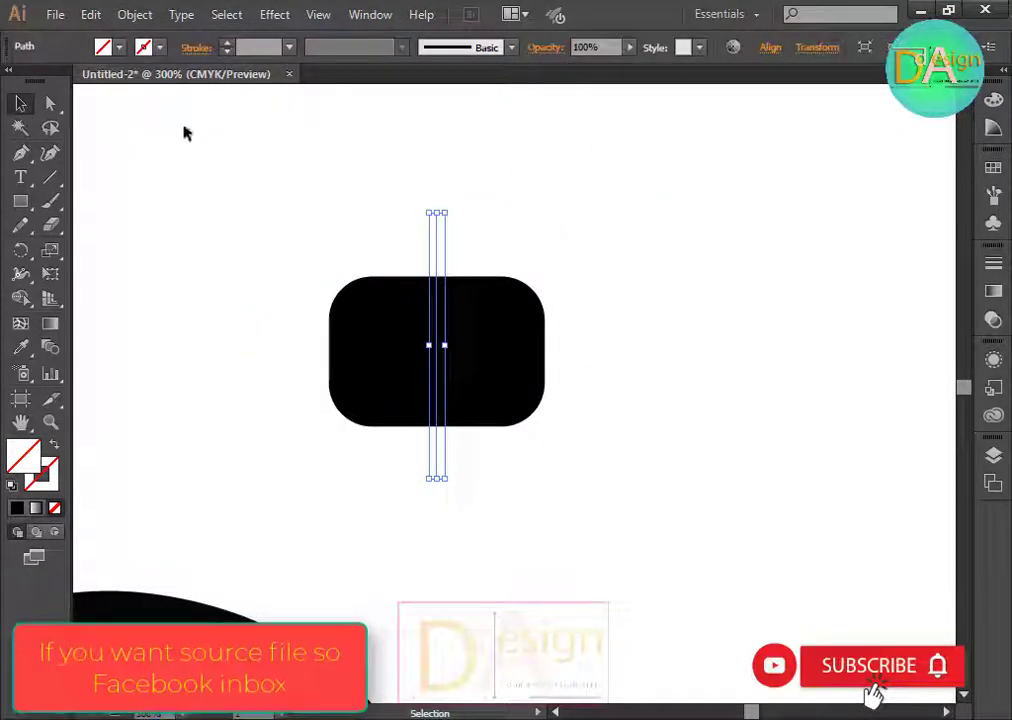
left_click(227, 47)
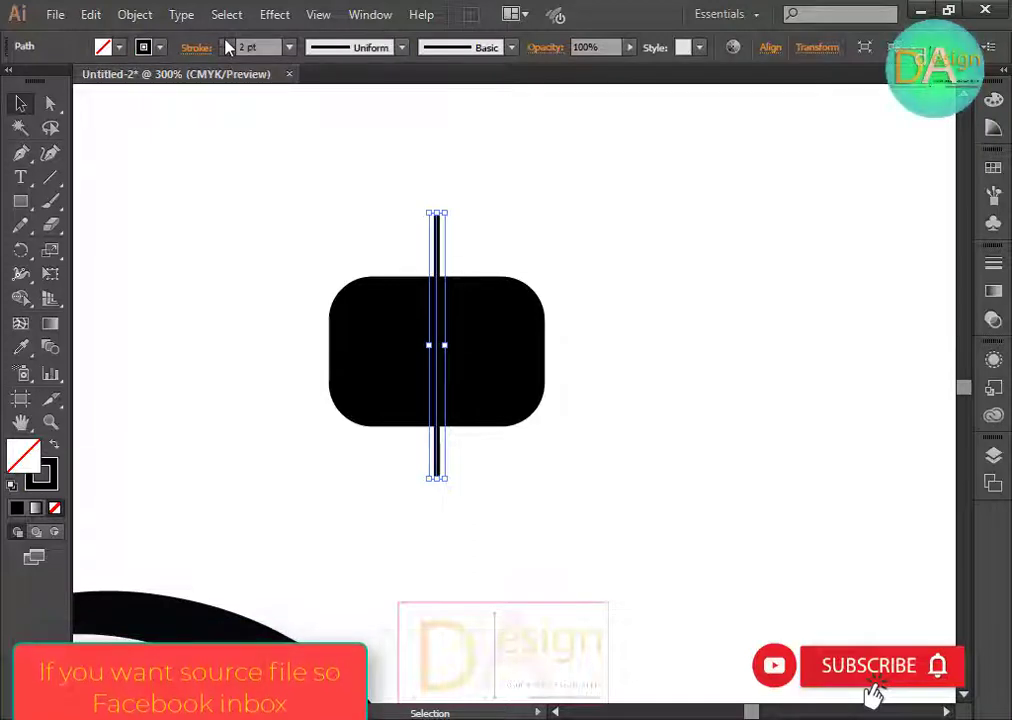
left_click_drag(640, 253, 681, 401)
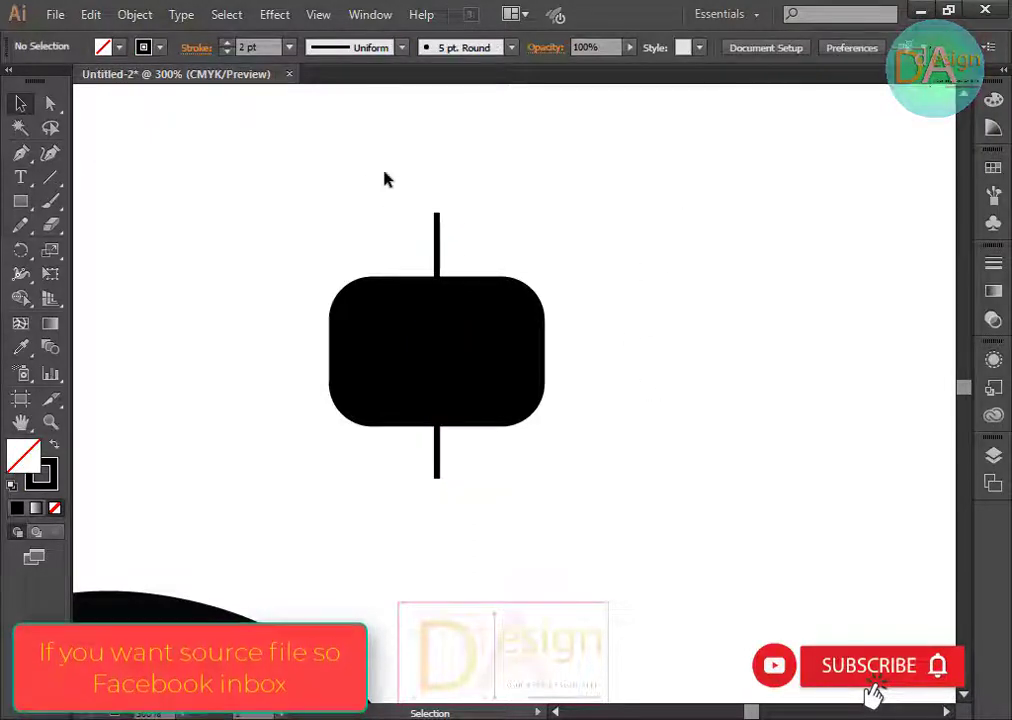
left_click_drag(387, 179, 445, 240)
left_click(227, 44)
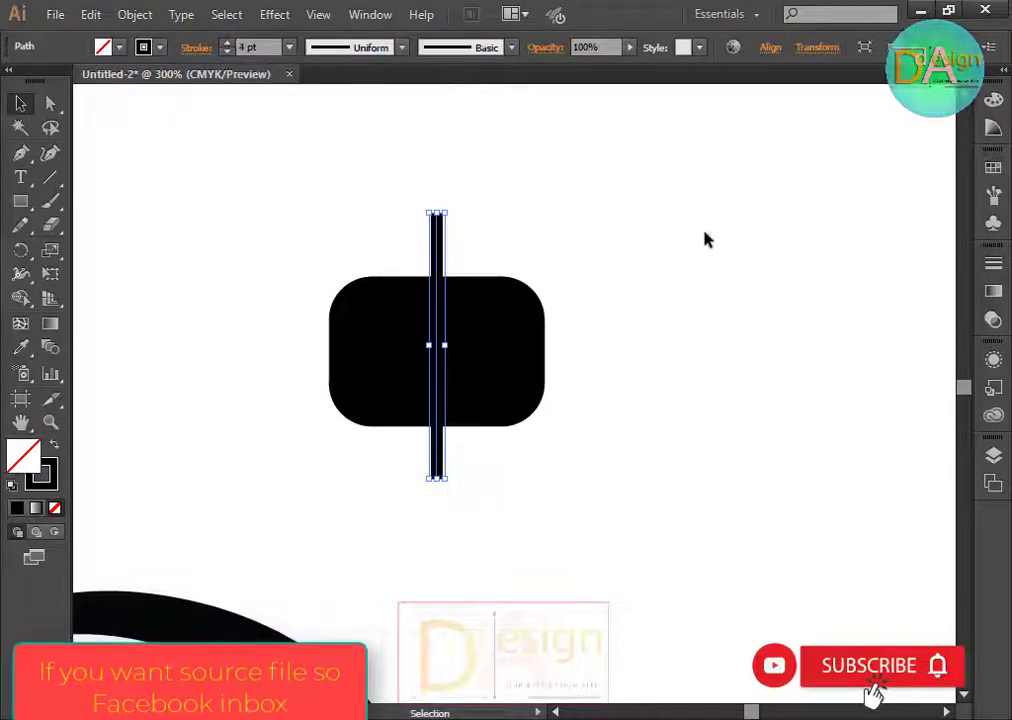
left_click_drag(658, 278, 706, 466)
left_click_drag(603, 282, 707, 480)
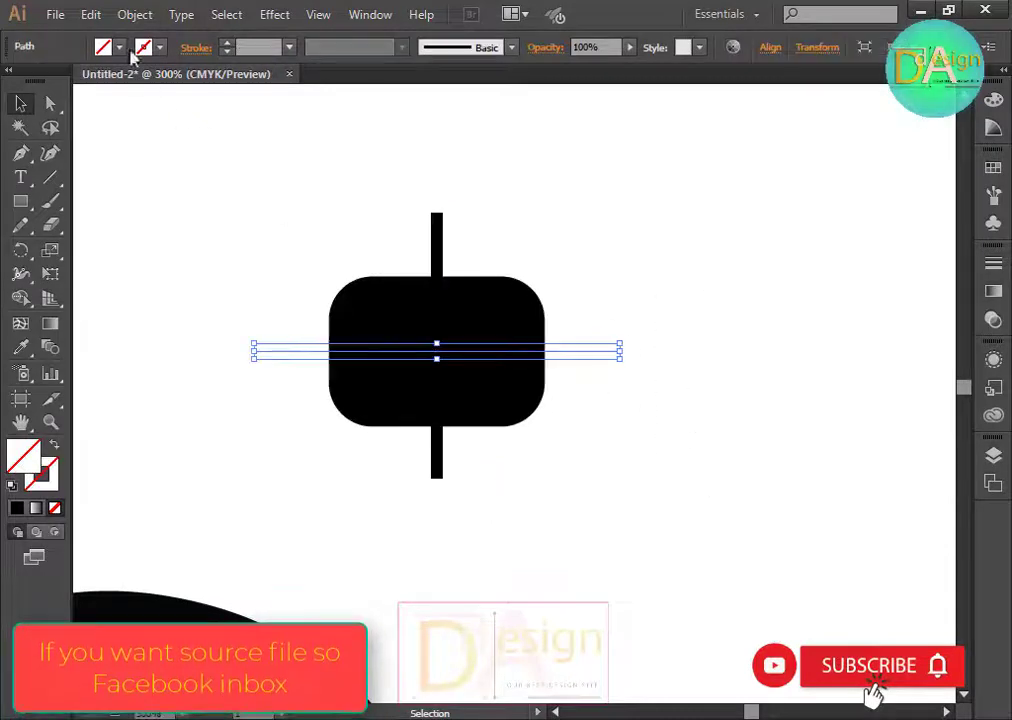
left_click(228, 45)
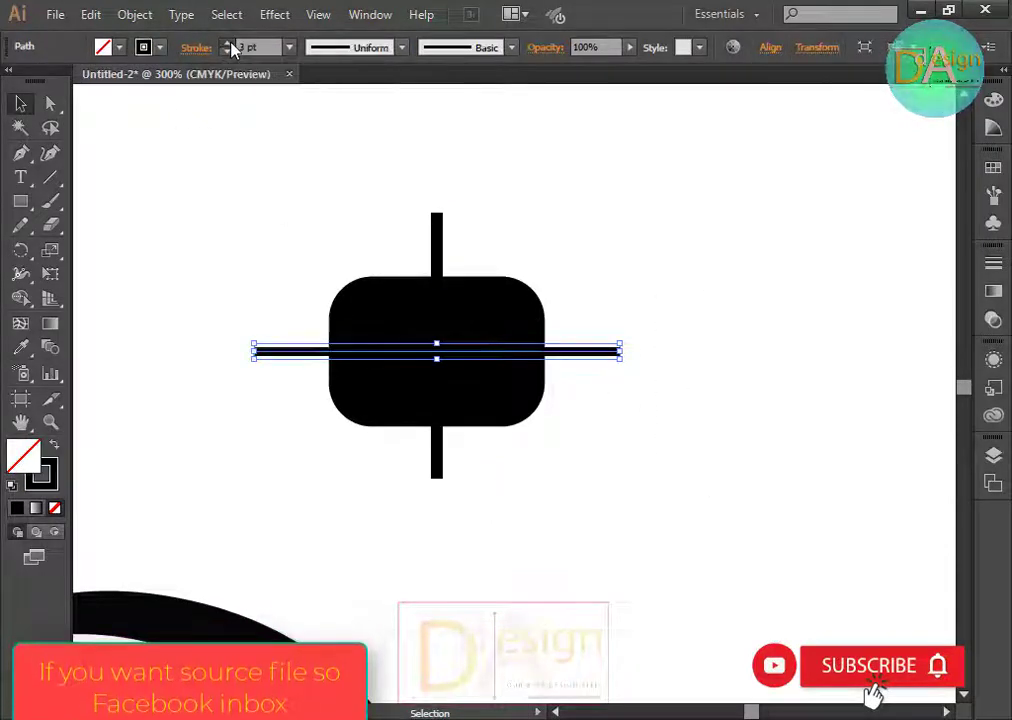
left_click(245, 240)
Expand the rectangle and both stroked lines into filled shapes.
left_click_drag(215, 197, 676, 512)
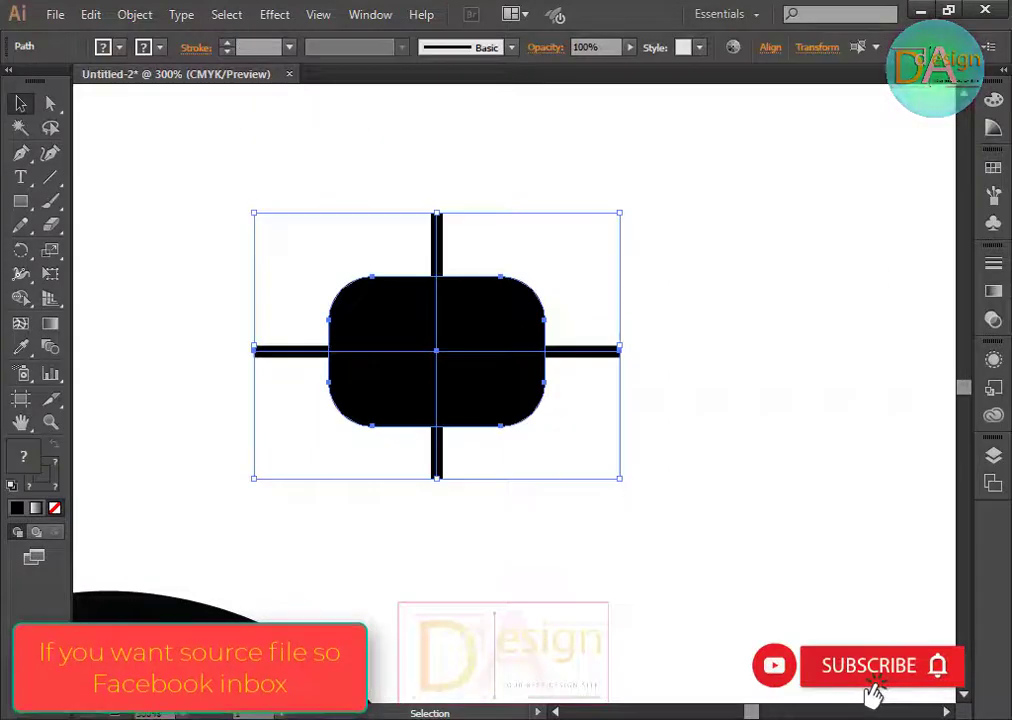
left_click(705, 305)
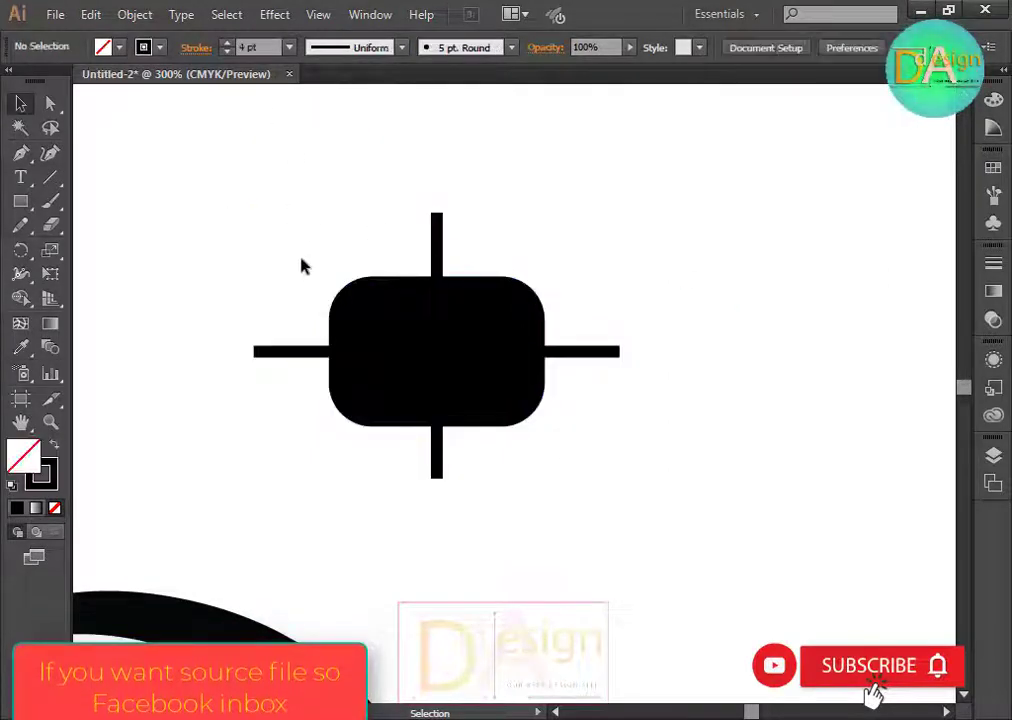
left_click_drag(304, 266, 639, 440)
left_click(134, 14)
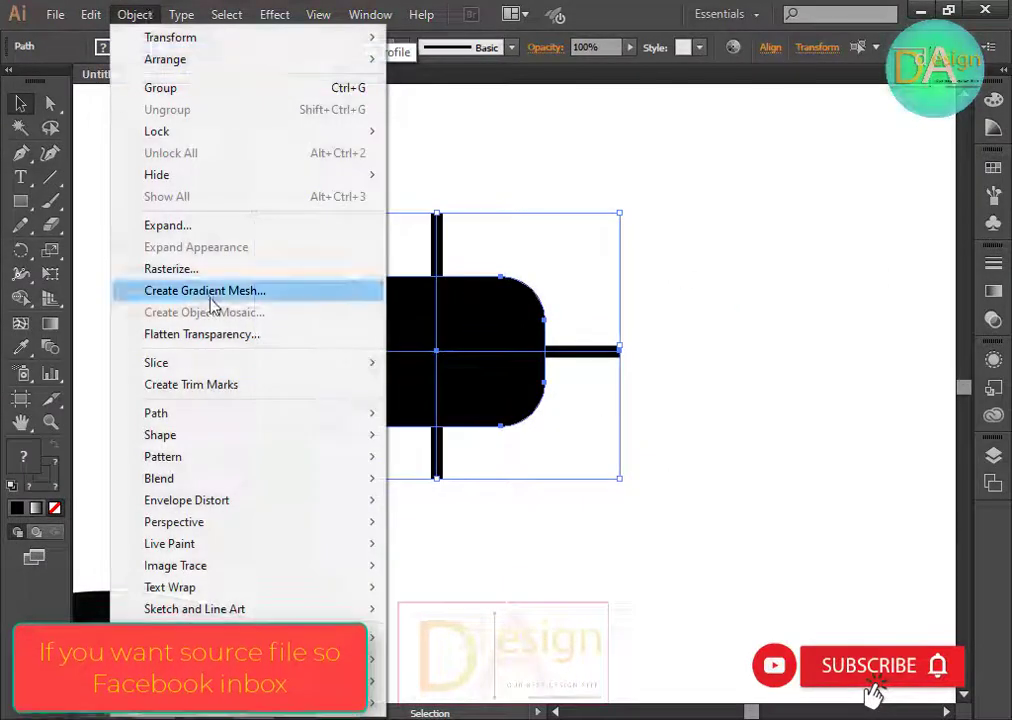
left_click(210, 224)
left_click(458, 480)
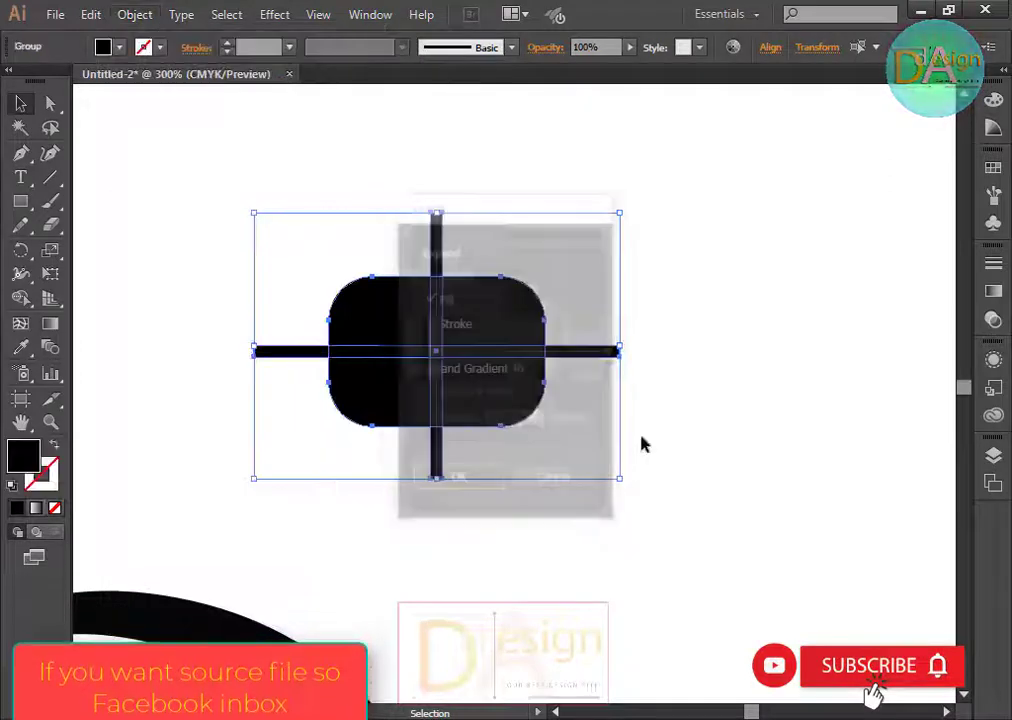
left_click(585, 368)
left_click(585, 352)
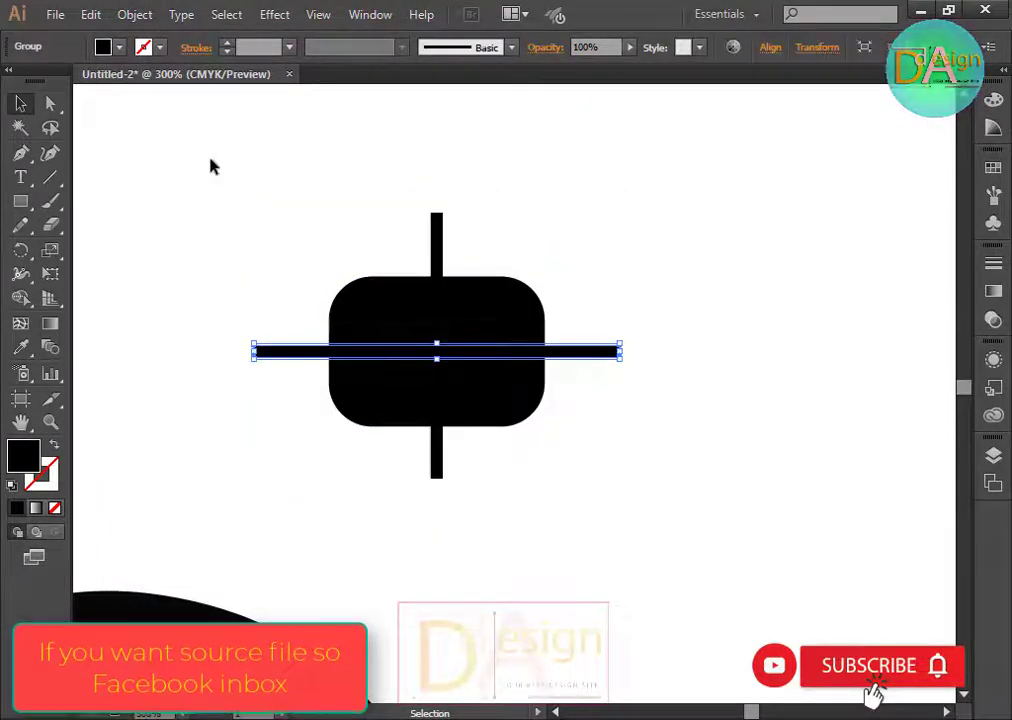
left_click_drag(210, 166, 546, 468)
scroll(678, 418, "up", 1)
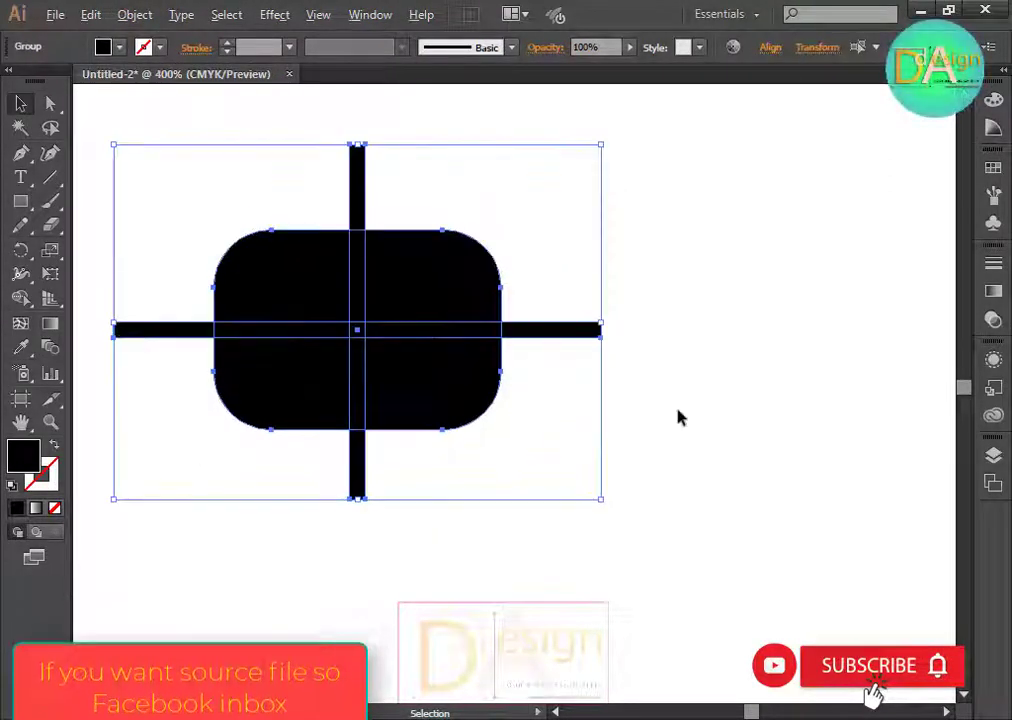
Delete every bar piece and stub with the Shape Builder, leaving four panes.
left_click(20, 298)
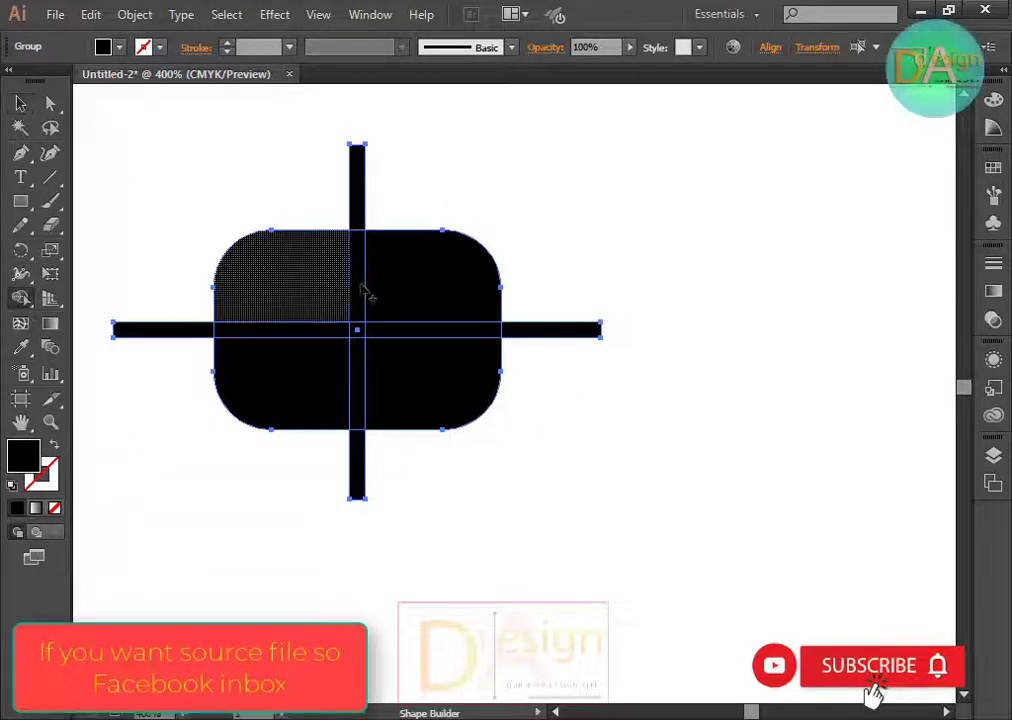
left_click_drag(360, 290, 358, 165)
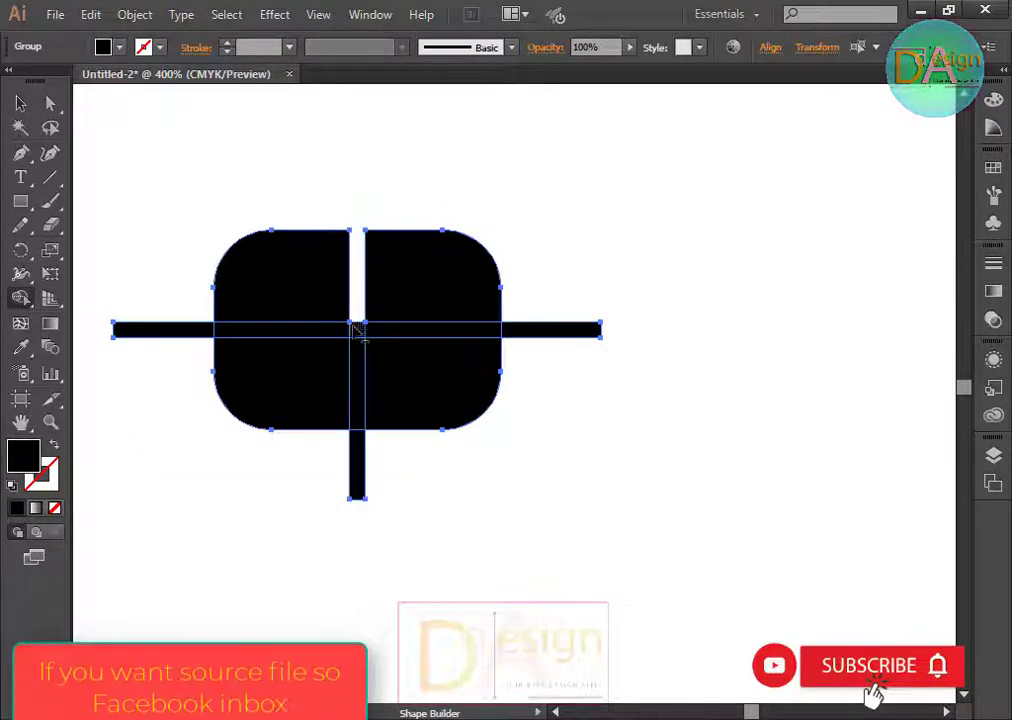
left_click(358, 398, "alt")
left_click(361, 463, "alt")
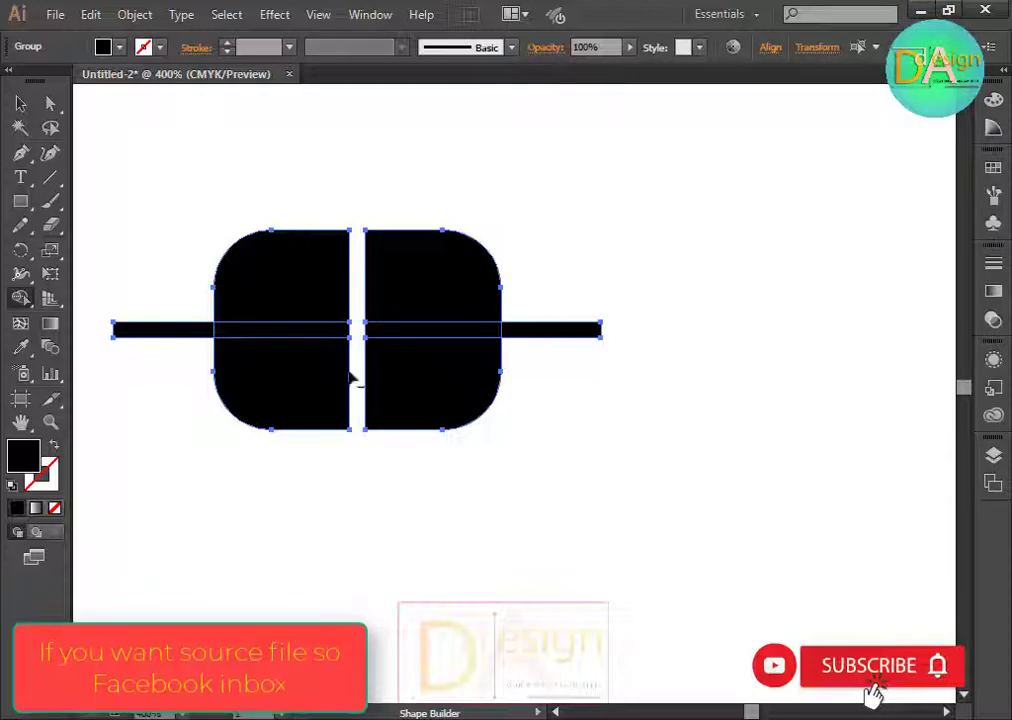
left_click(325, 332, "alt")
left_click(190, 331, "alt")
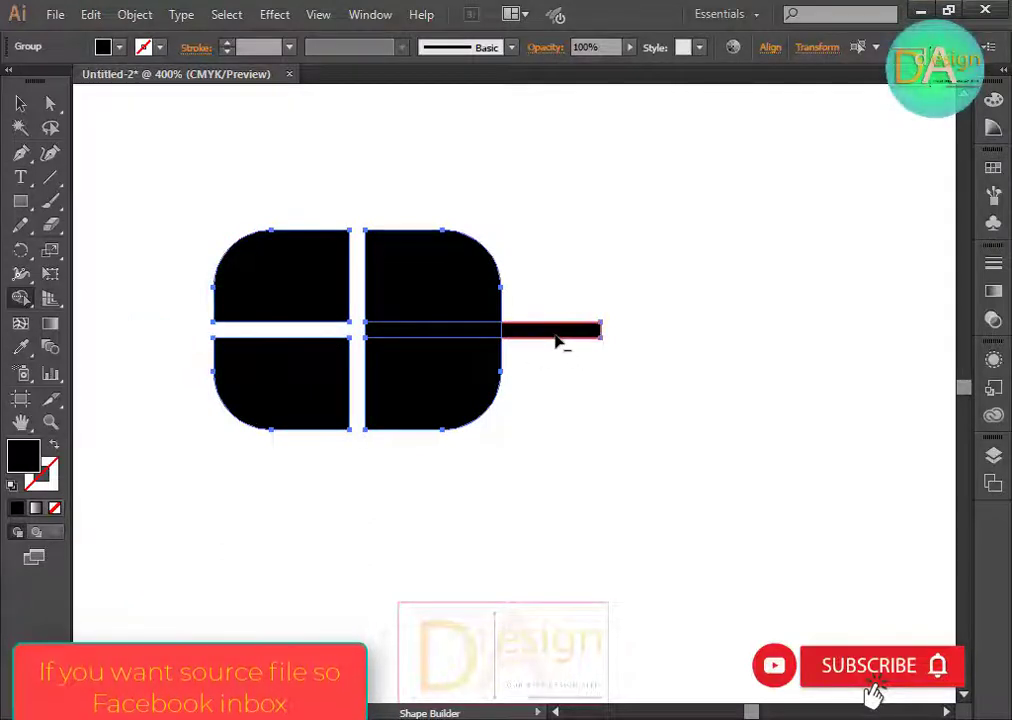
left_click(558, 336, "alt")
left_click(481, 332, "alt")
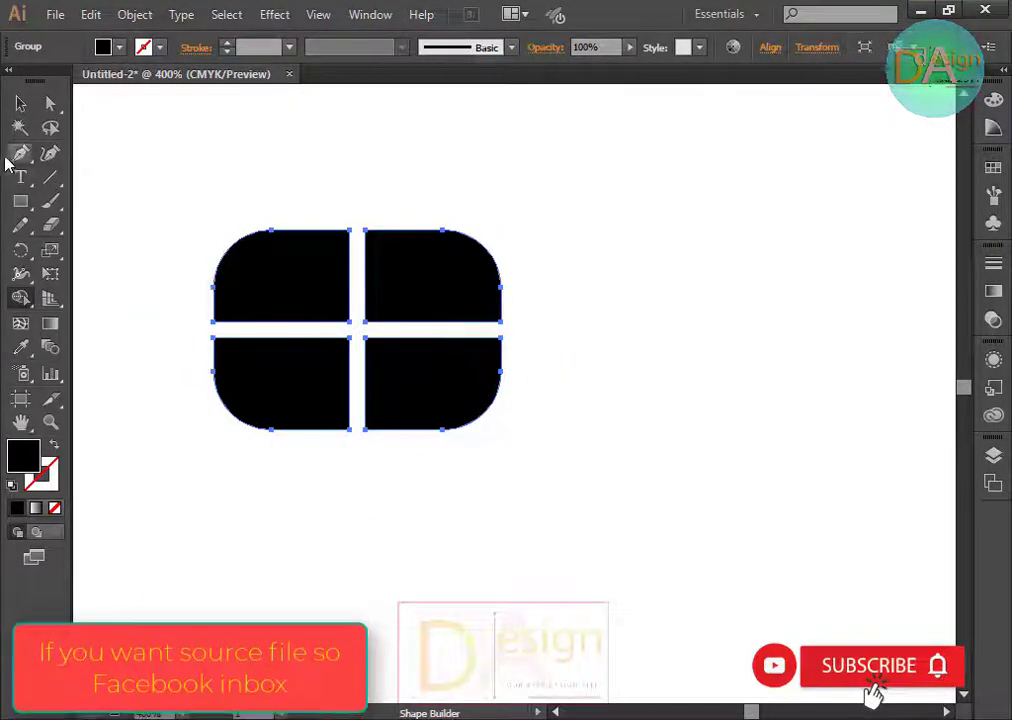
Adjust the panes' corner rounding with the Direct Selection live corner widget.
left_click(20, 106)
left_click(684, 379)
left_click(362, 357)
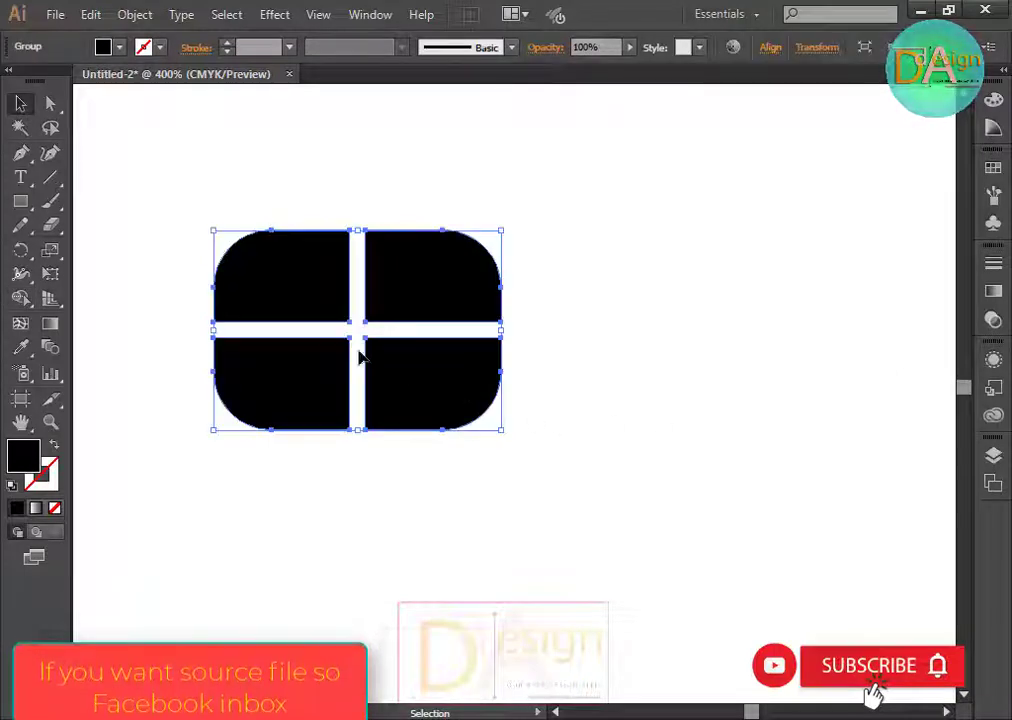
left_click(50, 103)
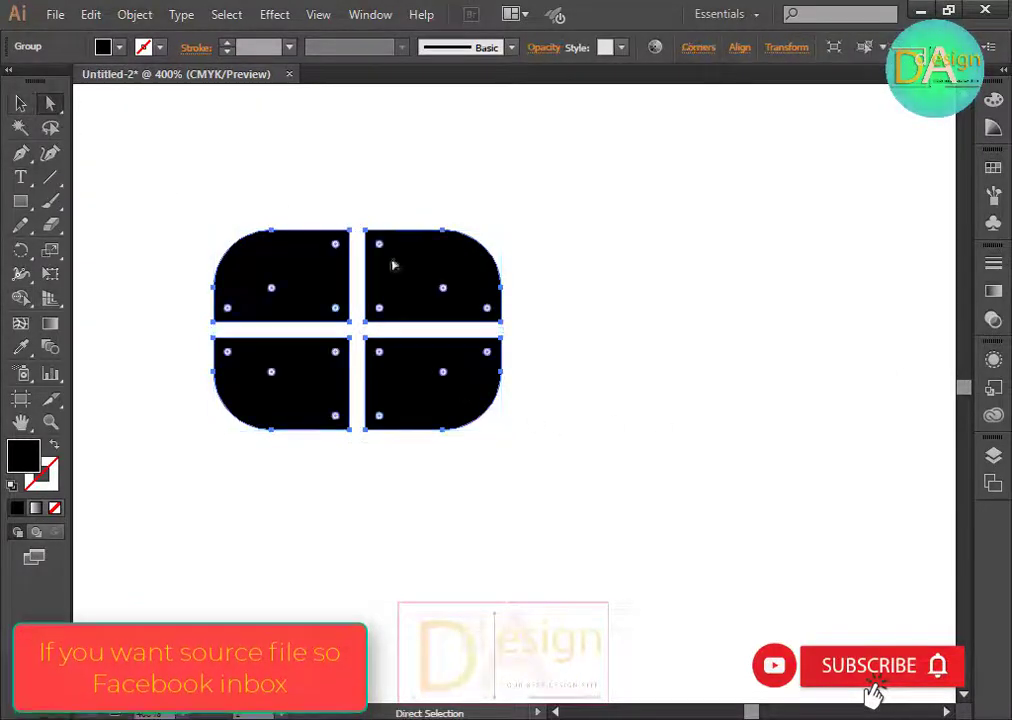
left_click_drag(273, 290, 277, 294)
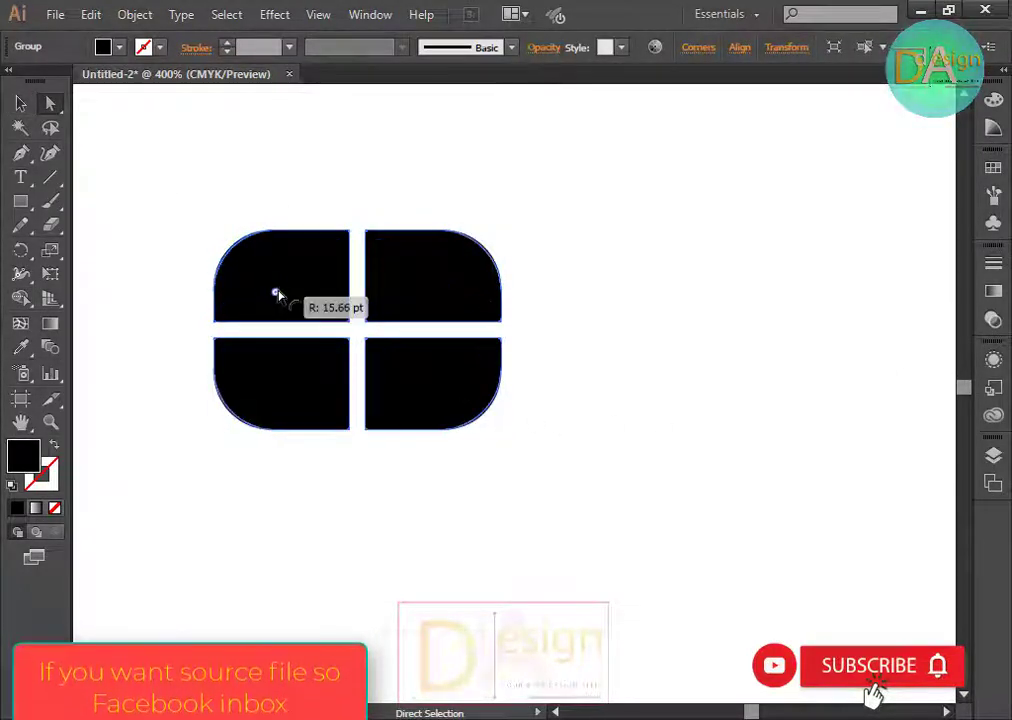
left_click(20, 103)
left_click(797, 253)
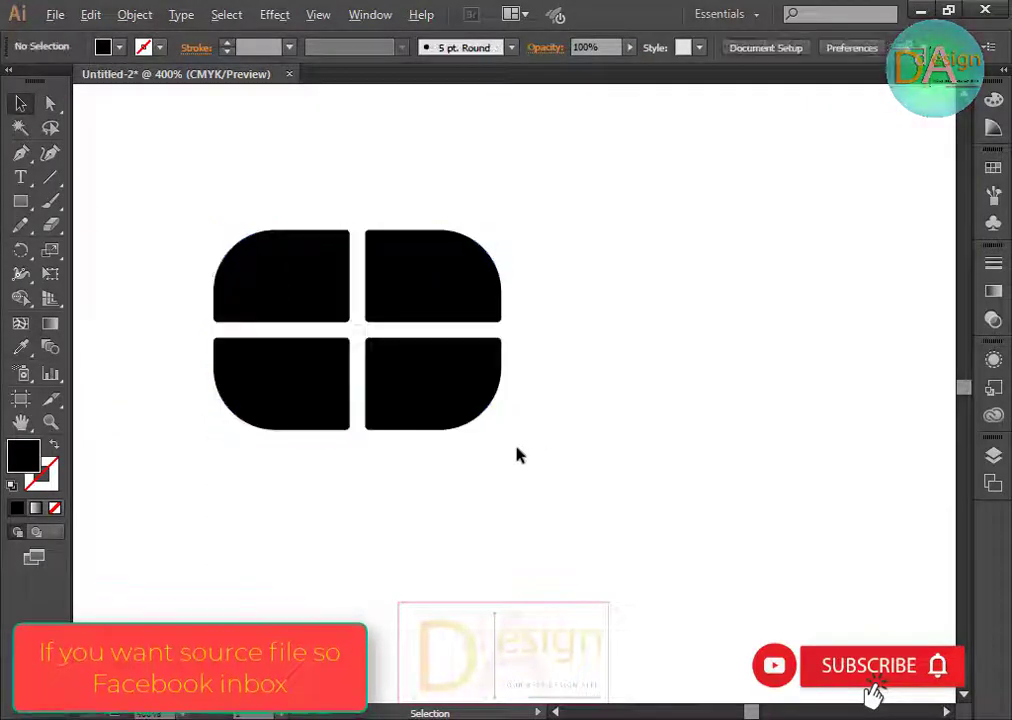
scroll(515, 454, "down", 1)
scroll(562, 445, "down", 1)
Centre the four-pane window icon inside the key's ring and zoom the view to 100%.
left_click_drag(520, 411, 418, 594)
left_click(660, 520)
scroll(660, 520, "down", 1)
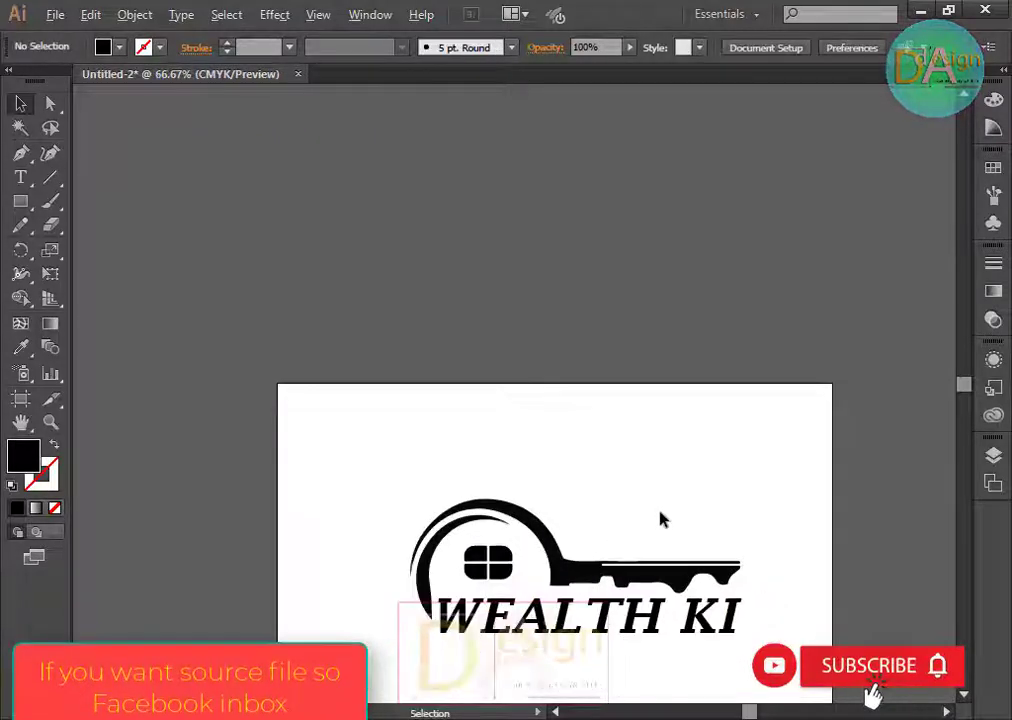
left_click_drag(623, 486, 507, 360)
left_click(371, 433)
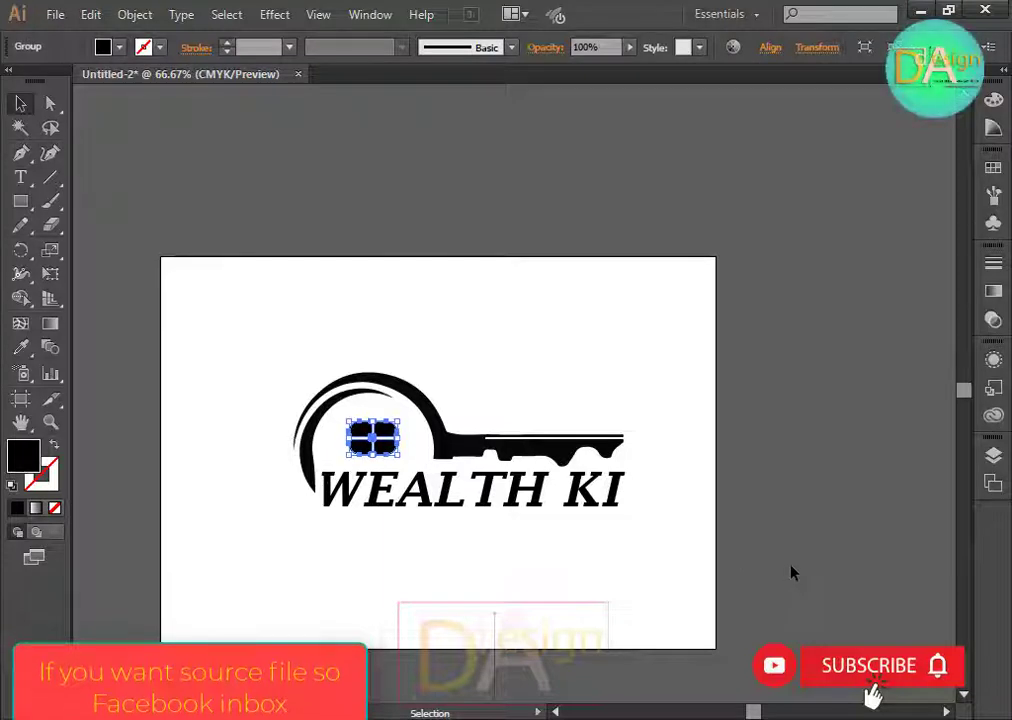
left_click(398, 412)
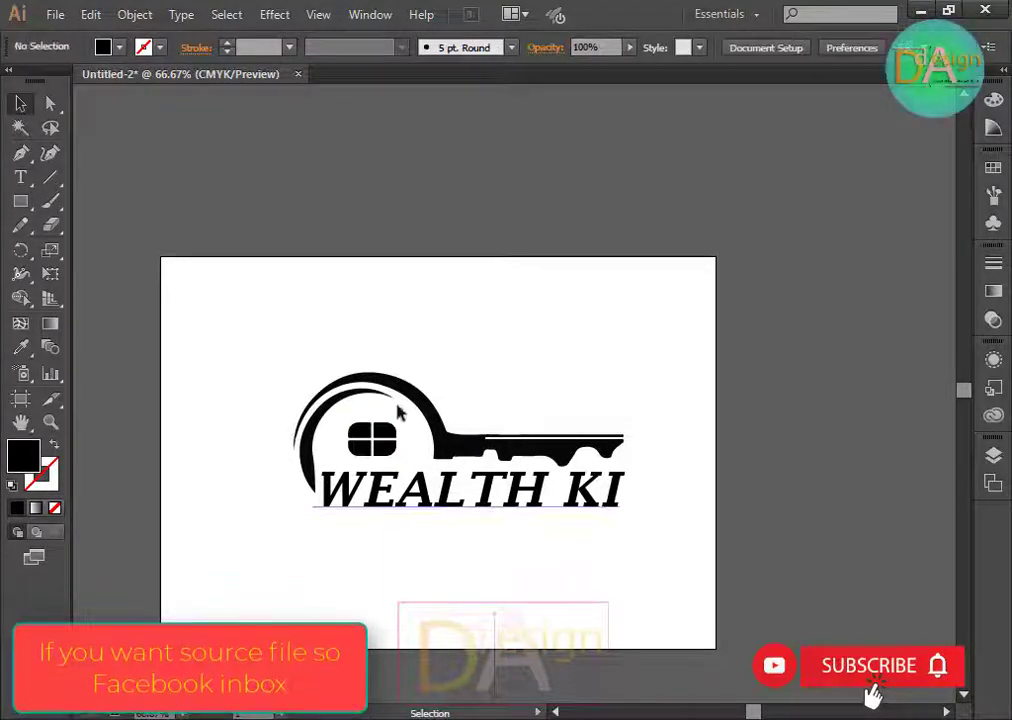
left_click_drag(492, 437, 493, 440)
left_click(548, 606)
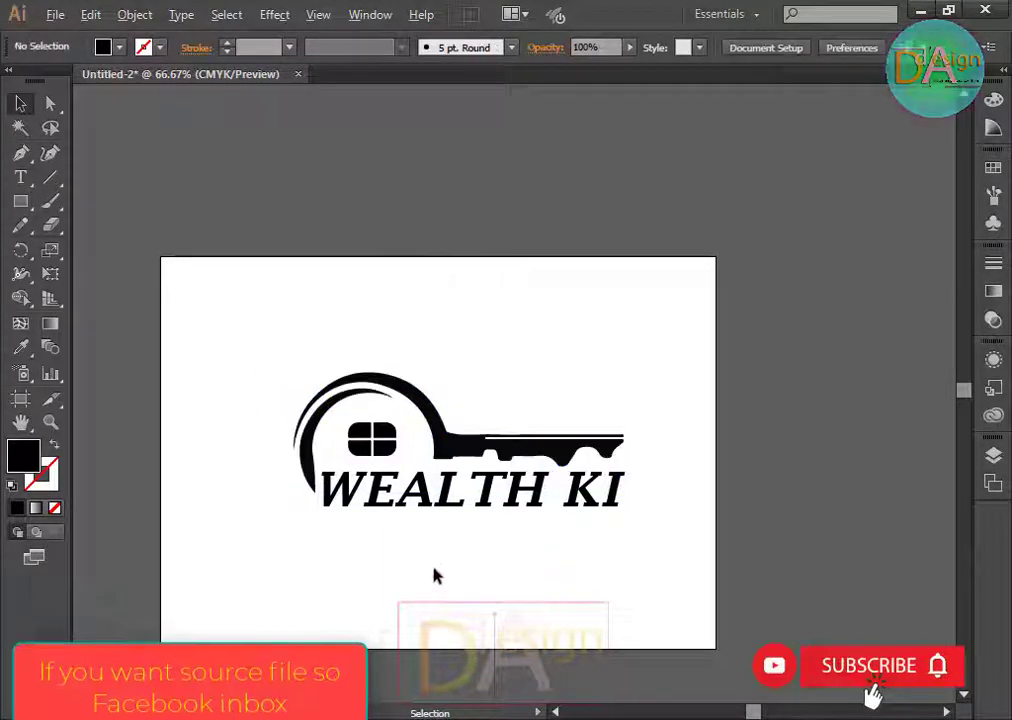
key("ctrl+1")
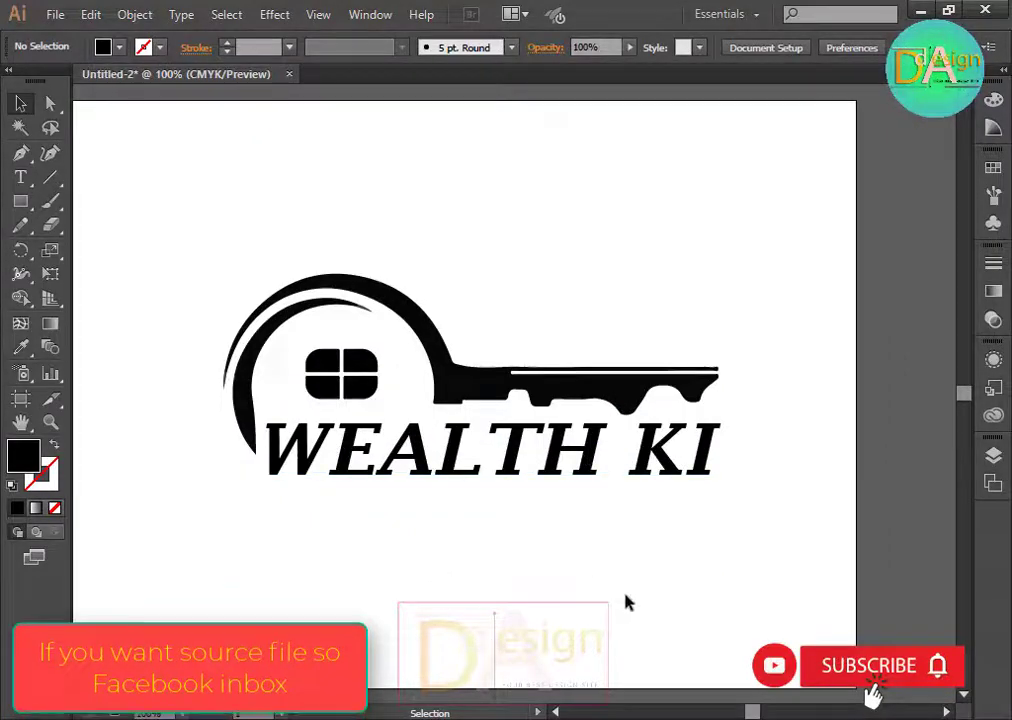
left_click(22, 179)
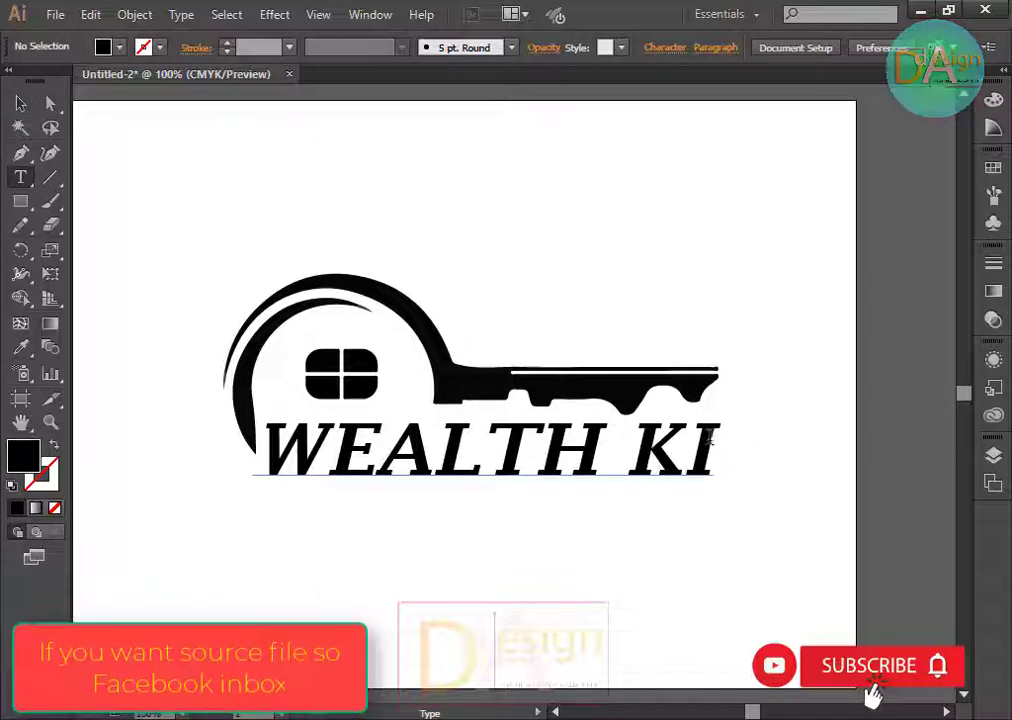
Set the letters KI in Lucida Sans Typewriter, first trying Bold Oblique.
left_click_drag(714, 455, 657, 452)
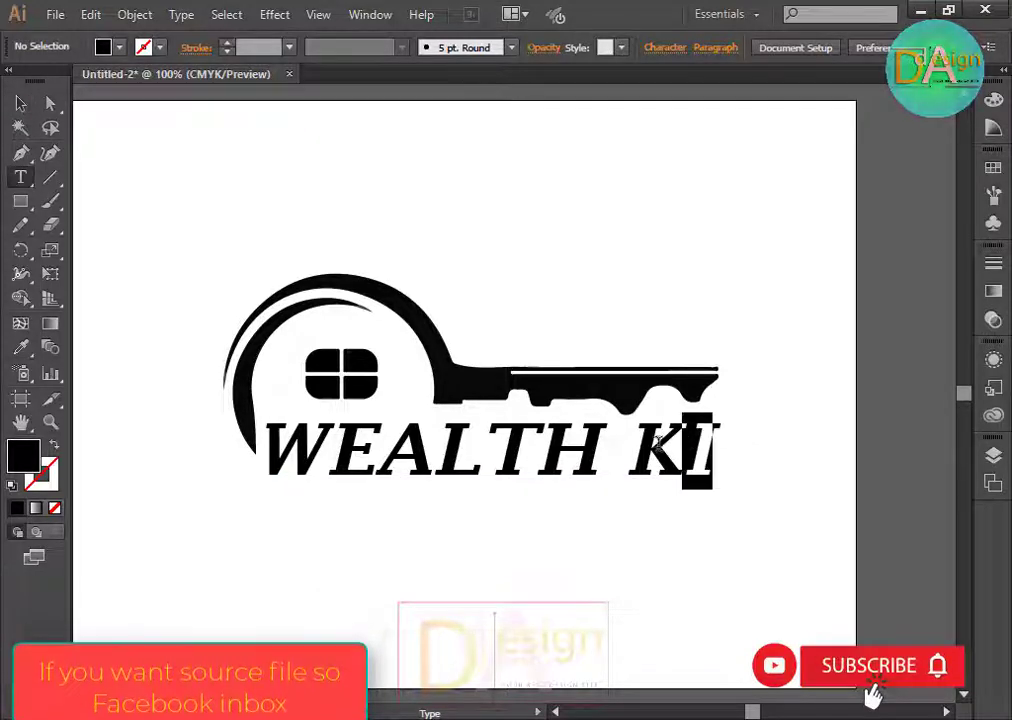
left_click(600, 47)
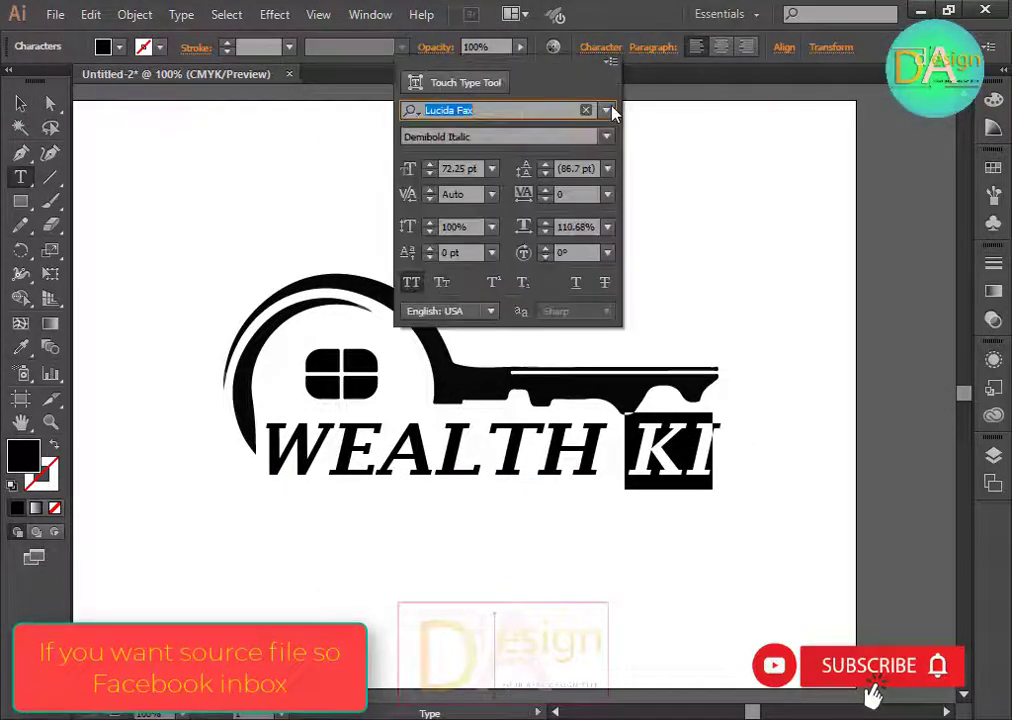
left_click(607, 110)
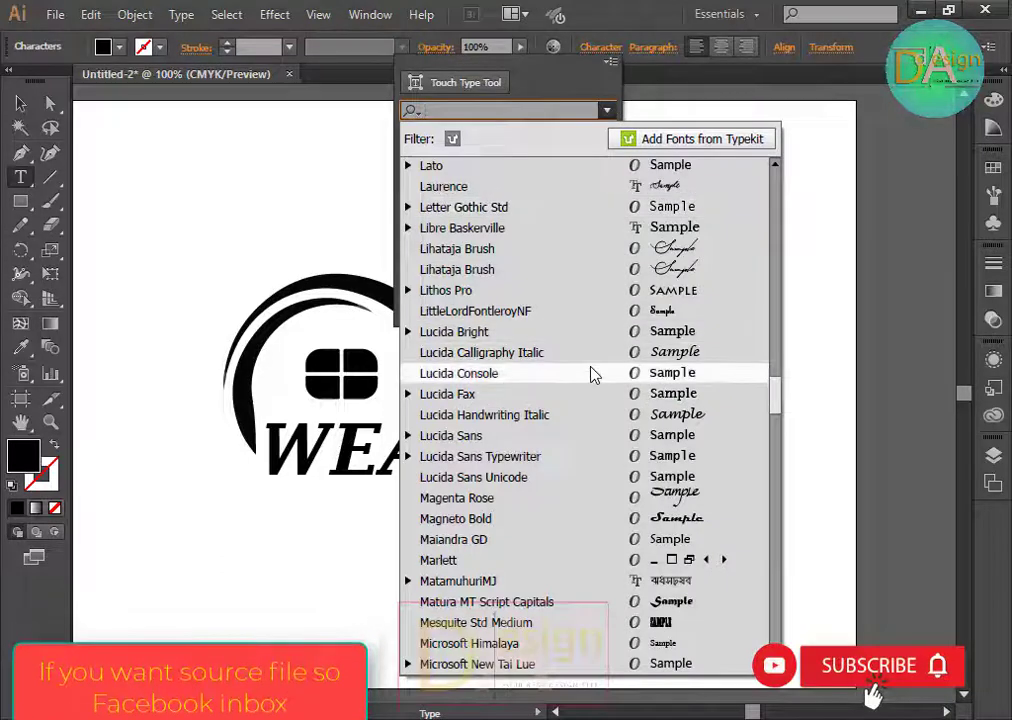
left_click(620, 458)
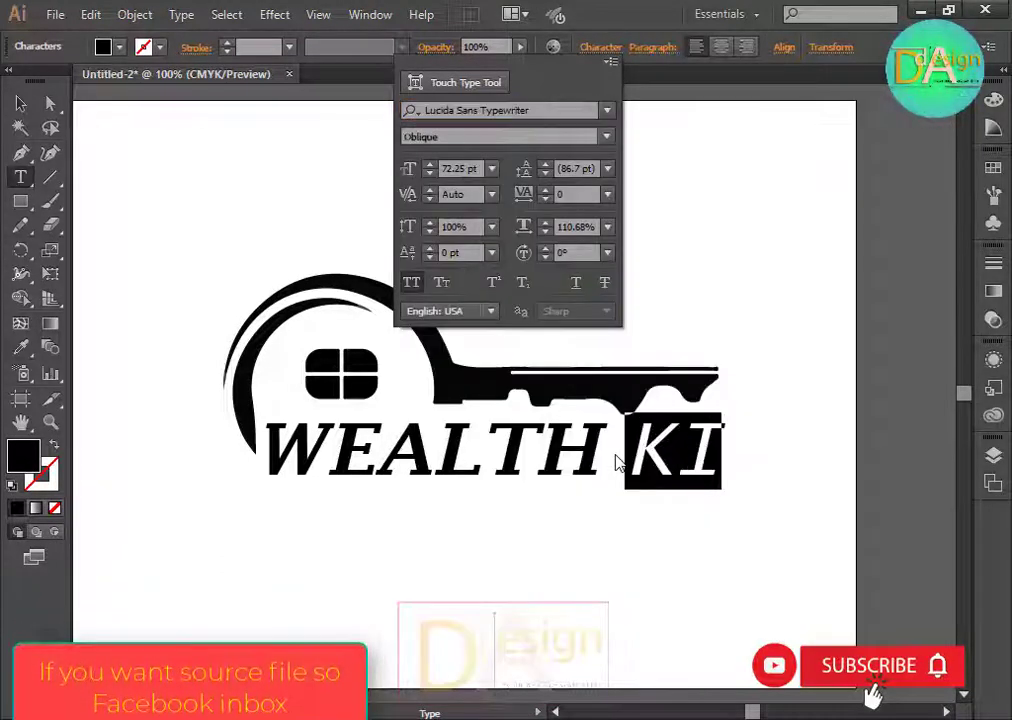
left_click(607, 138)
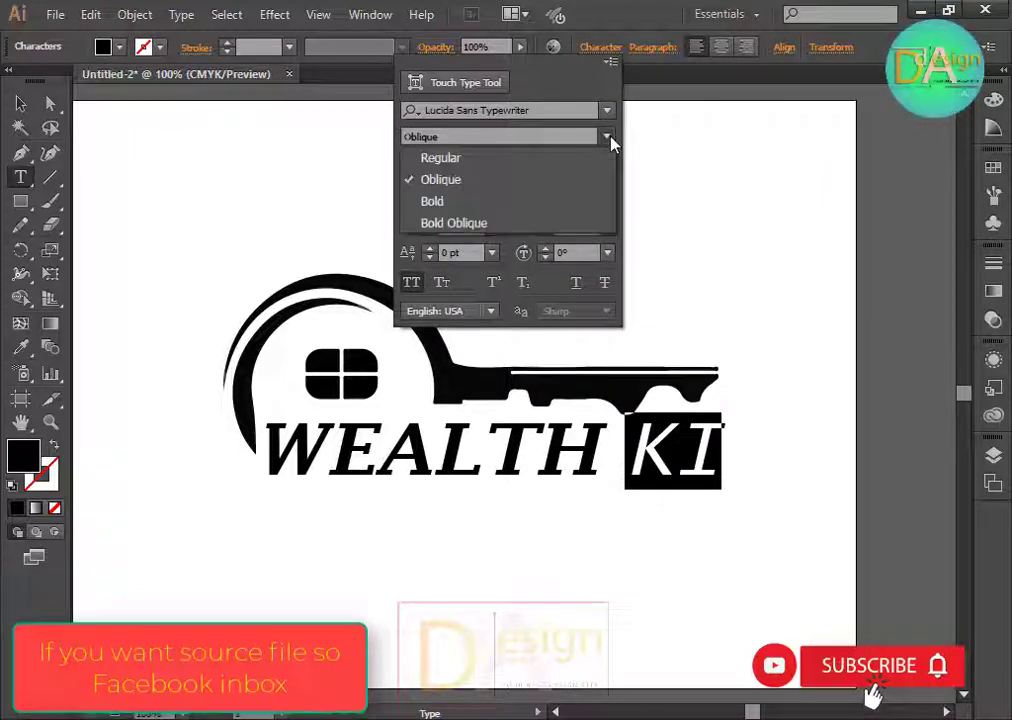
left_click(492, 222)
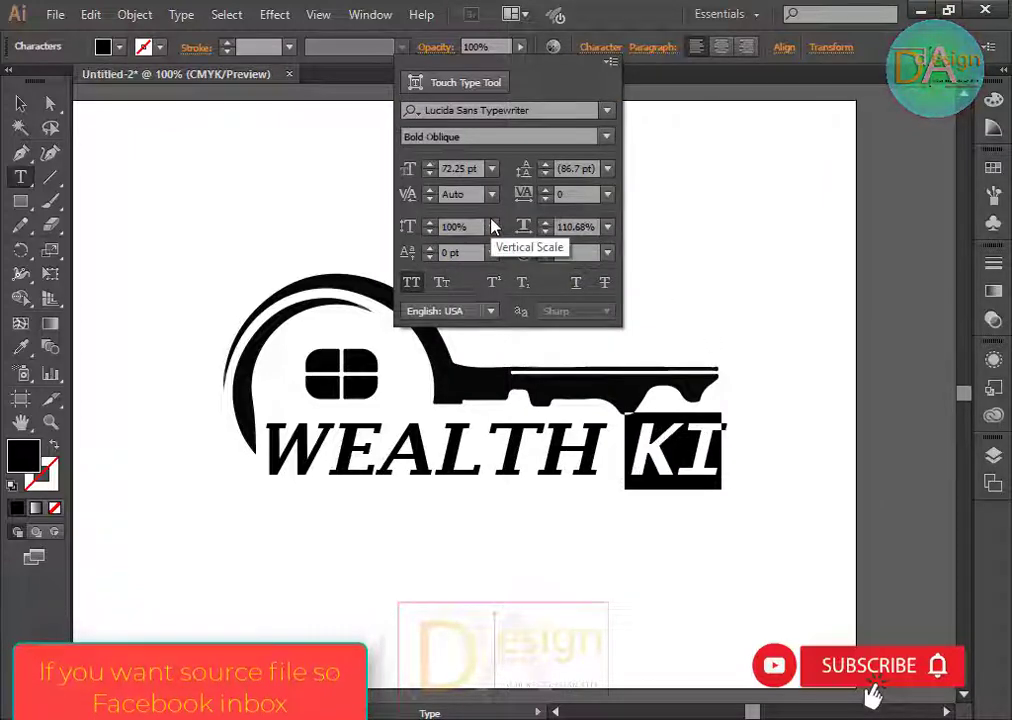
Switch the KI style from Bold Oblique to Regular, then settle on Oblique.
left_click(607, 110)
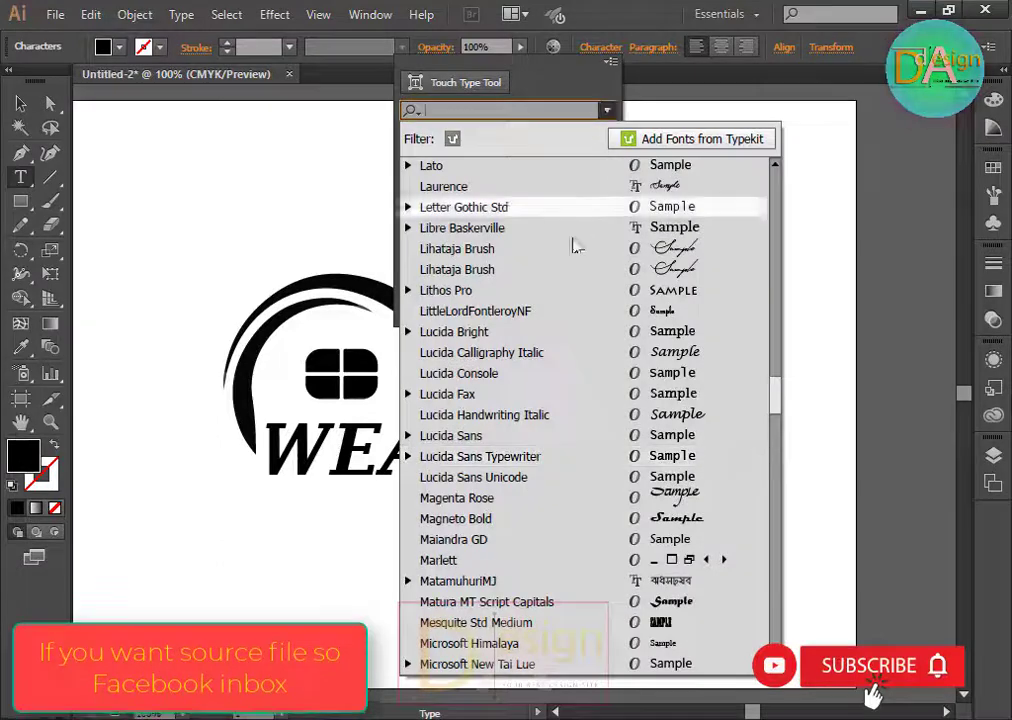
left_click(607, 110)
left_click(607, 136)
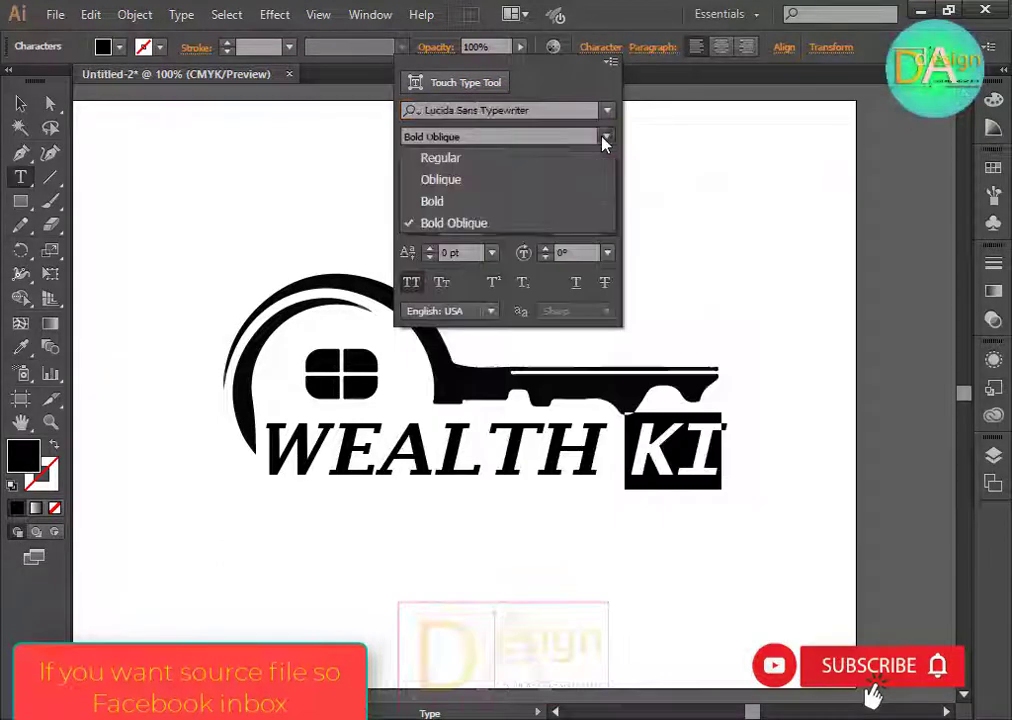
left_click(517, 160)
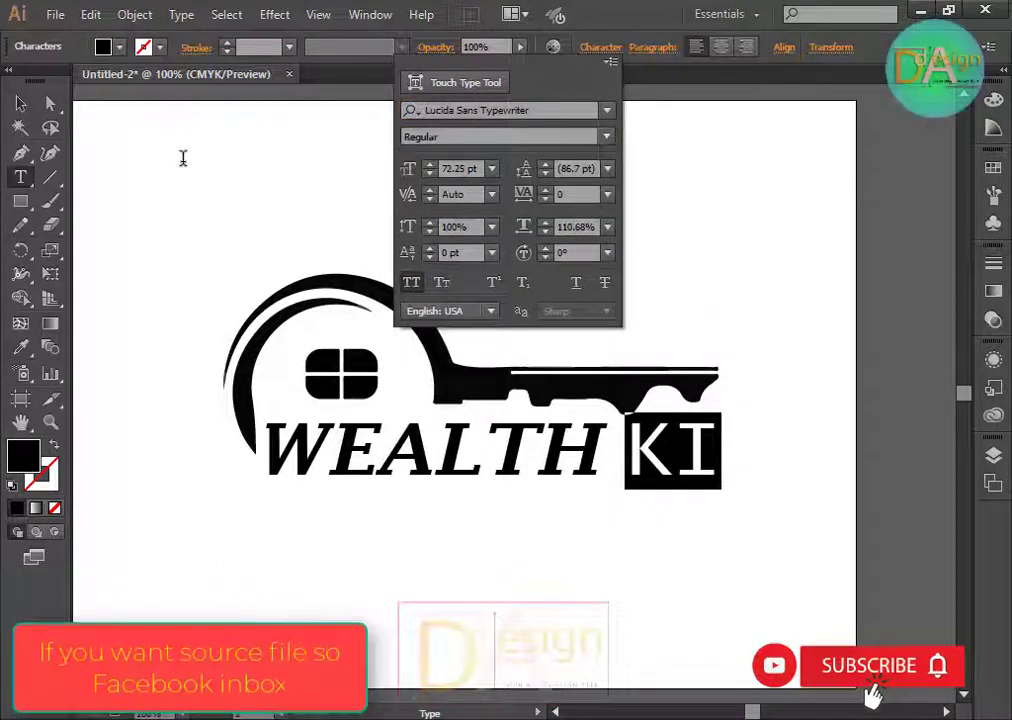
left_click(604, 136)
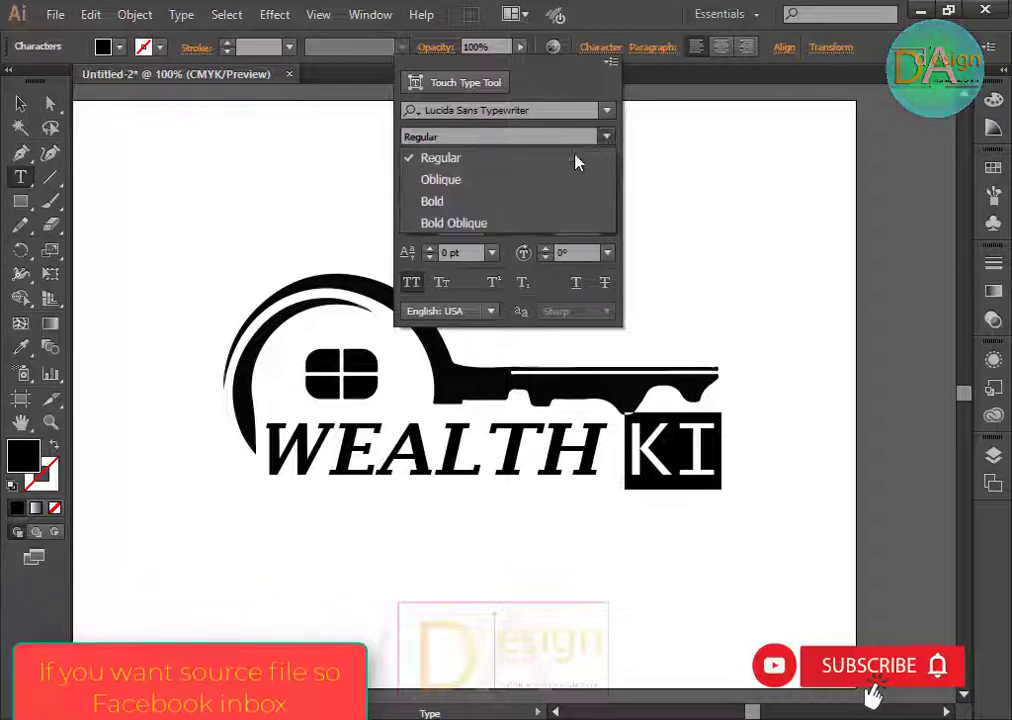
left_click(533, 180)
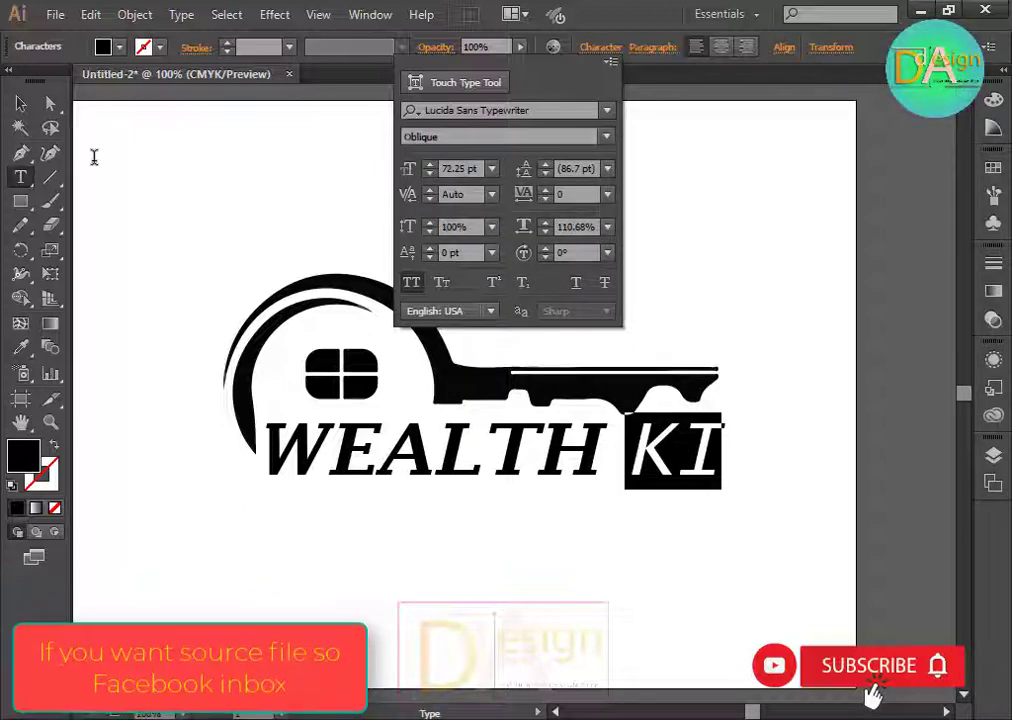
left_click(15, 85)
left_click(325, 455)
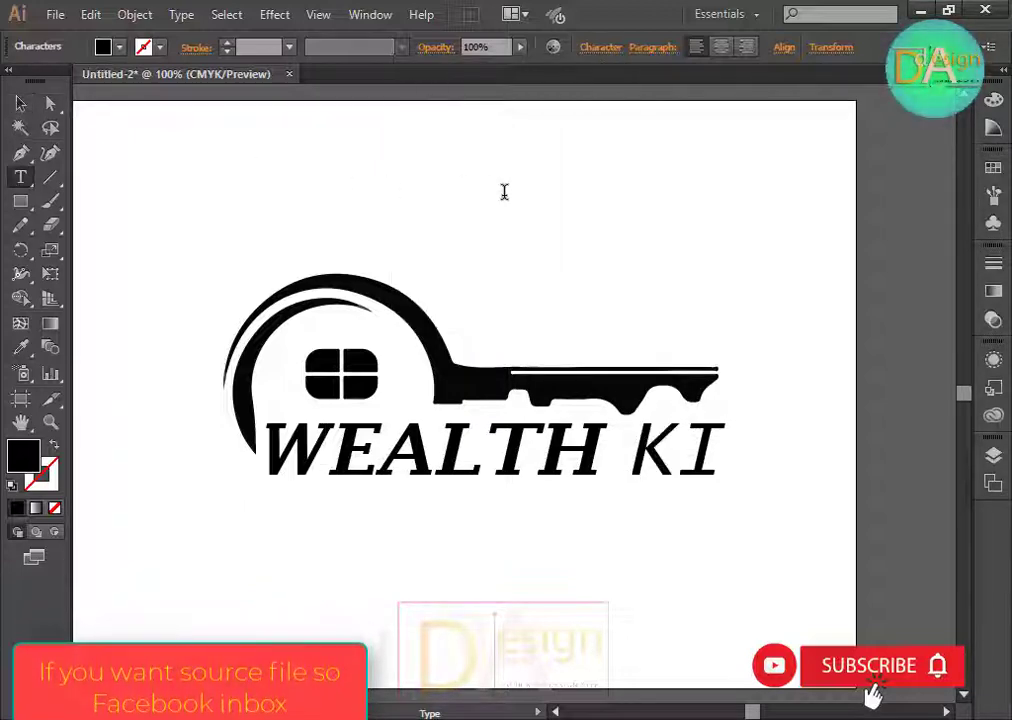
scroll(285, 274, "down", 1)
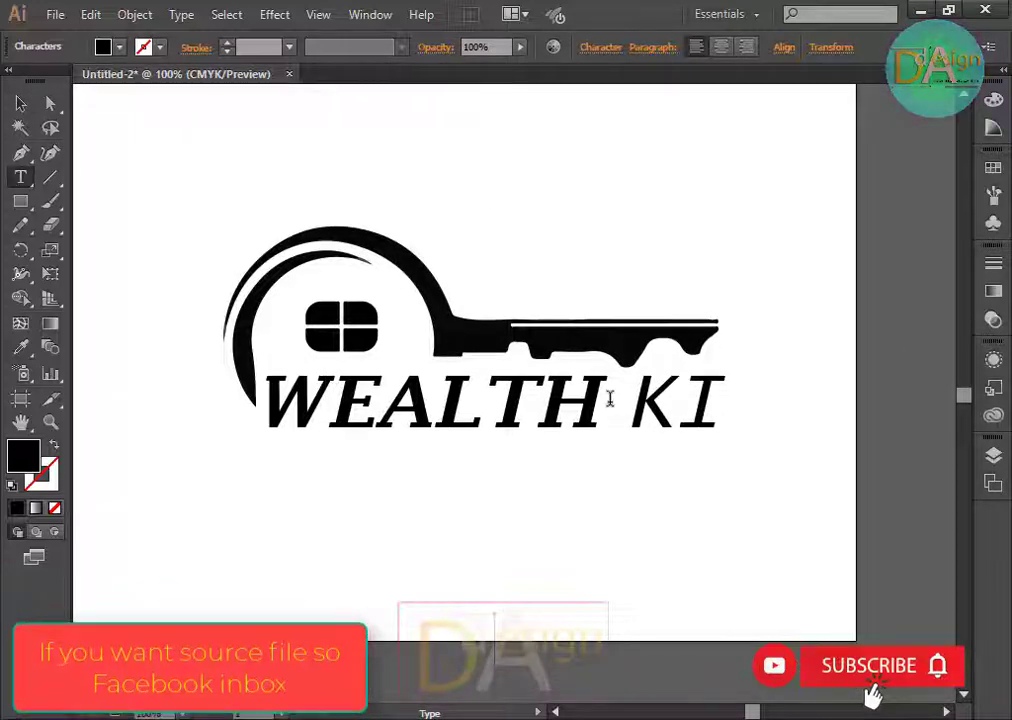
Convert the WEALTH KI text to outlines.
left_click(20, 103)
left_click(527, 106)
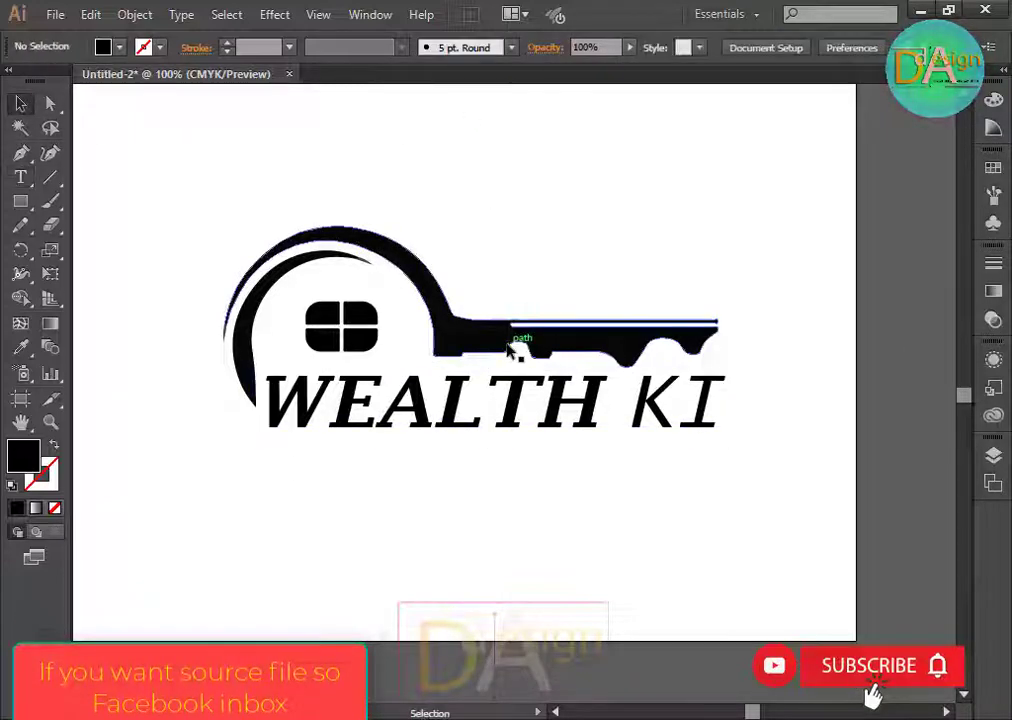
left_click(503, 390)
right_click(510, 393)
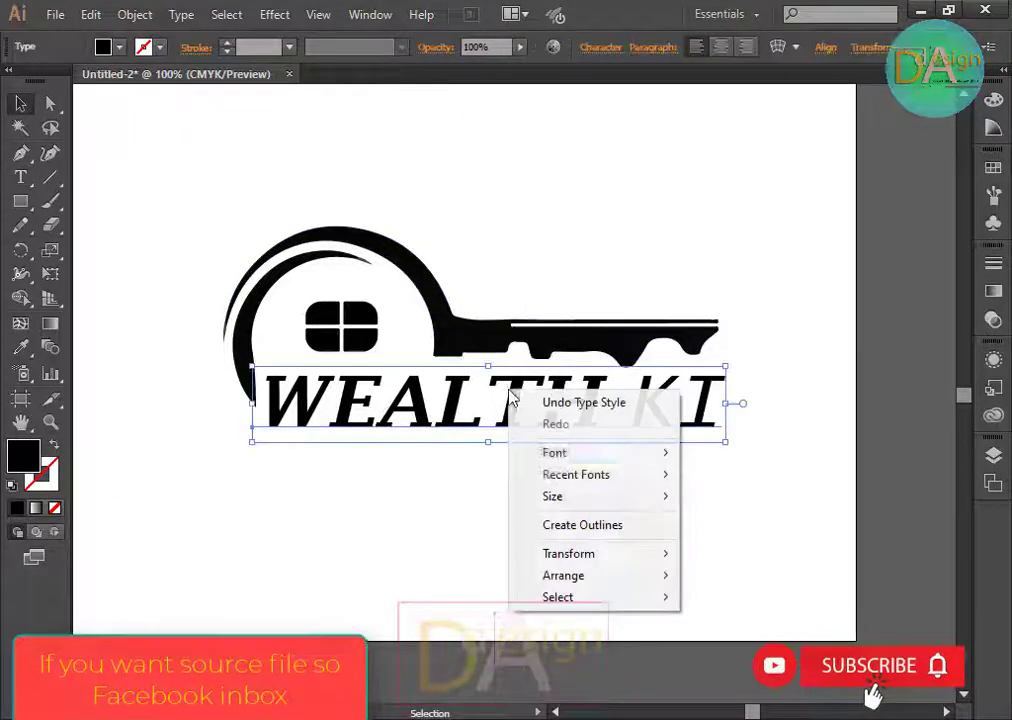
left_click(580, 526)
Ungroup the outlined lettering and check the separate KI and WEALTH letter paths.
left_click_drag(731, 460, 672, 422)
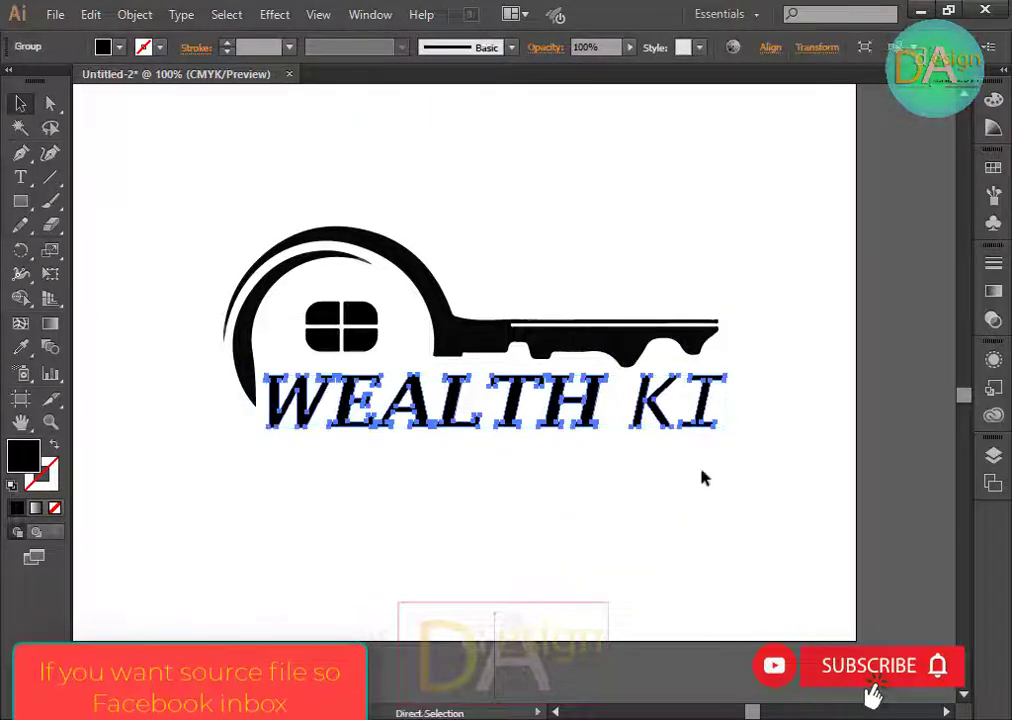
right_click(573, 404)
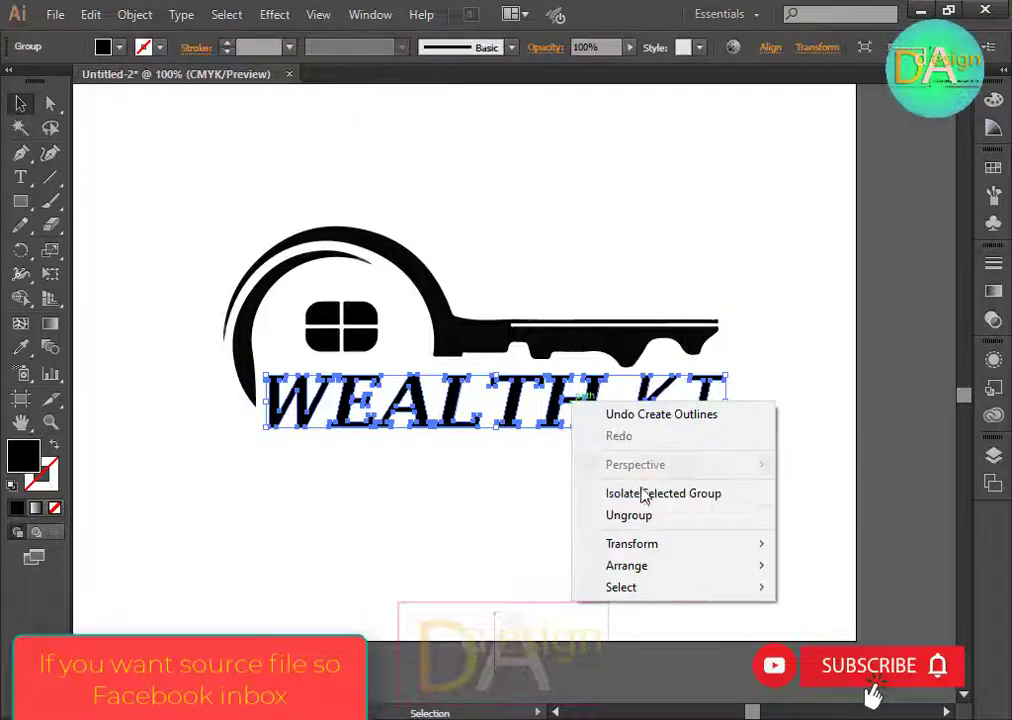
left_click(725, 518)
left_click(680, 425)
key("a")
left_click_drag(770, 508, 705, 420)
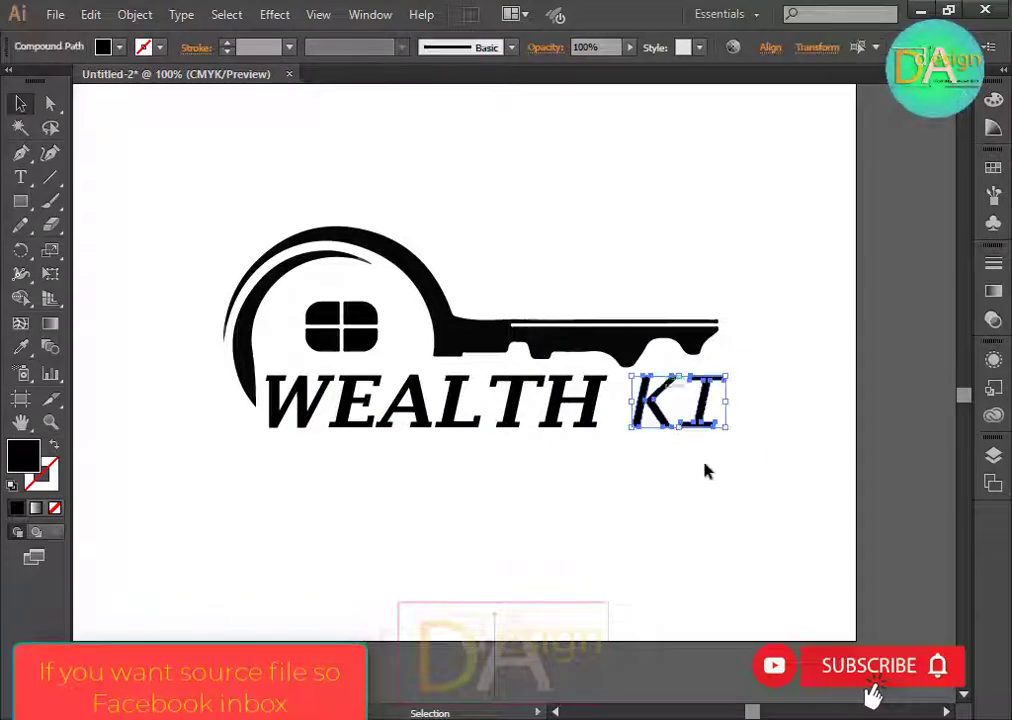
key("v")
left_click(587, 463)
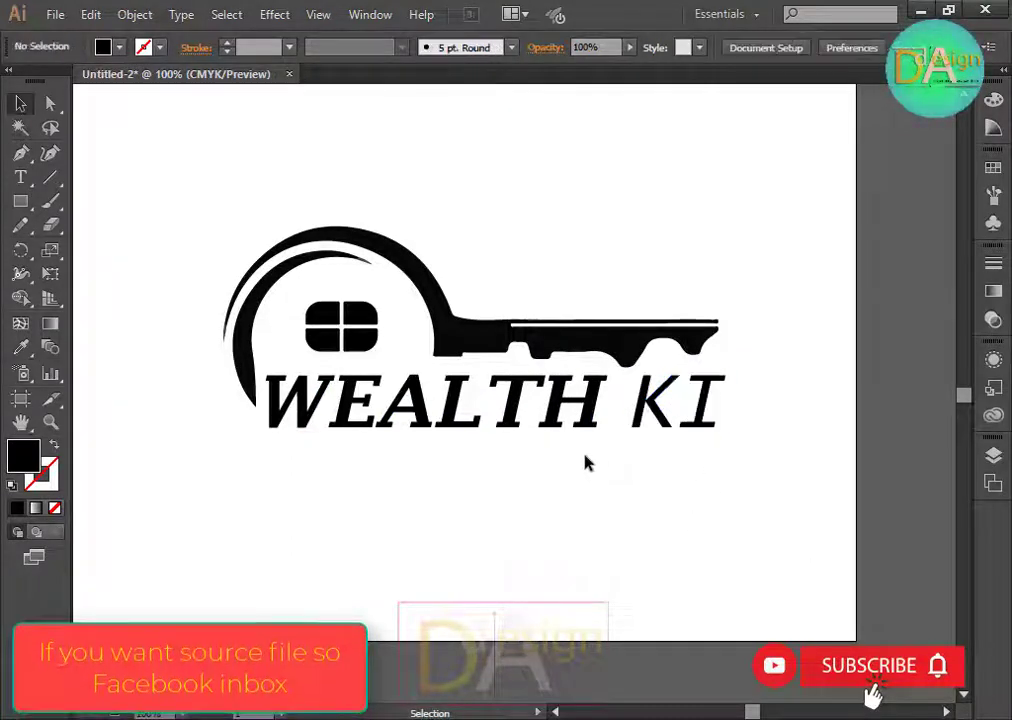
left_click_drag(310, 390, 306, 388)
key("a")
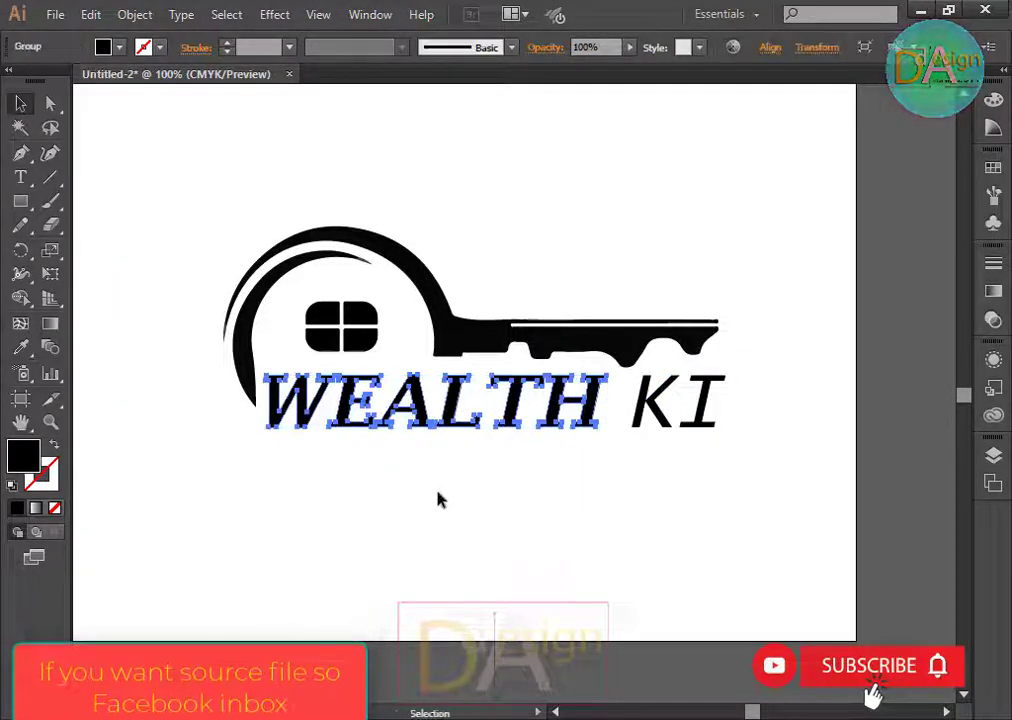
left_click(183, 295)
Ungroup the key shape group into separate paths, such as the key body.
left_click(328, 262)
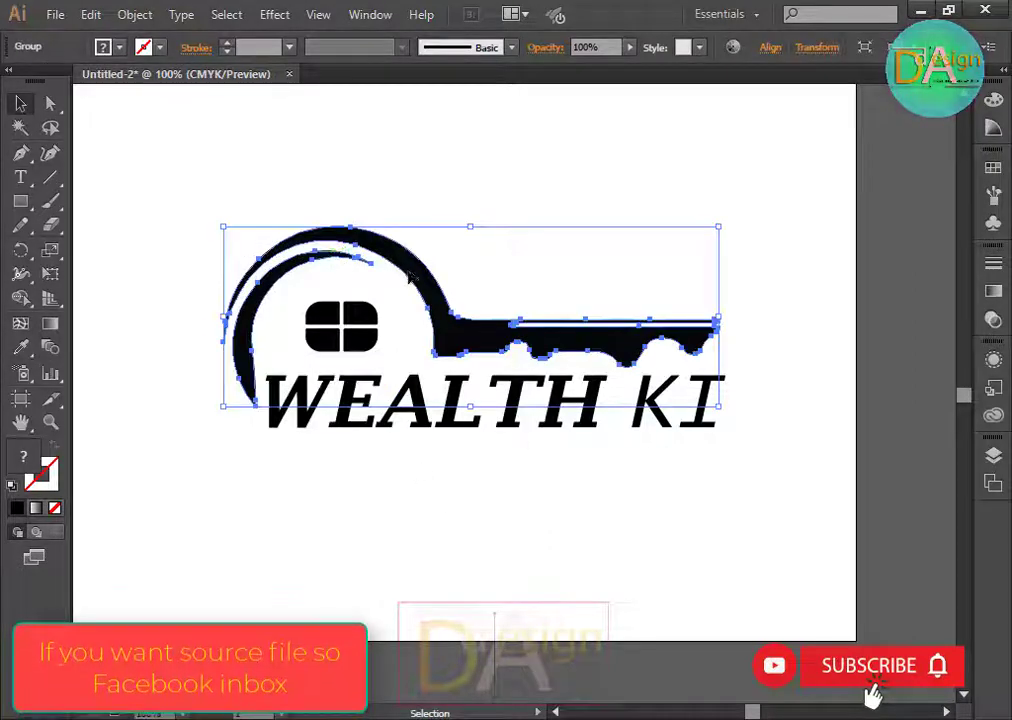
key("a")
key("v")
left_click(391, 300)
left_click(339, 328)
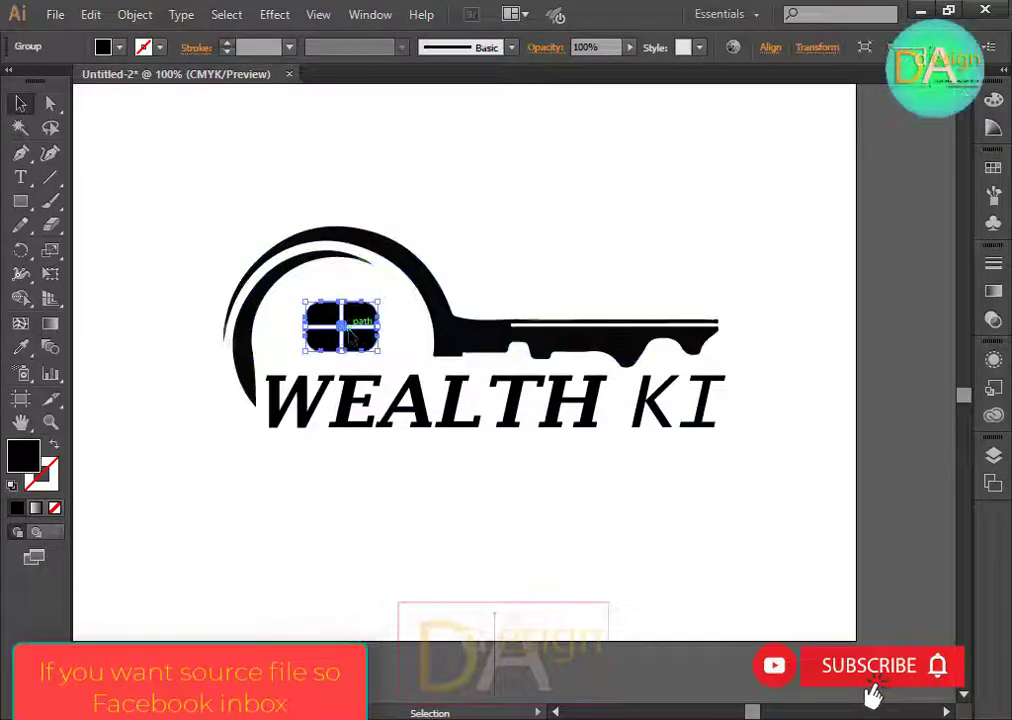
left_click(519, 356)
left_click(460, 333)
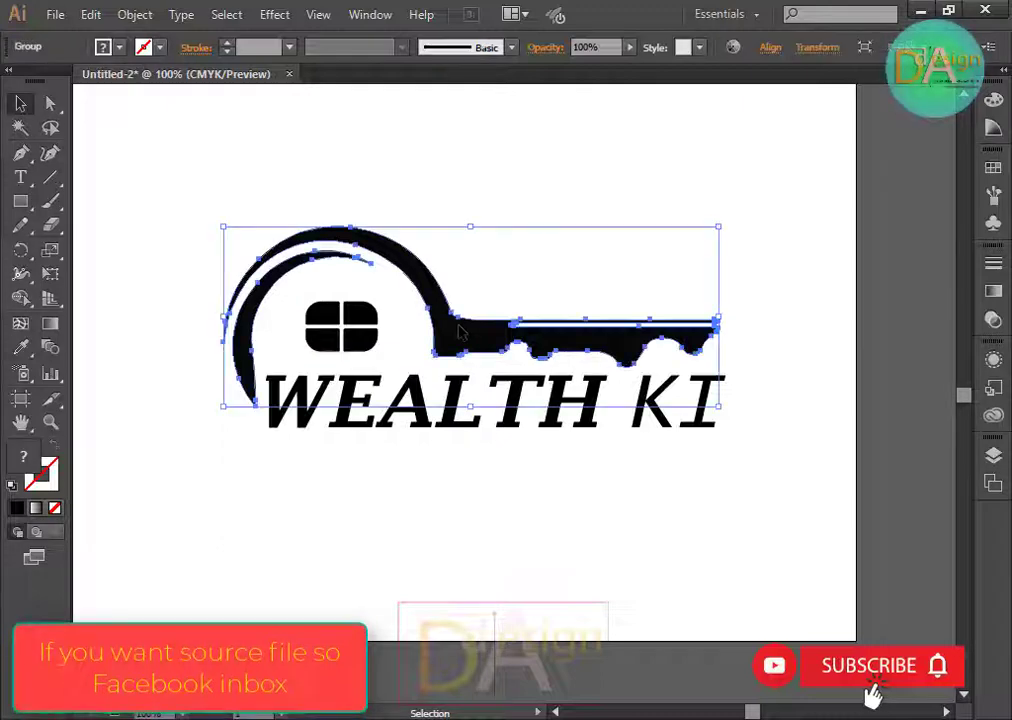
right_click(460, 333)
left_click(533, 438)
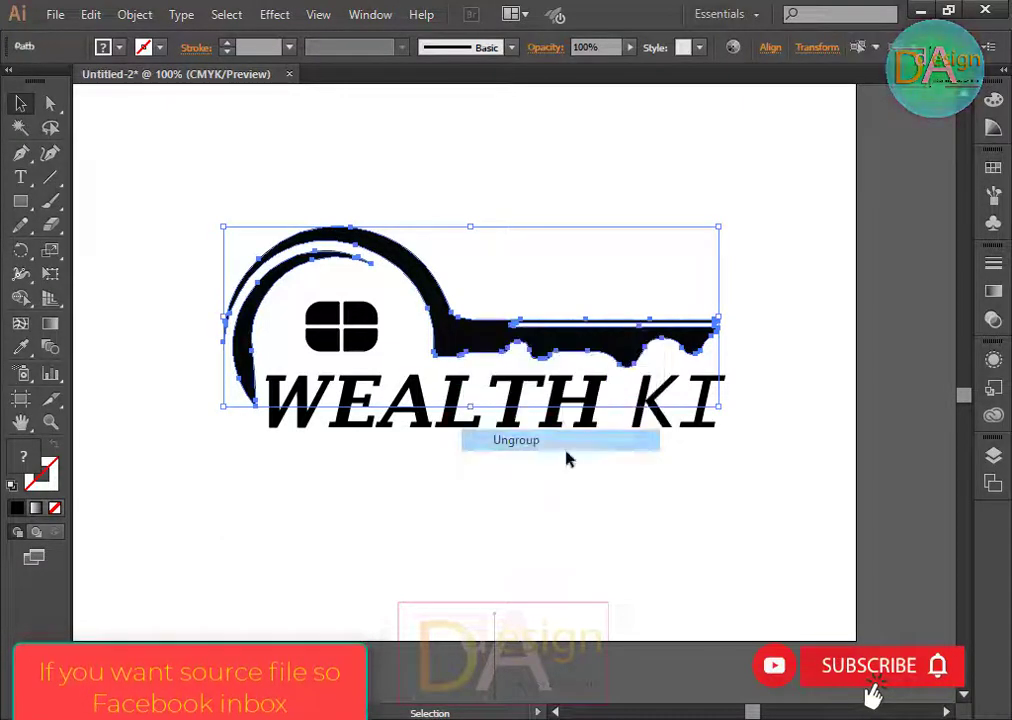
left_click(557, 485)
left_click(397, 328)
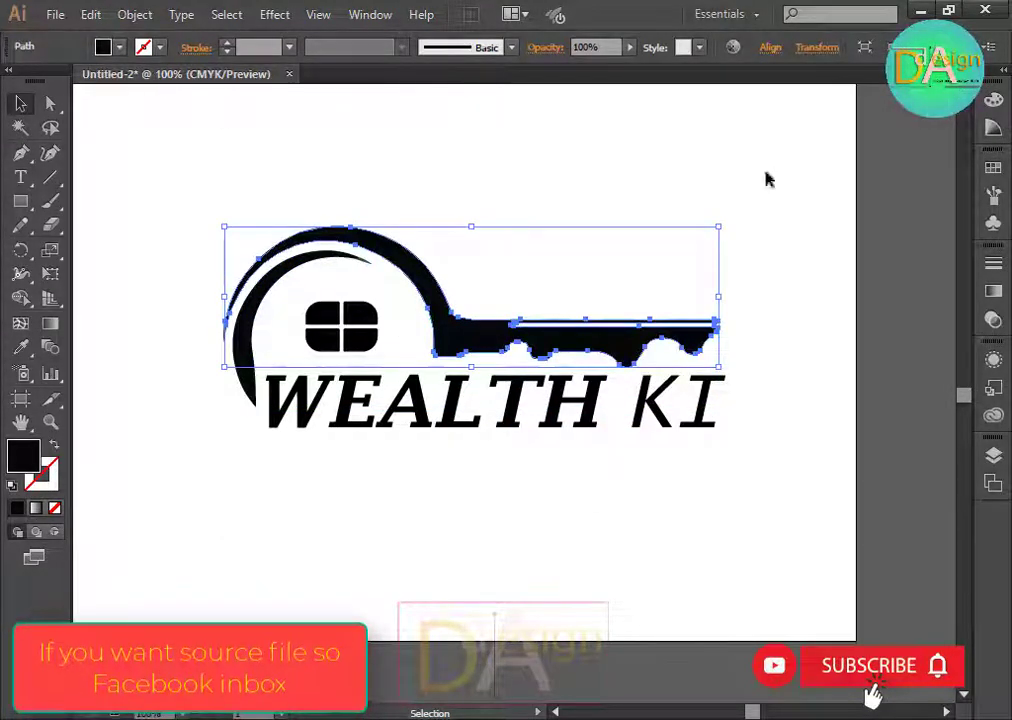
Fill the key with a linear gradient whose right stop is orange.
left_click(995, 291)
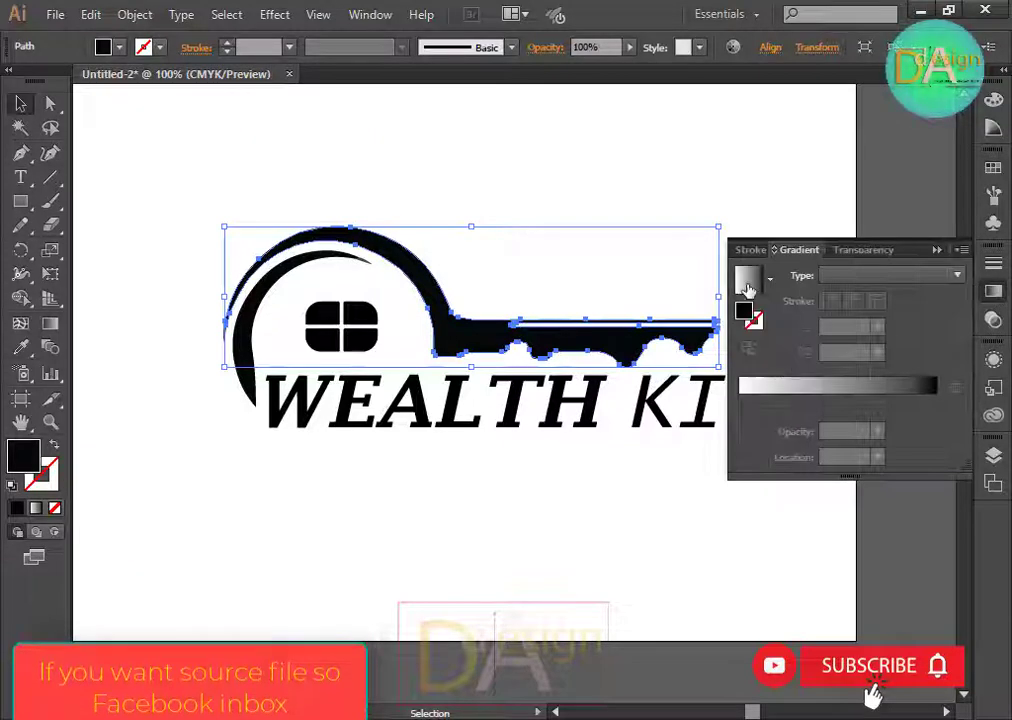
left_click(746, 281)
left_click(936, 403)
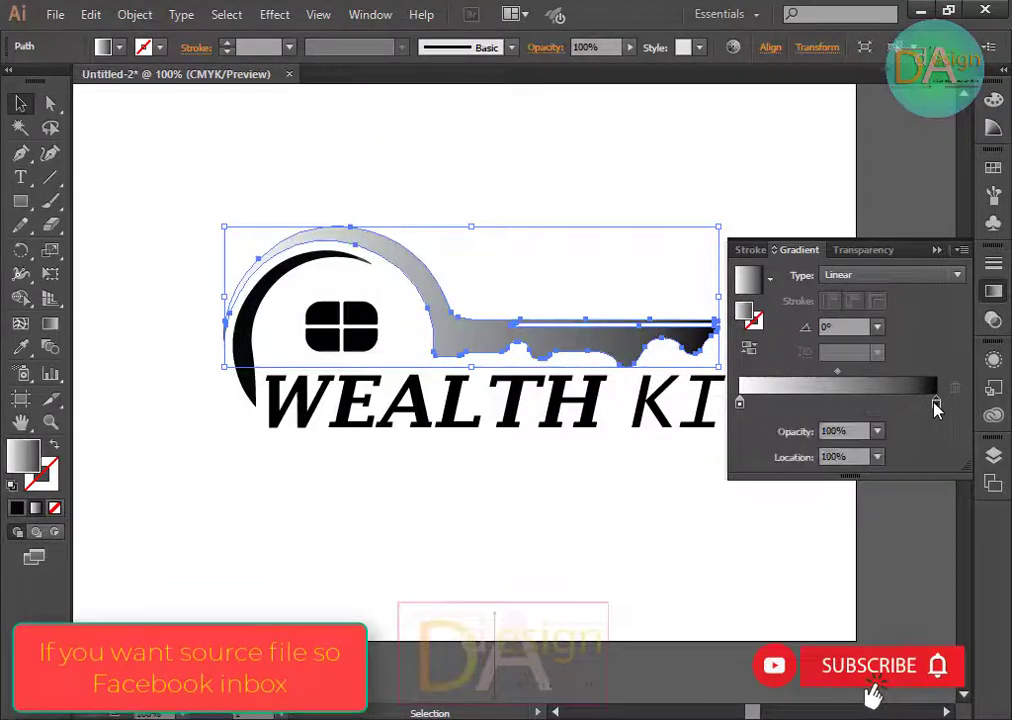
double_click(936, 403)
left_click(859, 464)
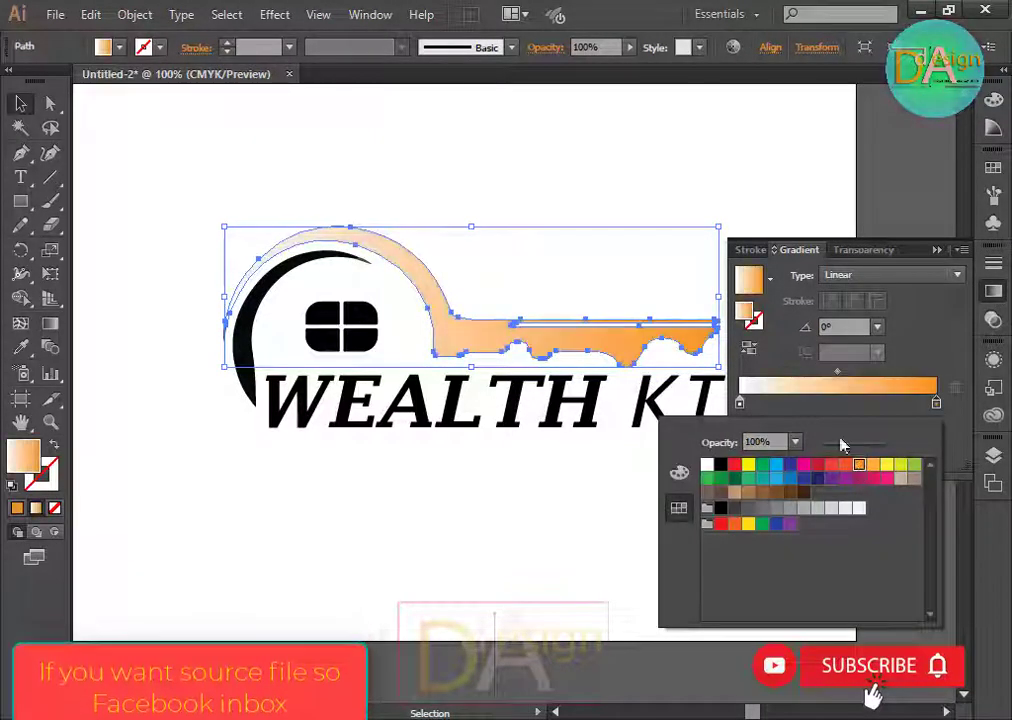
Change the gradient's left stop to yellow, after trying red-orange and light orange.
double_click(740, 404)
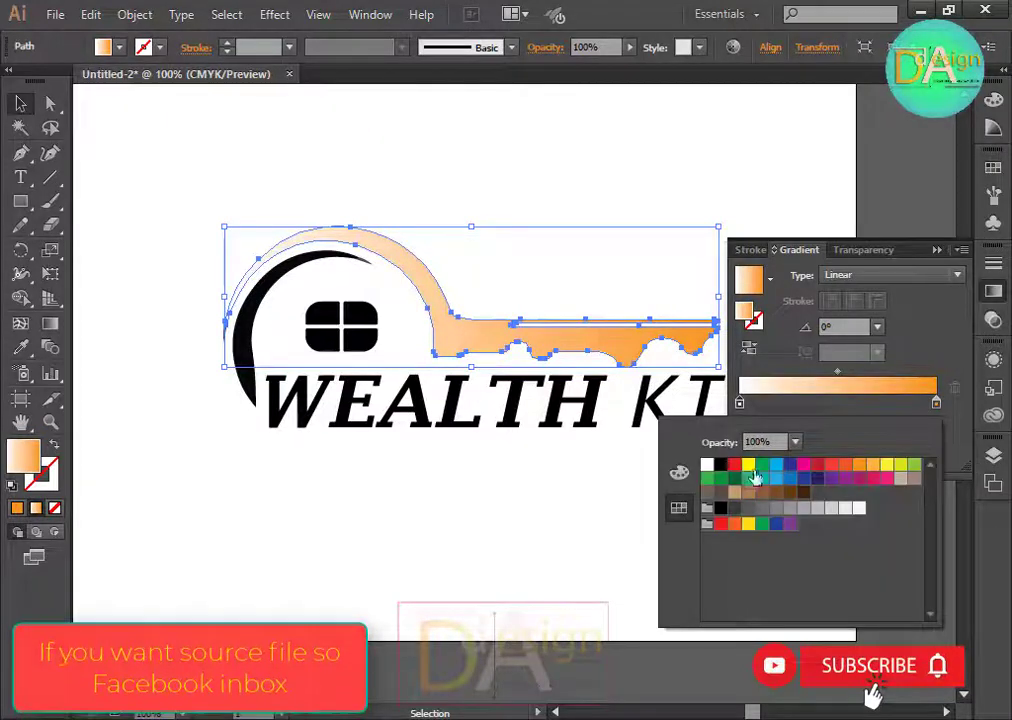
left_click(845, 466)
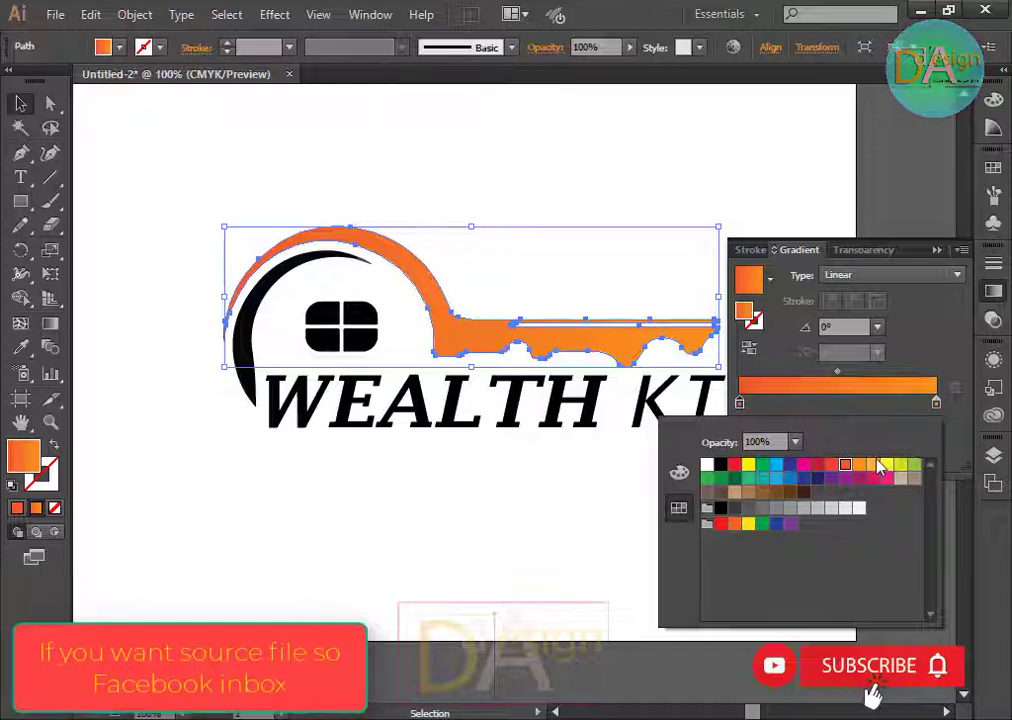
left_click(875, 466)
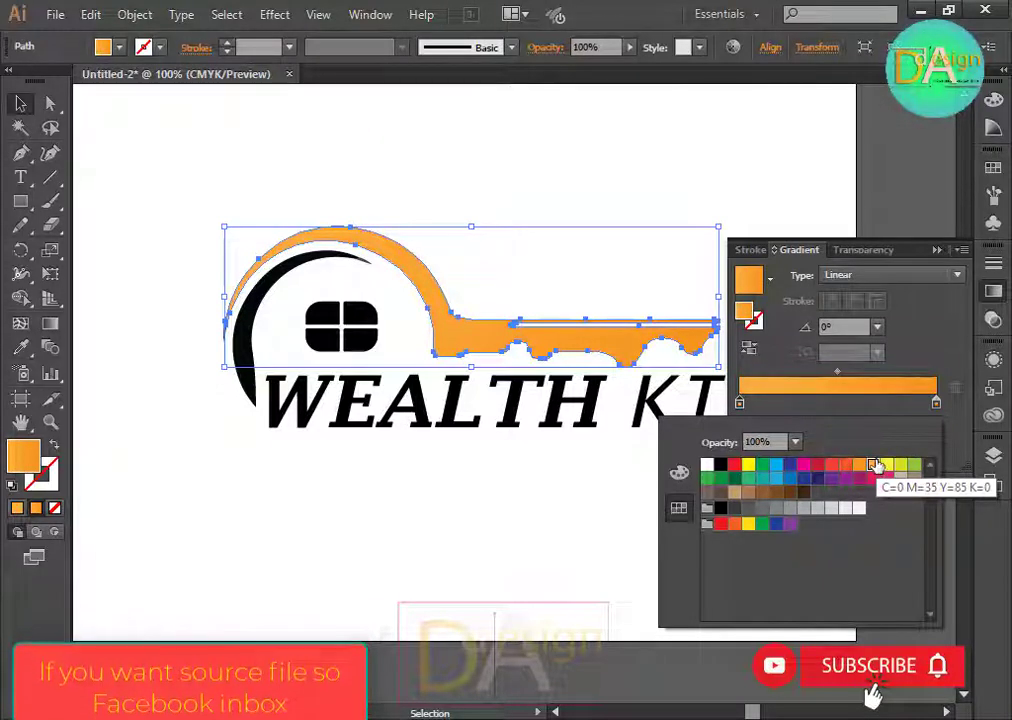
left_click(885, 466)
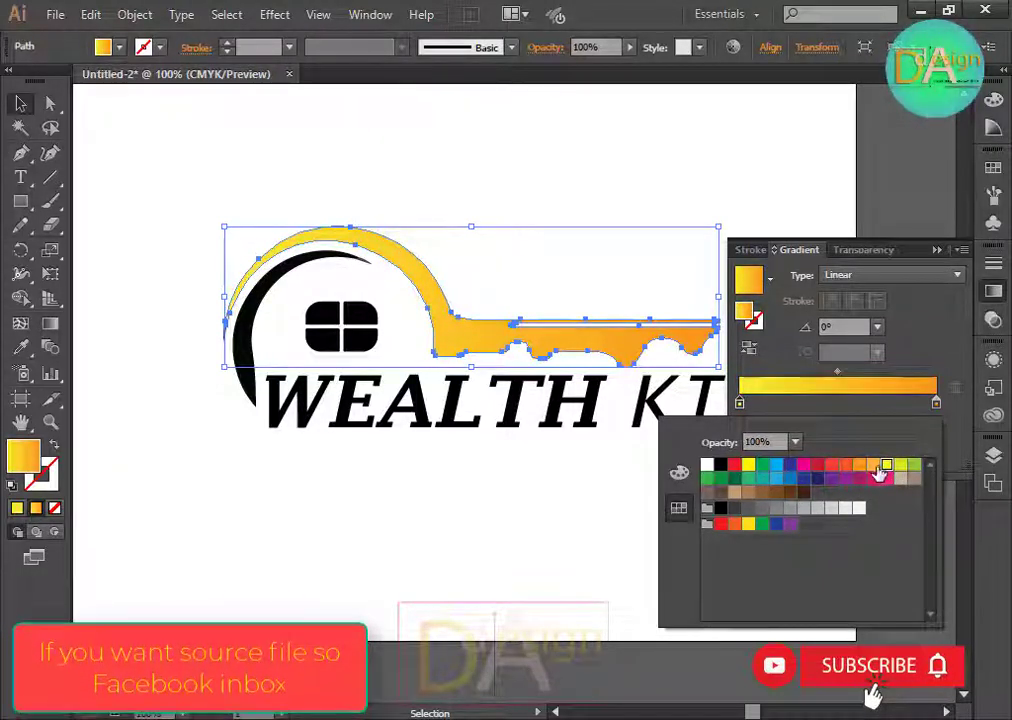
left_click(517, 545)
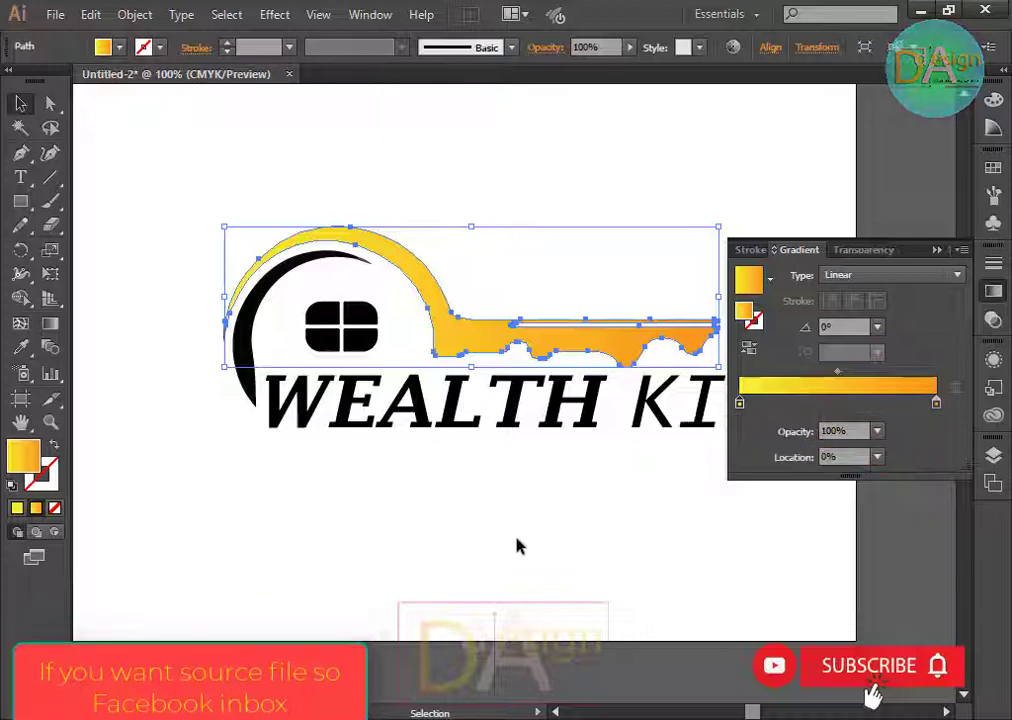
left_click(508, 543)
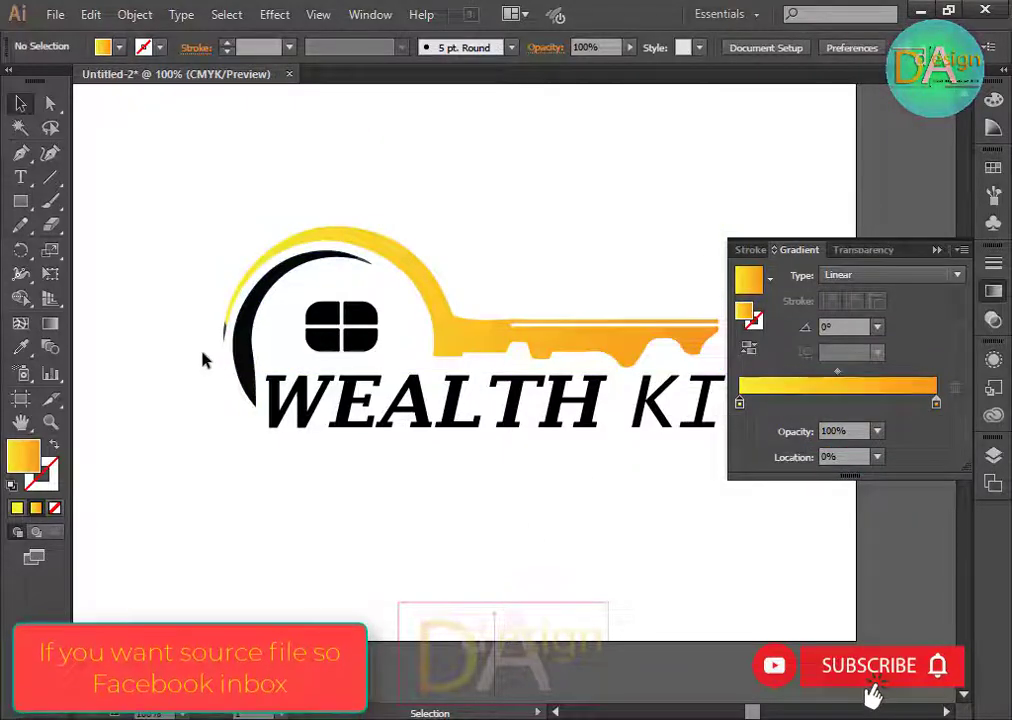
Zoom in and delete the small stray fragment at the arc's tip.
scroll(203, 357, "up", 1)
scroll(200, 355, "up", 2)
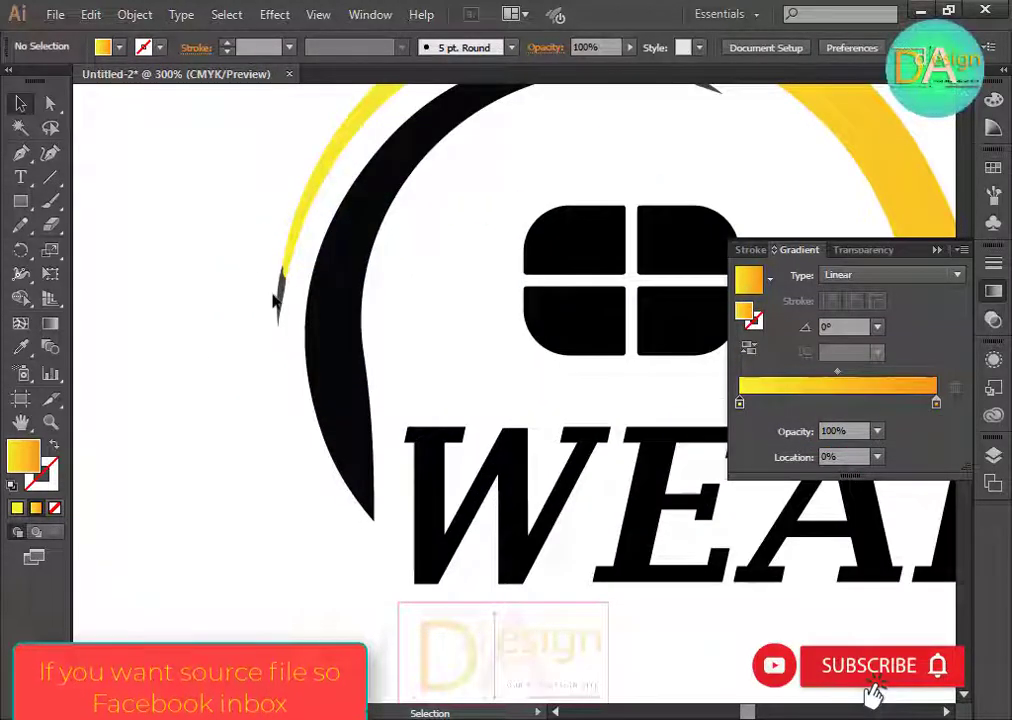
left_click_drag(282, 308, 284, 310)
scroll(229, 359, "up", 2)
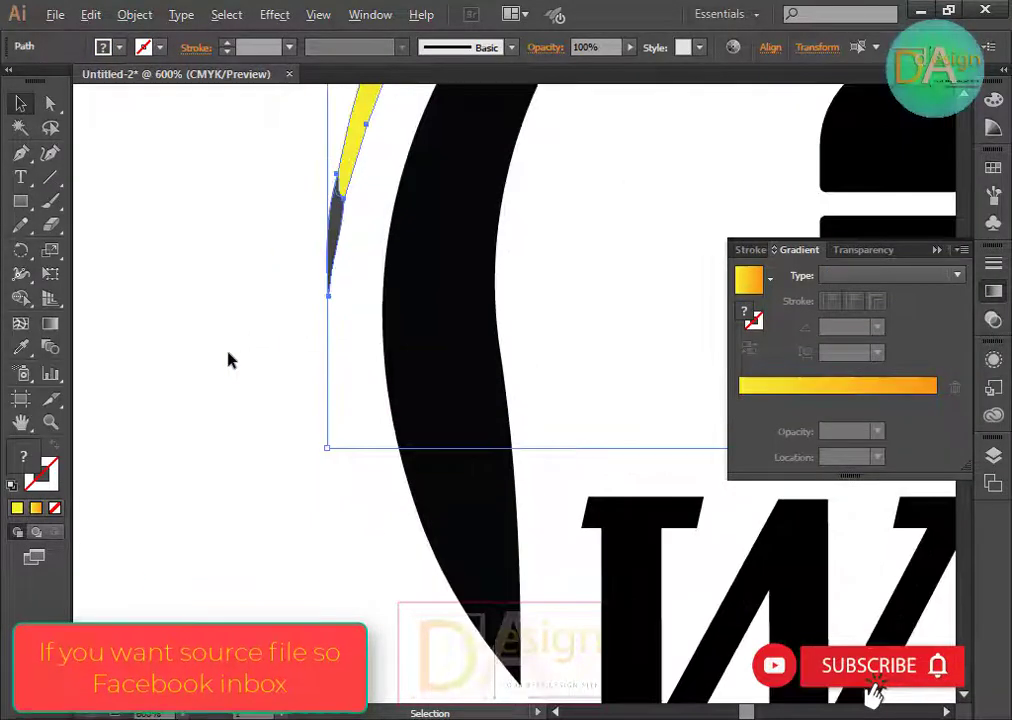
scroll(280, 366, "up", 1)
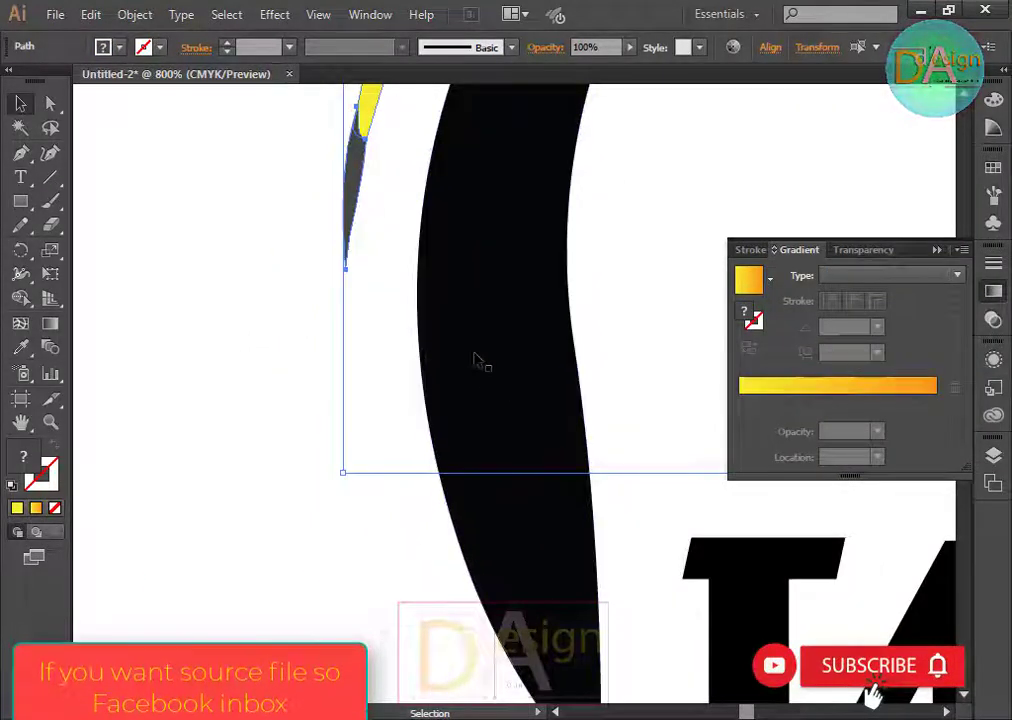
left_click(318, 14)
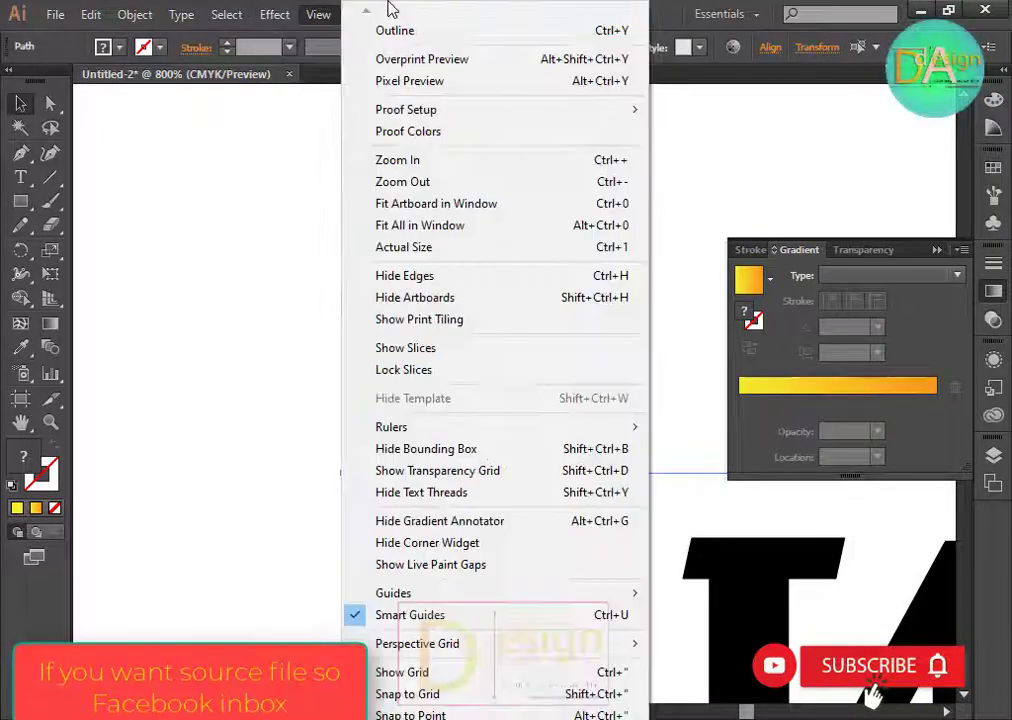
left_click(228, 220)
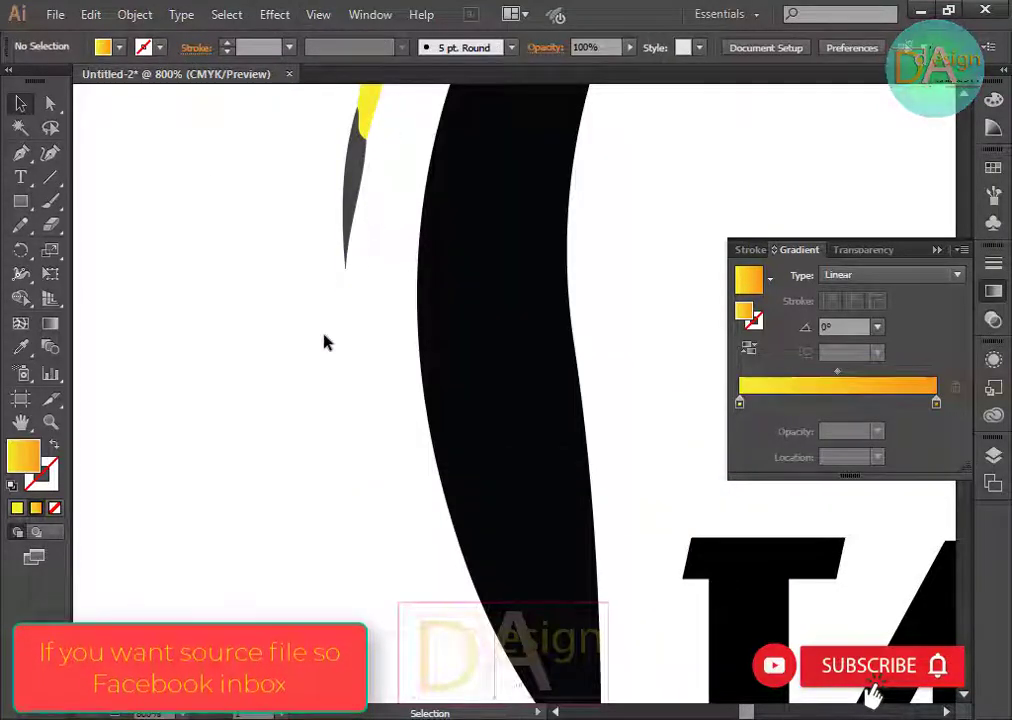
scroll(323, 341, "down", 2)
scroll(325, 342, "down", 1)
scroll(325, 341, "down", 1)
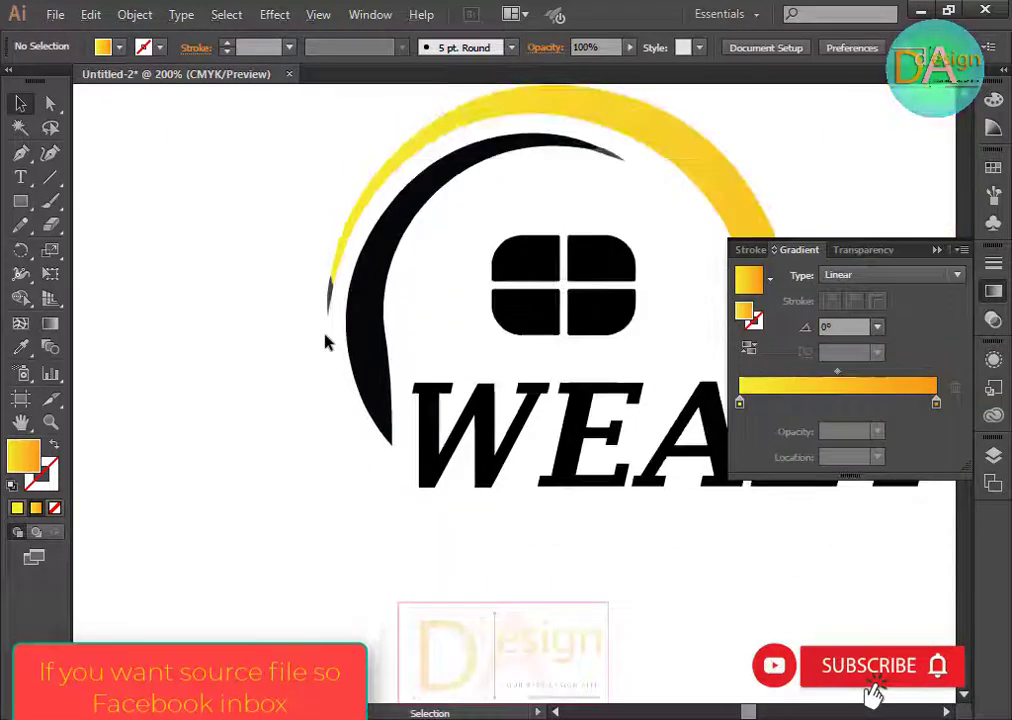
left_click(330, 295)
key("Delete")
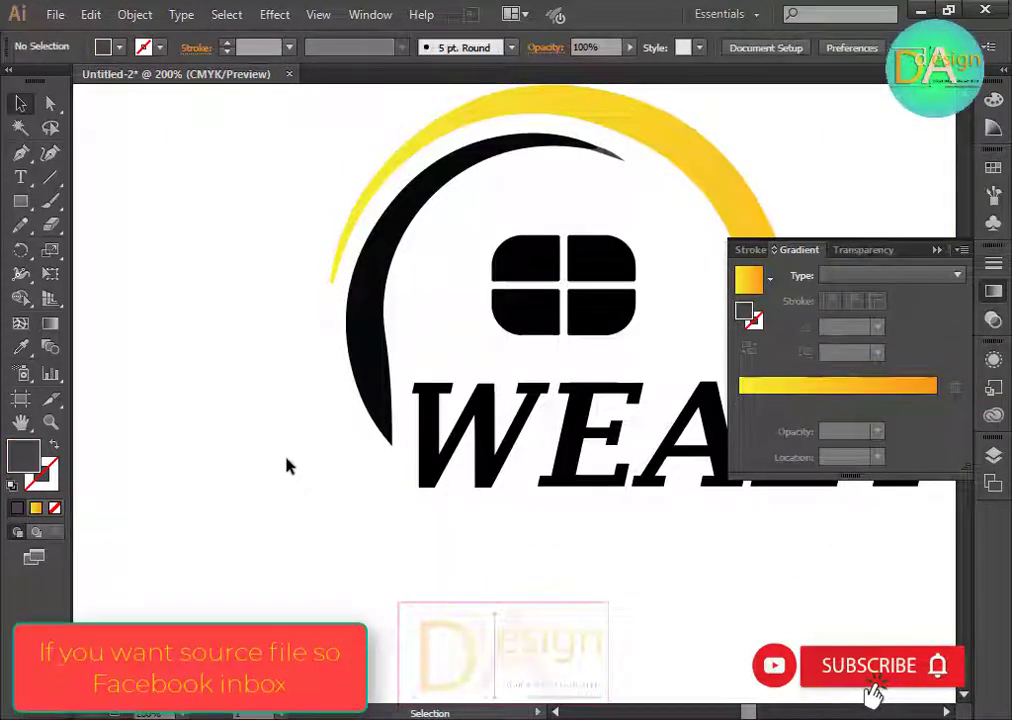
Delete the small leftover piece at the black arc's tip.
scroll(306, 399, "up", 2)
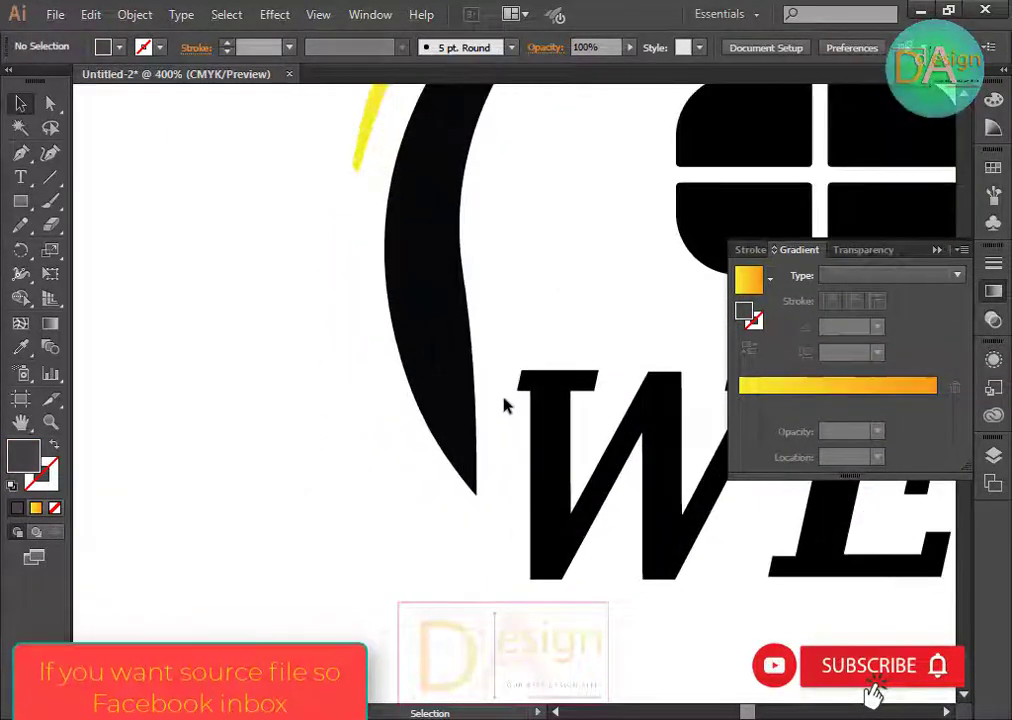
scroll(510, 400, "down", 2)
left_click(712, 155)
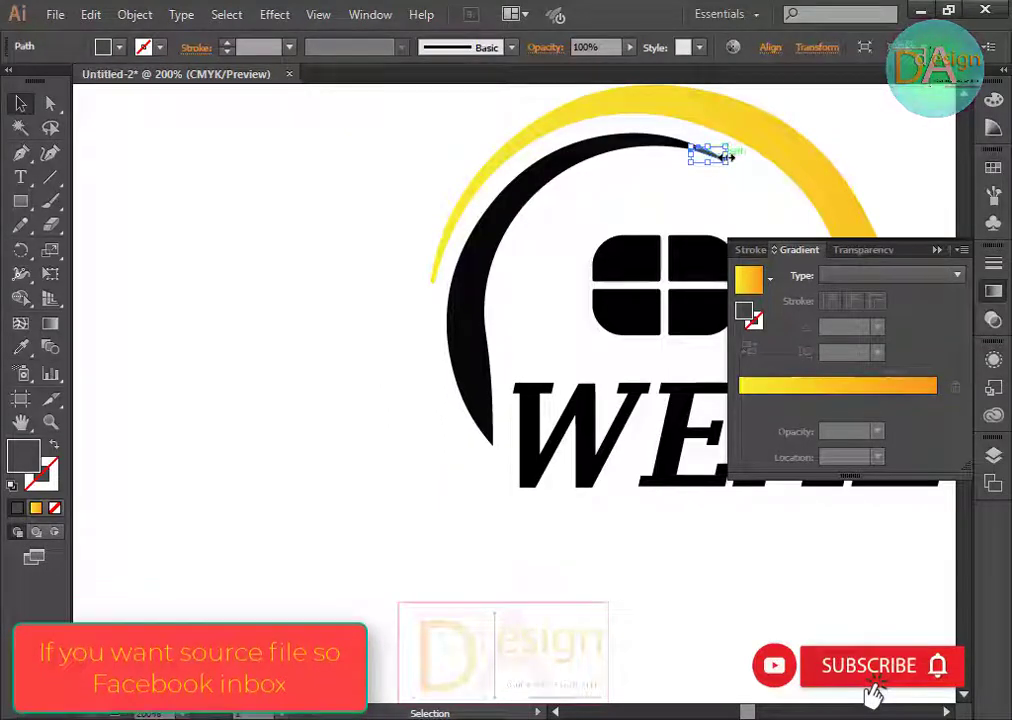
key("Delete")
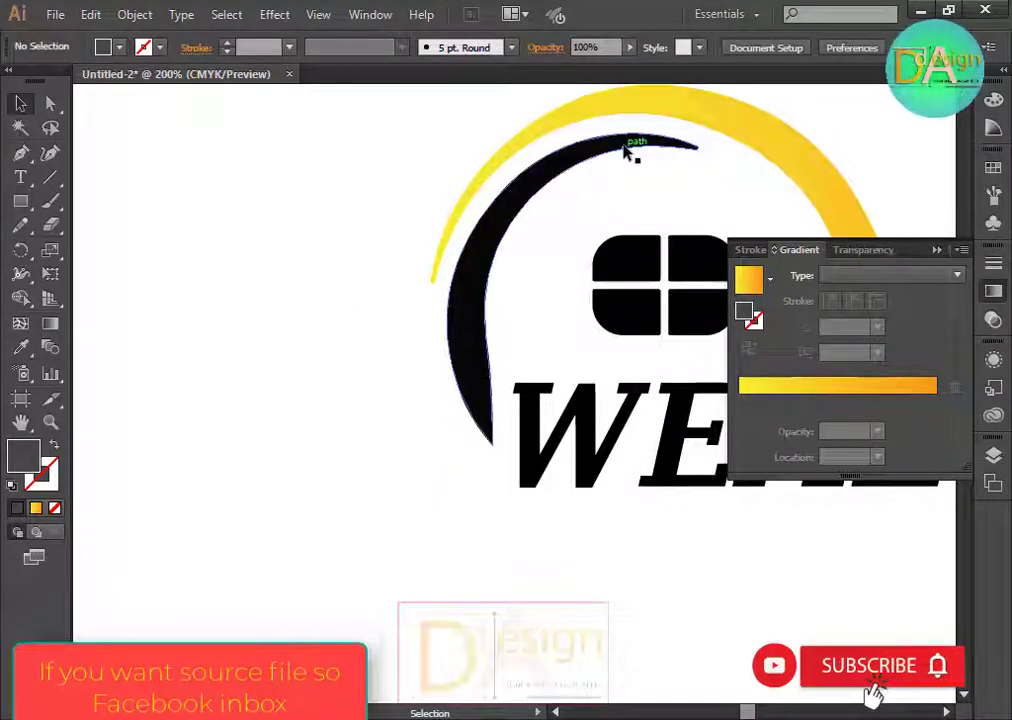
scroll(303, 501, "right", 3)
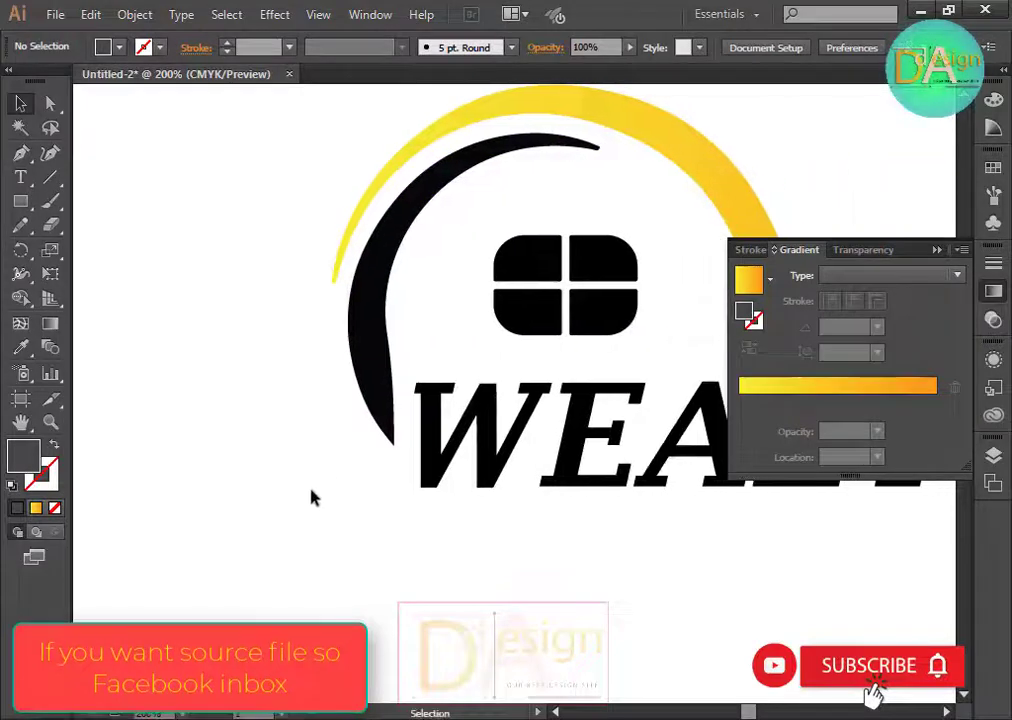
scroll(320, 494, "down", 1)
scroll(335, 488, "down", 1)
Copy the key's yellow-to-orange gradient onto the black inner arc with the Eyedropper.
mouse_move(576, 500)
left_mouse_down()
mouse_move(500, 517)
mouse_move(437, 493)
left_mouse_up()
left_click(200, 320)
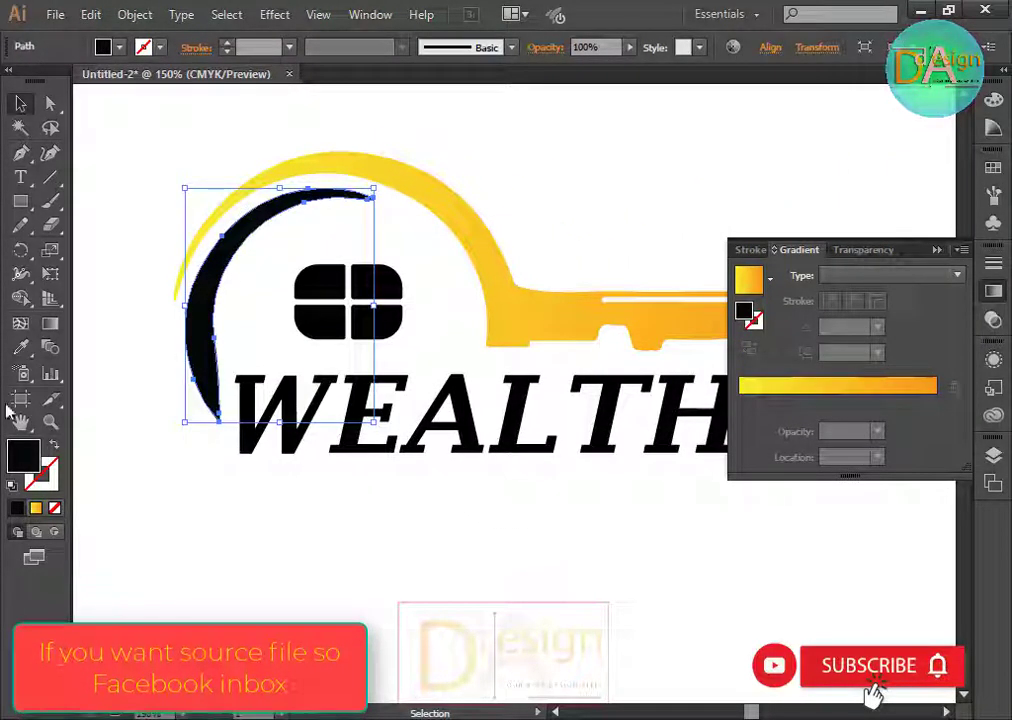
left_click(520, 290)
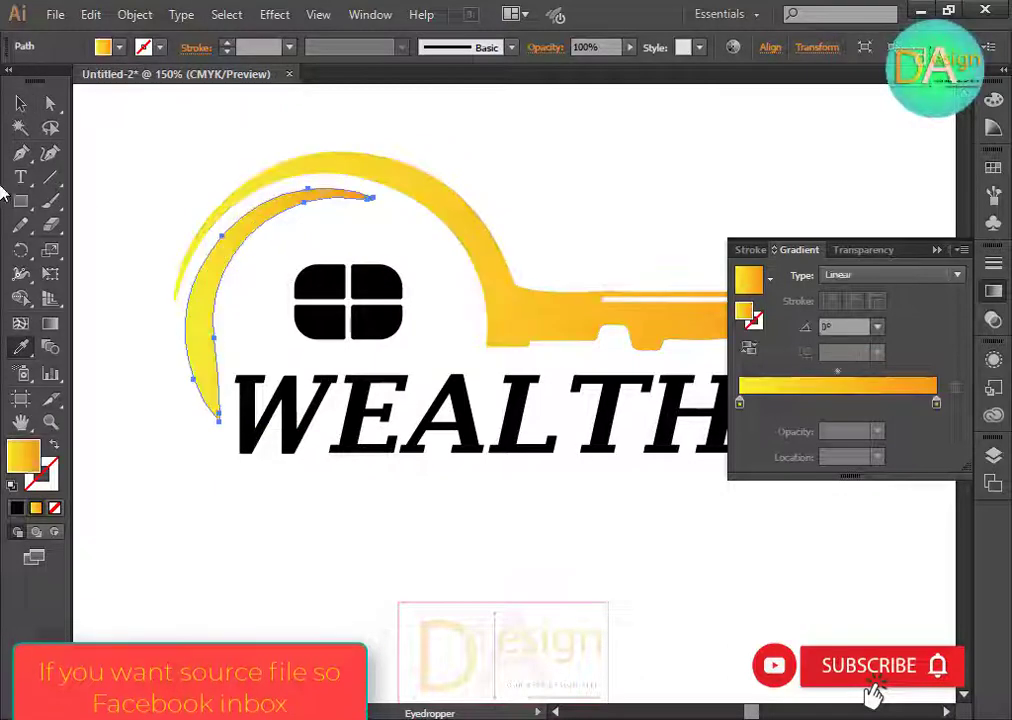
left_click(20, 103)
left_click(434, 526)
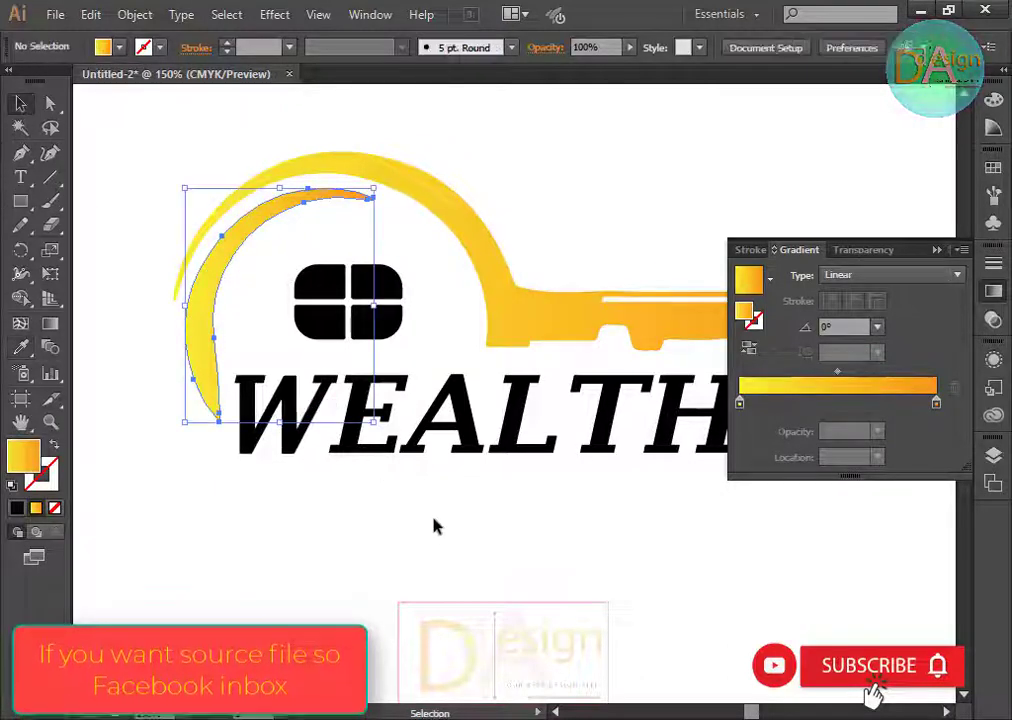
Set the arc's gradient angle to -90°, after trying 90°.
left_click(215, 288)
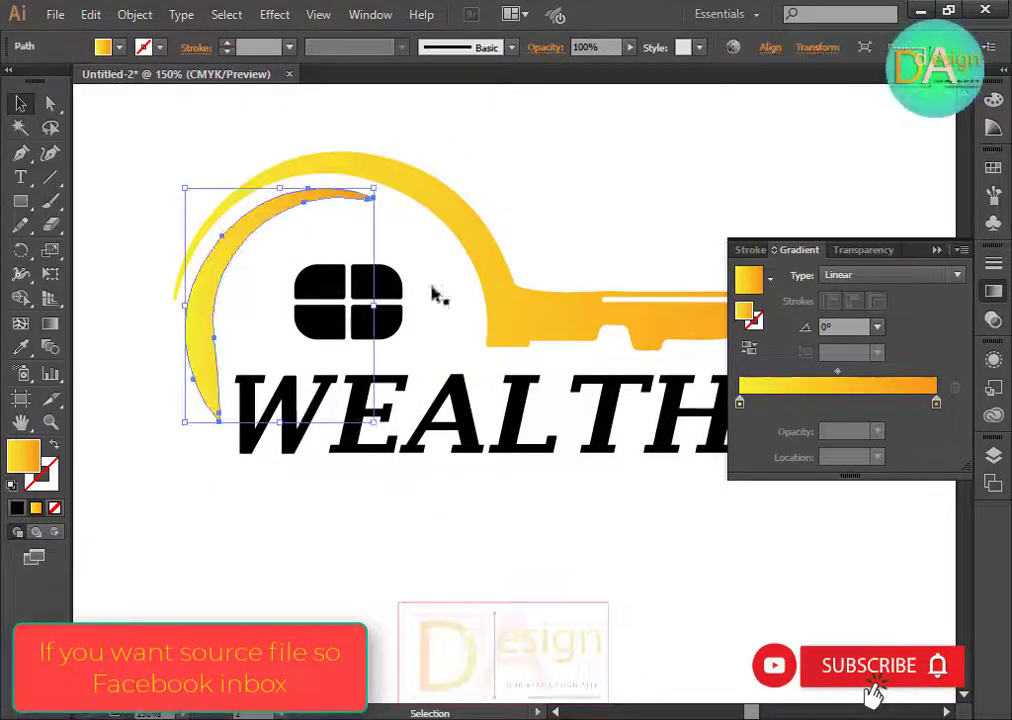
left_click(878, 328)
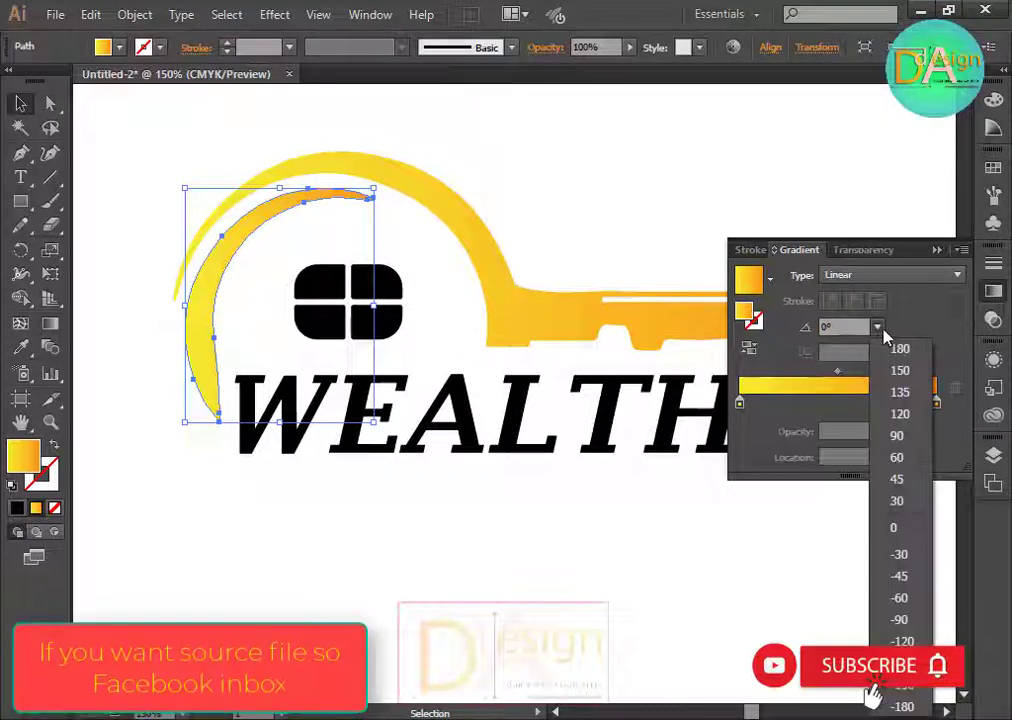
left_click(899, 446)
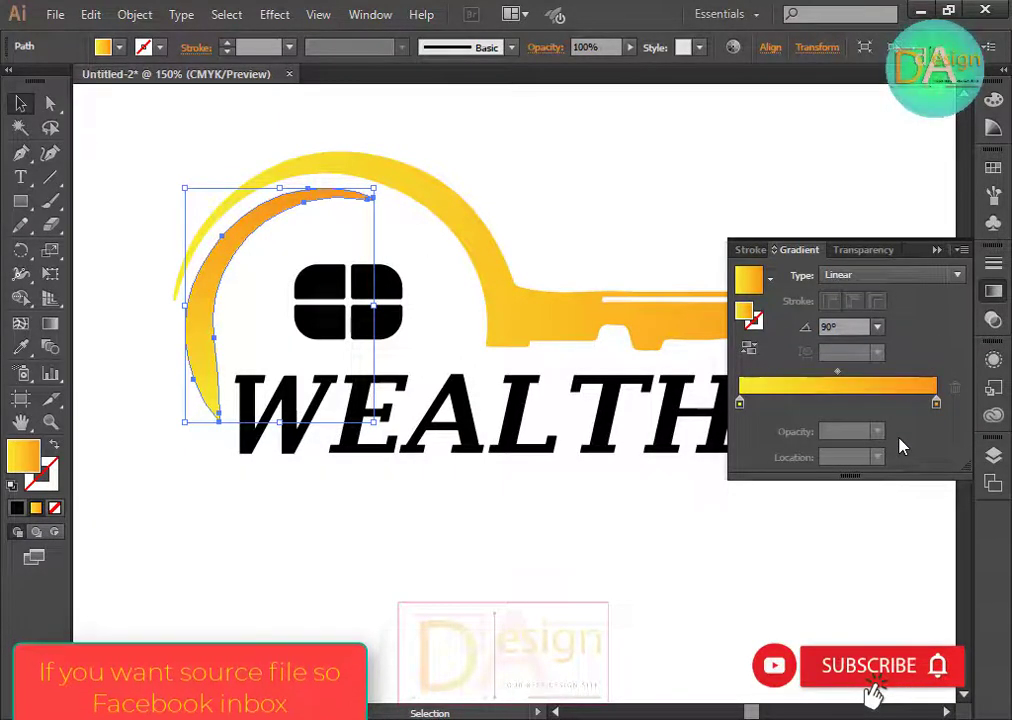
left_click(878, 328)
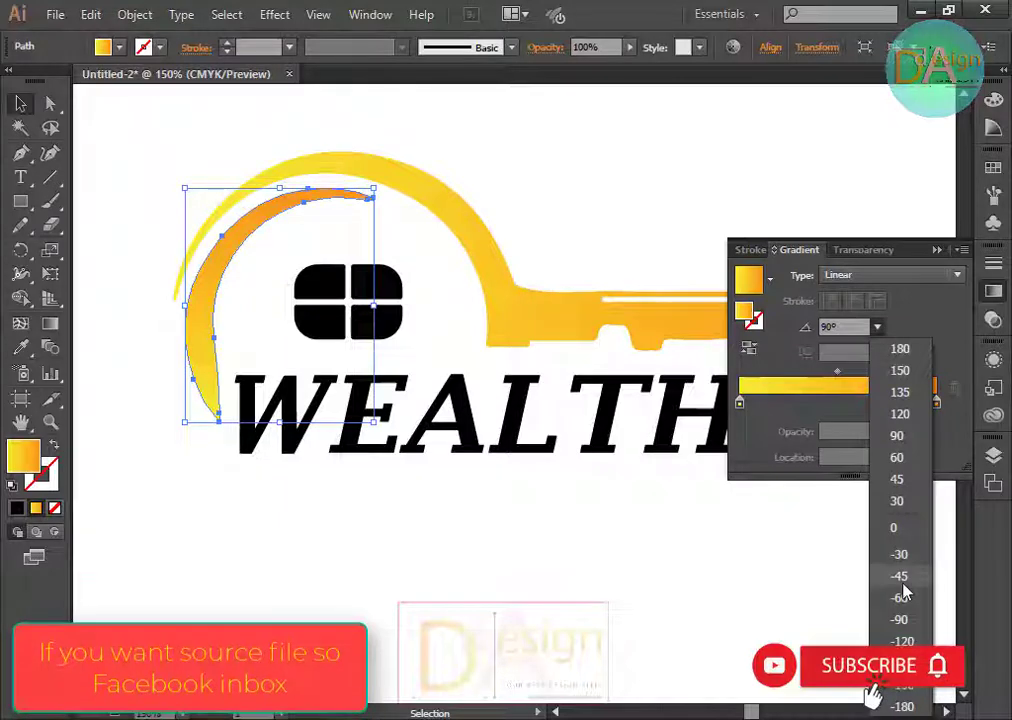
left_click(901, 619)
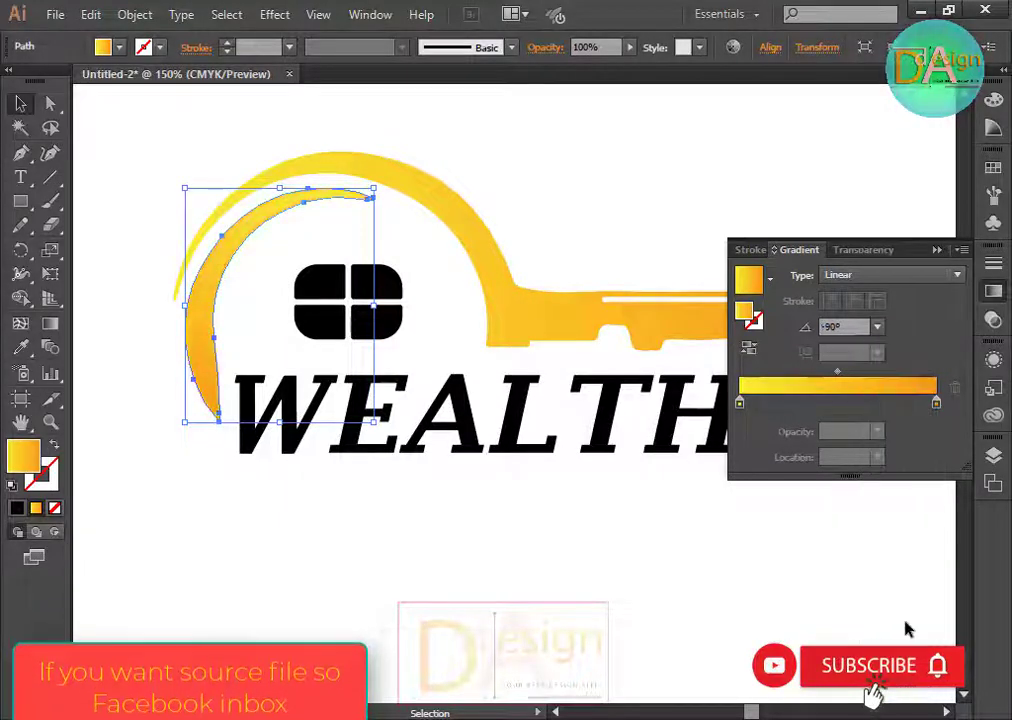
left_click(676, 615)
left_click(993, 291)
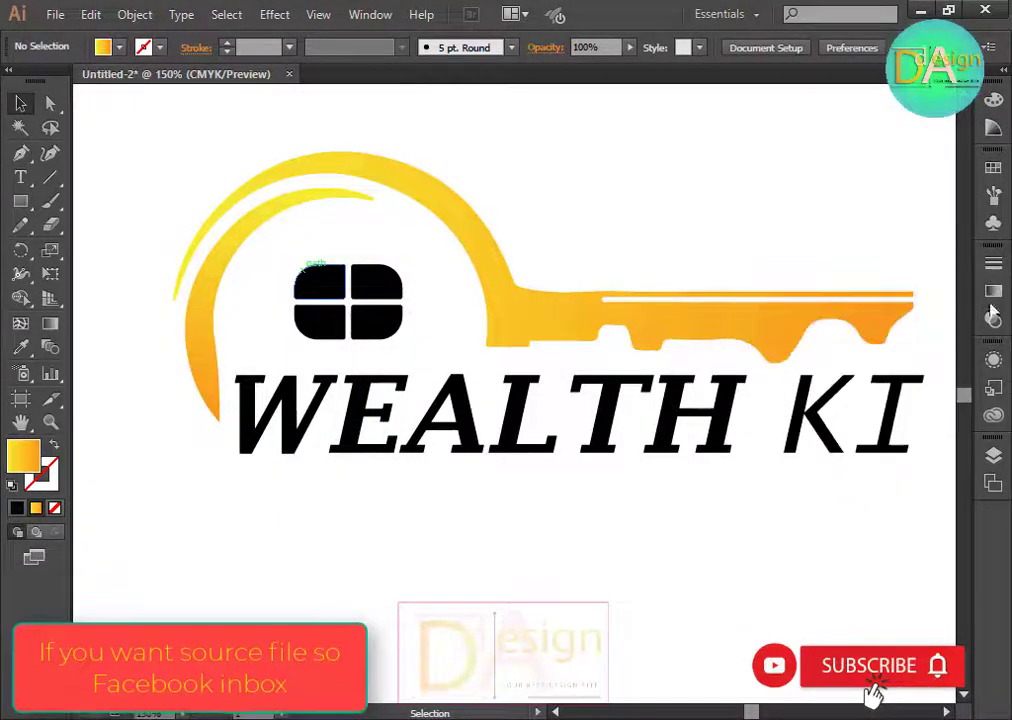
Apply the key's orange gradient to the window icon at a 90° angle.
left_click(362, 297)
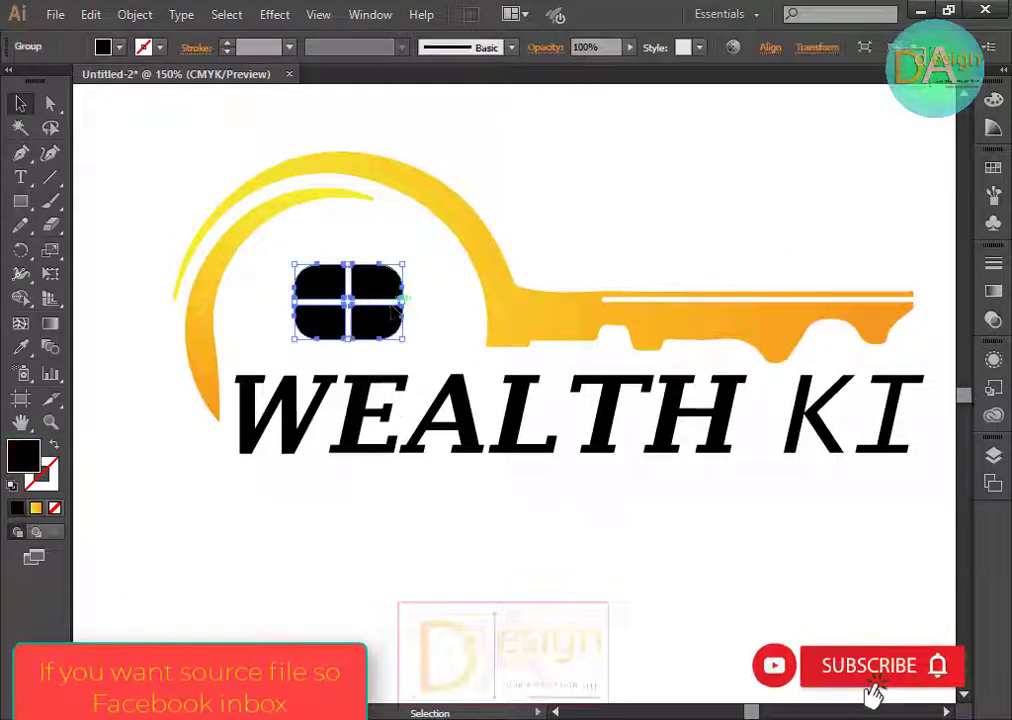
left_click(20, 347)
left_click(511, 252)
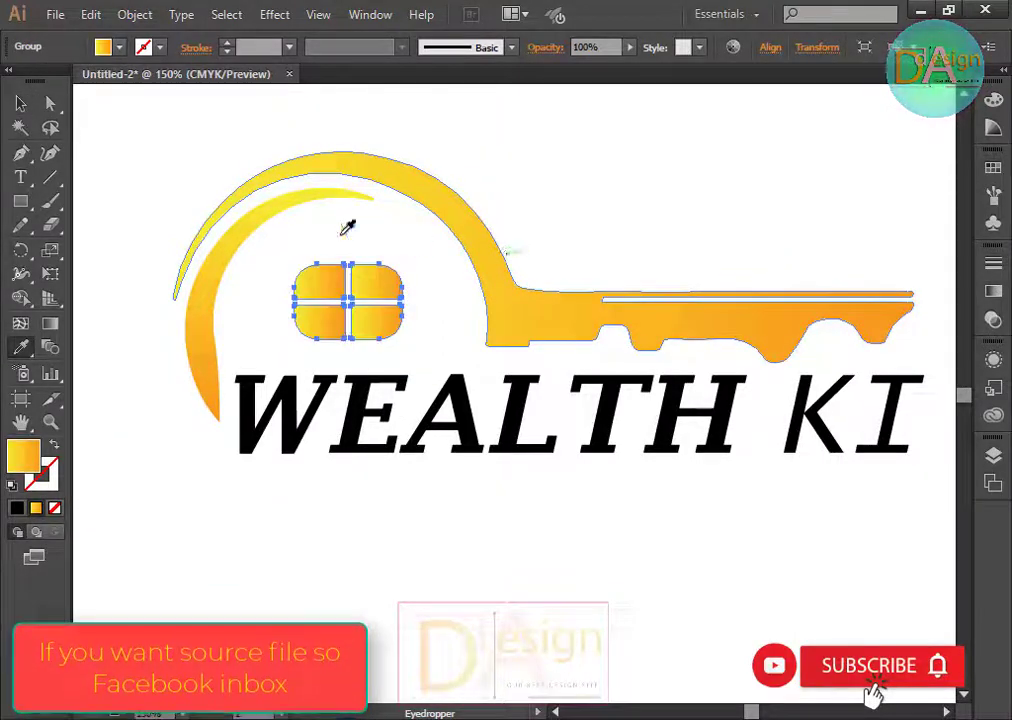
left_click(20, 103)
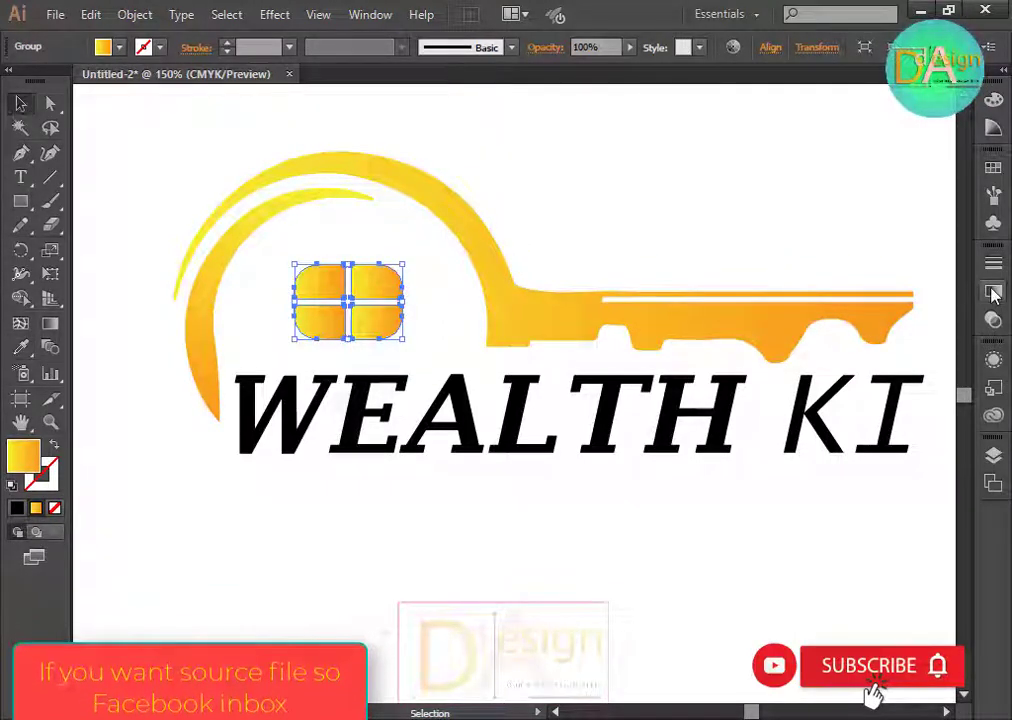
left_click(993, 292)
left_click(877, 328)
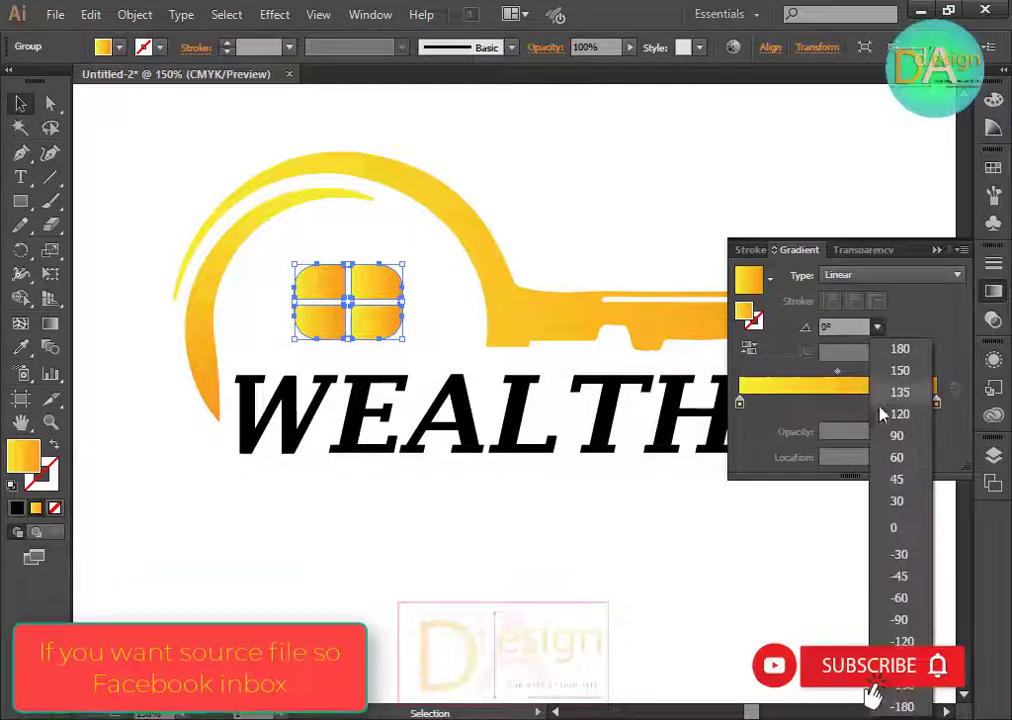
left_click(890, 436)
left_click(610, 533)
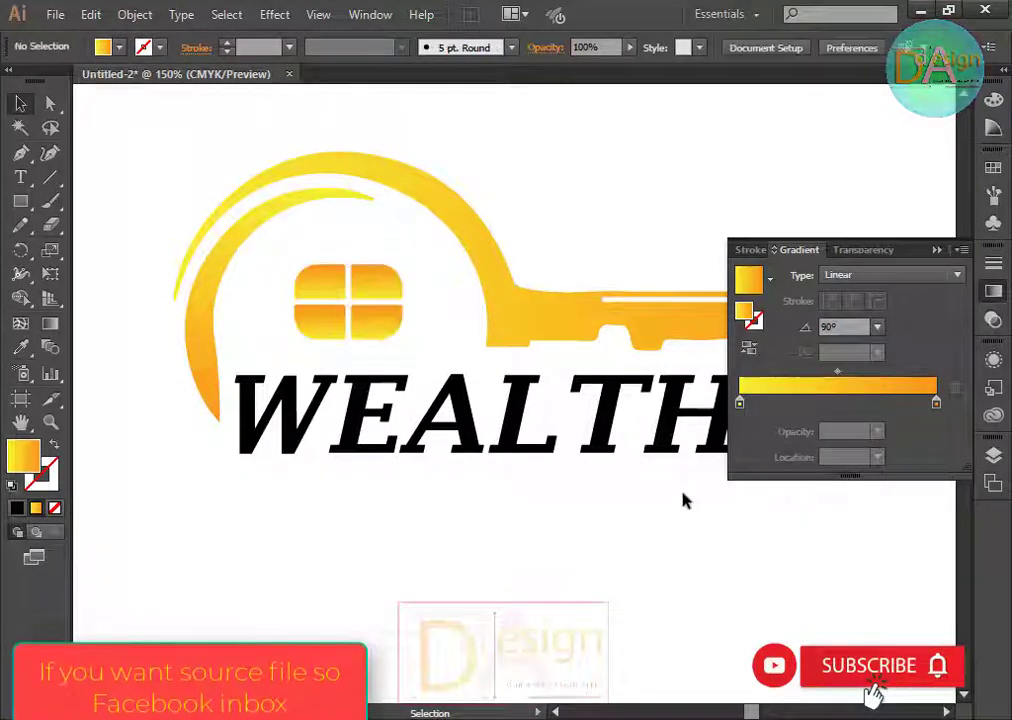
left_click(994, 296)
Change the window icon's gradient angle to 60°.
left_click_drag(666, 526, 624, 506)
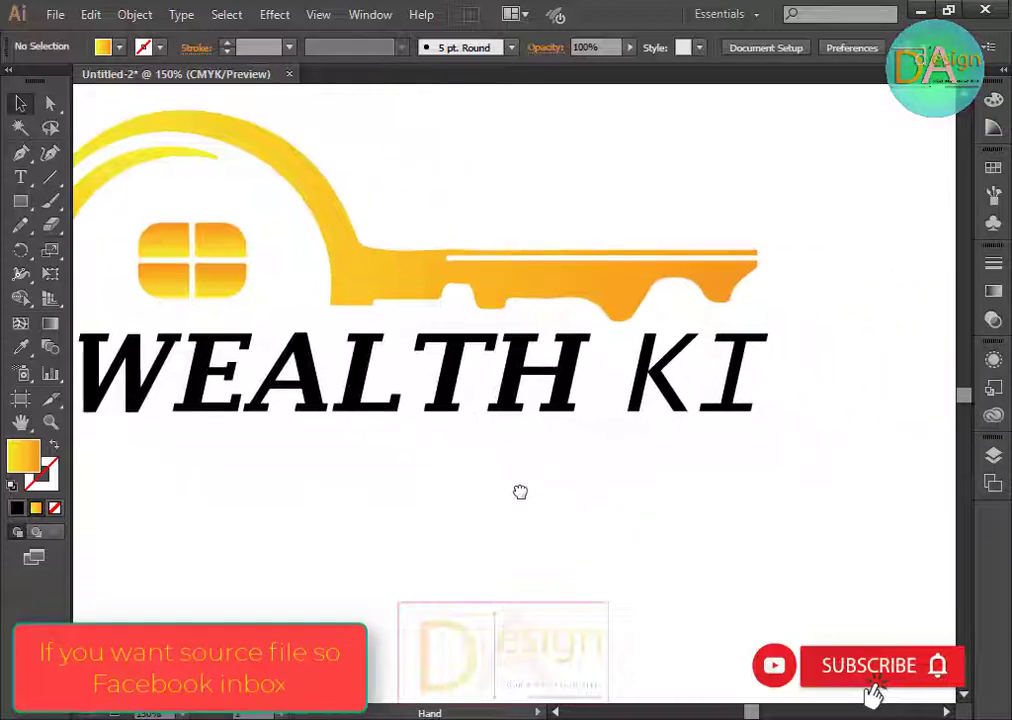
left_click(325, 270)
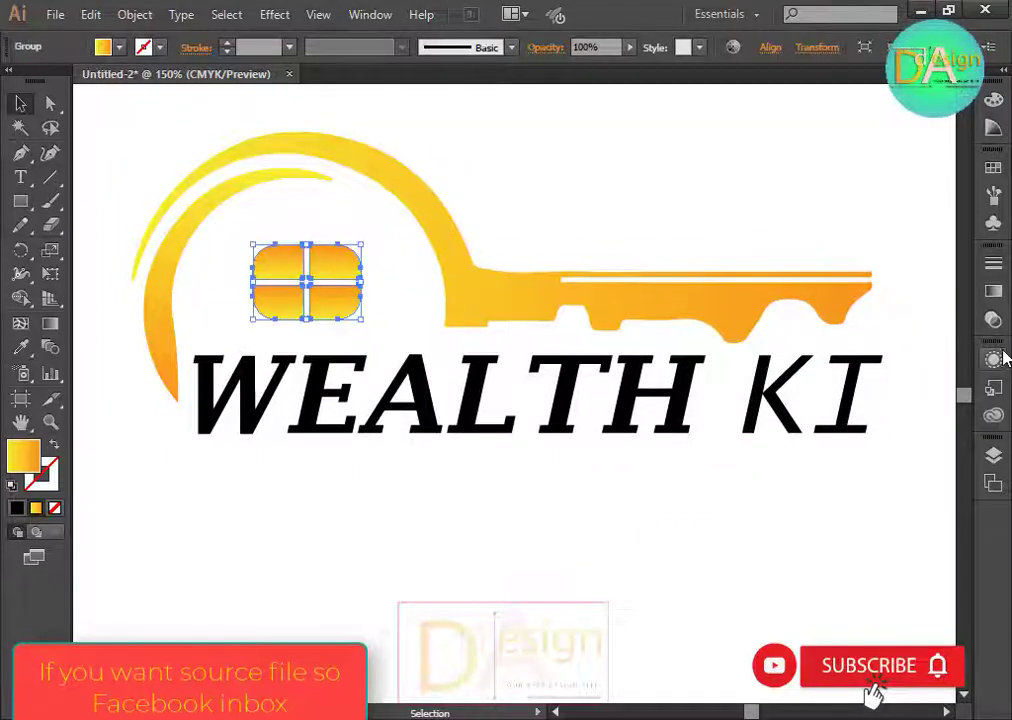
left_click(993, 291)
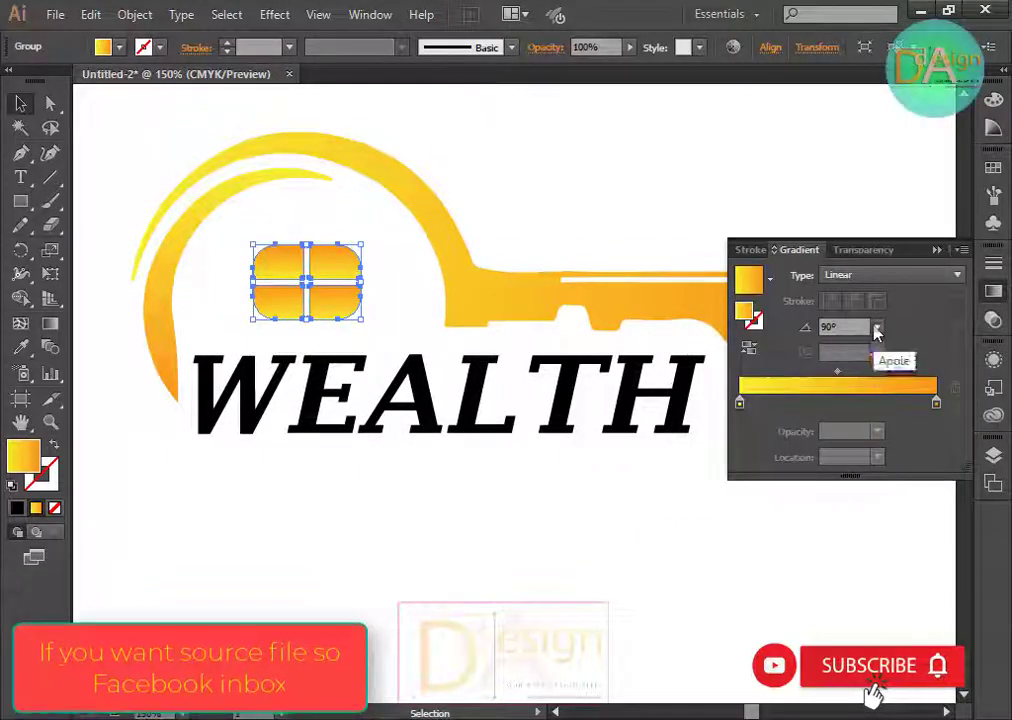
left_click(876, 333)
left_click(898, 456)
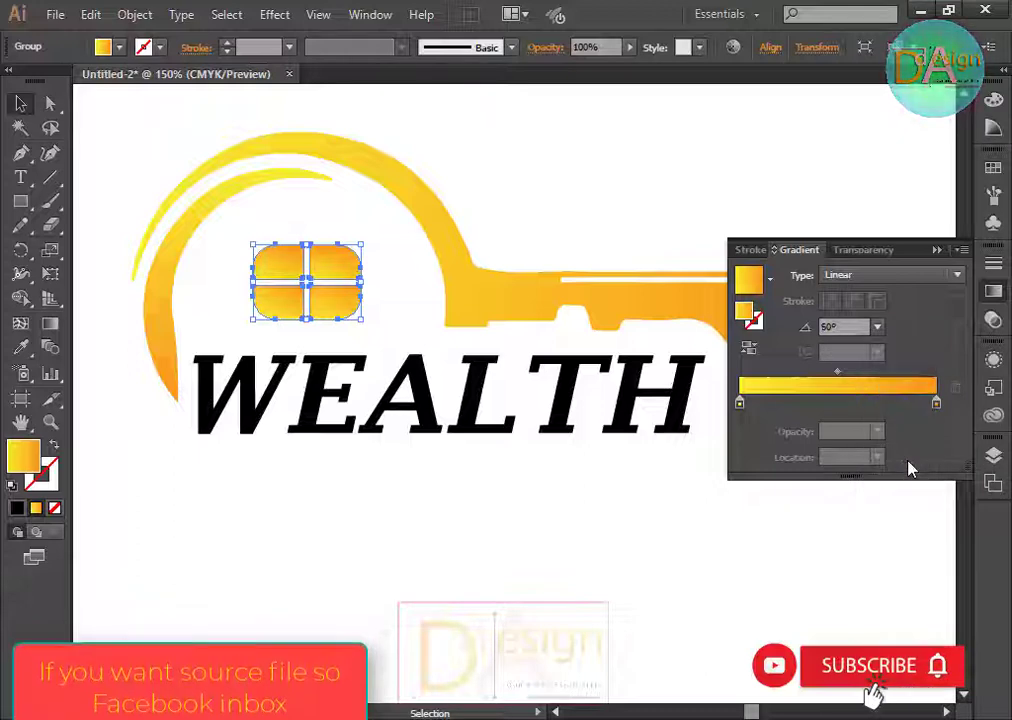
left_click(660, 500)
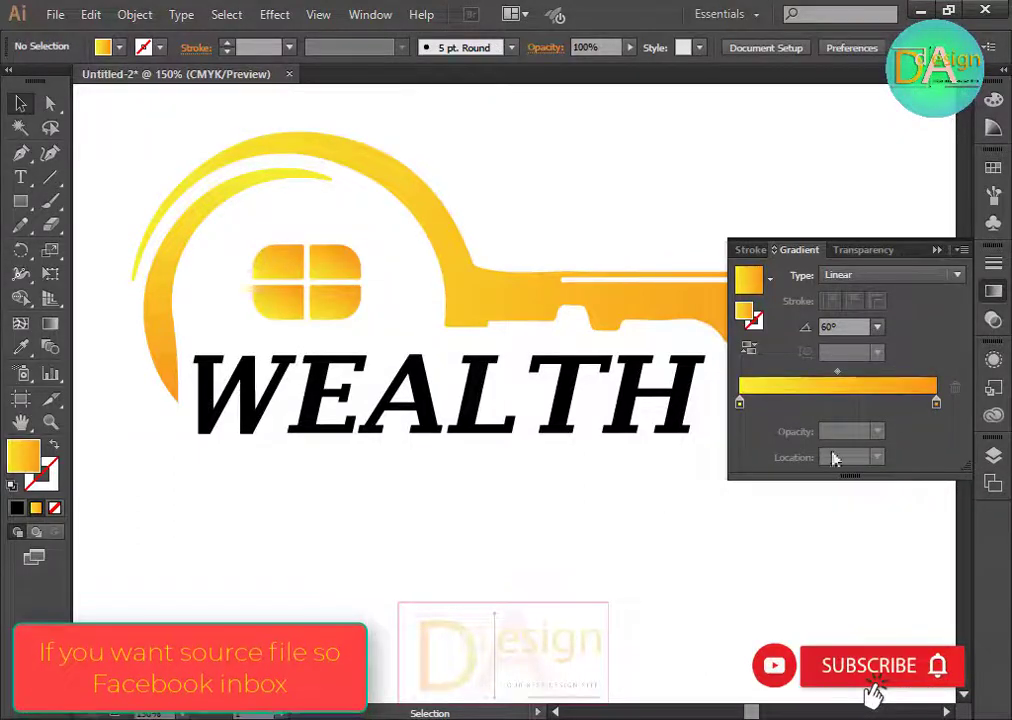
left_click(992, 293)
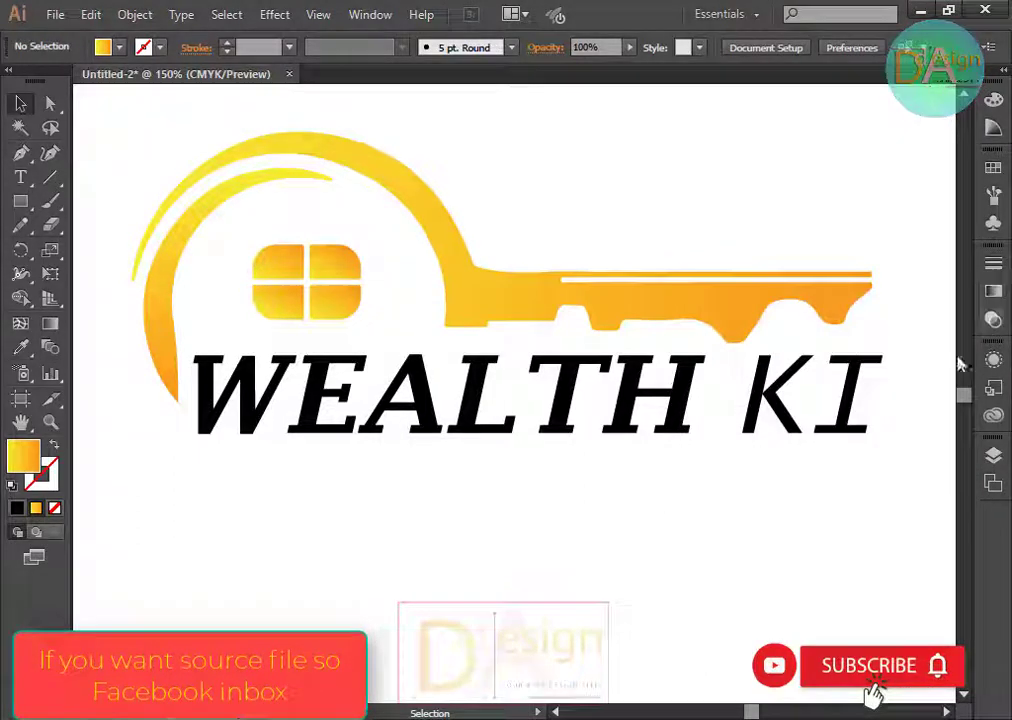
left_click(487, 421)
Try the Orange, Yellow gradient on WEALTH, angled at 90° and then -90°.
left_click(119, 47)
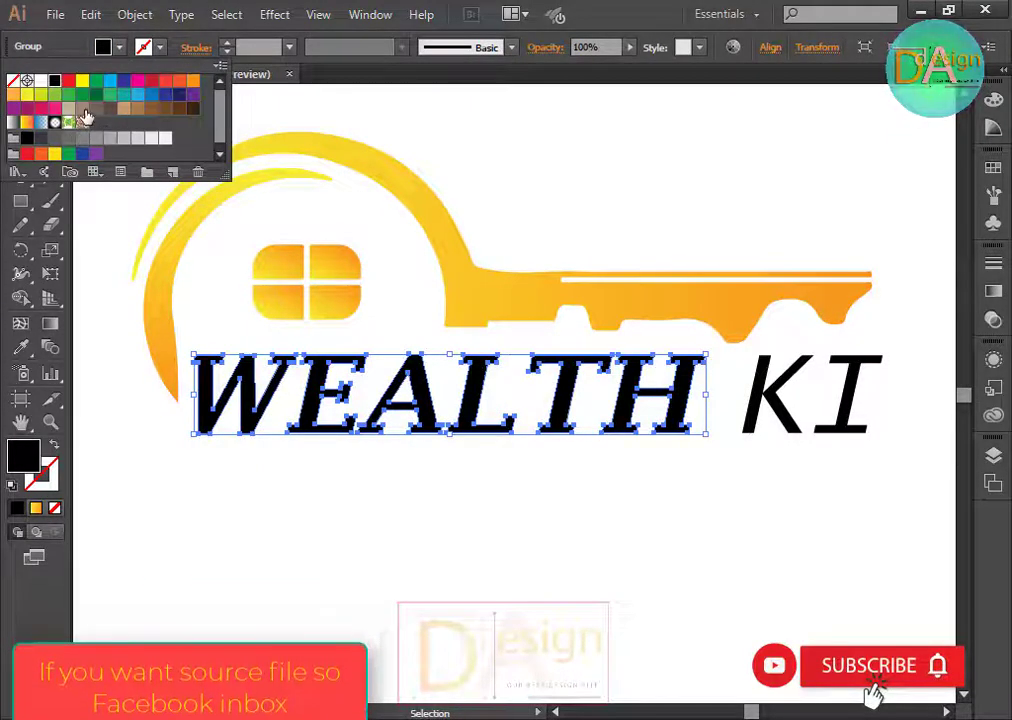
left_click(27, 122)
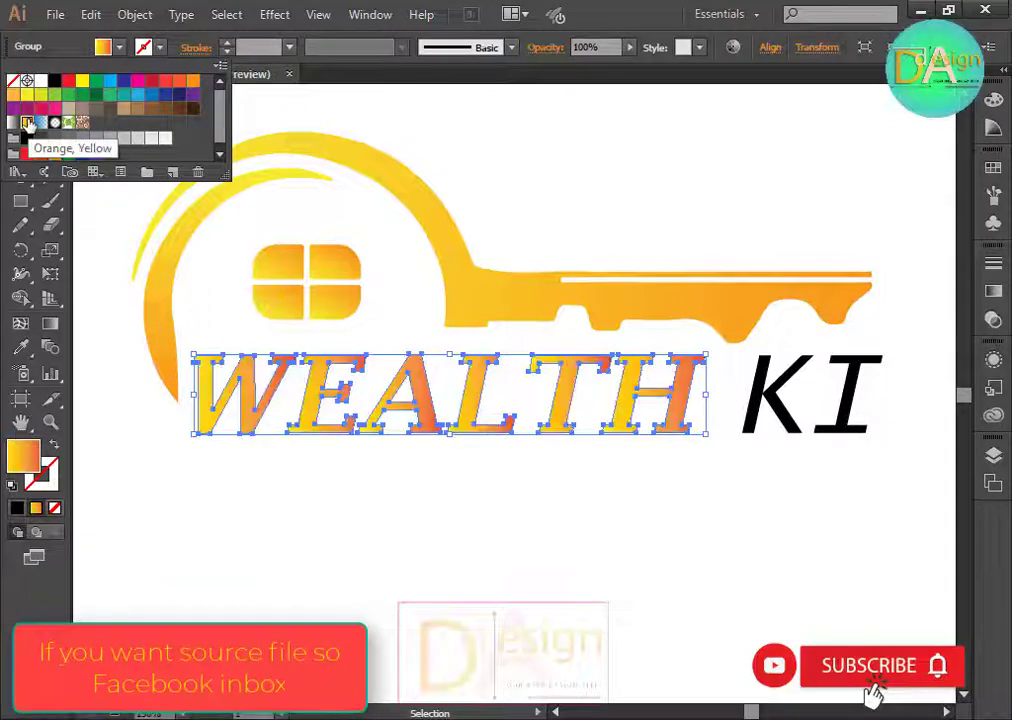
left_click(993, 303)
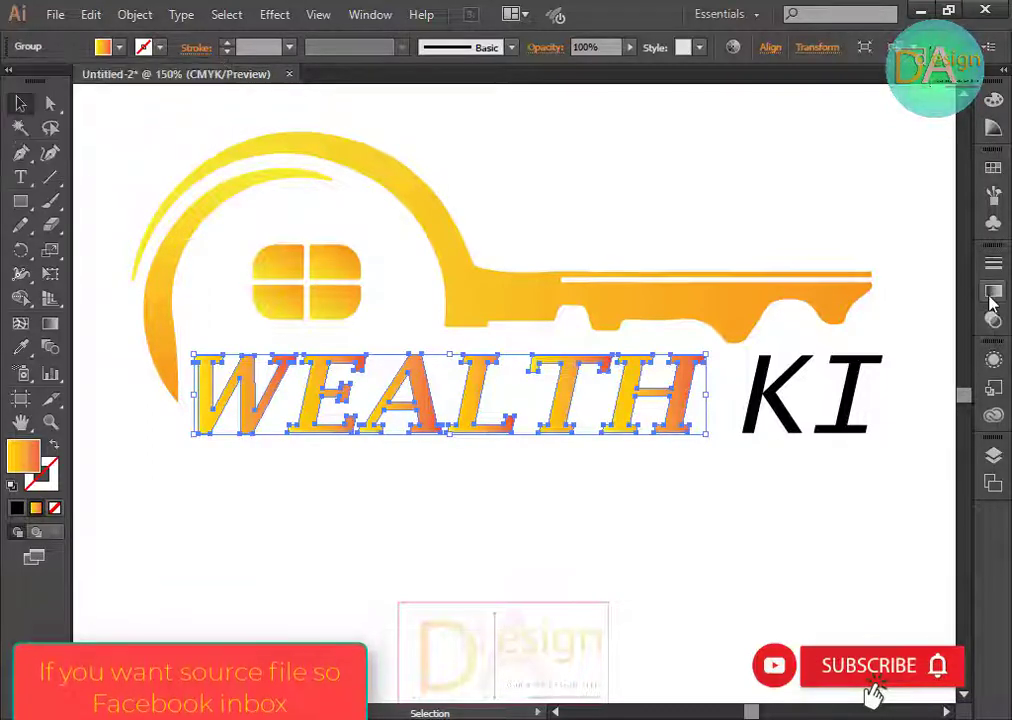
left_click(993, 293)
left_click(878, 327)
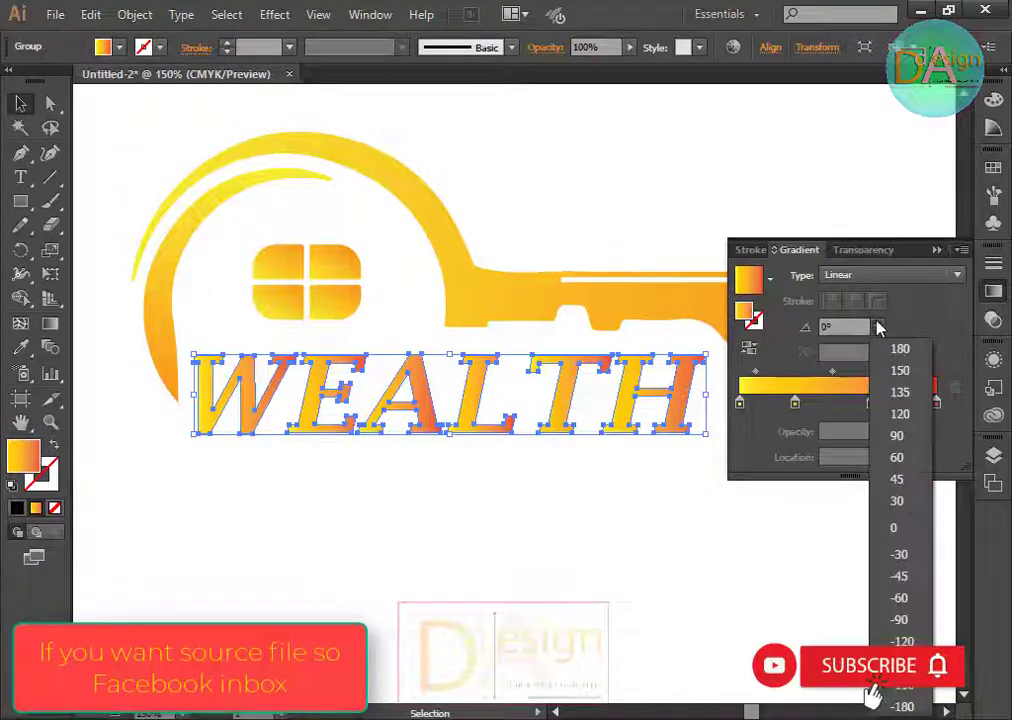
left_click(900, 435)
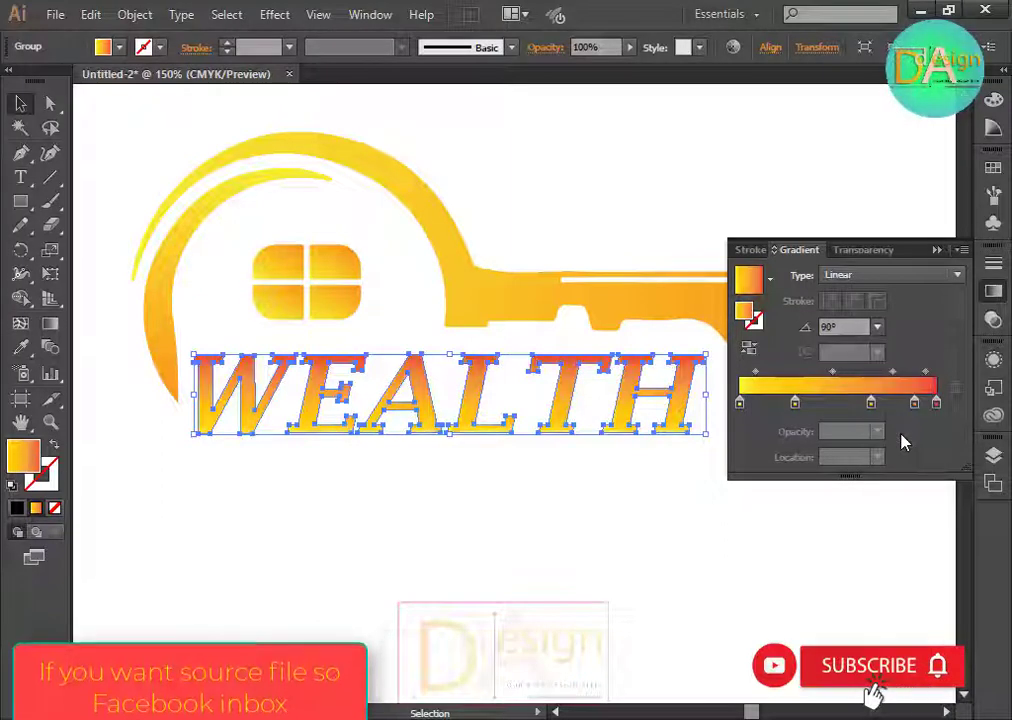
left_click(878, 327)
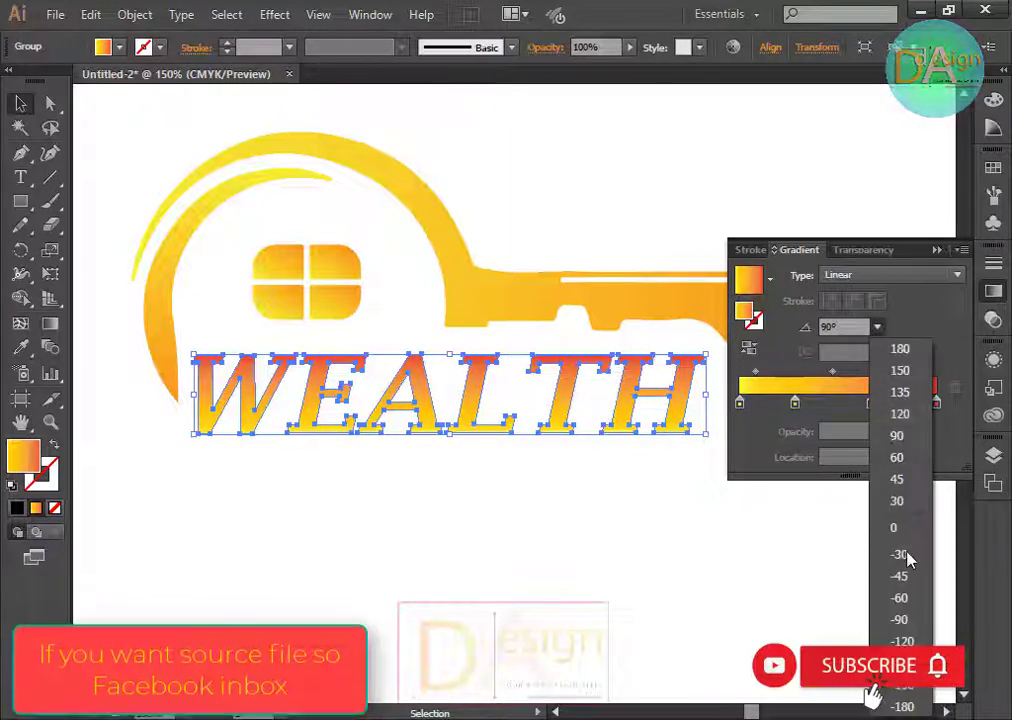
left_click(905, 621)
left_click(800, 607)
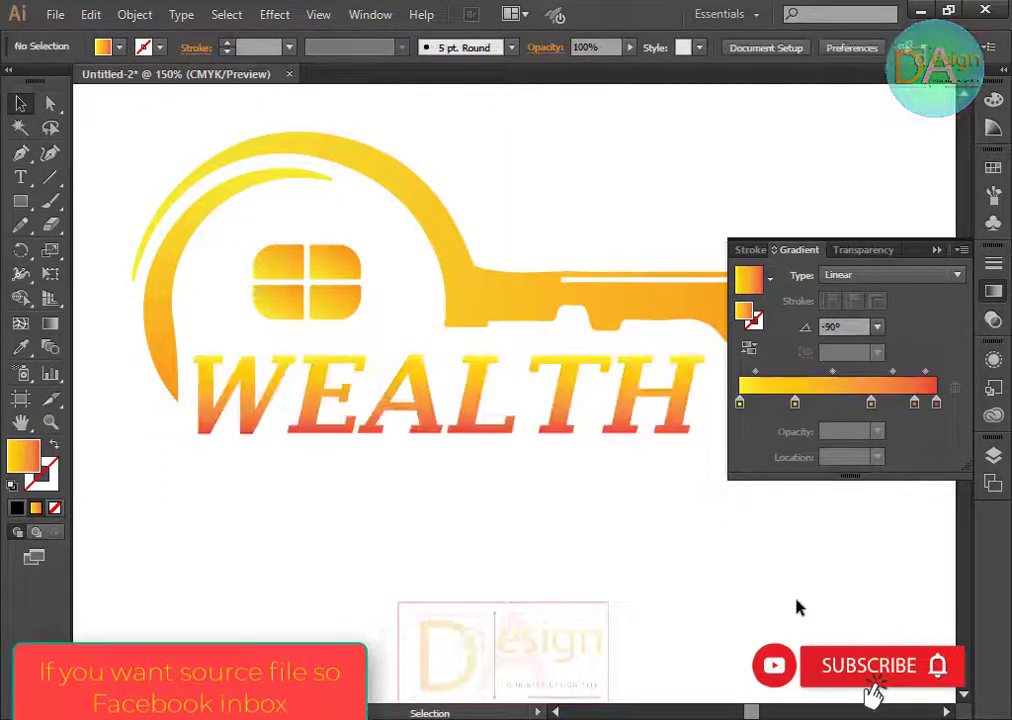
left_click(993, 293)
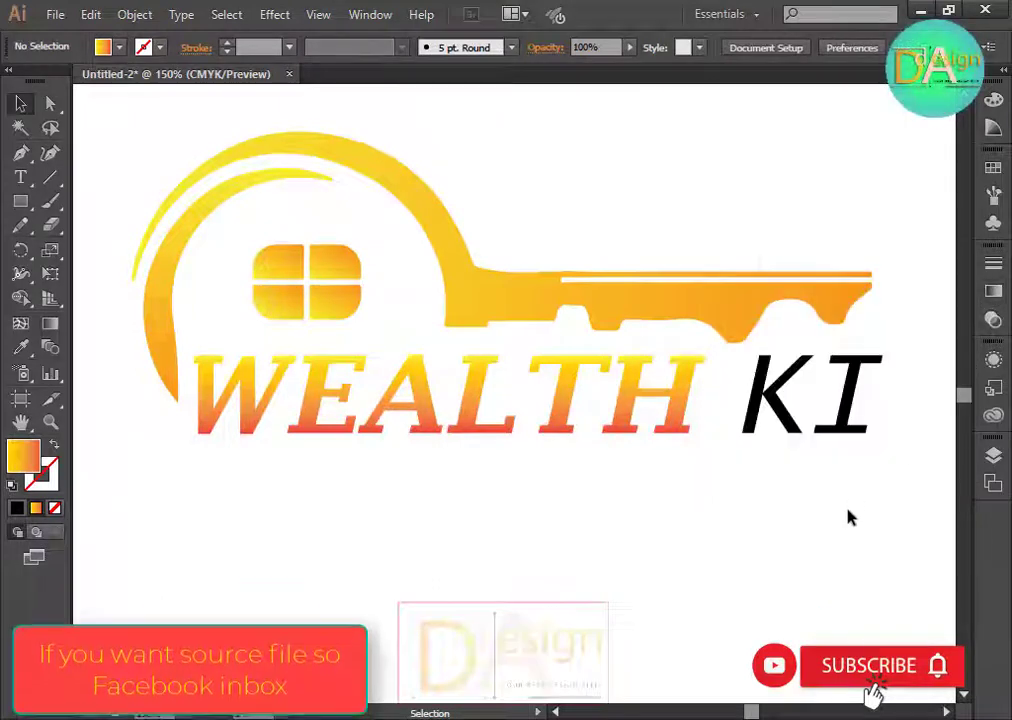
Fill WEALTH with solid orange (C=0 M=50 Y=100 K=0).
left_click(588, 422)
left_click(120, 47)
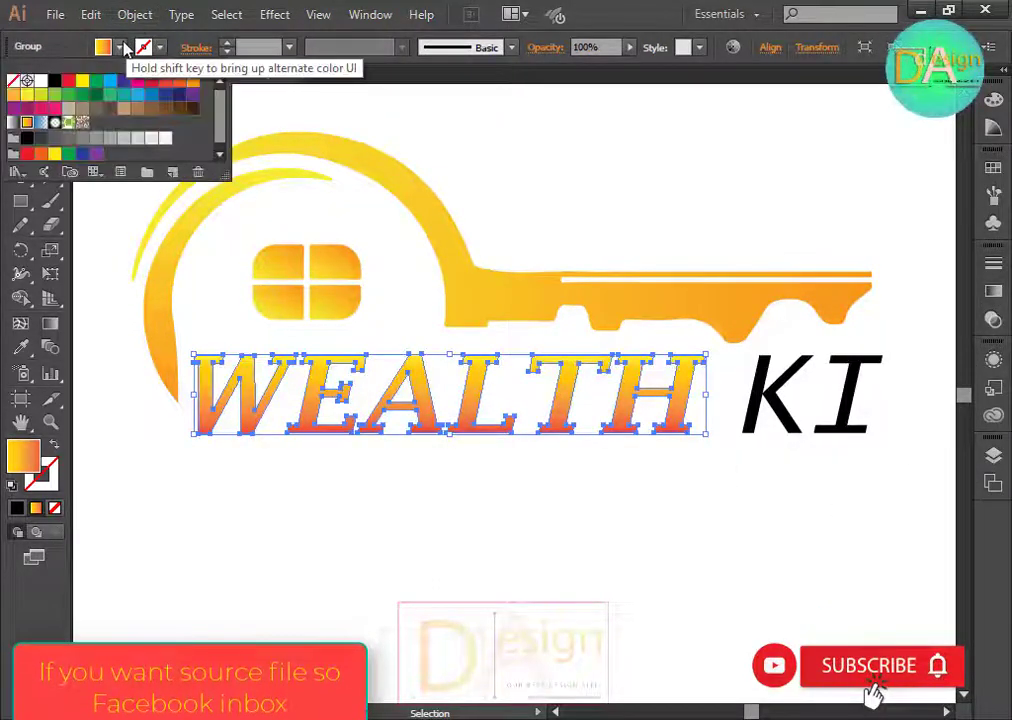
left_click(194, 82)
left_click(556, 542)
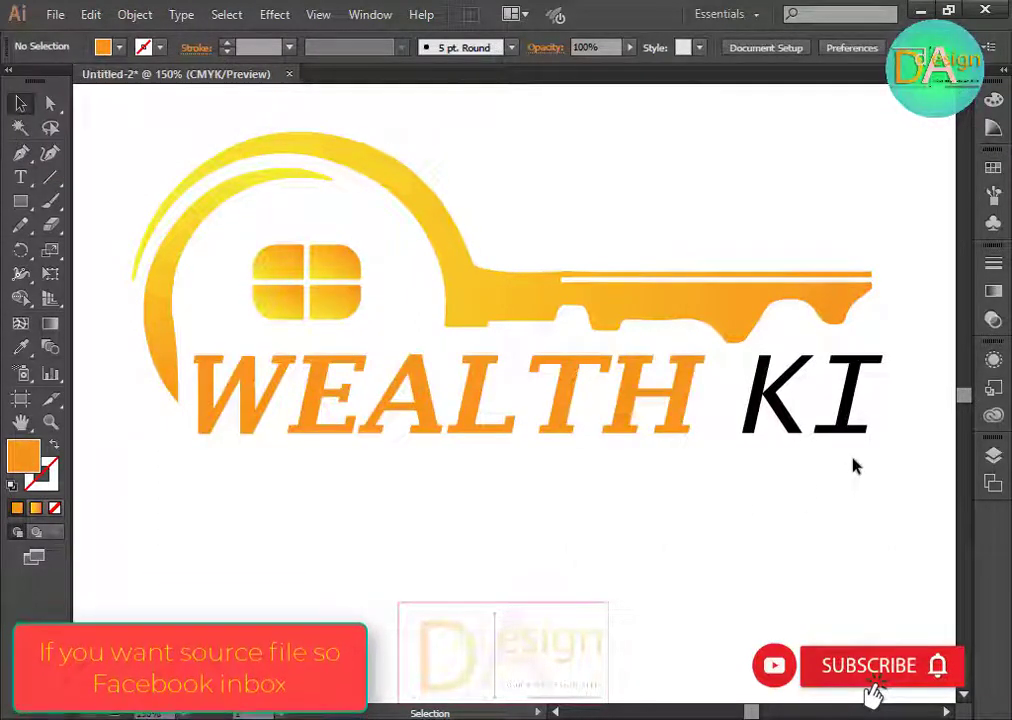
left_click(771, 400)
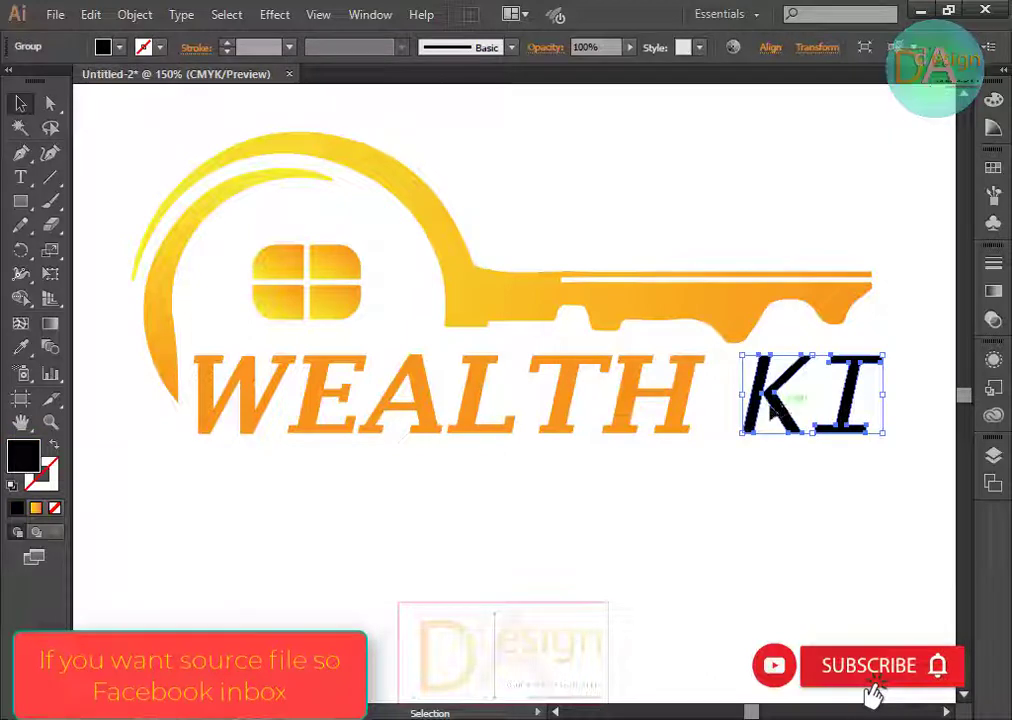
Fill KI with the 80% grey swatch, then zoom out and marquee-select the whole logo.
left_click(120, 48)
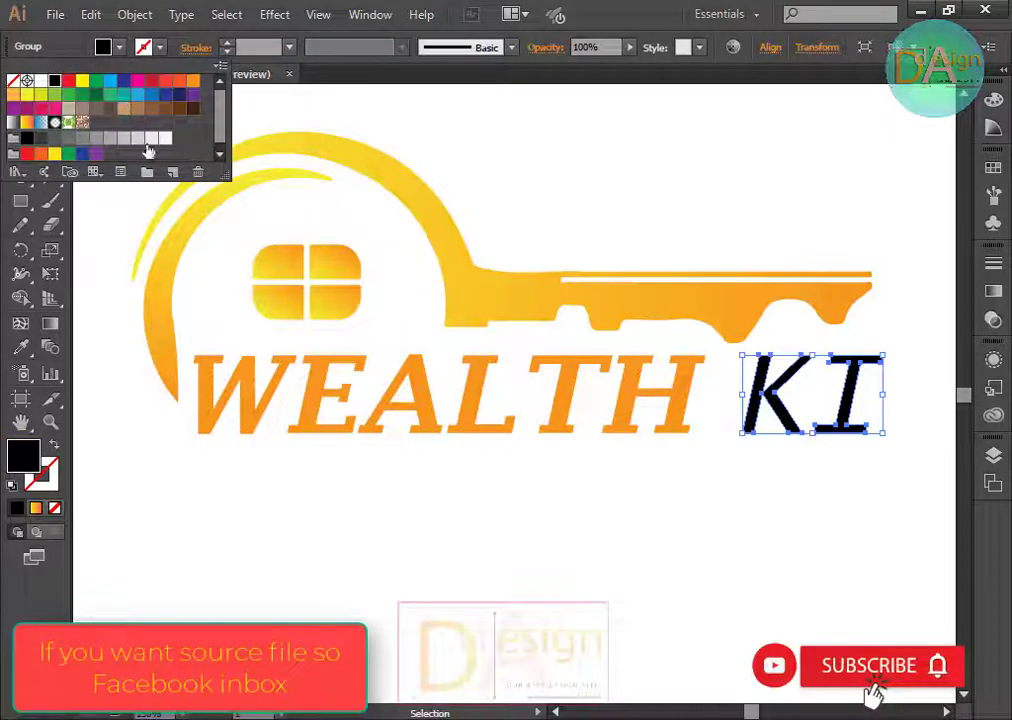
left_click(166, 140)
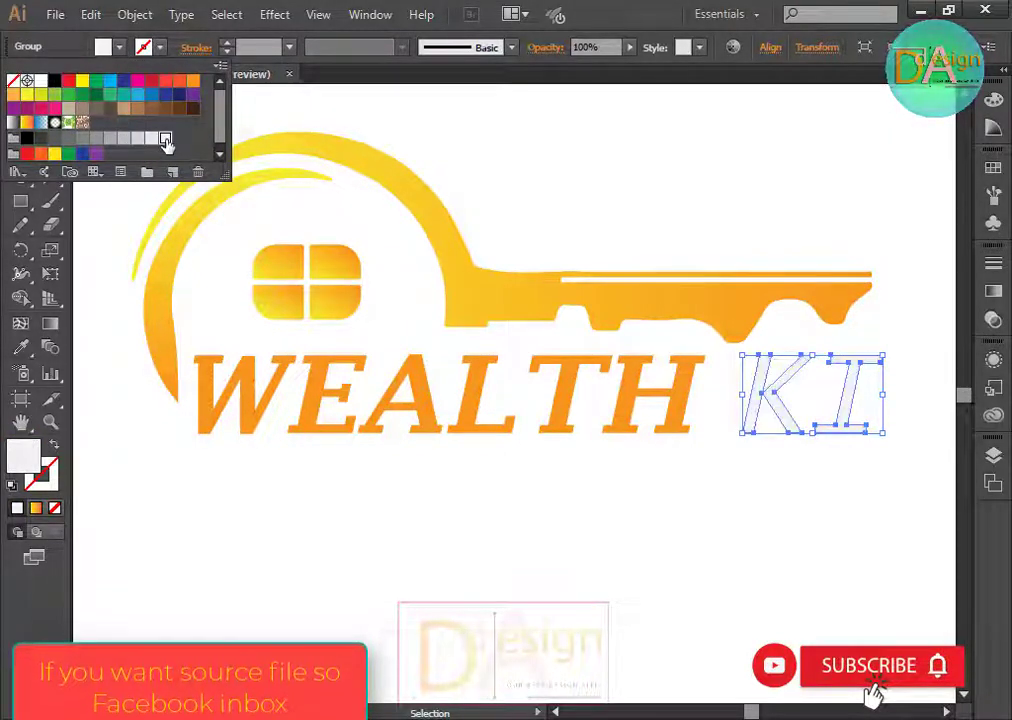
left_click(67, 140)
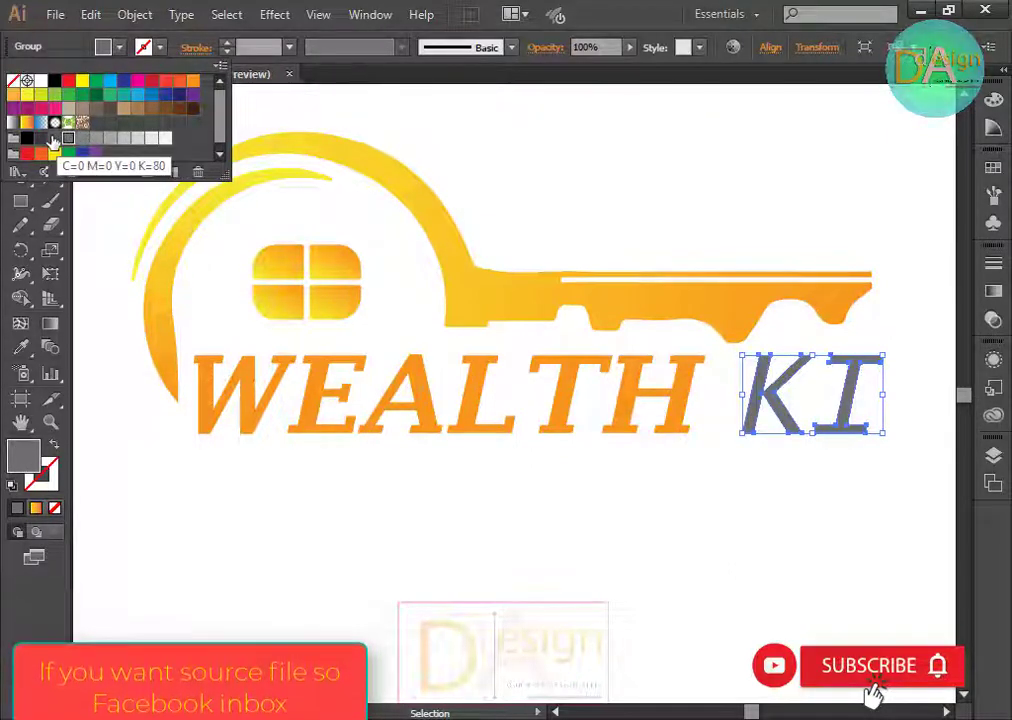
left_click(53, 140)
left_click(727, 143)
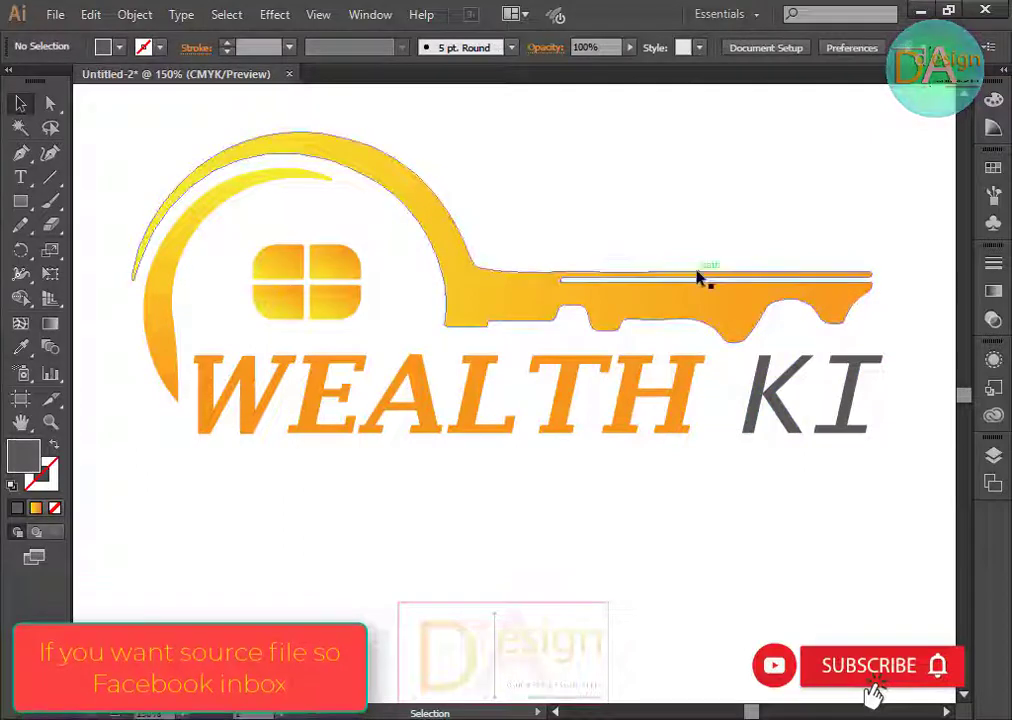
key("ctrl+minus")
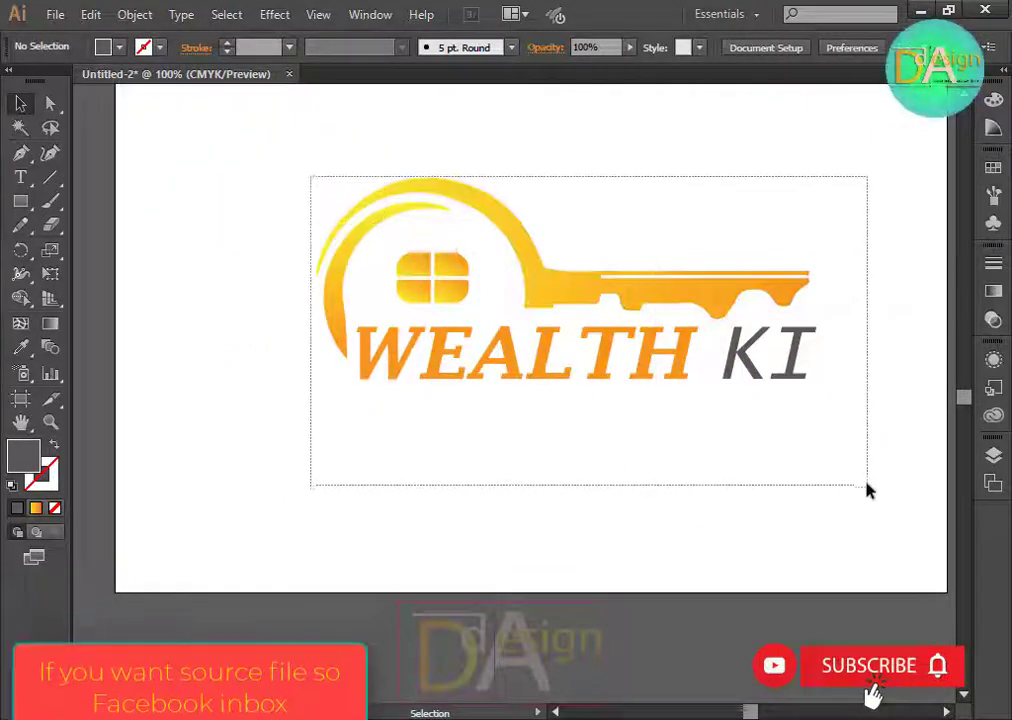
left_click_drag(378, 226, 865, 486)
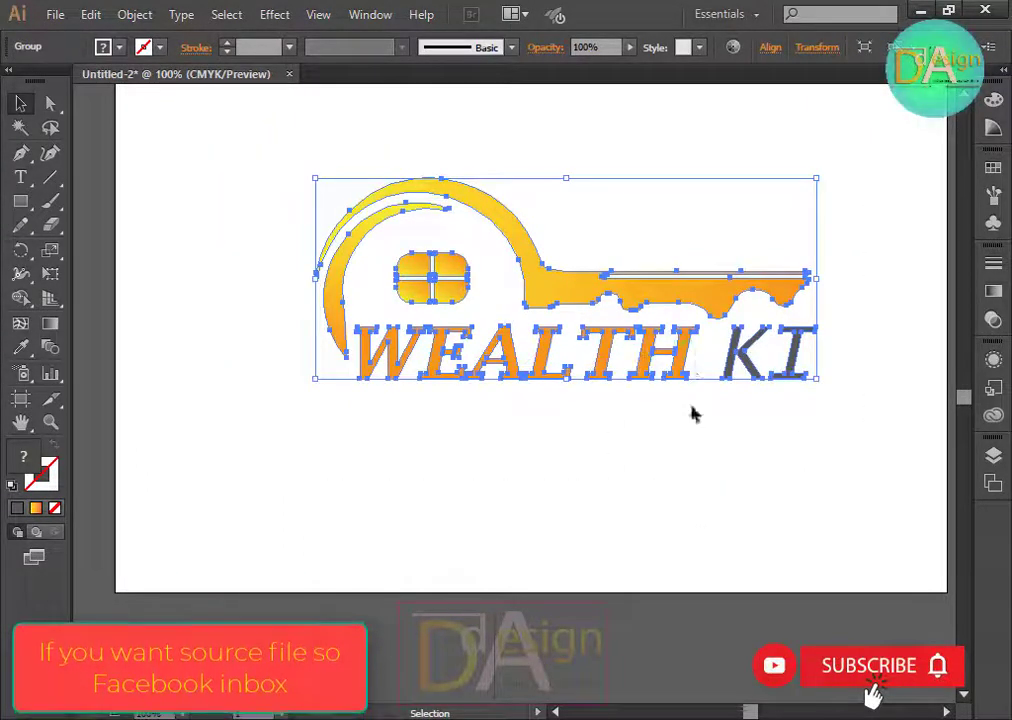
left_click_drag(746, 476, 678, 533)
Save the Illustrator logo as Untitled-2.ai in the Key folder with default options.
left_click(55, 14)
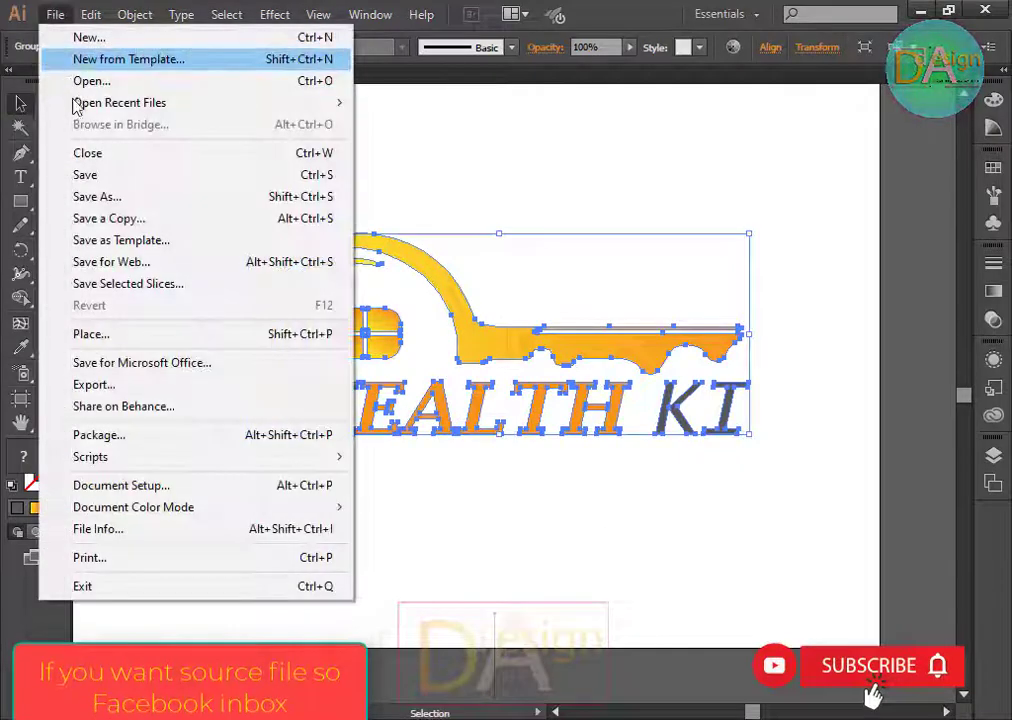
left_click(102, 196)
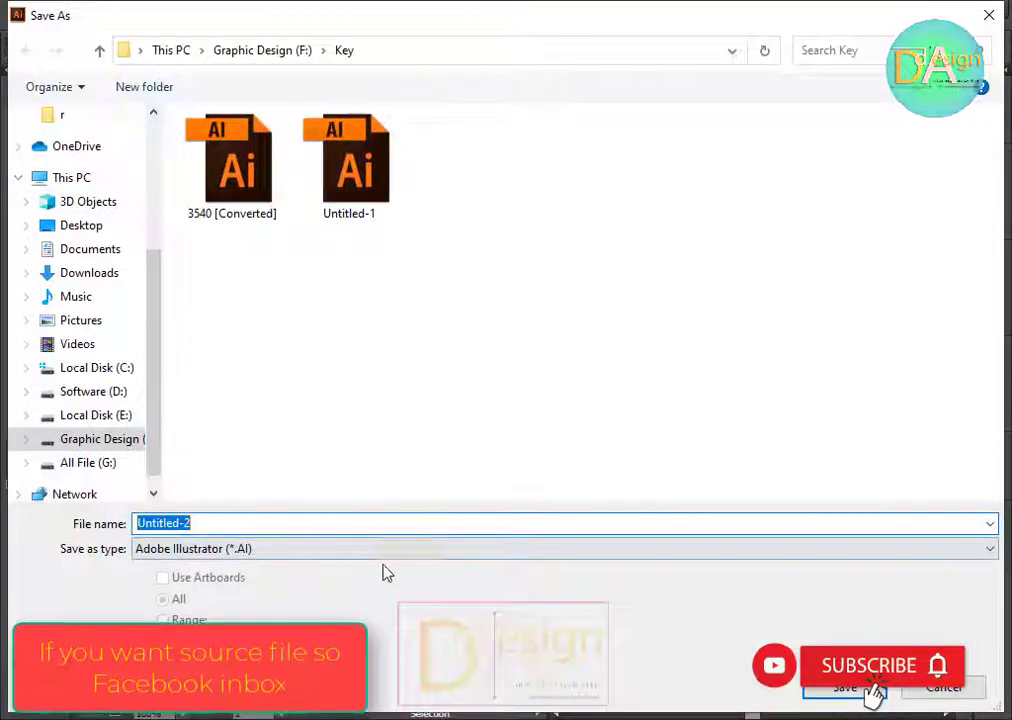
left_click(372, 552)
left_click(370, 566)
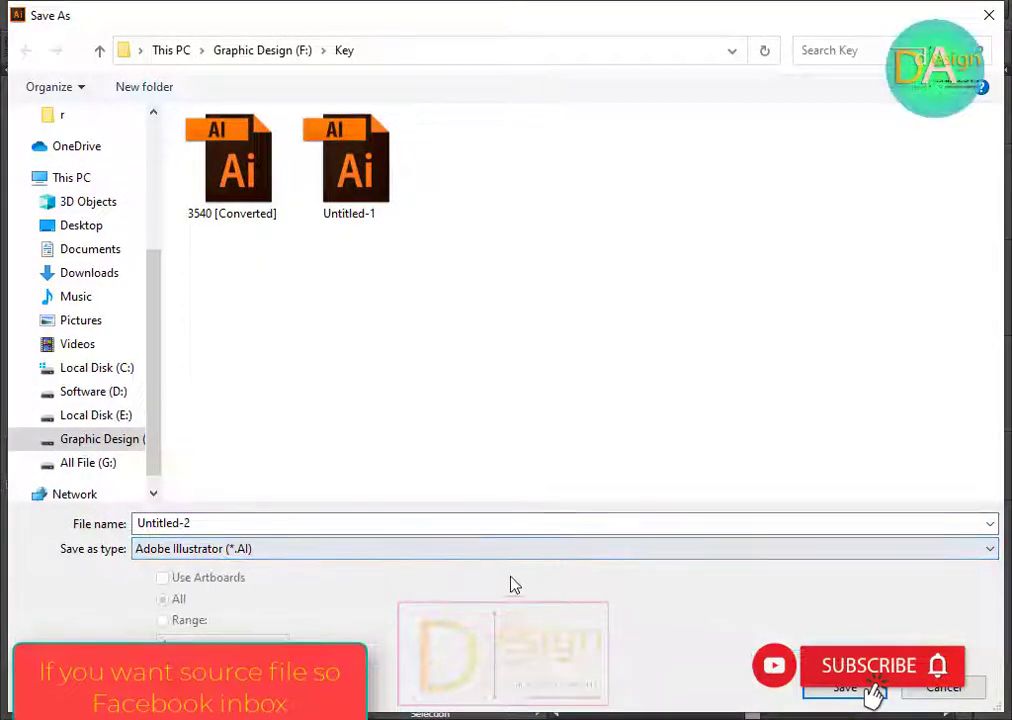
left_click(845, 689)
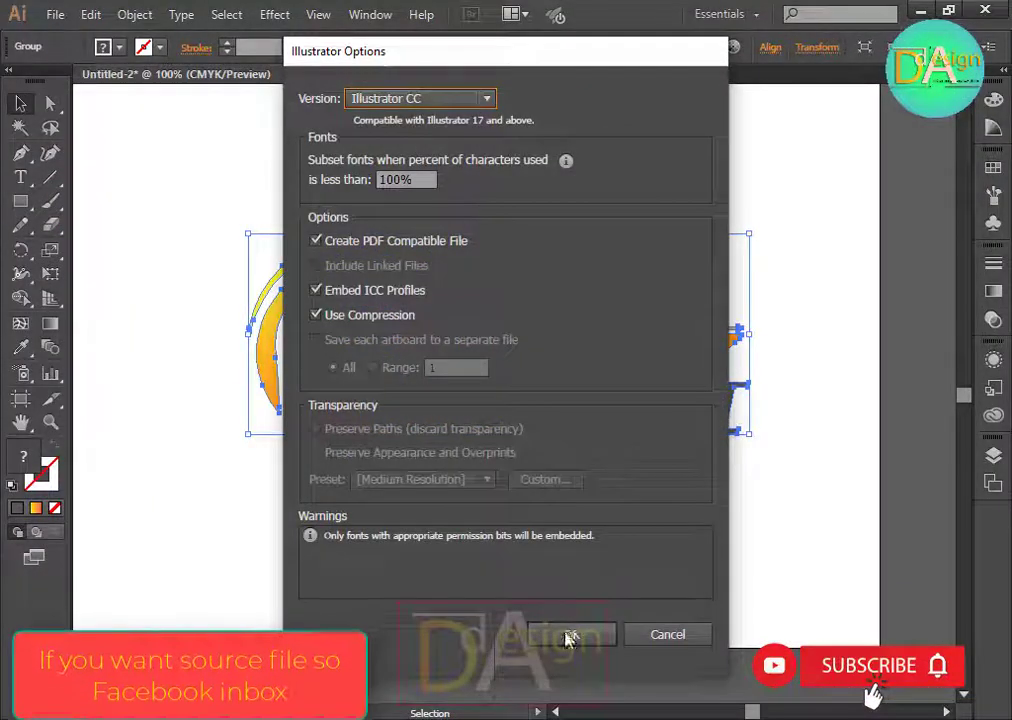
left_click(567, 636)
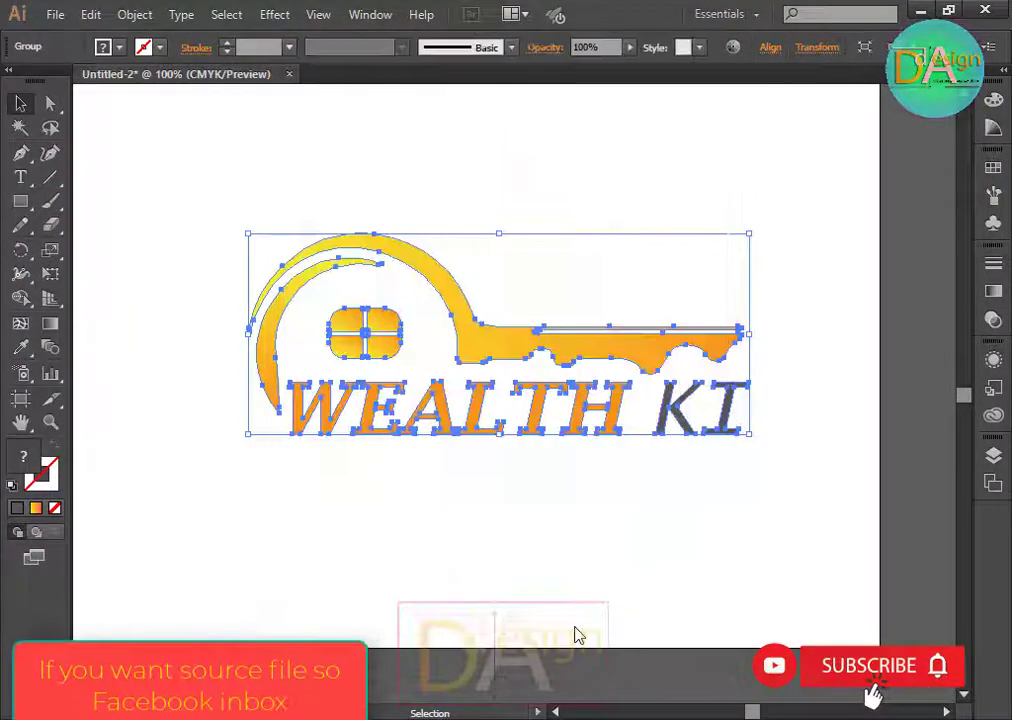
left_click(490, 564)
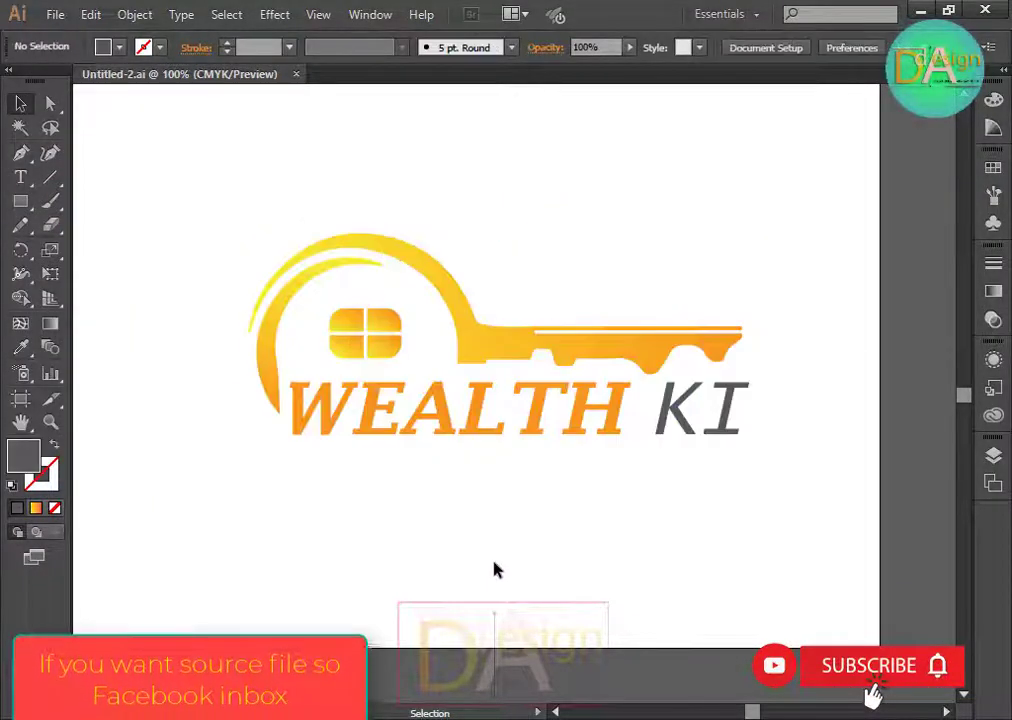
Export the logo to the Key folder as Untitled-2.png at 300 ppi with transparent background.
left_click(55, 15)
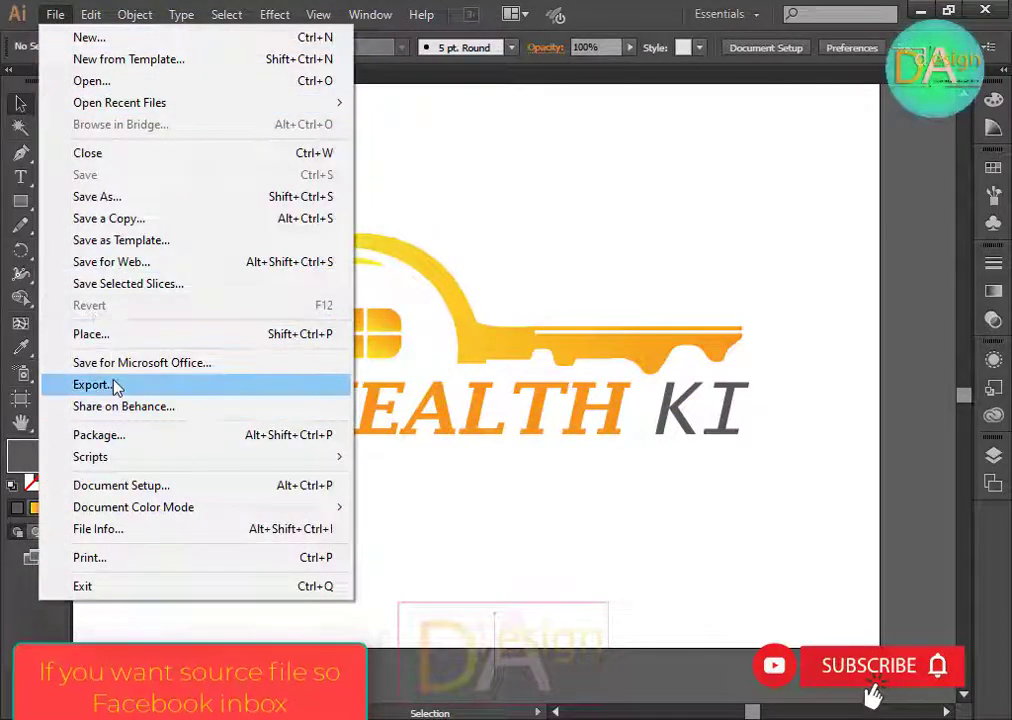
left_click(115, 385)
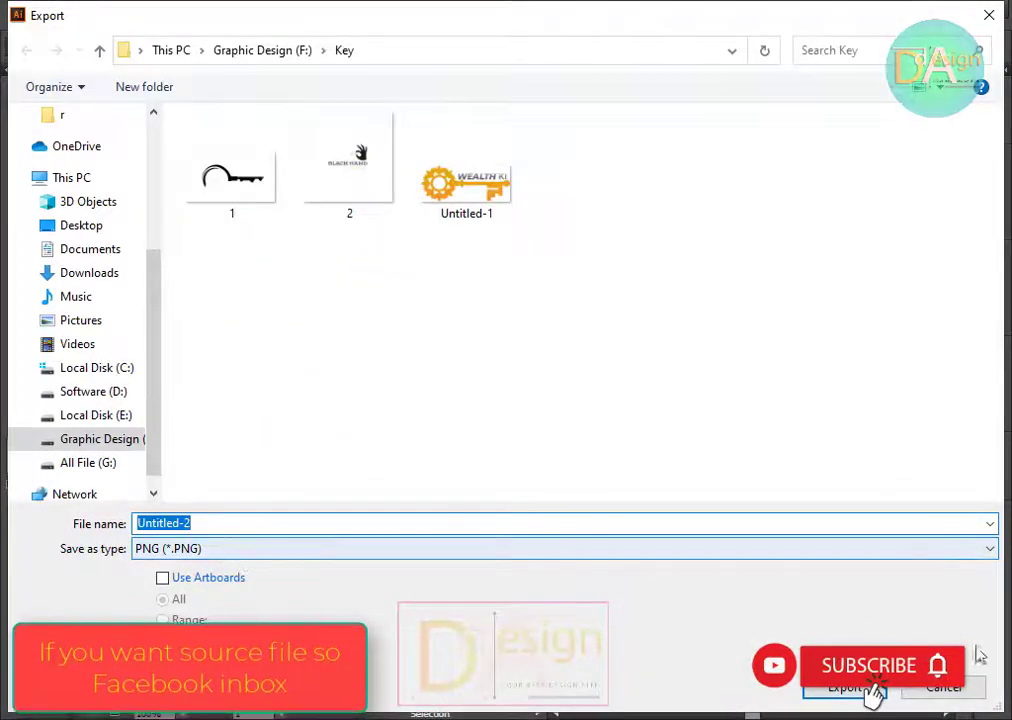
left_click(843, 687)
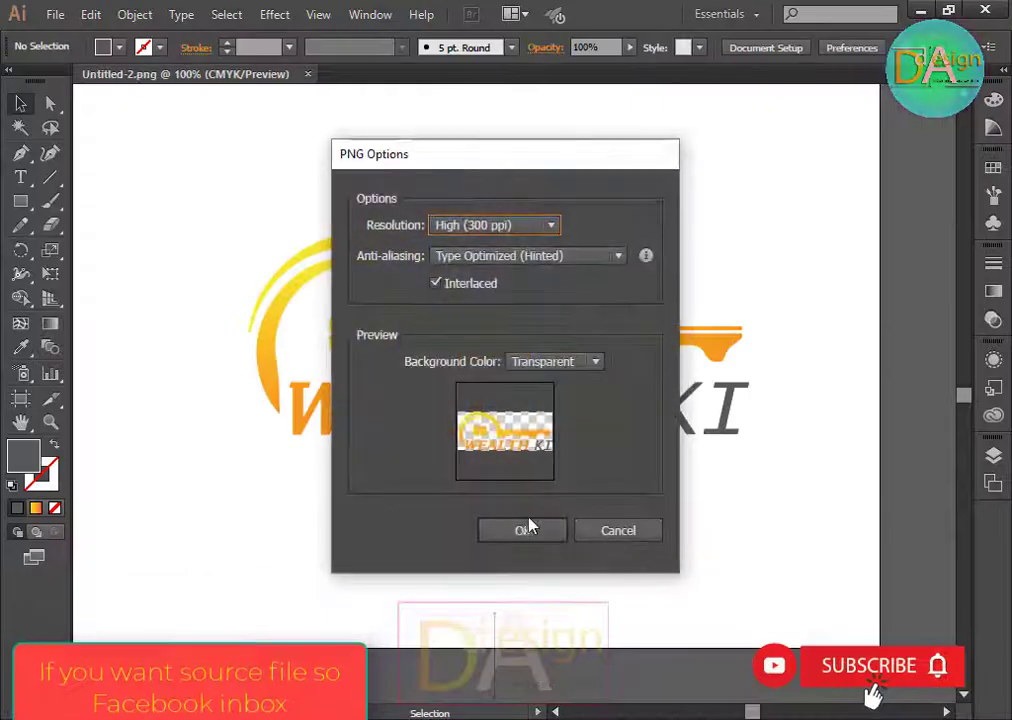
left_click(523, 530)
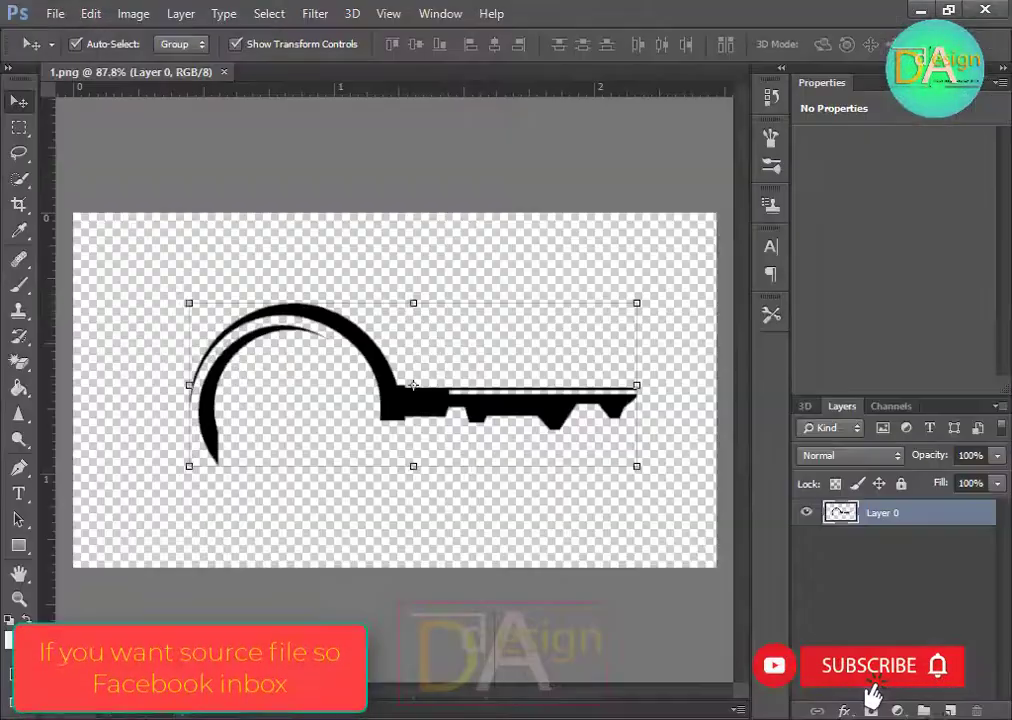
Close 1.png and start browsing the Software (D:) drive for the mockup file.
left_click(226, 72)
key("ctrl+o")
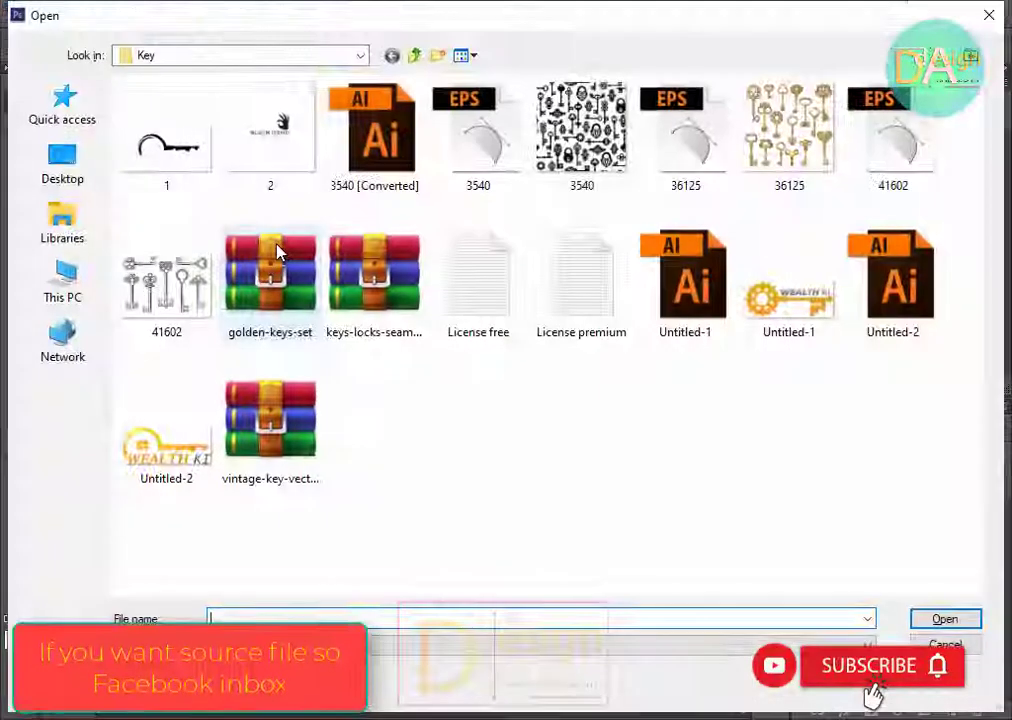
left_click(66, 285)
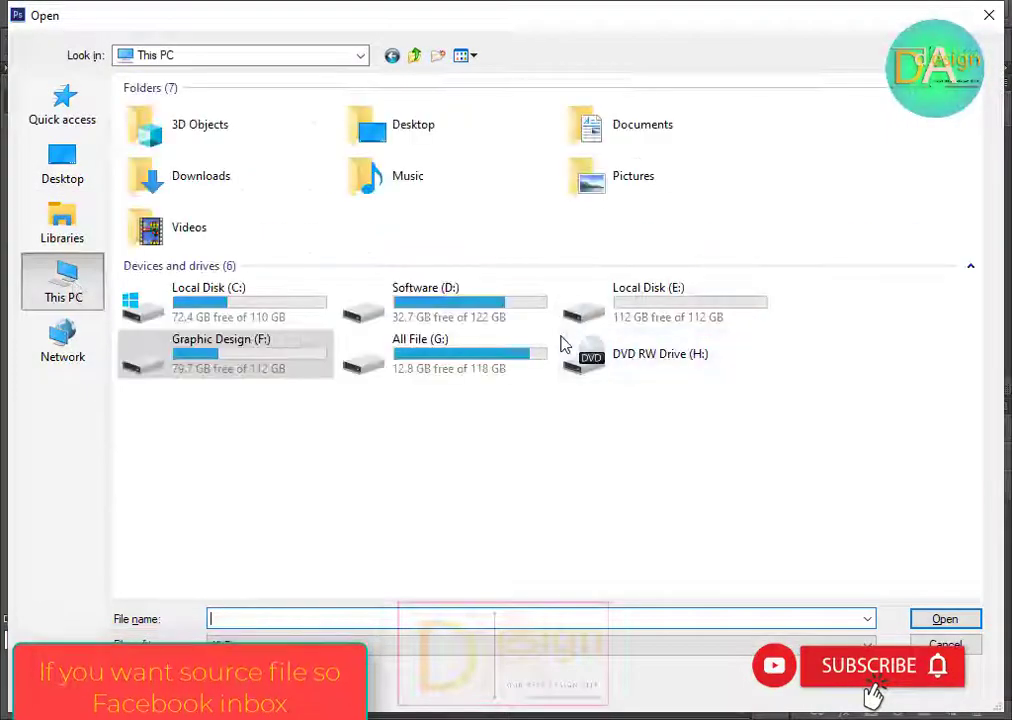
double_click(474, 304)
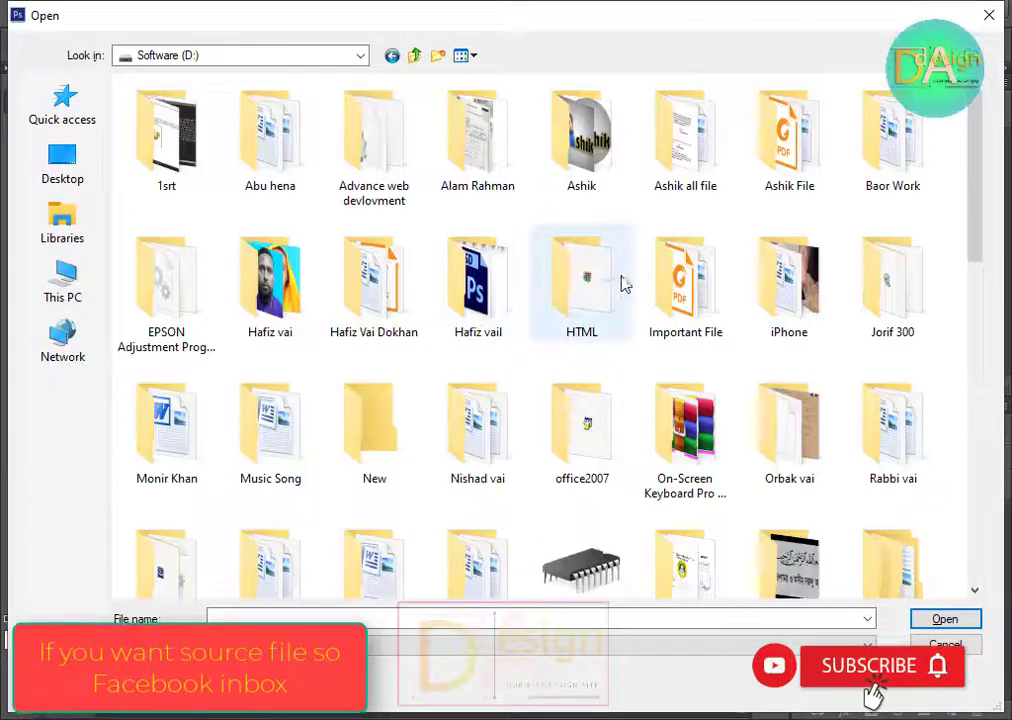
double_click(782, 145)
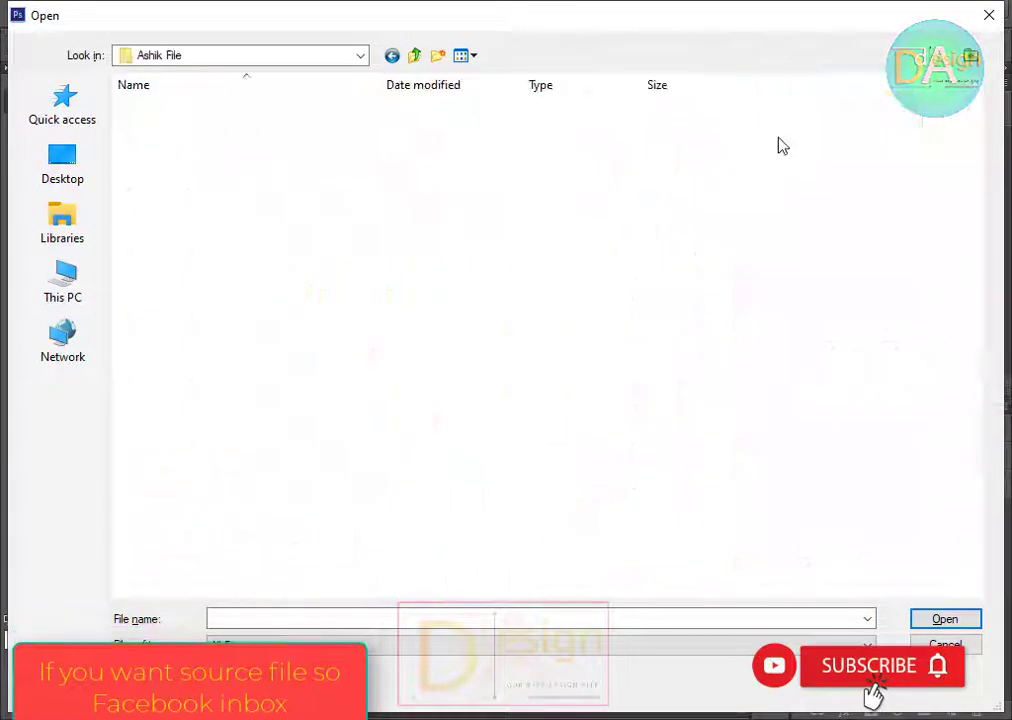
key("BackSpace")
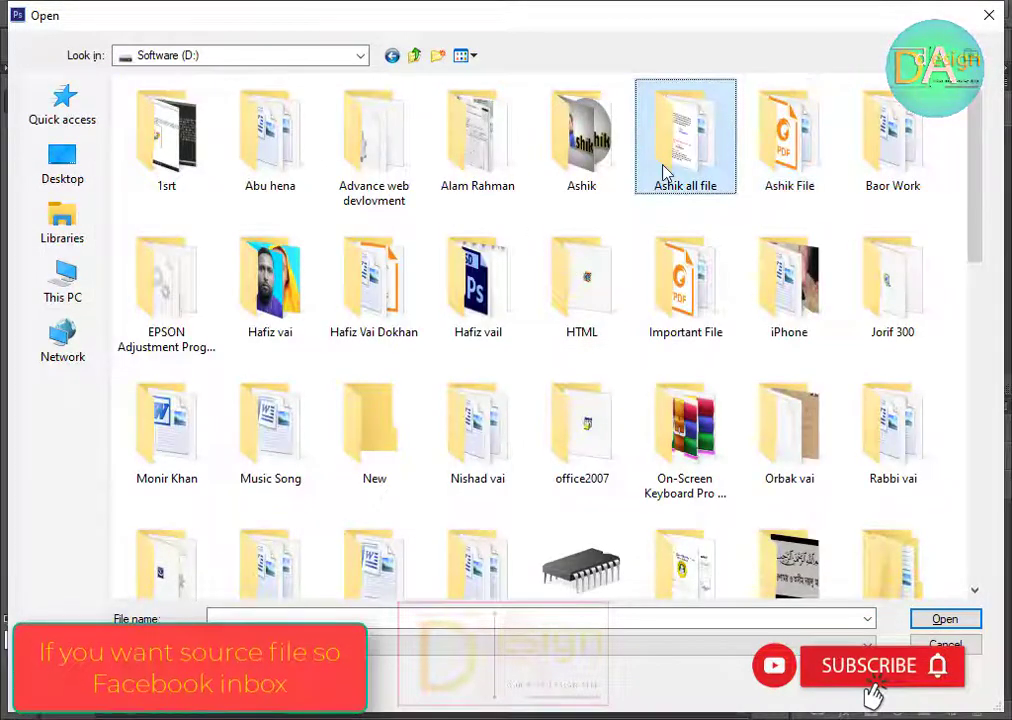
Open the glass window PSD from Ashik all file > Graphics design > logo > 3d logo mockup.
double_click(662, 170)
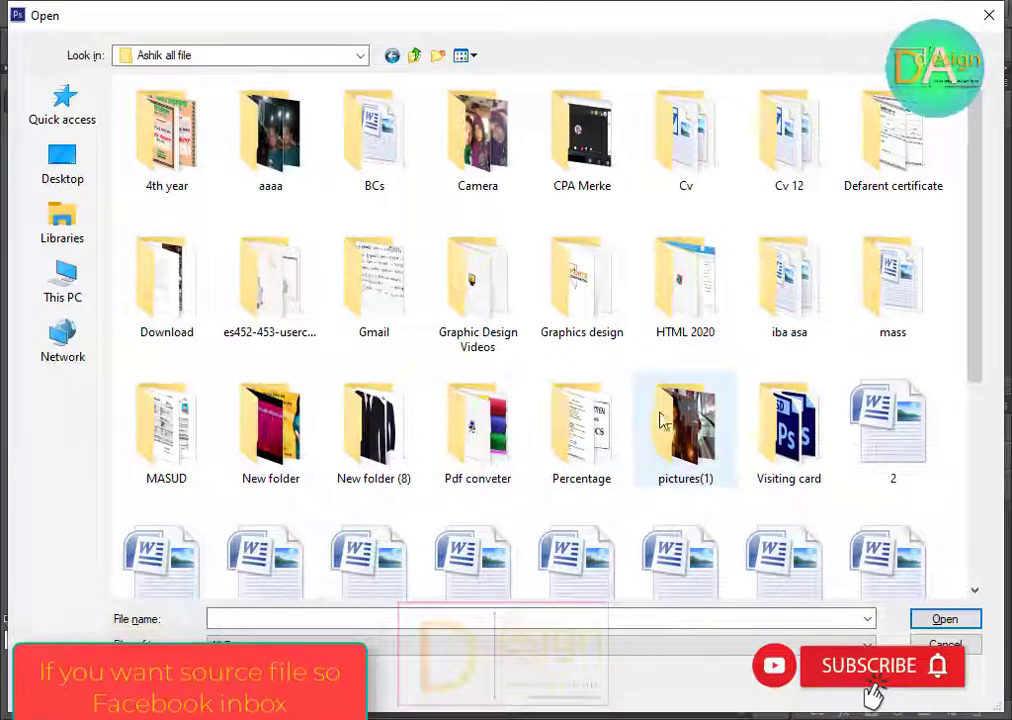
double_click(596, 288)
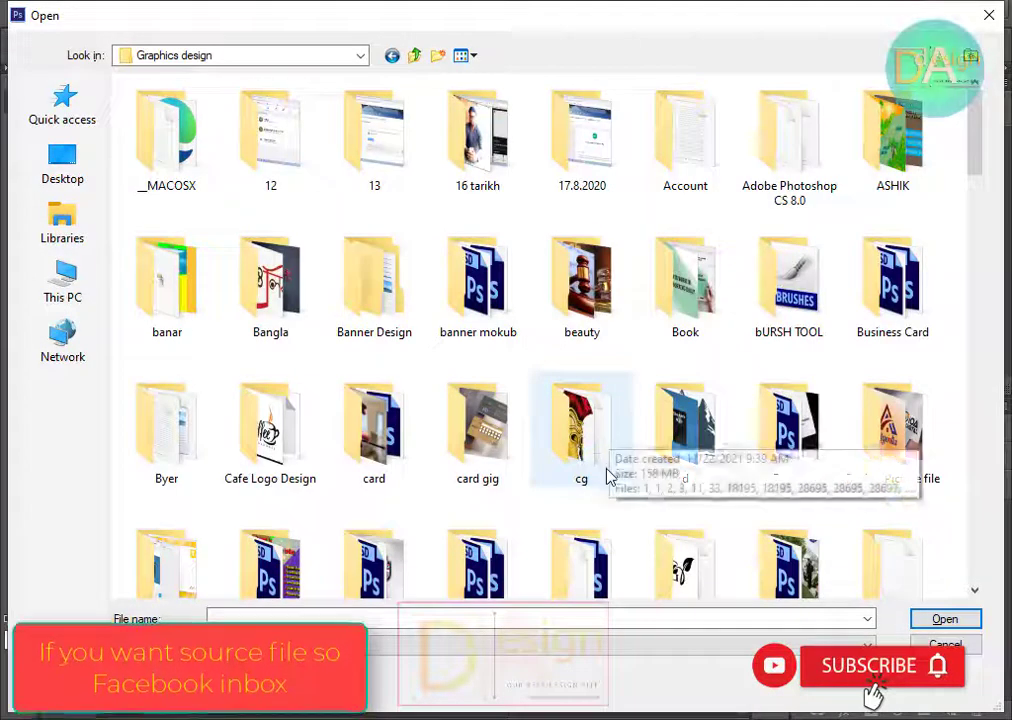
scroll(608, 470, "down", 2)
scroll(605, 480, "down", 3)
double_click(166, 430)
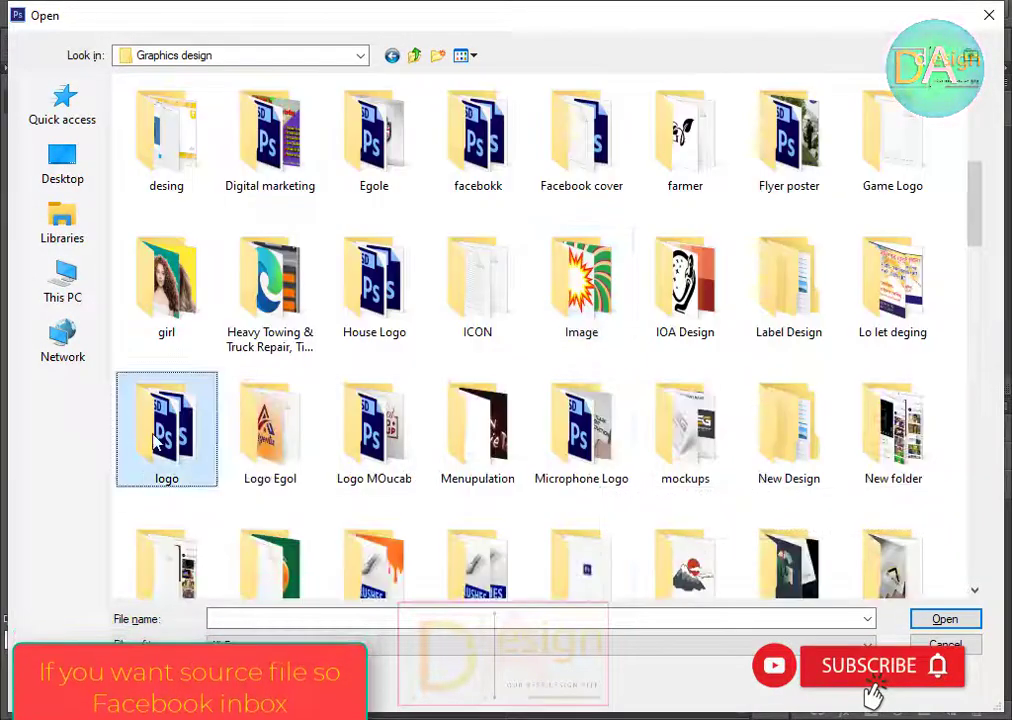
double_click(190, 135)
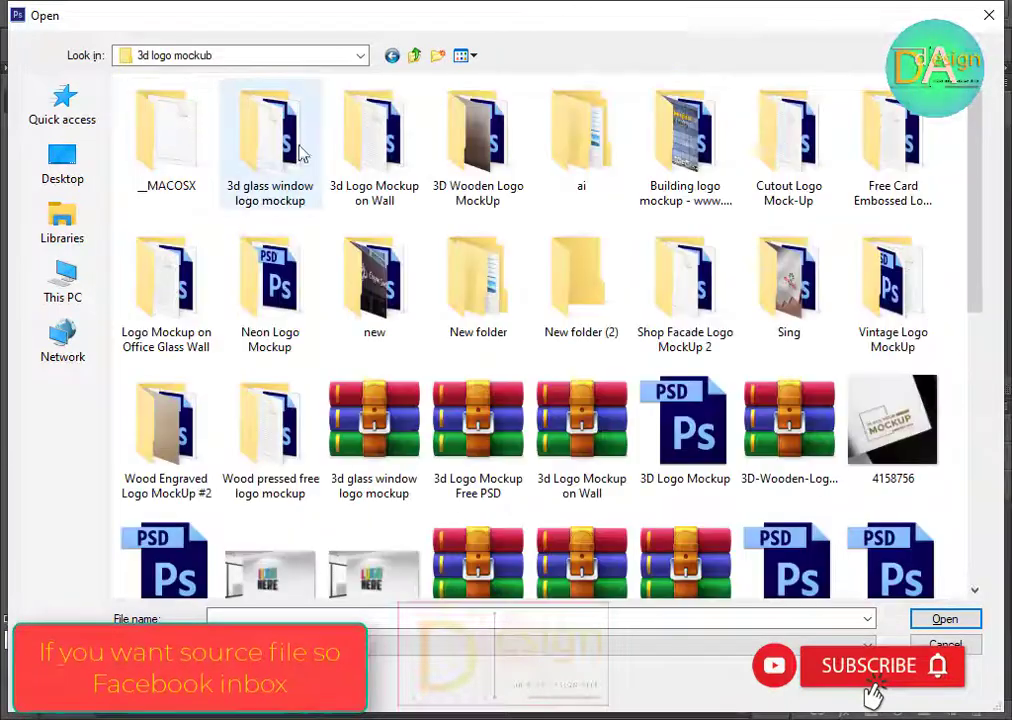
double_click(287, 166)
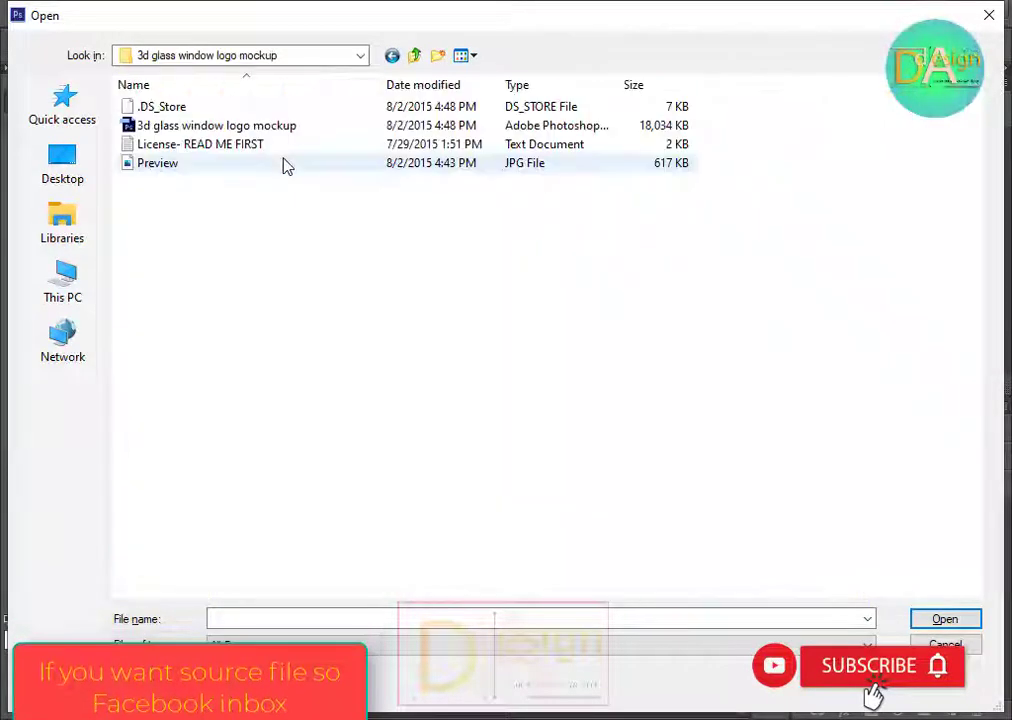
double_click(205, 126)
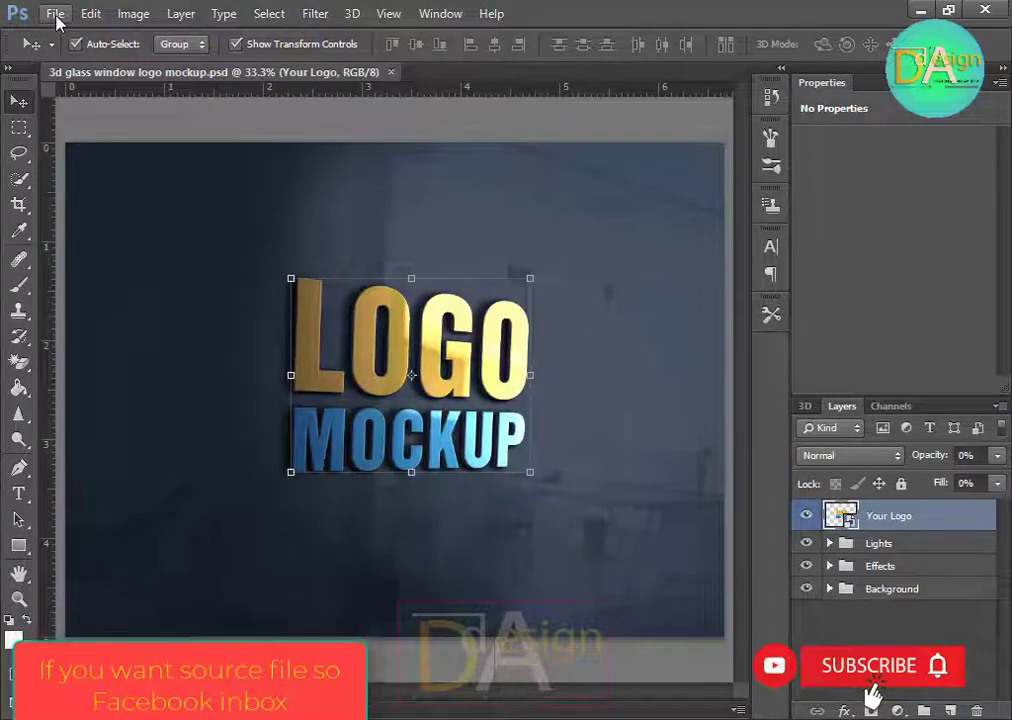
Save the glass window mockup as a PSD in Graphic Design (F:) > Key with maximum compatibility.
left_click(56, 15)
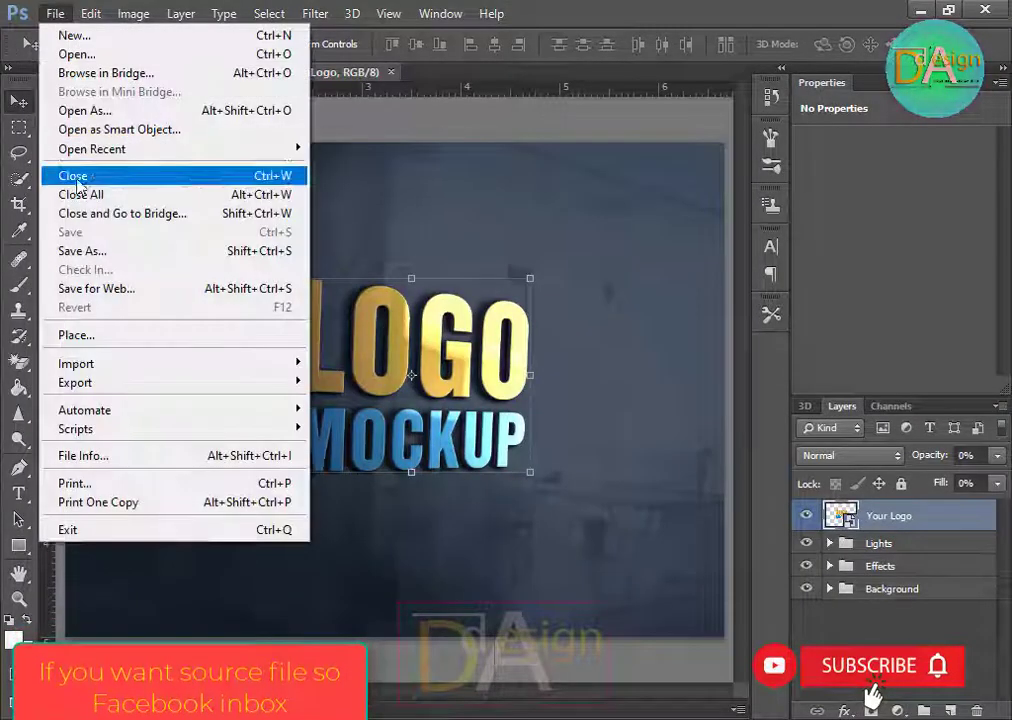
left_click(95, 254)
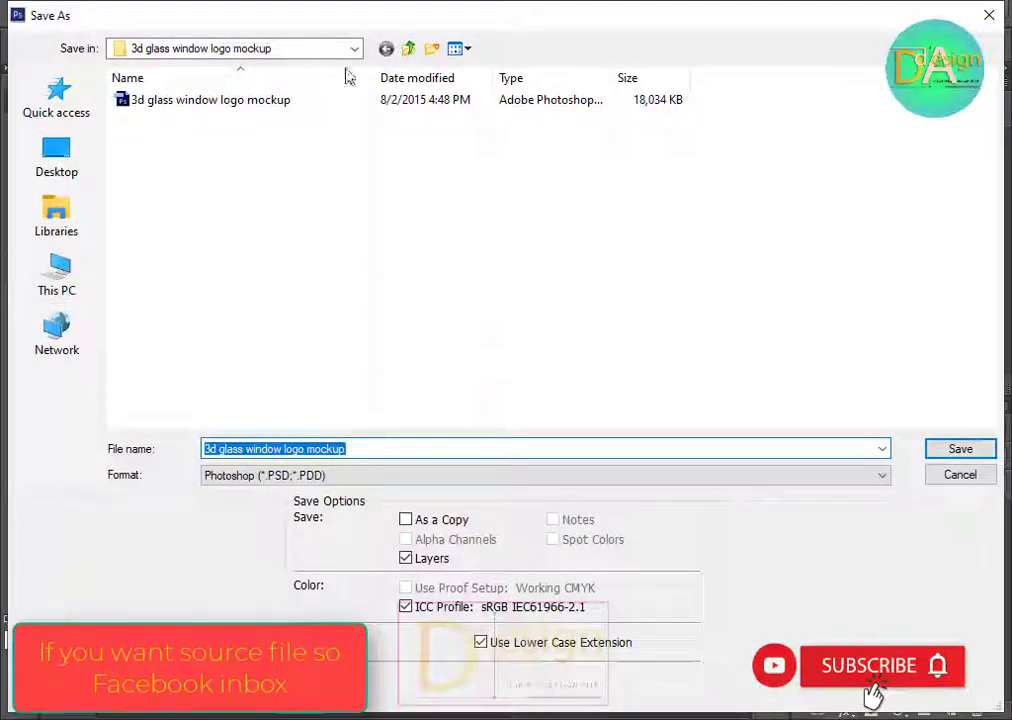
left_click(84, 276)
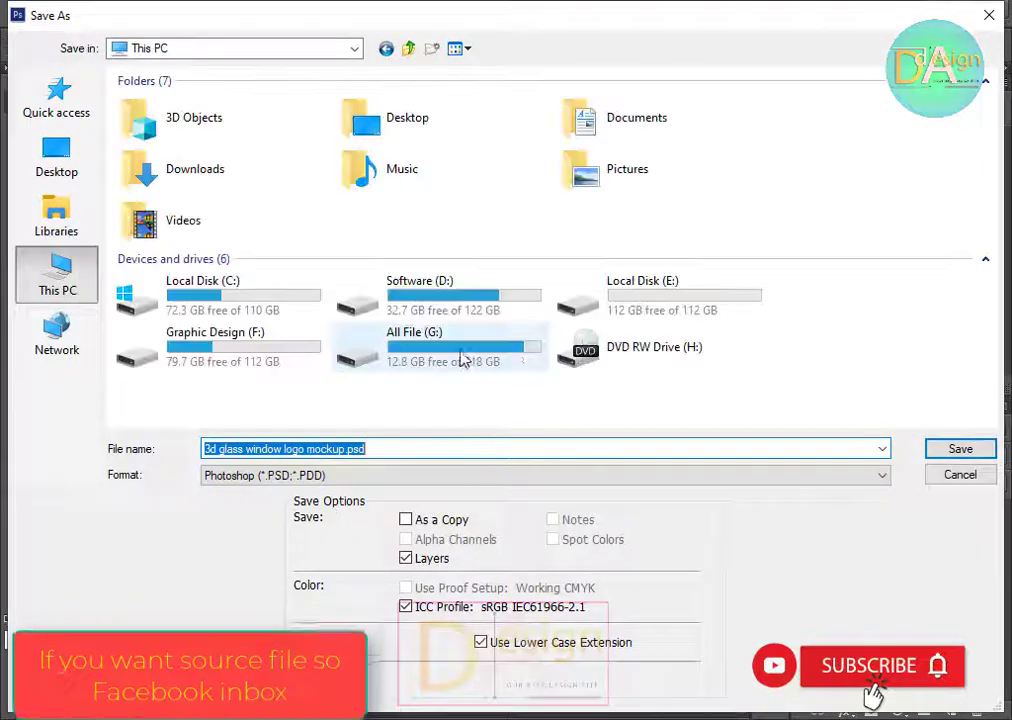
double_click(240, 355)
double_click(476, 145)
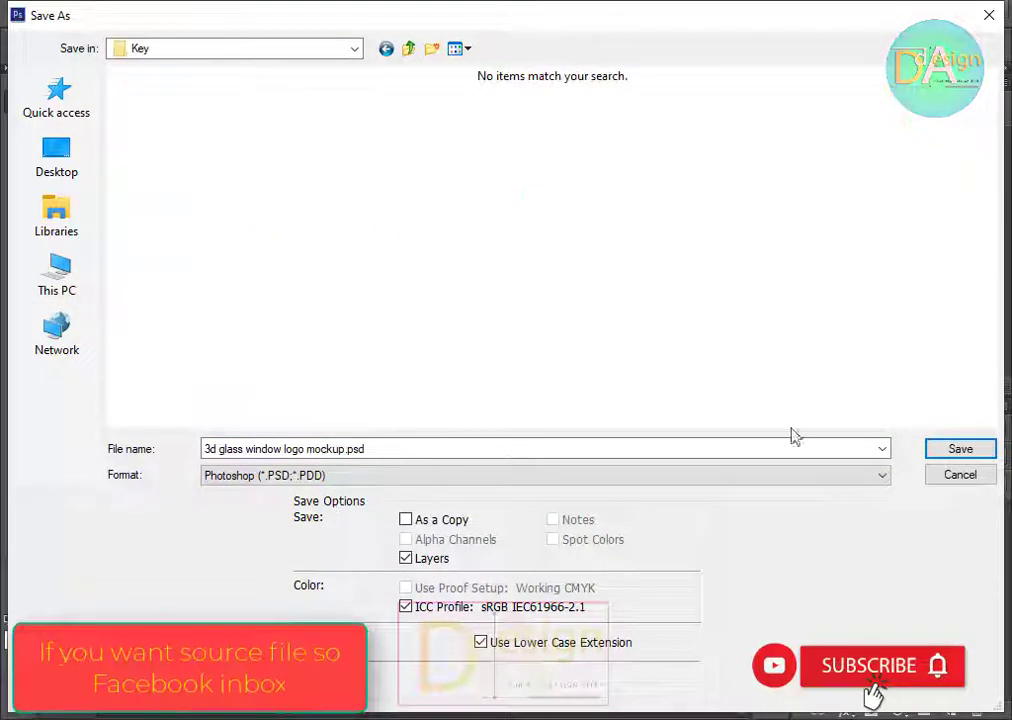
left_click(960, 450)
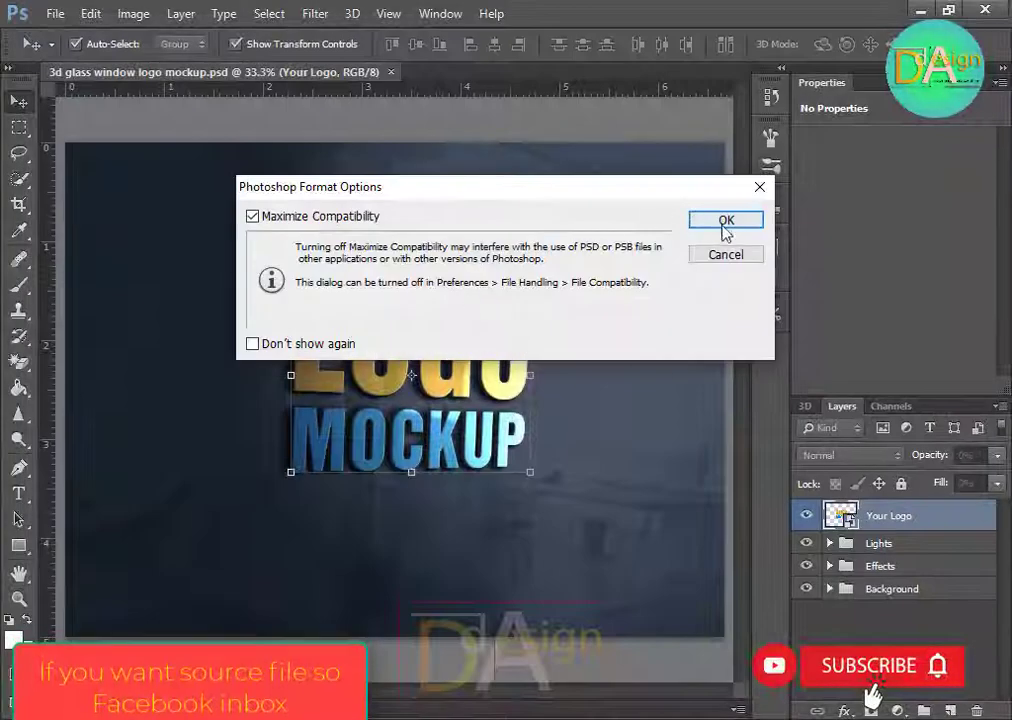
left_click(726, 224)
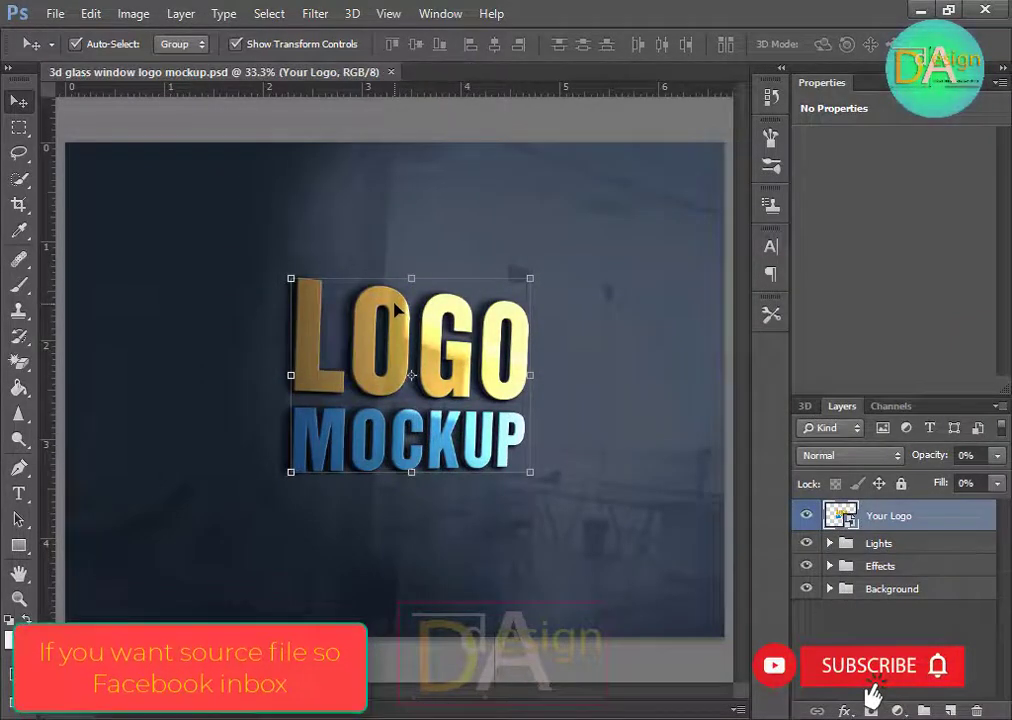
key("ctrl+o")
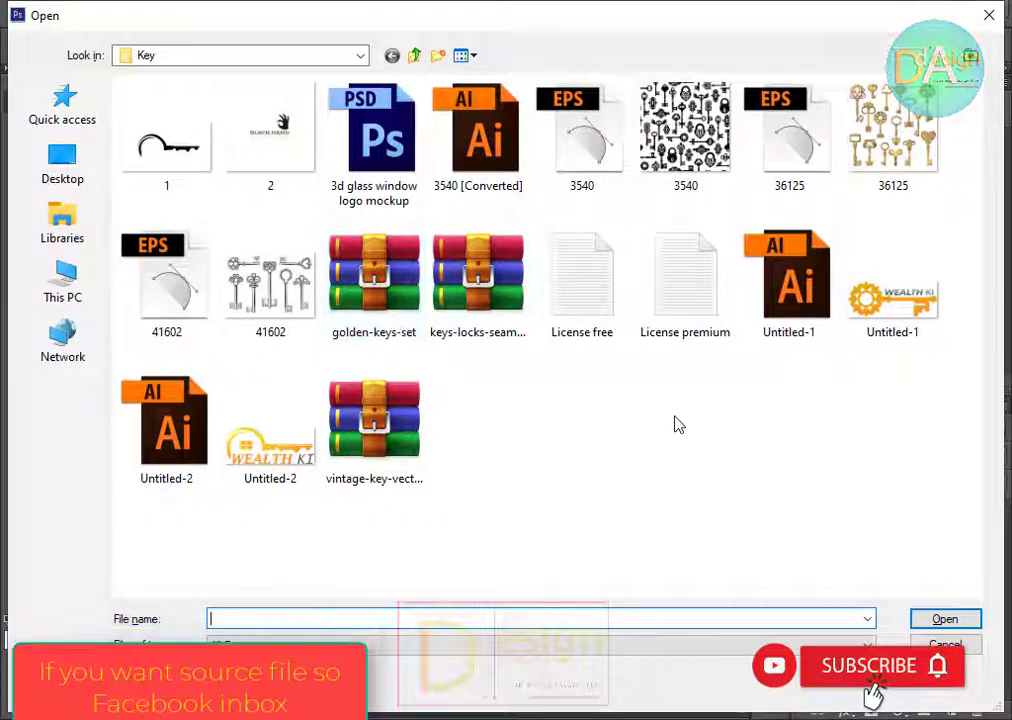
Open Untitled-2.png and the mockup's Your Logo smart object for editing.
double_click(270, 430)
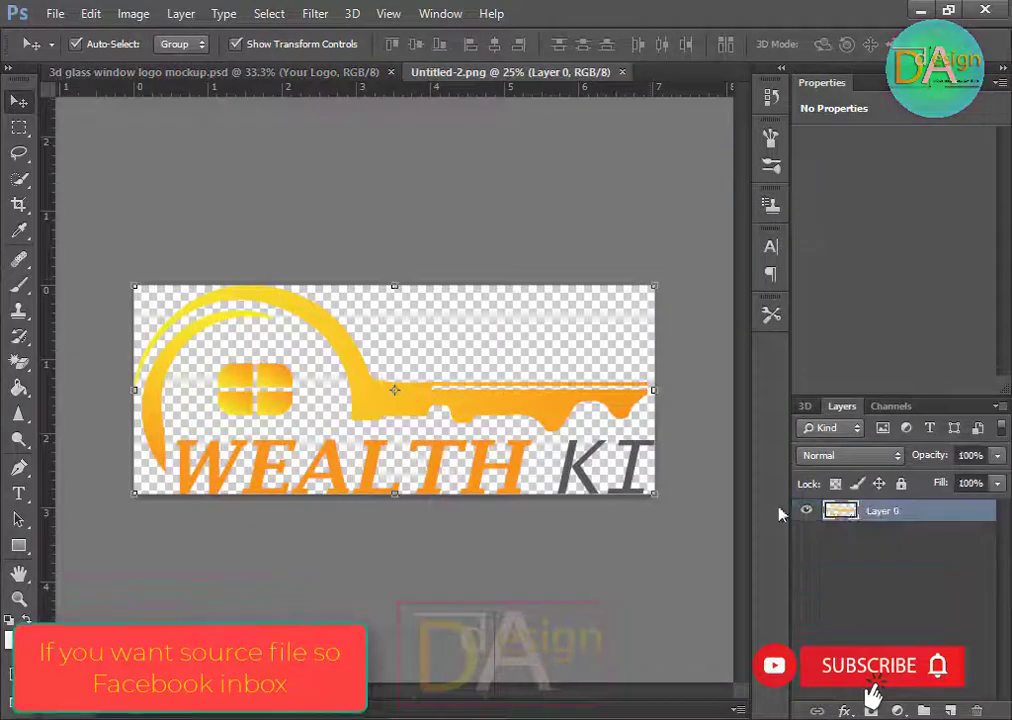
left_click(252, 73)
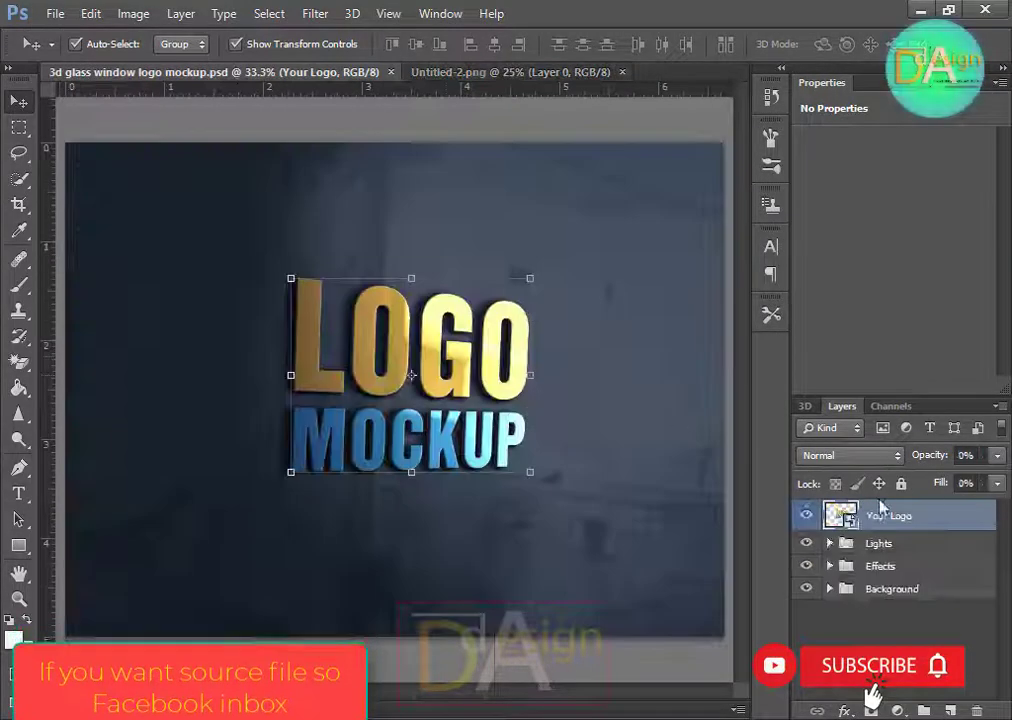
double_click(880, 508)
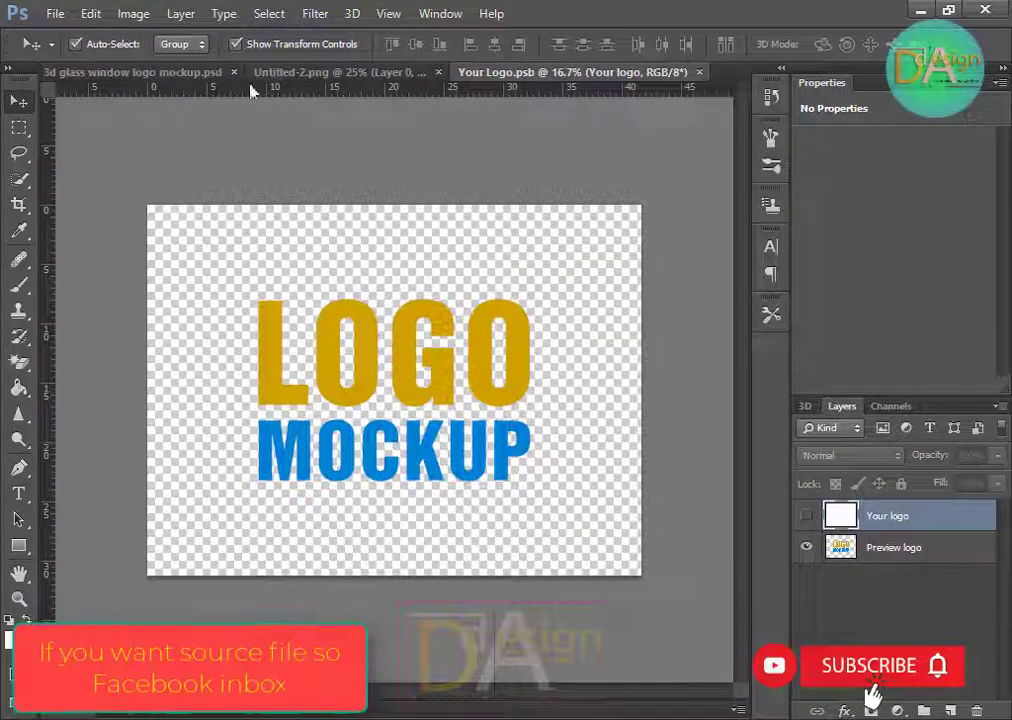
left_click(150, 75)
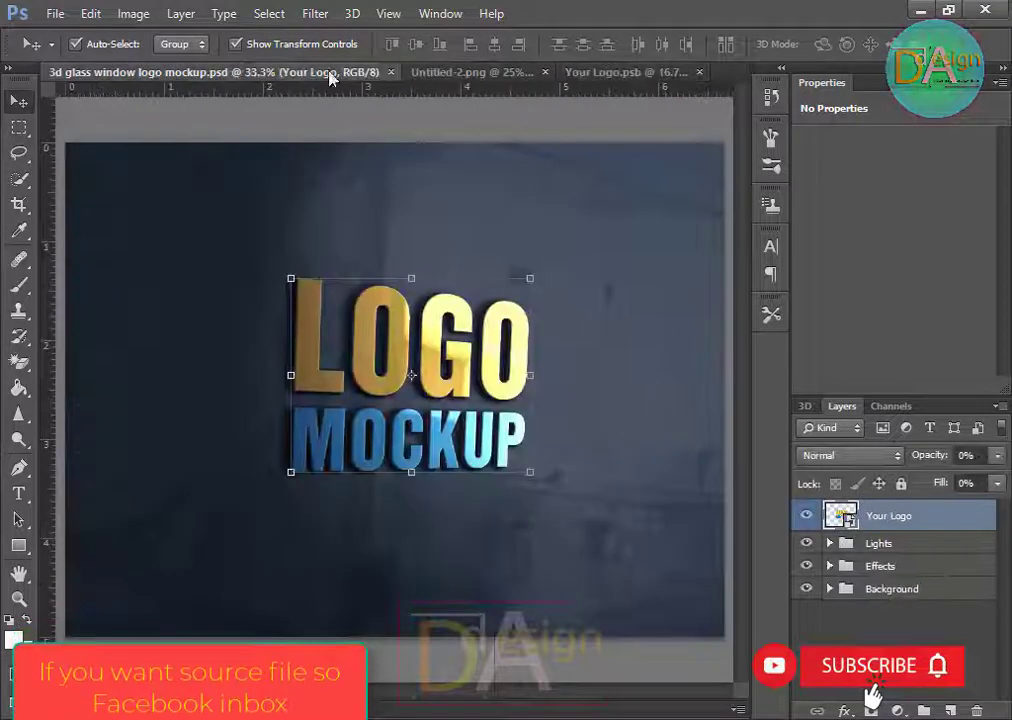
left_click(463, 73)
Place the Wealth Ki logo in the smart object at about 122%, hide Preview logo, and save.
left_click_drag(408, 397, 425, 383)
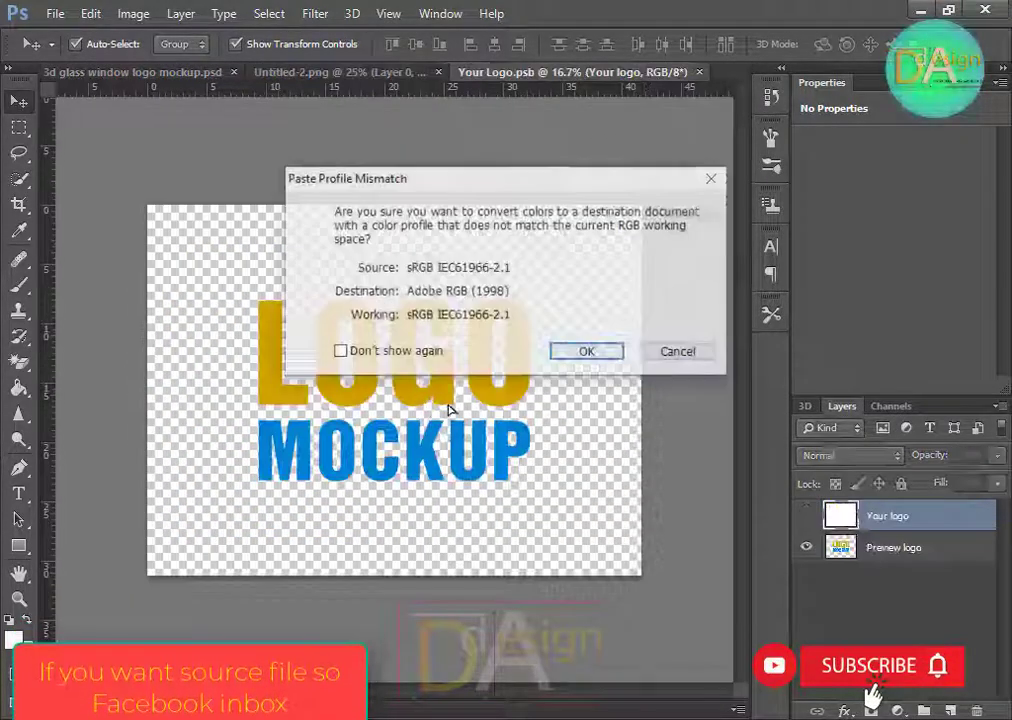
left_click(583, 355)
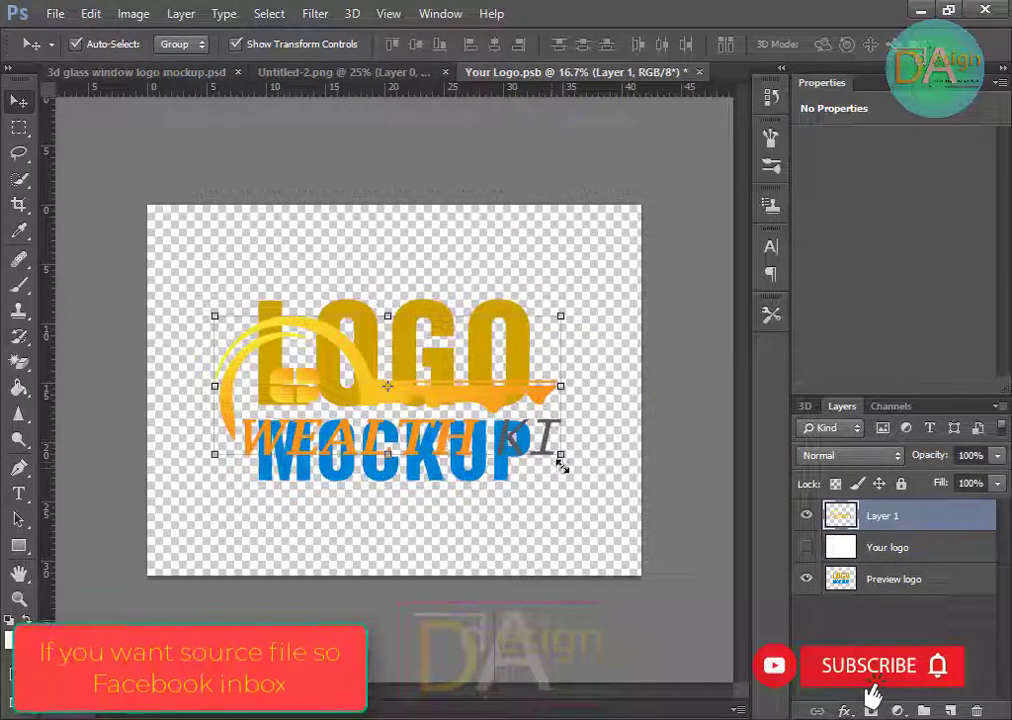
left_click_drag(563, 466, 597, 495)
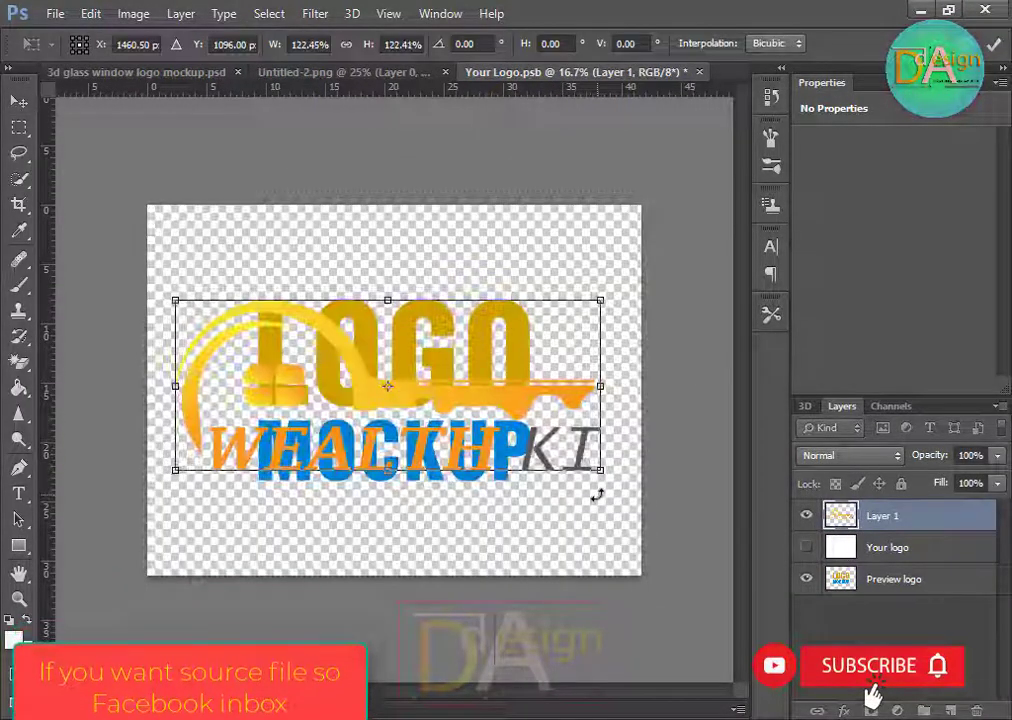
key("Return")
left_click(806, 579)
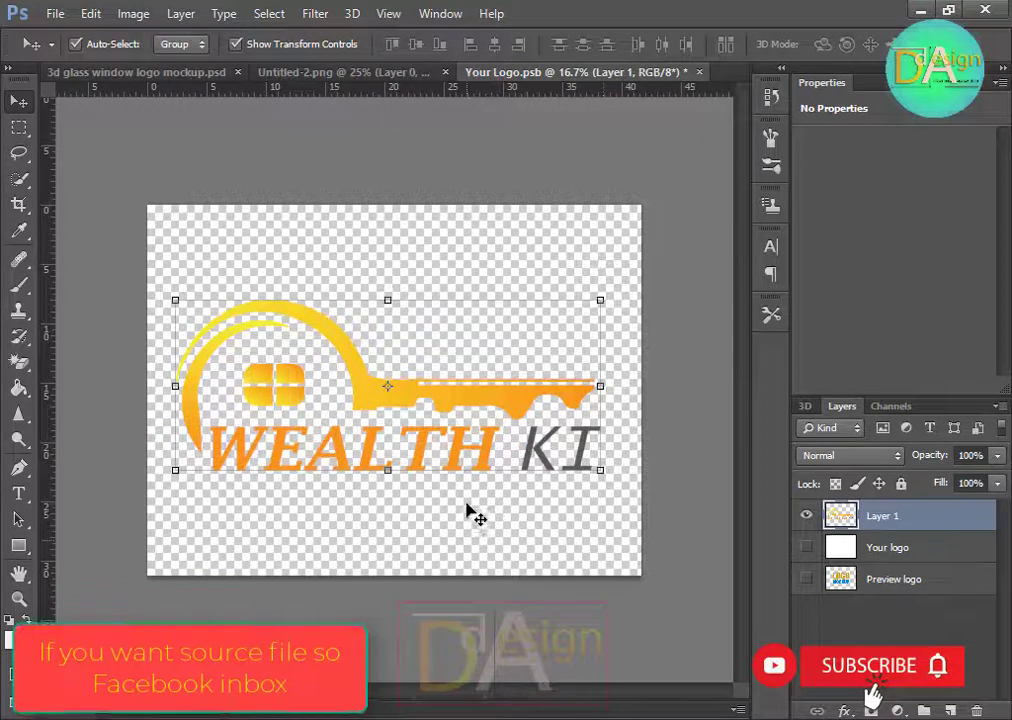
key("ctrl+s")
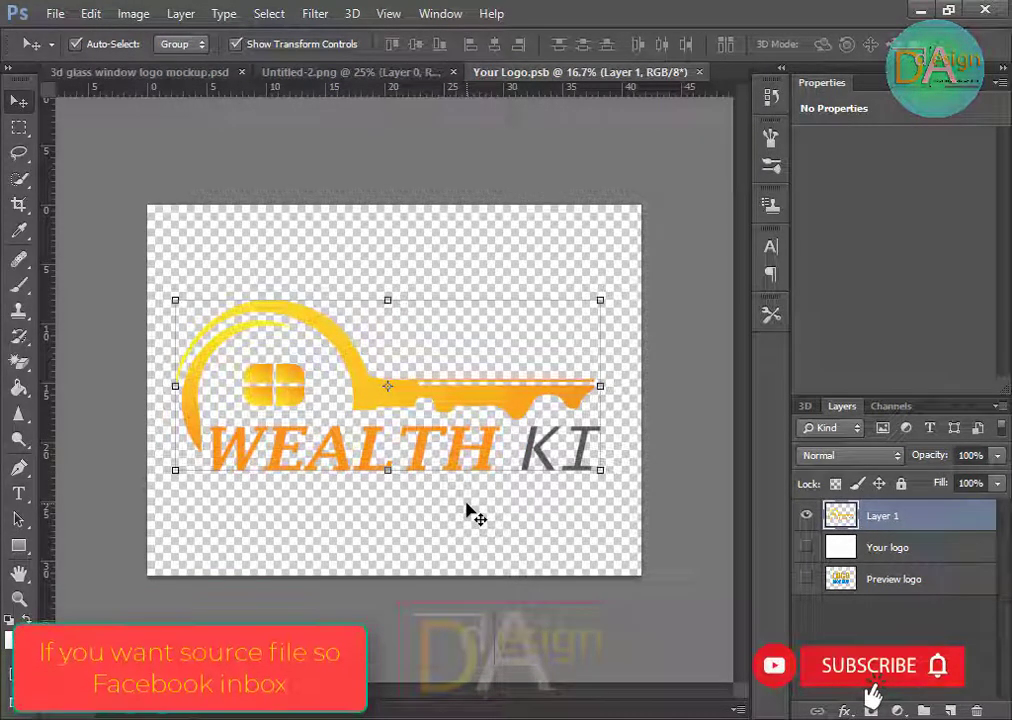
left_click(205, 76)
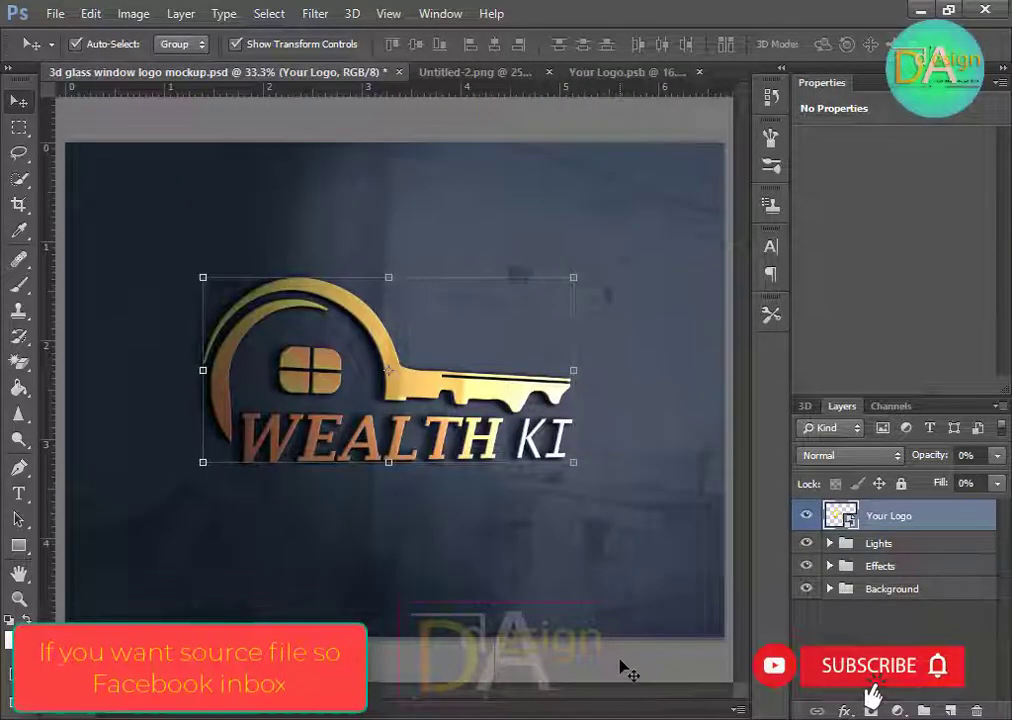
Expand the Lights group, hide the backlight layer, and show the 'effect' layer to brighten the logo.
key("alt+bracketleft")
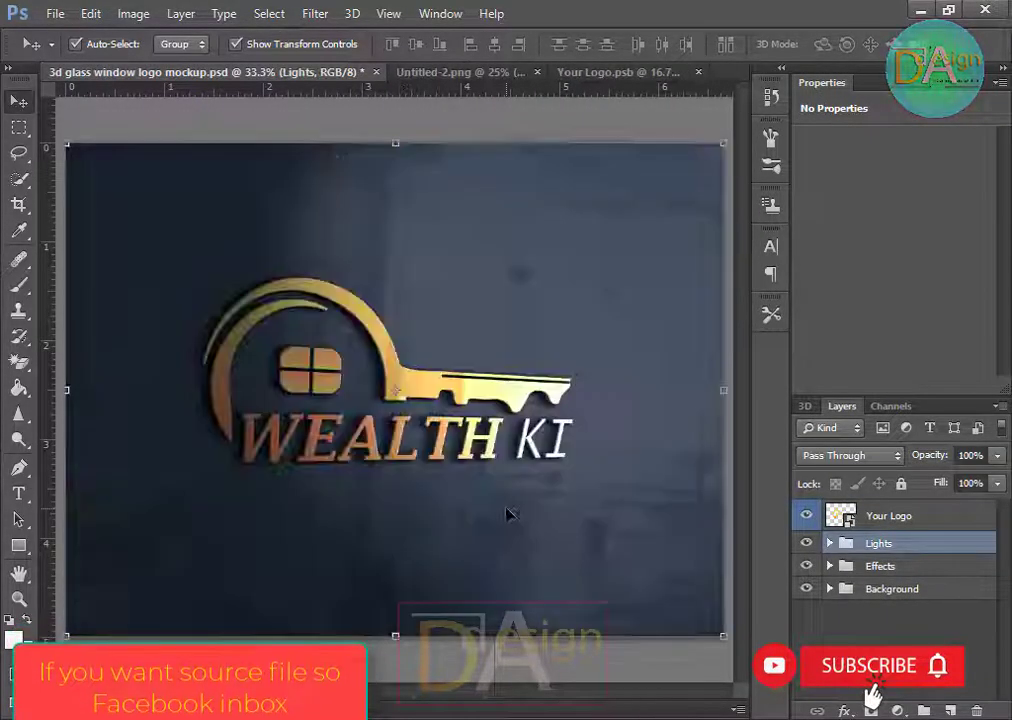
left_click(829, 543)
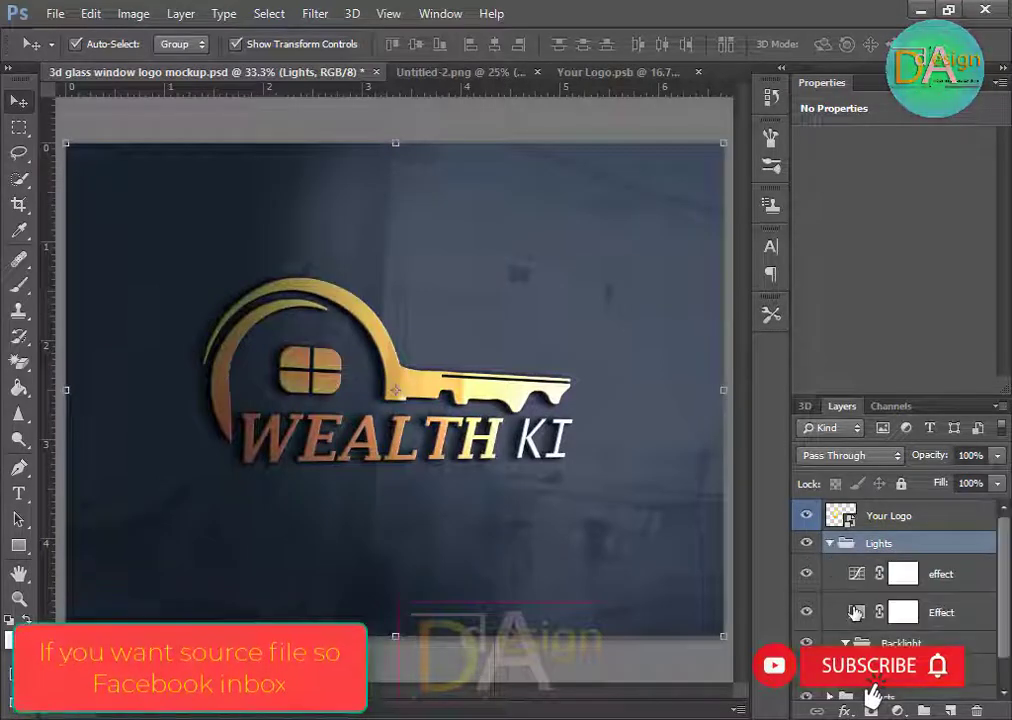
scroll(900, 600, "down", 1)
left_click(807, 638)
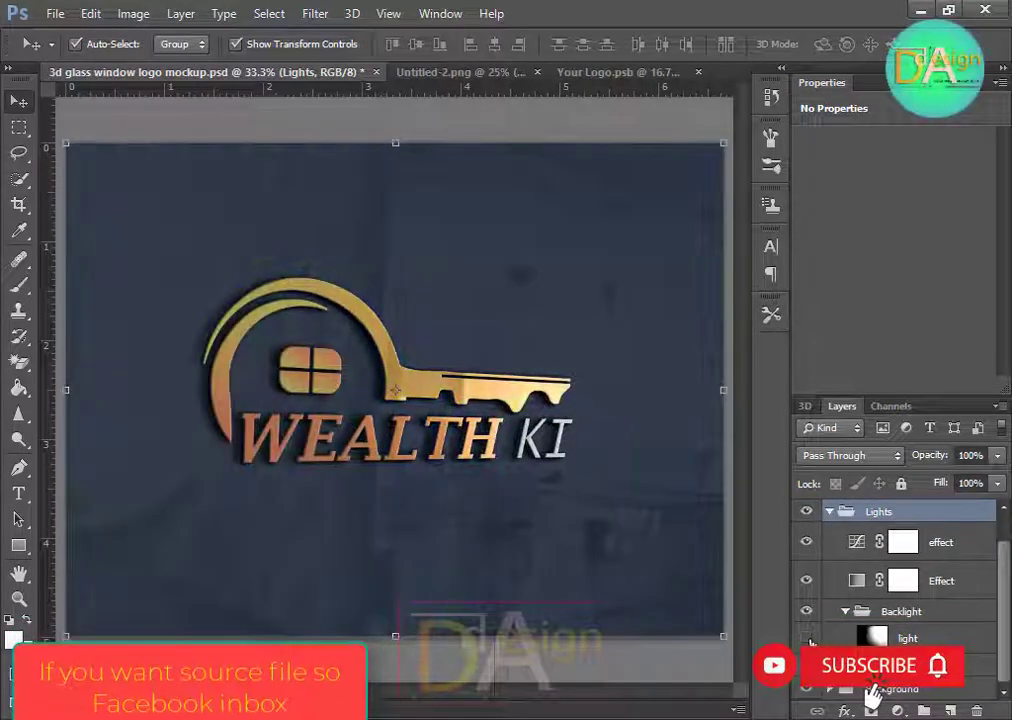
left_click(873, 690)
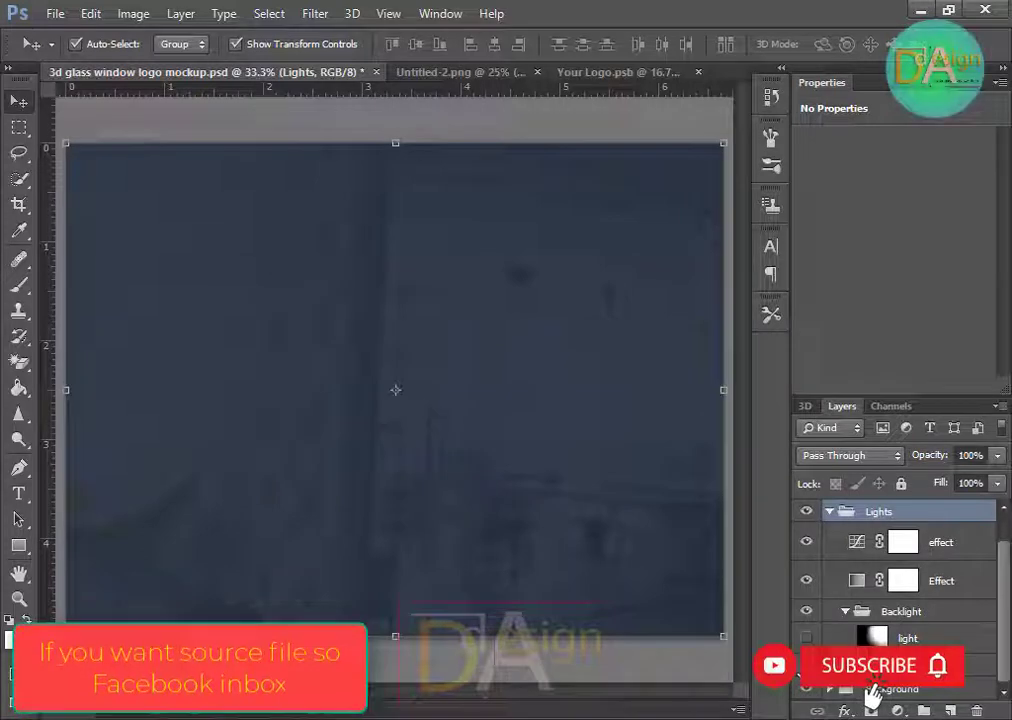
scroll(850, 640, "down", 2)
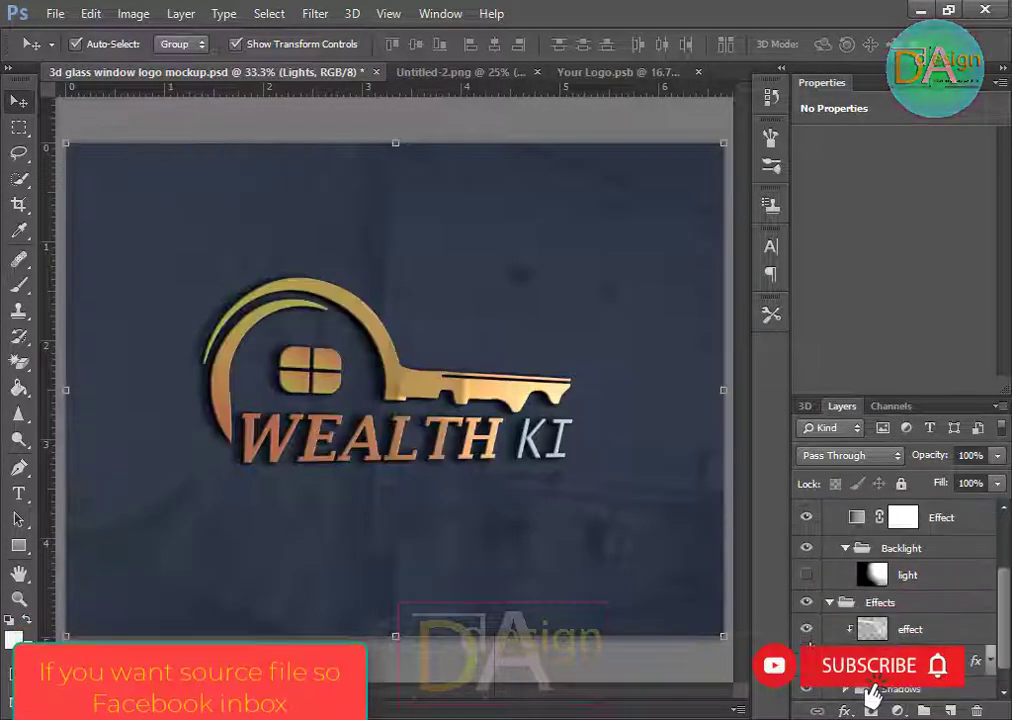
left_click(804, 632)
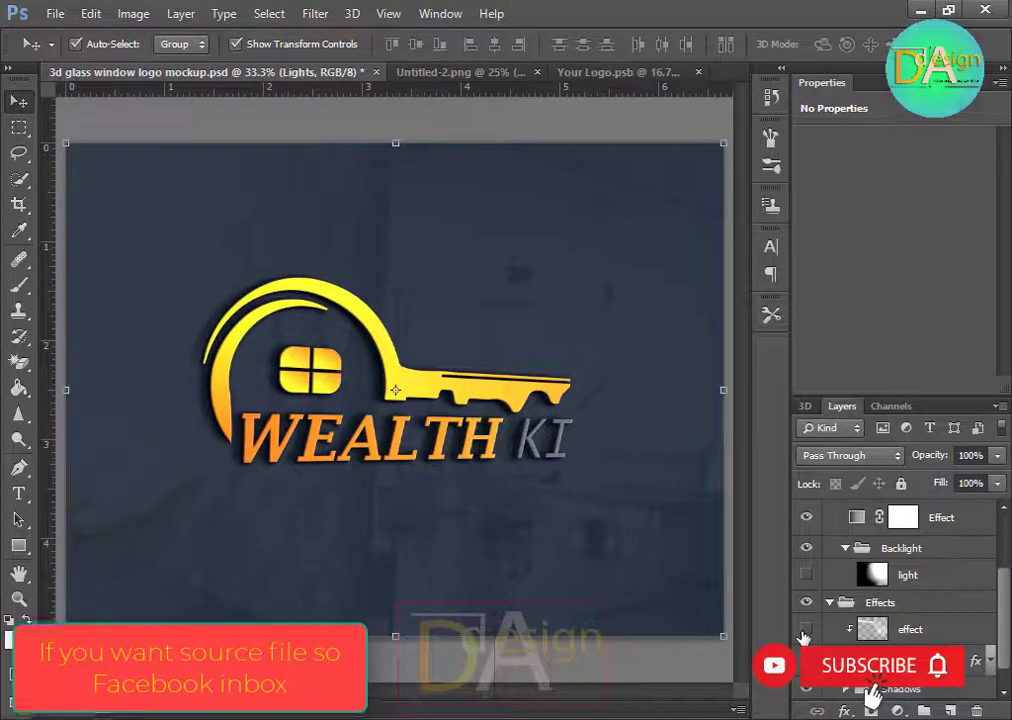
left_click(480, 116)
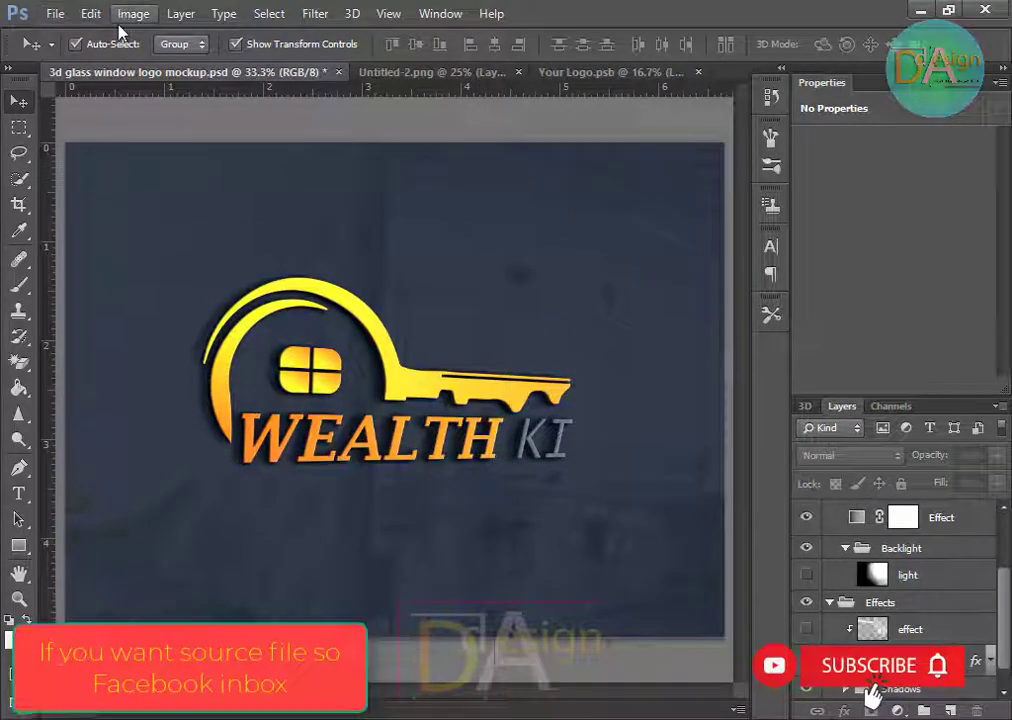
Save a JPEG copy named 3d glass window logo mockup.jpg in the Key folder.
left_click(58, 13)
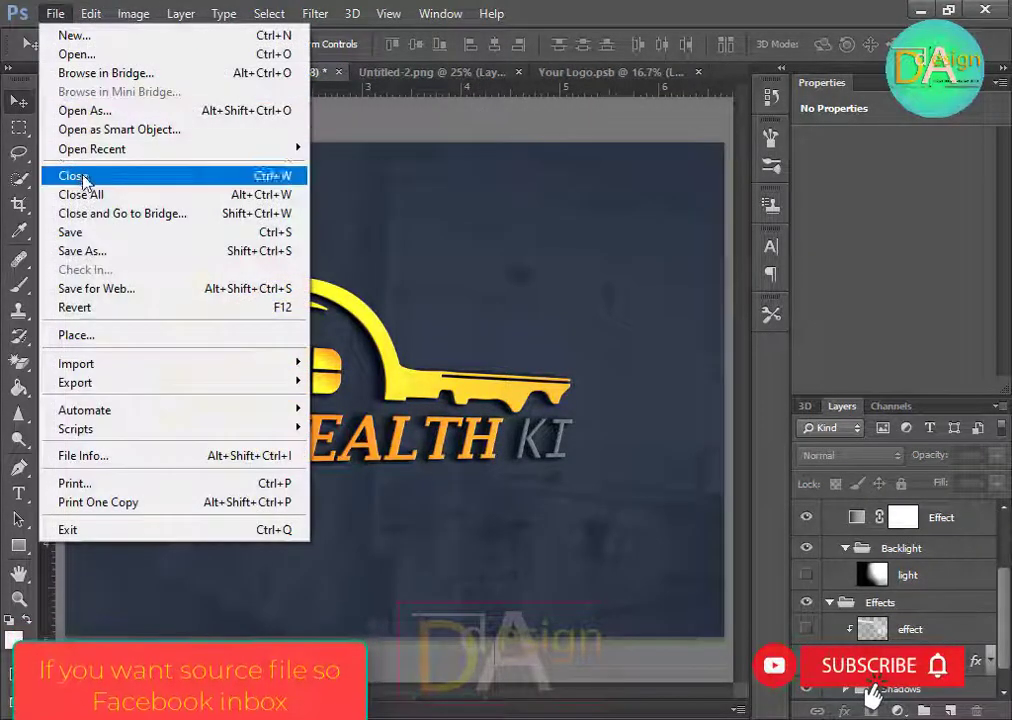
left_click(104, 245)
left_click(364, 476)
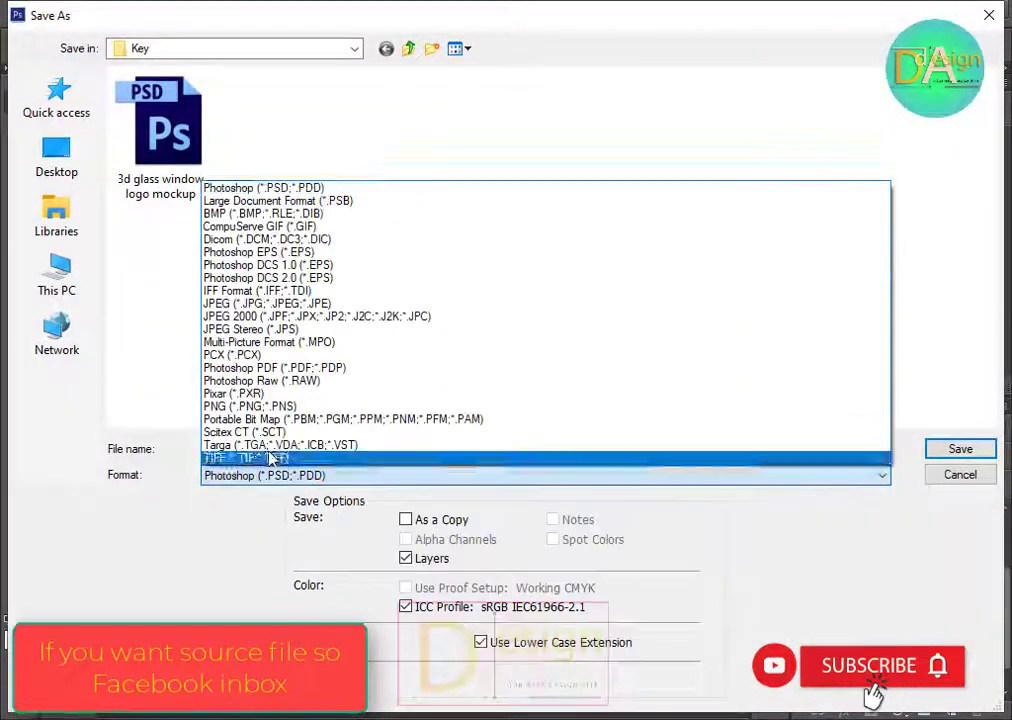
left_click(225, 303)
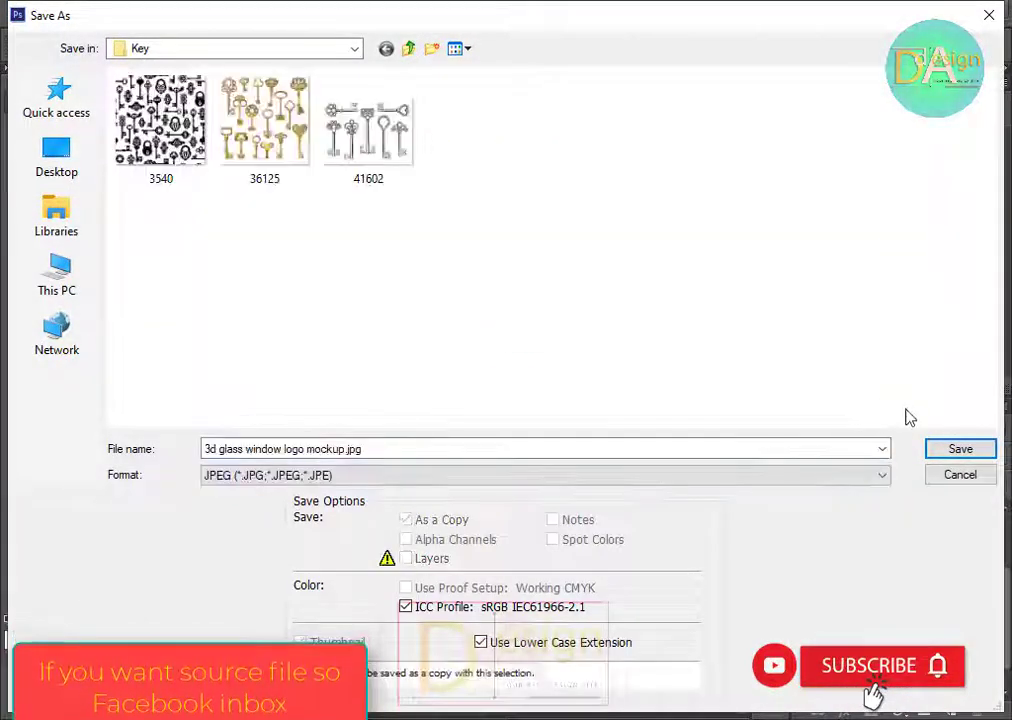
left_click(972, 450)
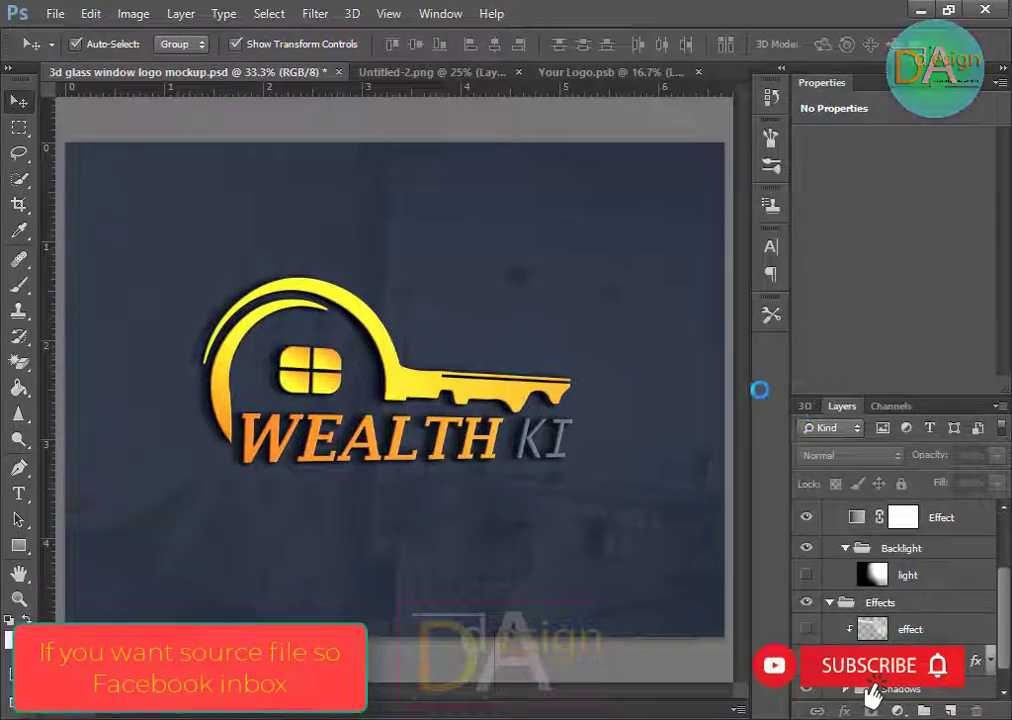
left_click(633, 178)
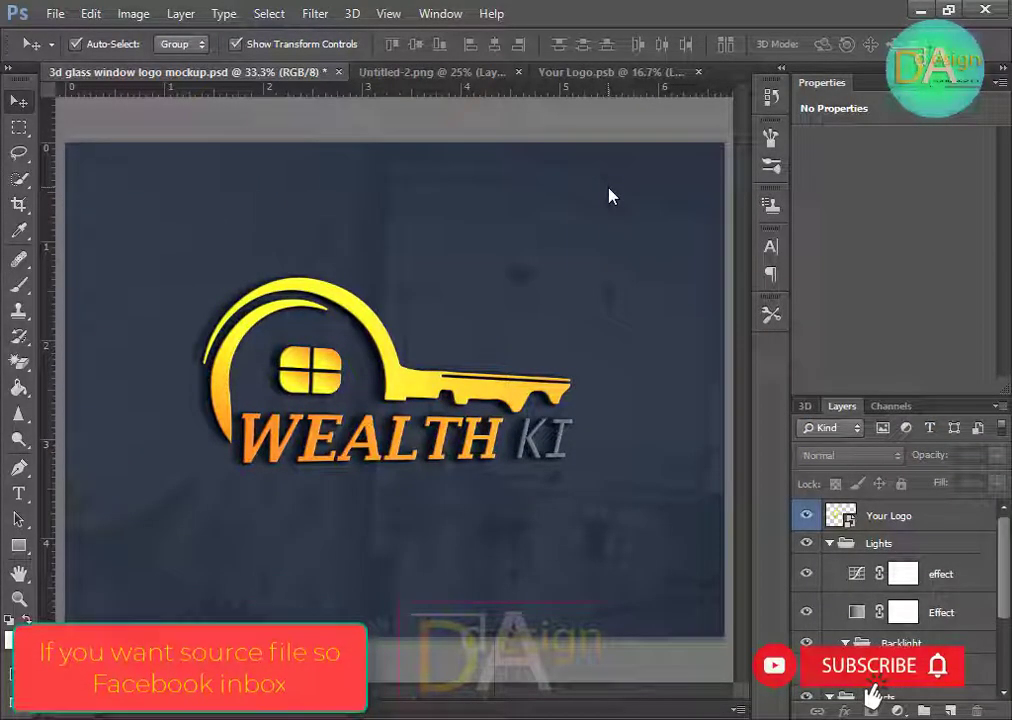
Open the Untitled-1.png gold sun key logo from the Key folder.
key("ctrl+o")
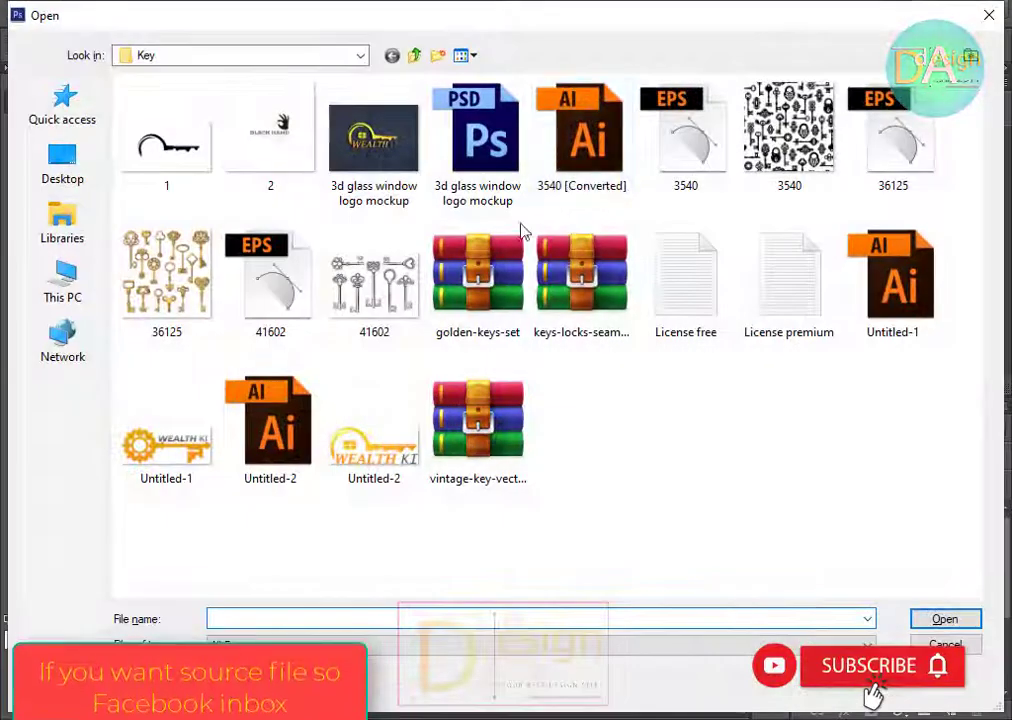
left_click(365, 137)
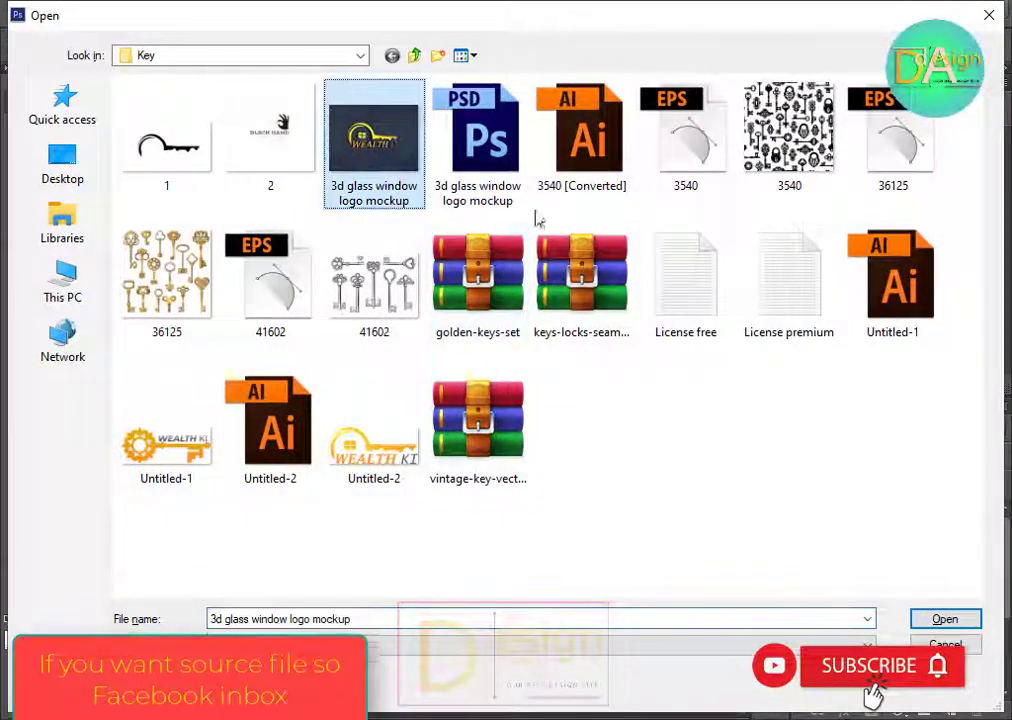
double_click(166, 445)
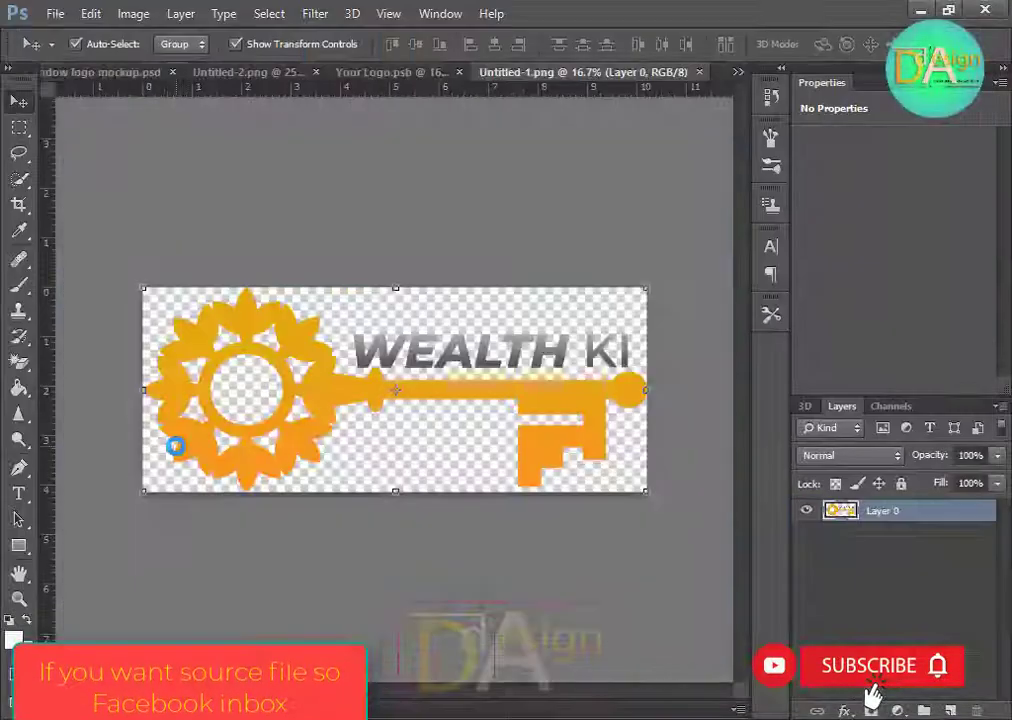
left_click(164, 170)
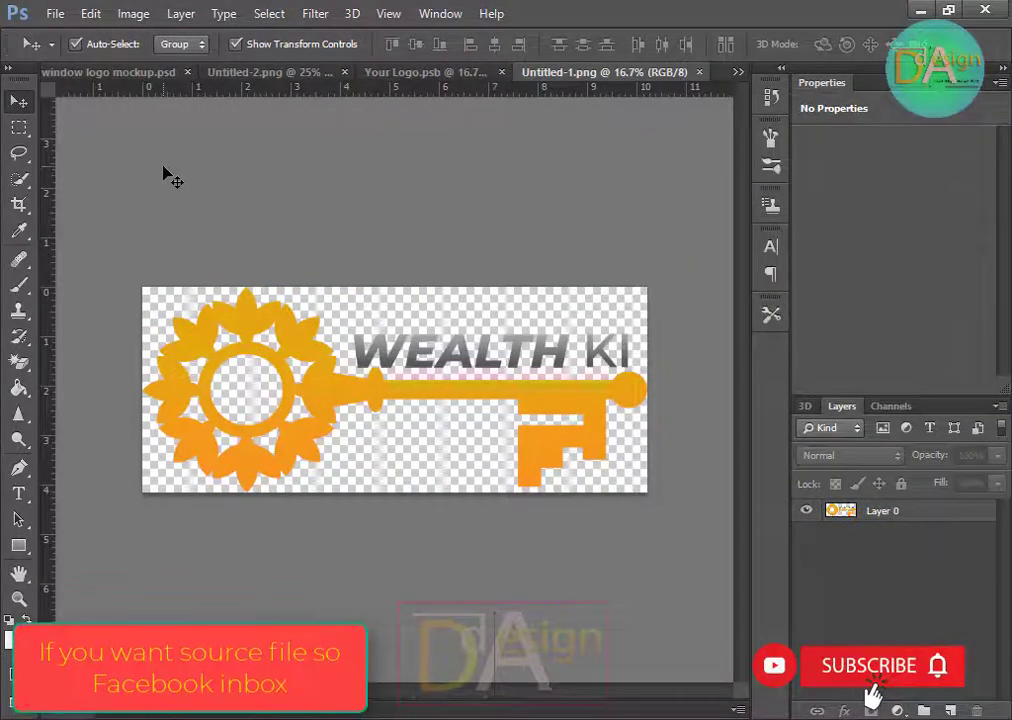
Bring up the Open dialog again showing This PC's drives.
key("ctrl+o")
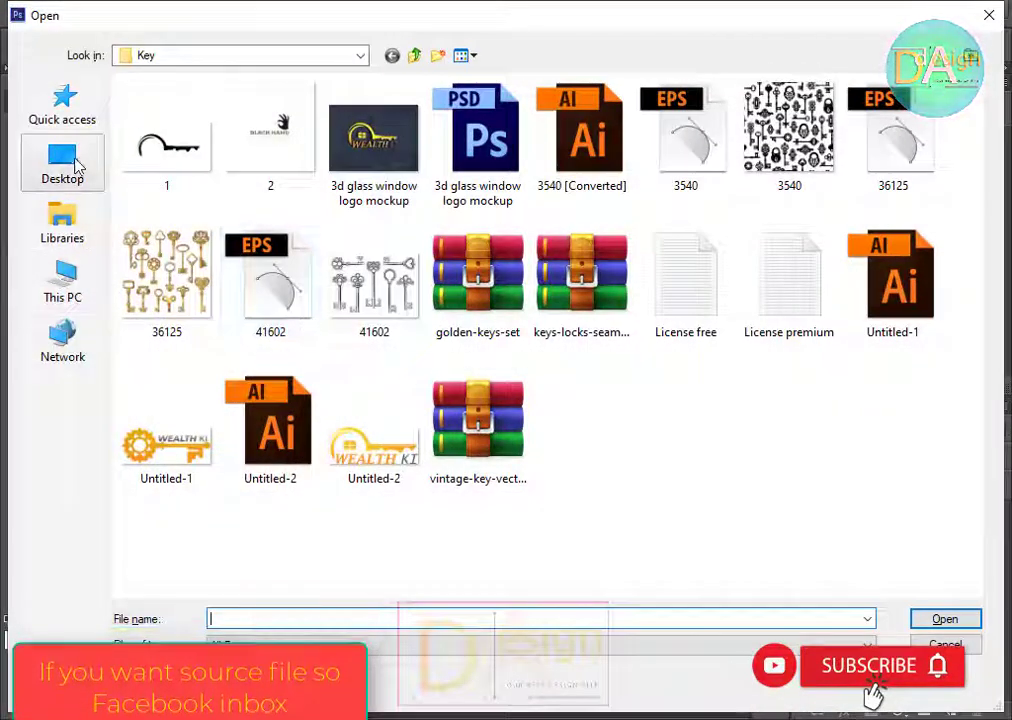
left_click(78, 165)
left_click(62, 280)
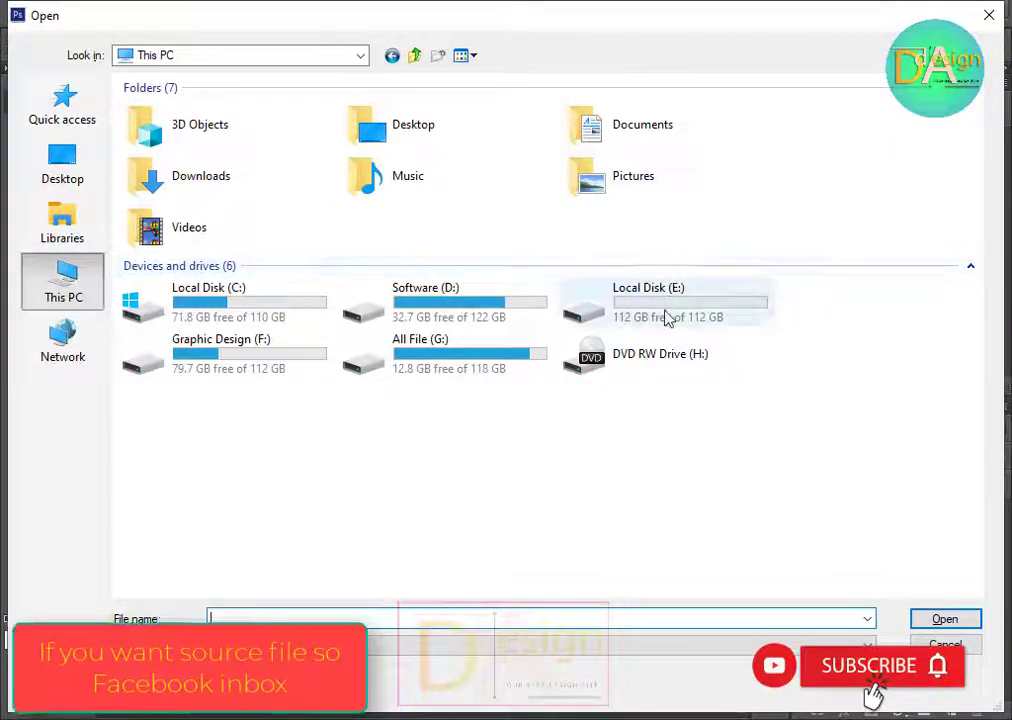
Browse Software (D:) > Graphics design > logo > 3d logo mockub to the Sing folder.
double_click(470, 318)
left_click(700, 188)
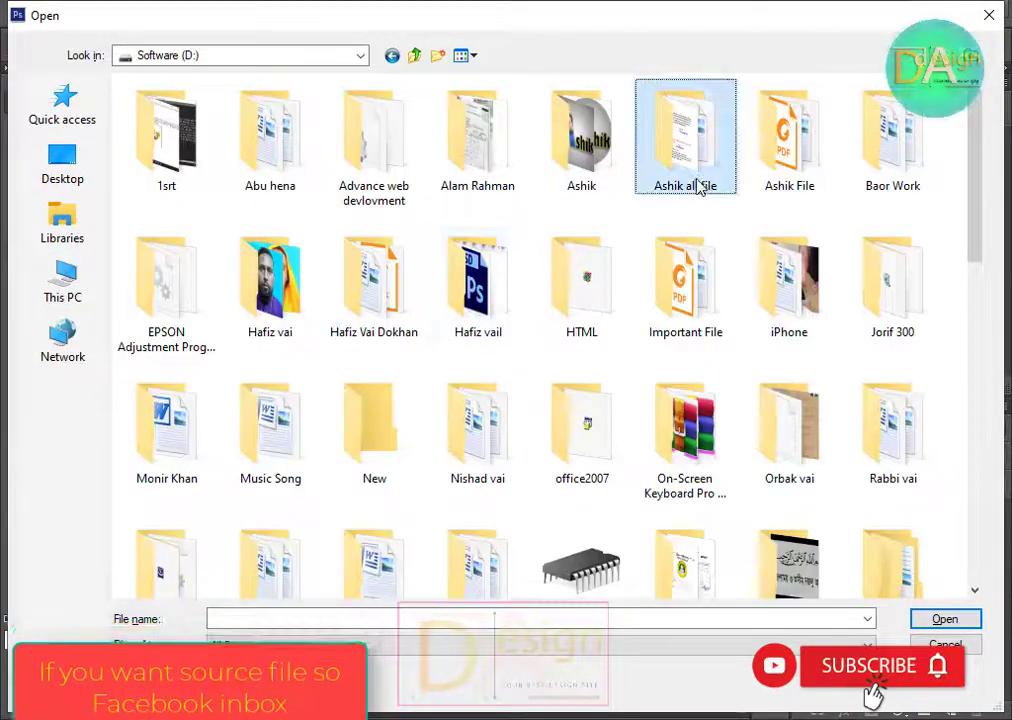
double_click(700, 188)
double_click(590, 300)
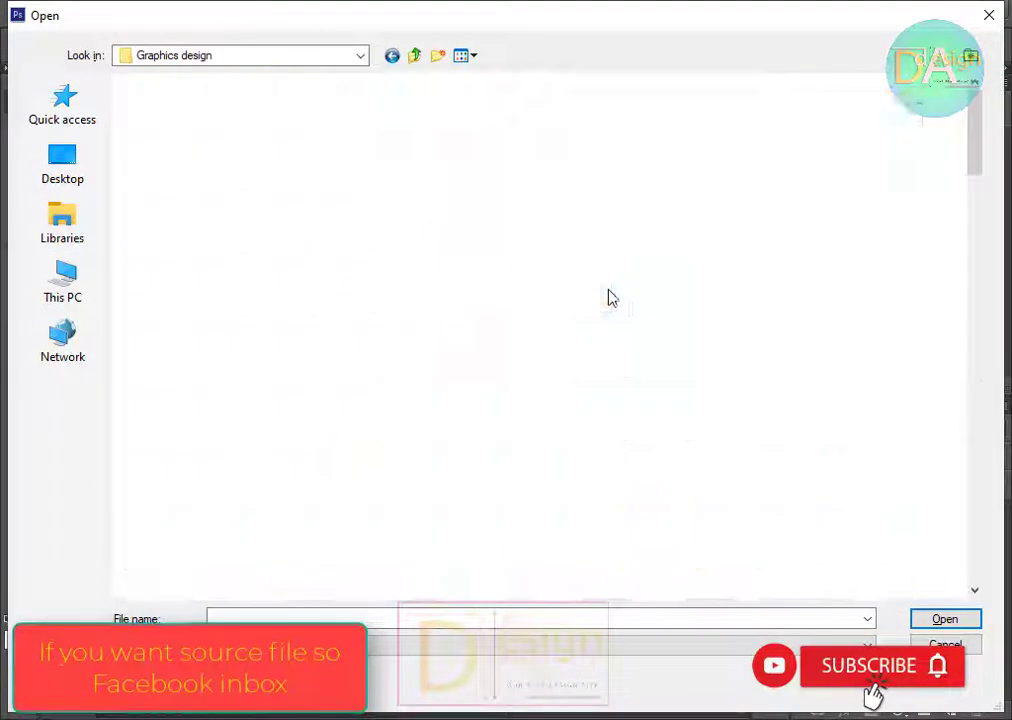
scroll(402, 478, "down", 5)
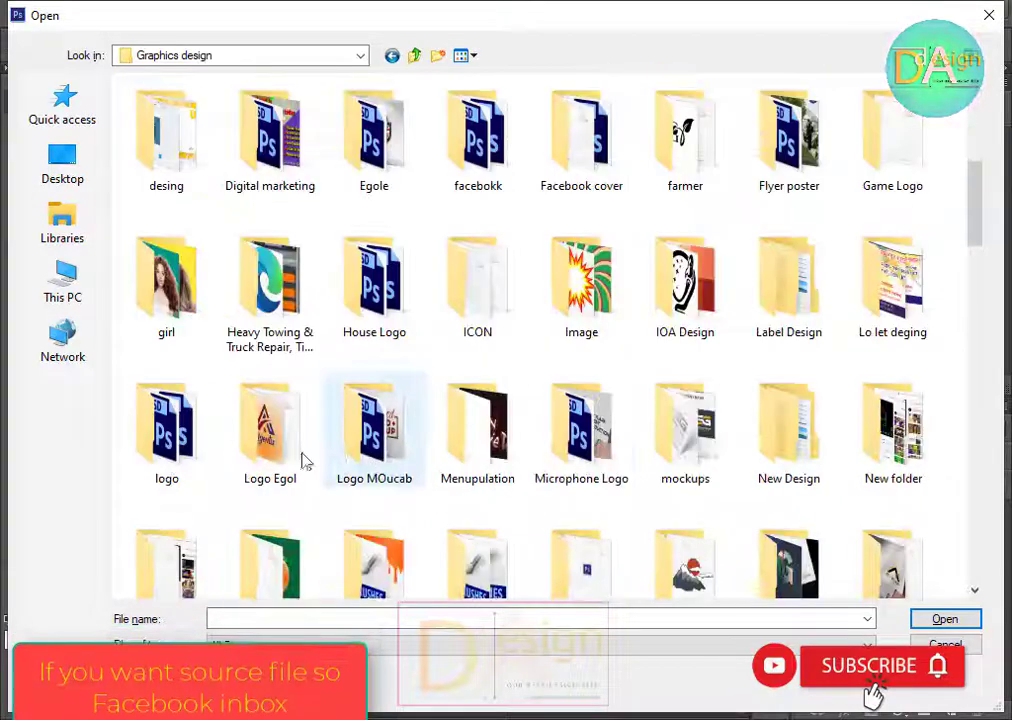
double_click(168, 432)
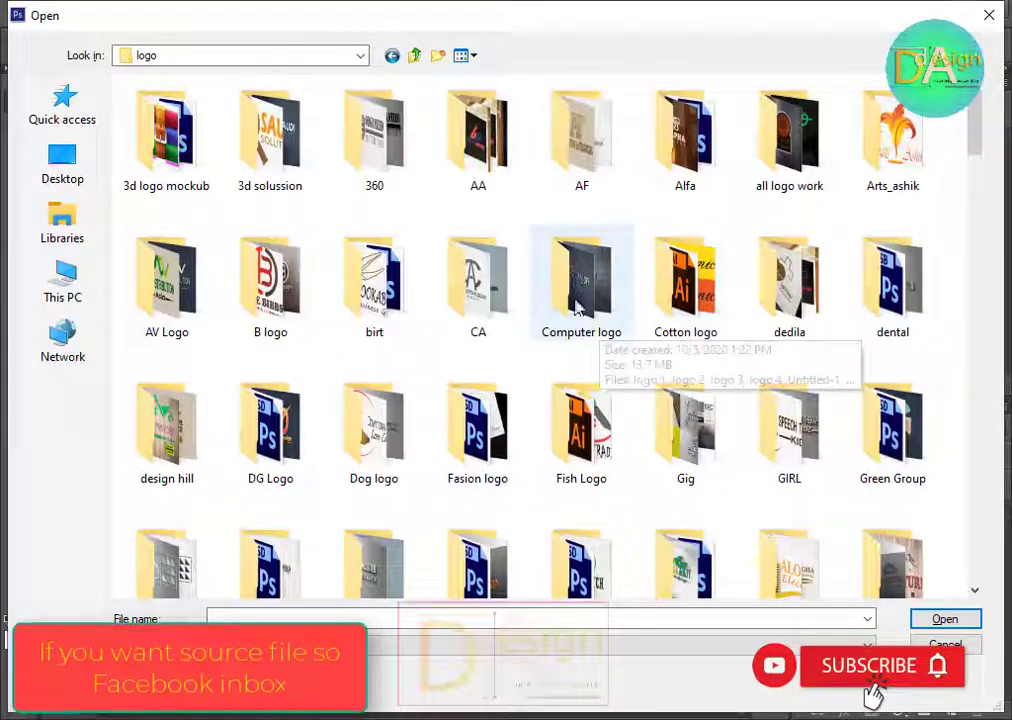
double_click(166, 135)
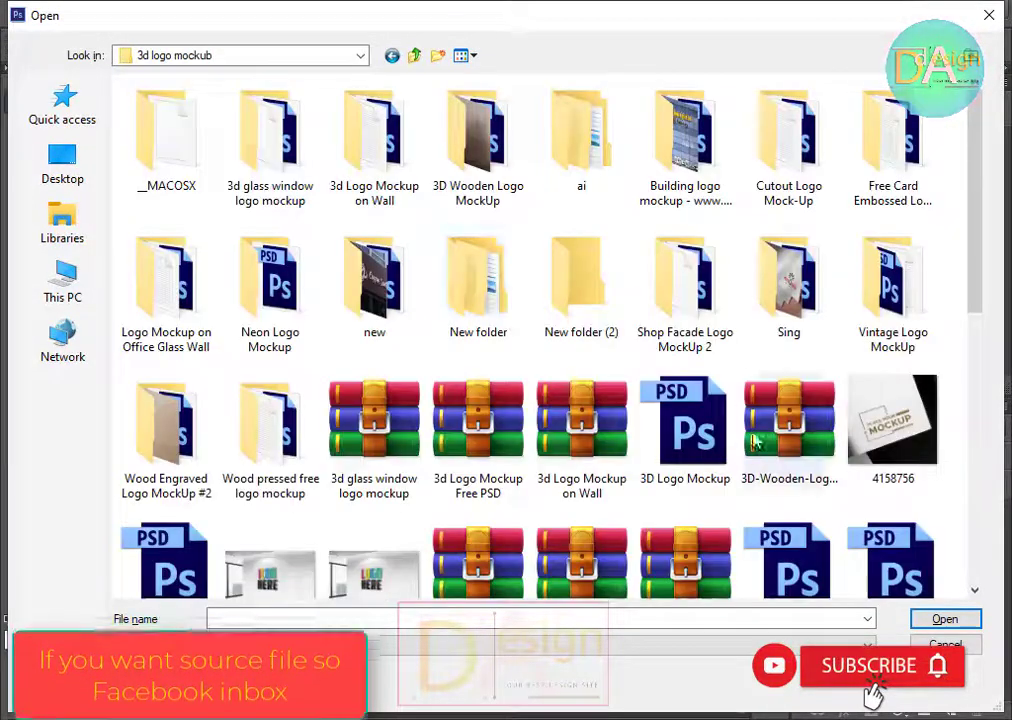
double_click(763, 293)
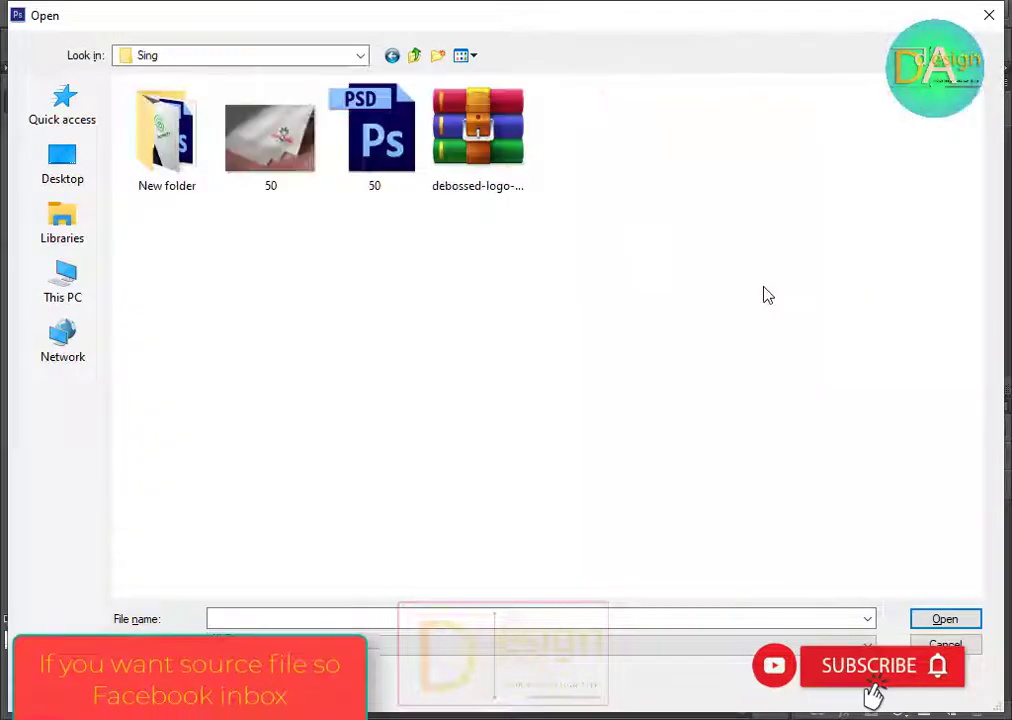
Open 50.psd keeping its layers, then open the logo placeholder smart object.
double_click(376, 148)
left_click(430, 312)
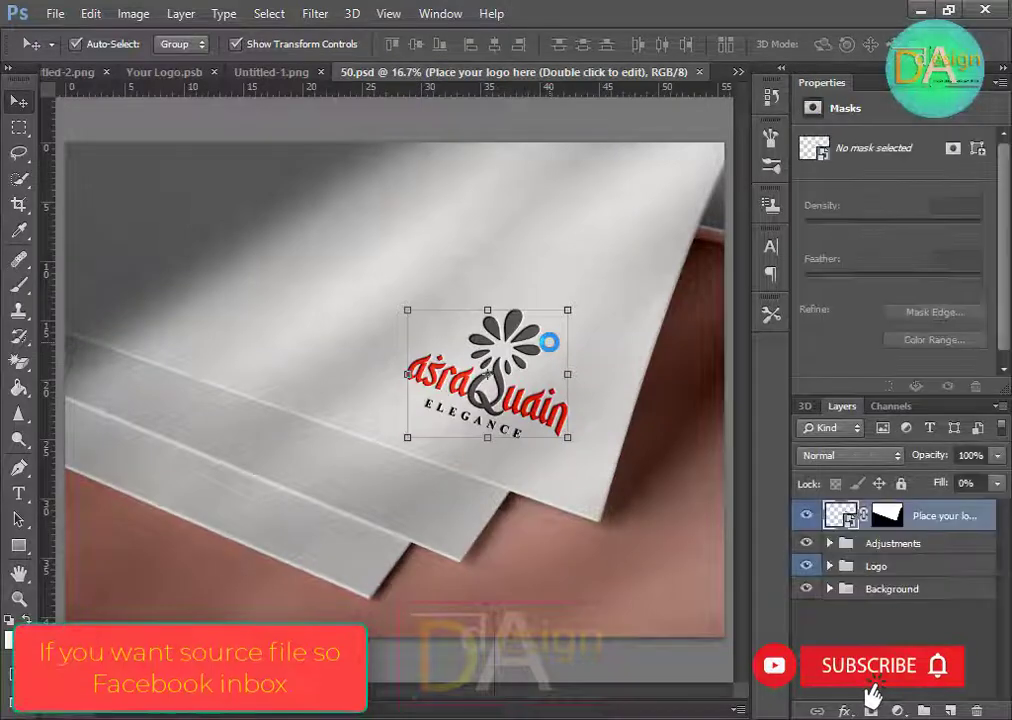
double_click(840, 515)
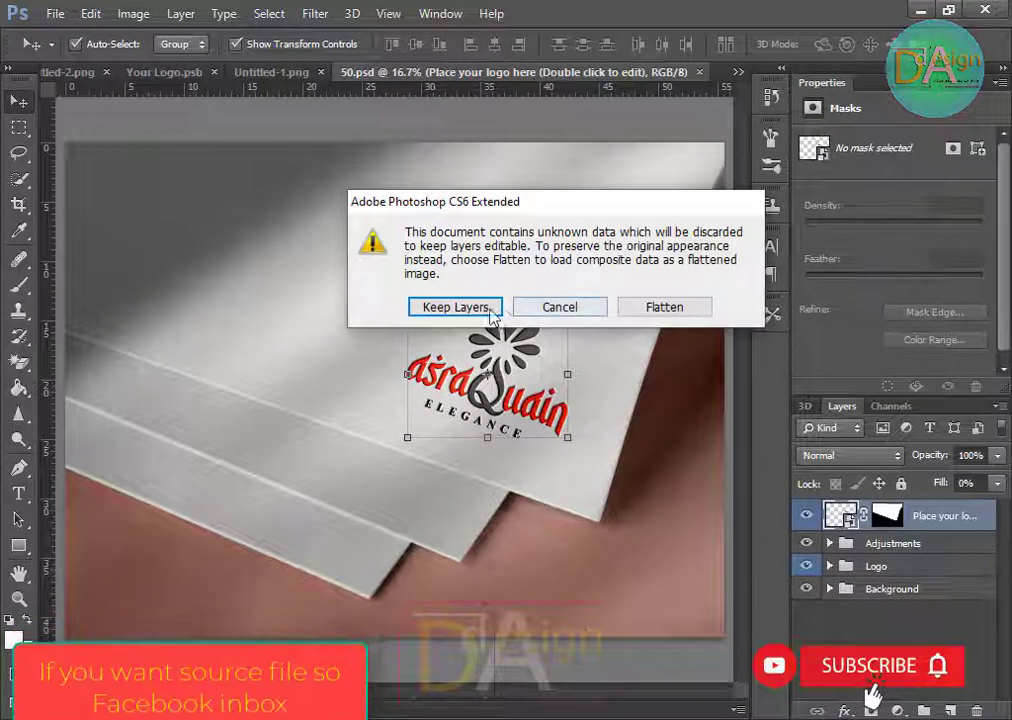
Keep the placeholder's layers, then close the Your Logo.psb and Untitled-2.png documents.
left_click(391, 302)
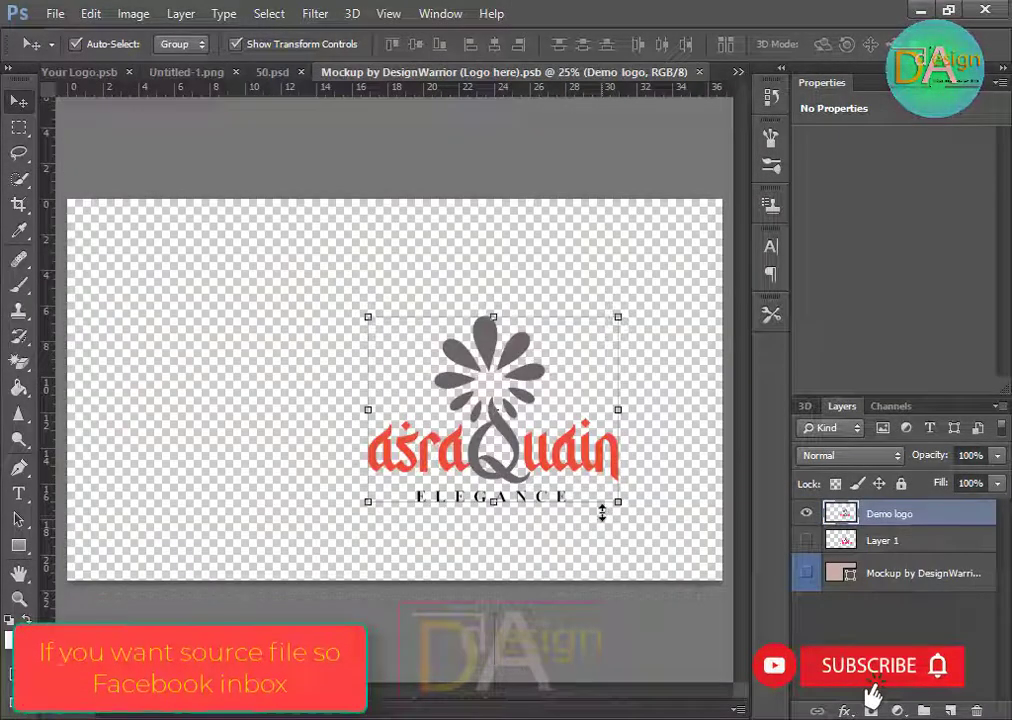
left_click(89, 74)
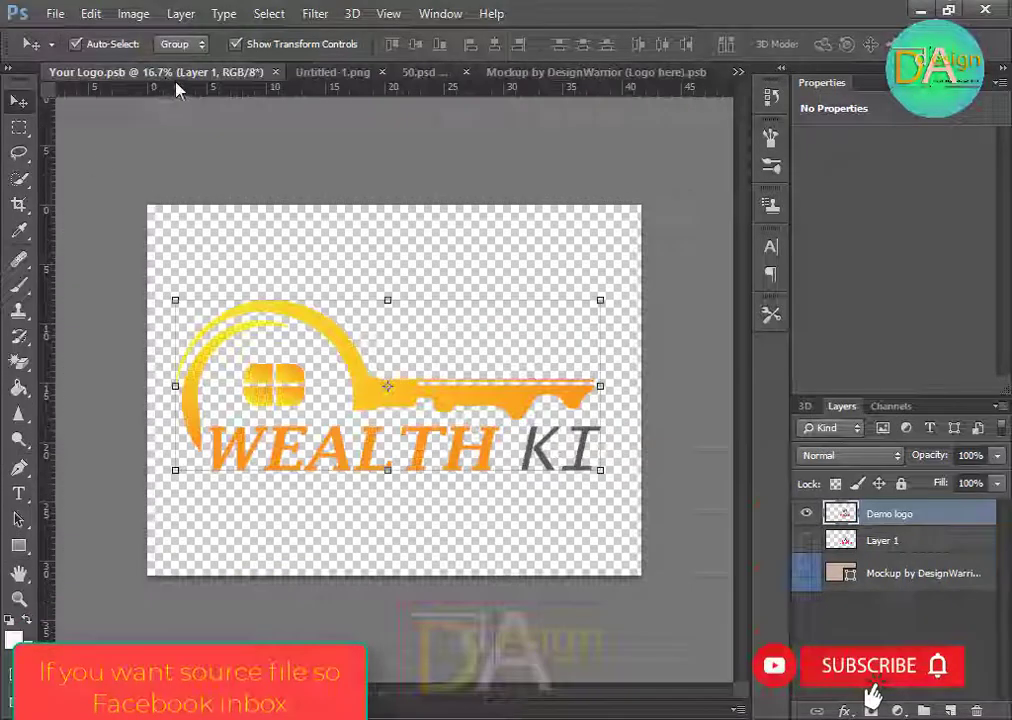
left_click(275, 73)
left_click(82, 74)
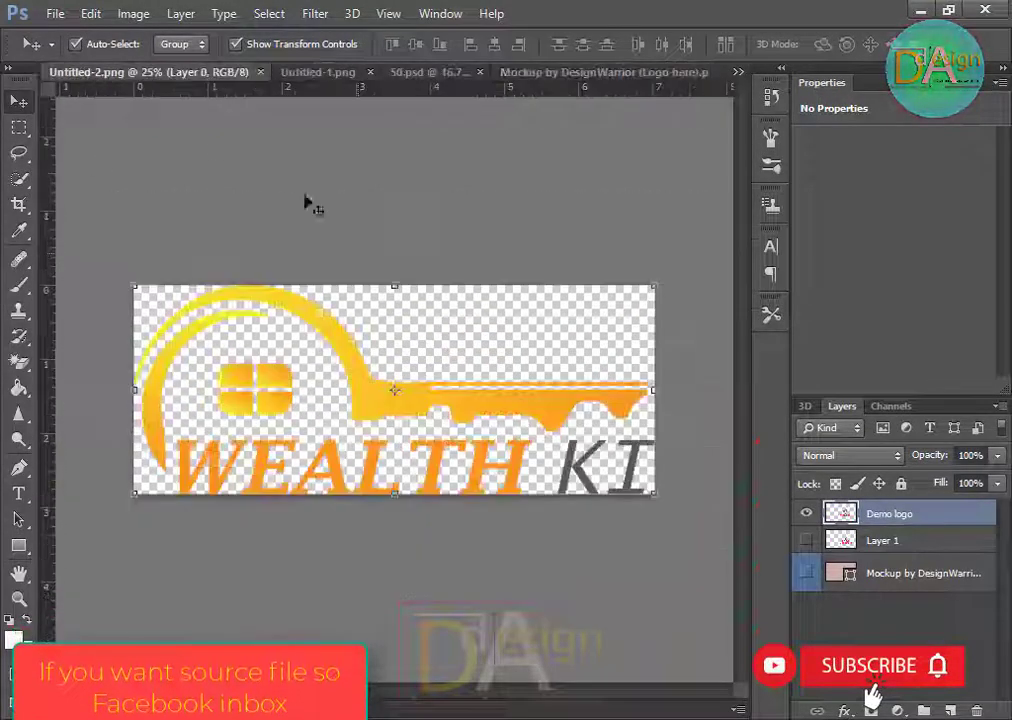
left_click(259, 72)
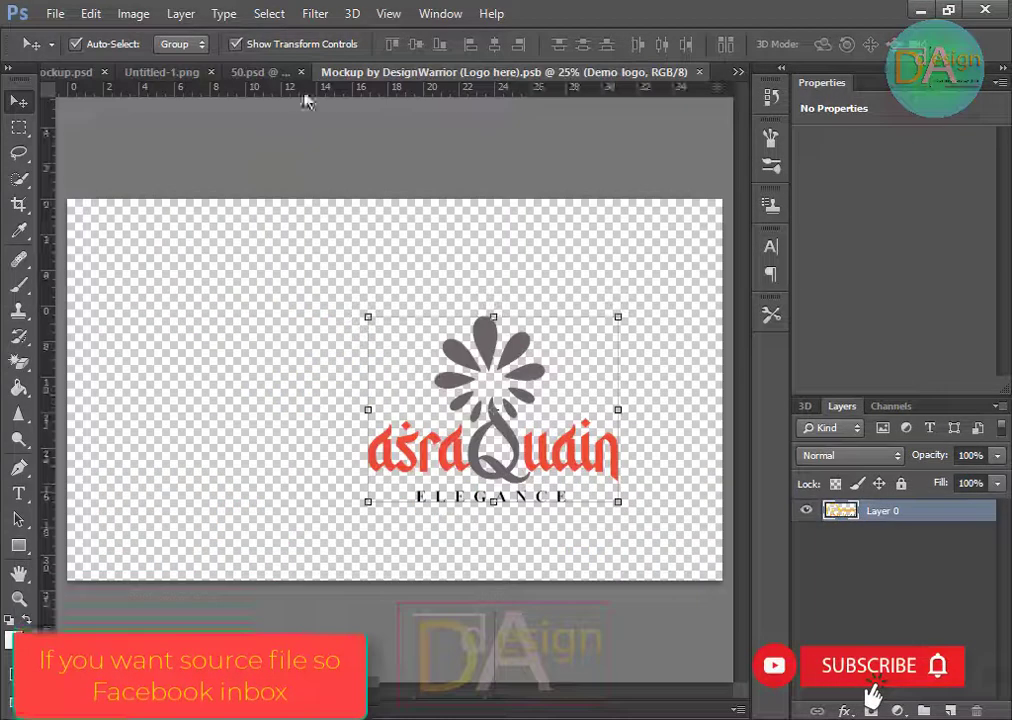
Close the glass-window mockup, saving its changes, and return to Untitled-1.png.
left_click(82, 74)
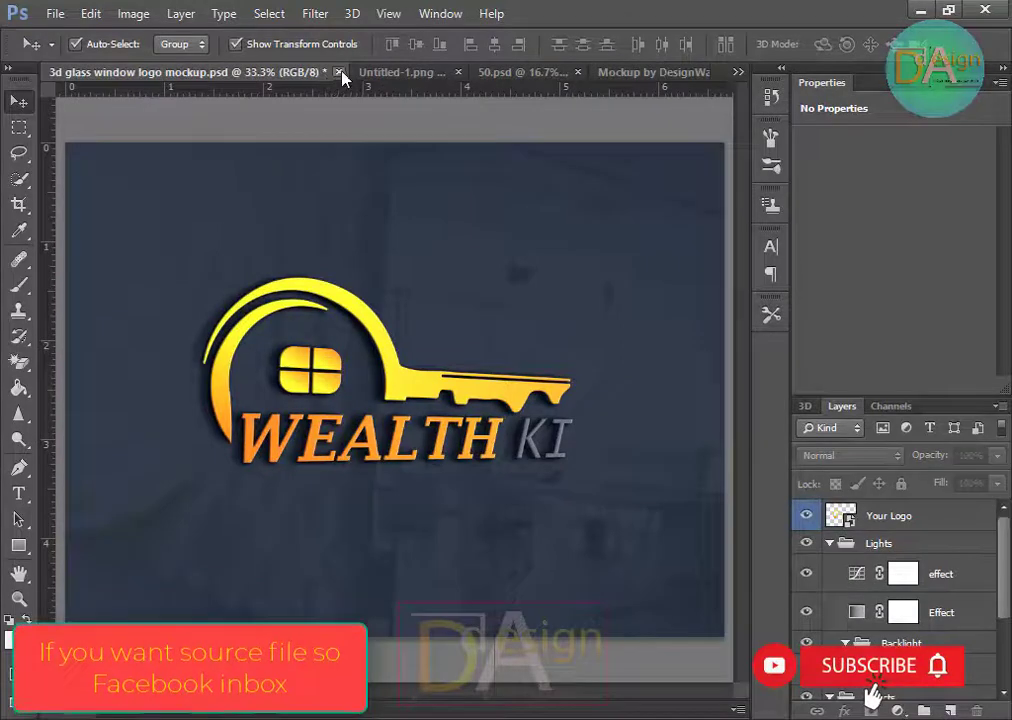
left_click(338, 72)
left_click(445, 284)
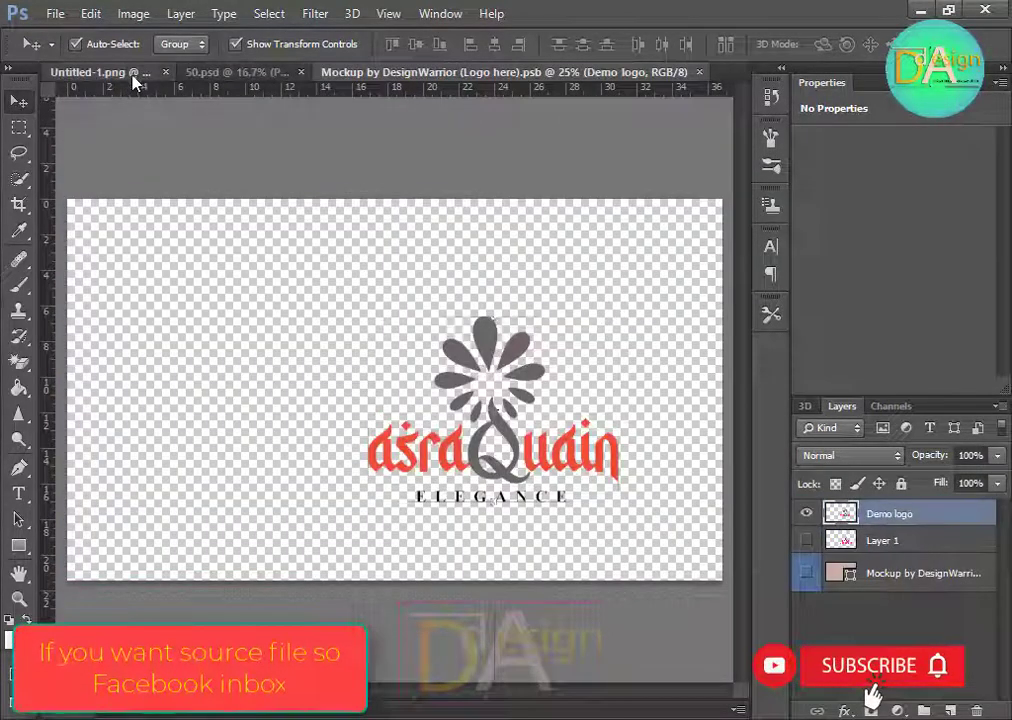
left_click(131, 72)
Move the key logo into the placeholder, shrink it to about half size, and position it over the demo logo.
mouse_move(357, 276)
left_mouse_down()
mouse_move(548, 80)
mouse_move(398, 340)
left_mouse_up()
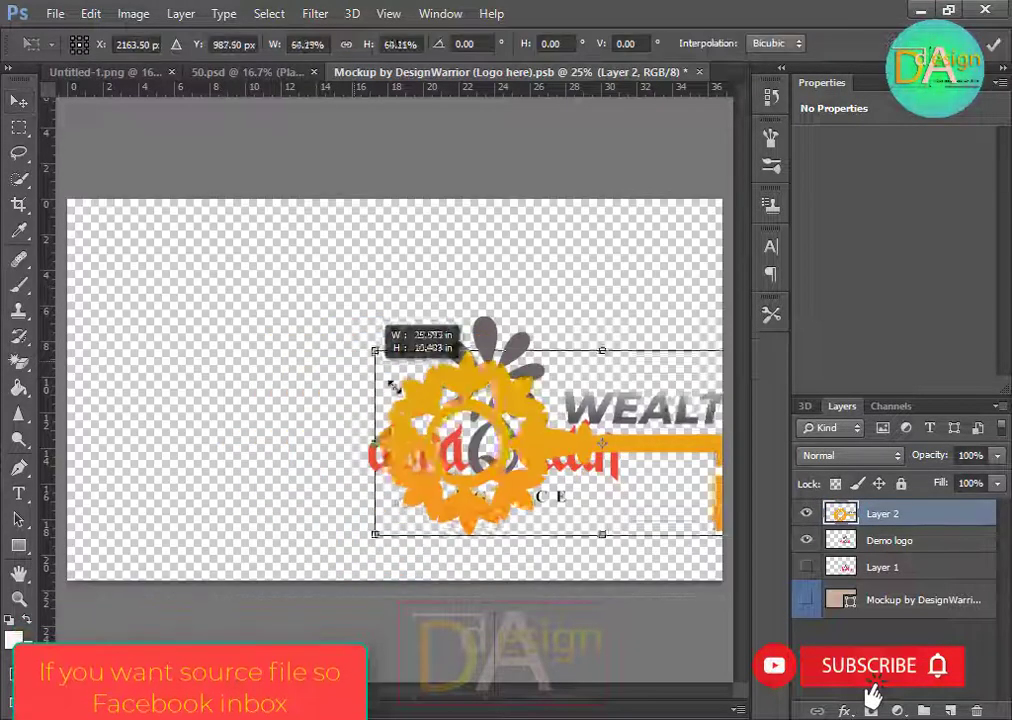
left_click_drag(224, 287, 402, 355)
left_click_drag(497, 452, 388, 448)
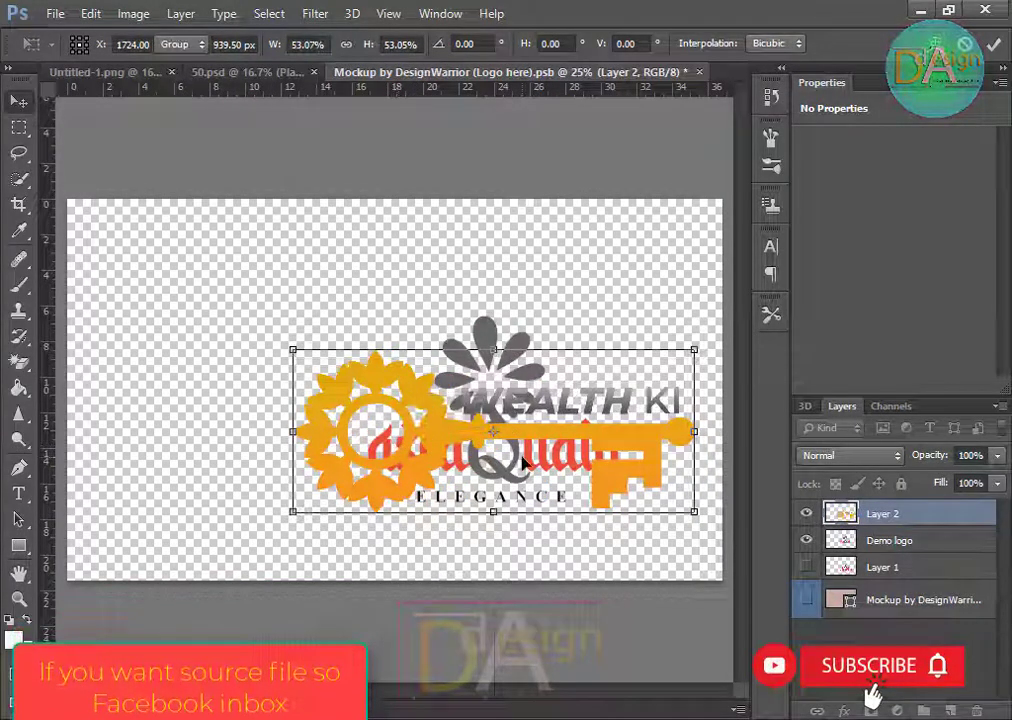
key("Return")
Hide the asraQuain demo logo, save the placeholder, and return to the 50.psd paper mockup.
left_click(807, 540)
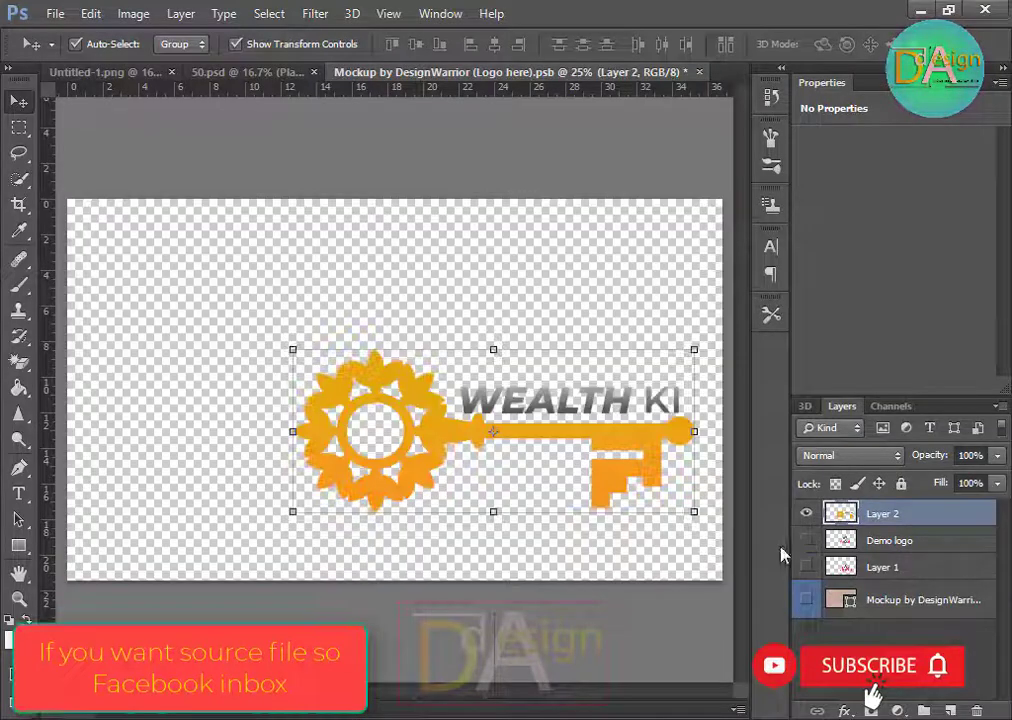
key("ctrl+s")
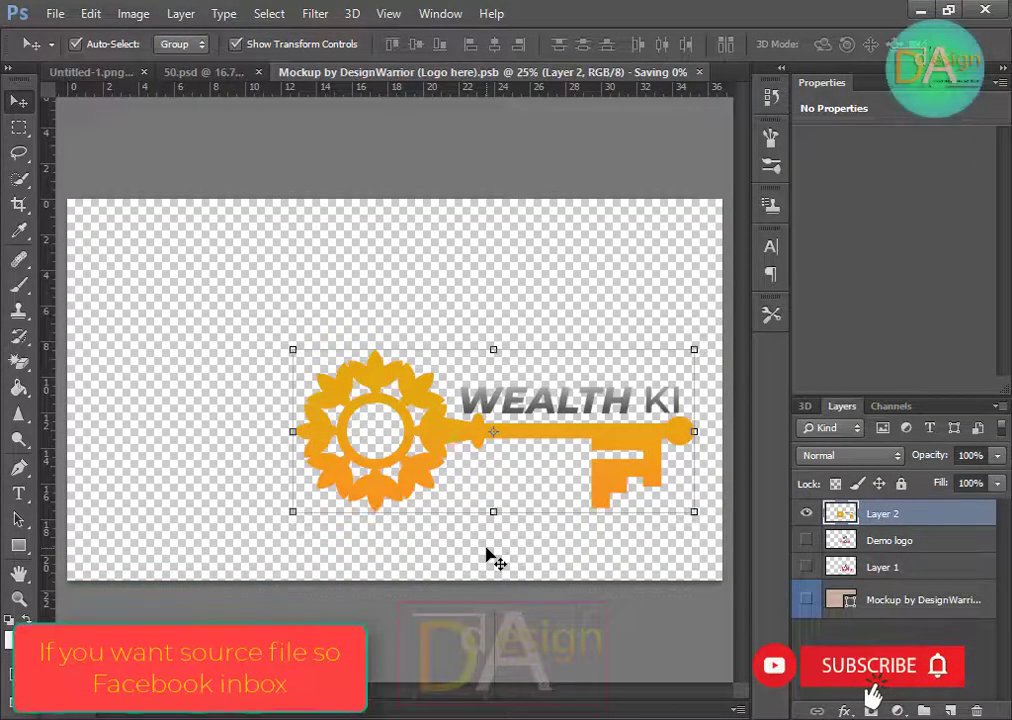
left_click(258, 72)
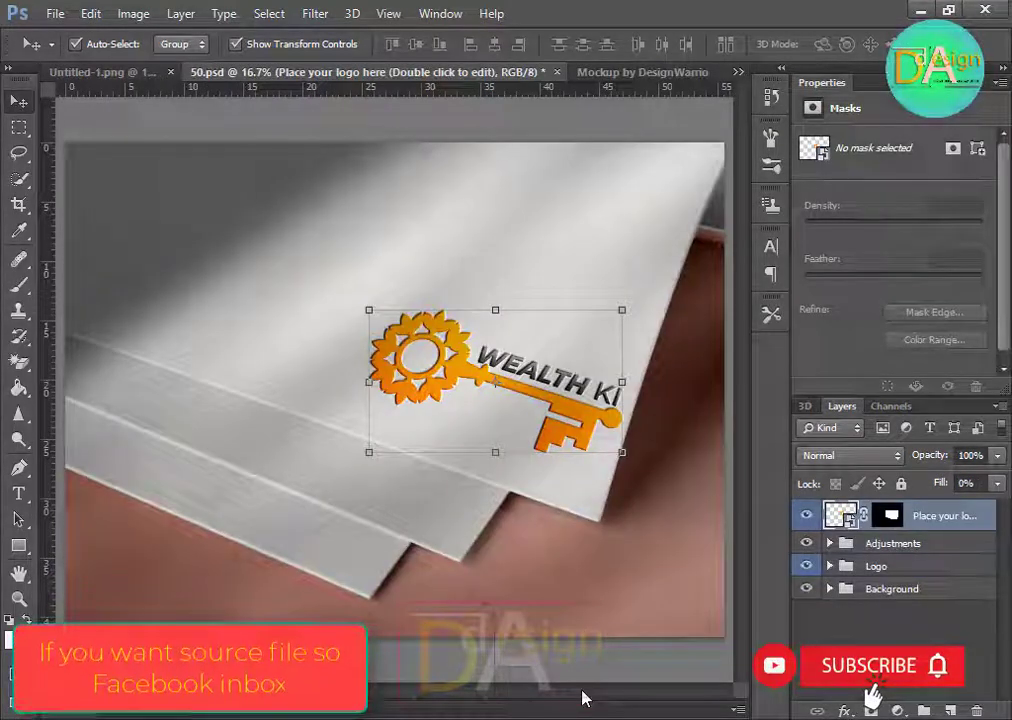
Expand the Adjustments group and toggle Exposure 1 and Background off and on, leaving them visible.
left_click(595, 598)
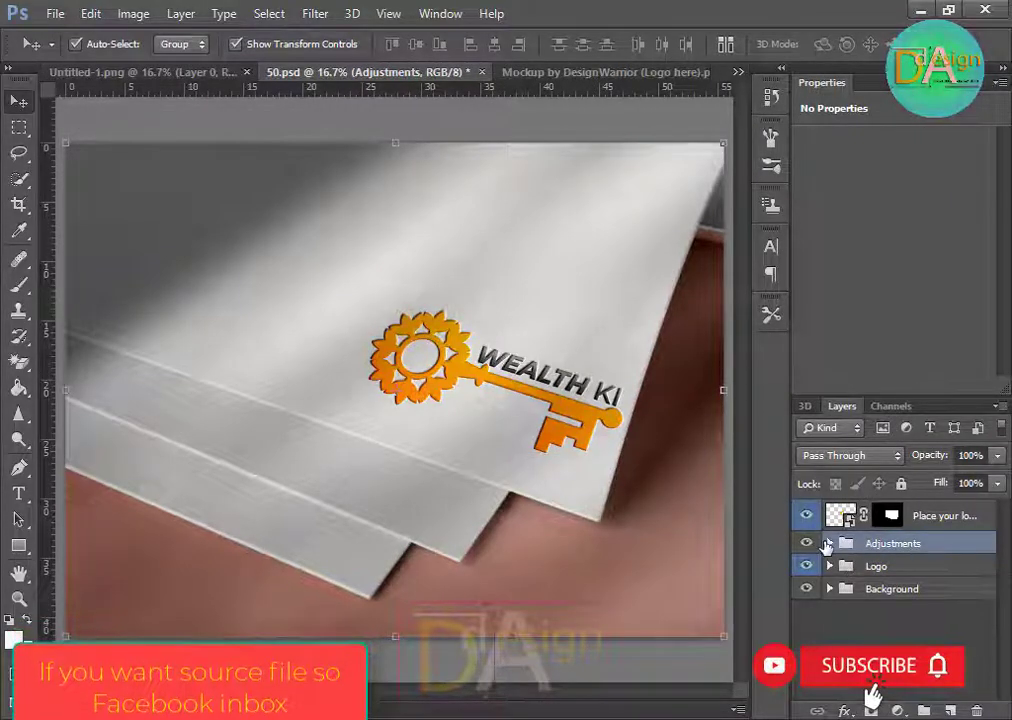
left_click(830, 543)
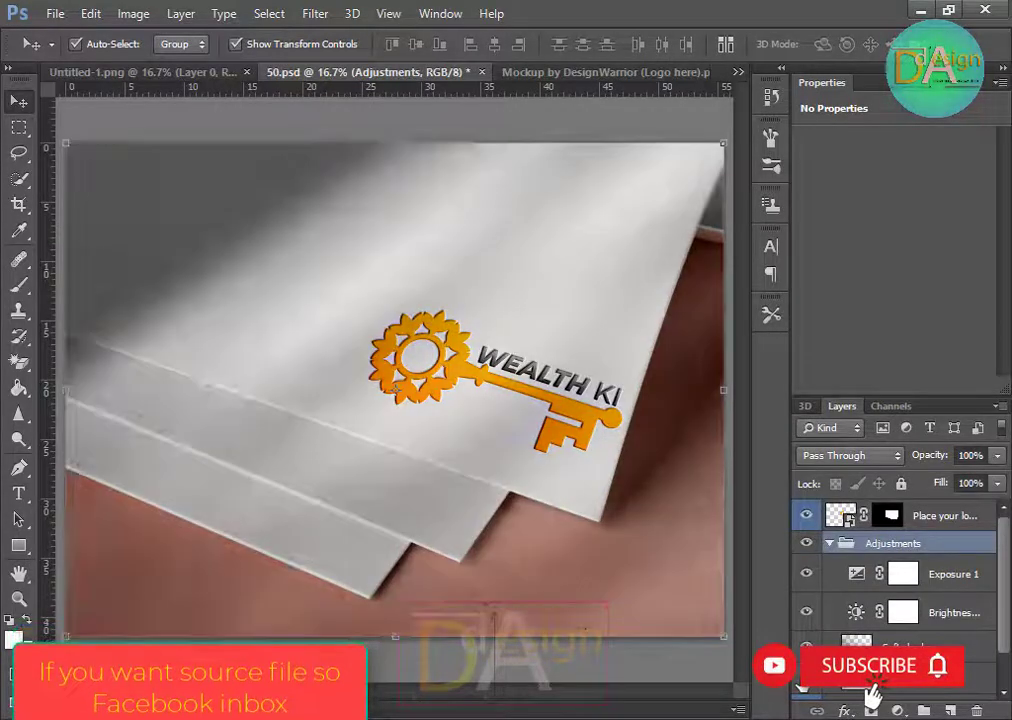
left_click(804, 688)
left_click(804, 688)
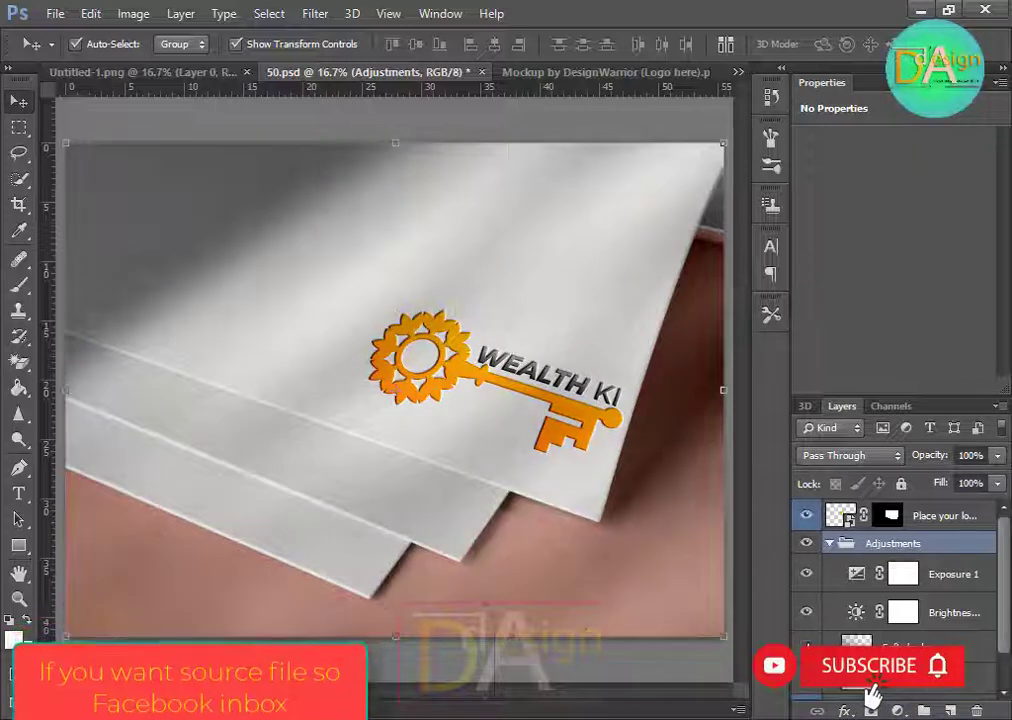
left_click(805, 575)
left_click(805, 575)
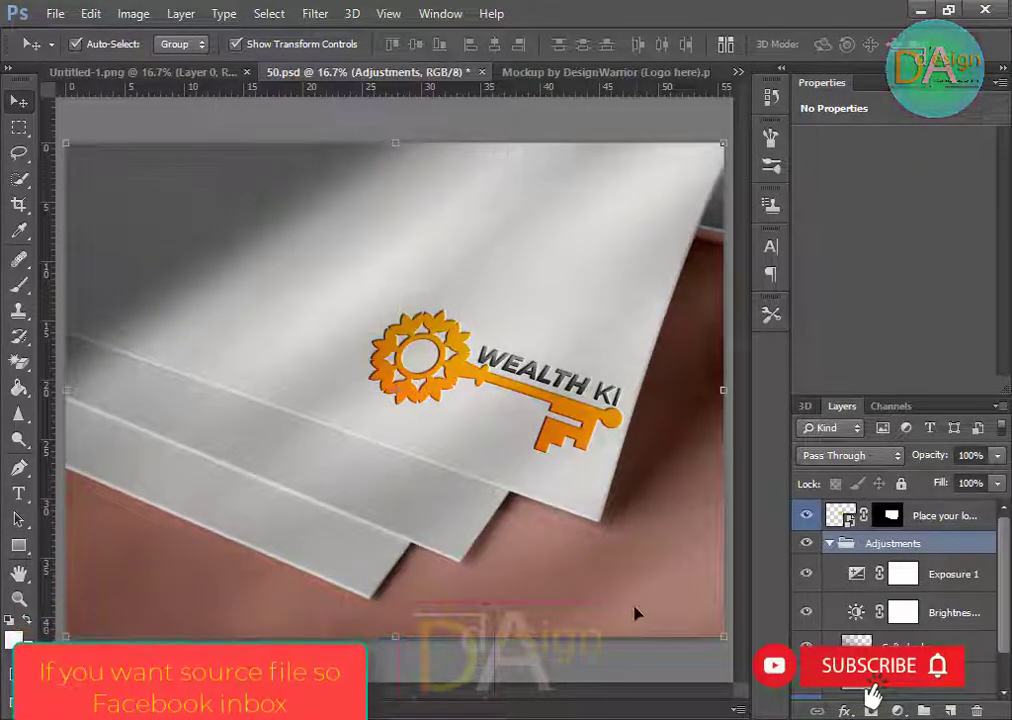
scroll(828, 637, "down", 2)
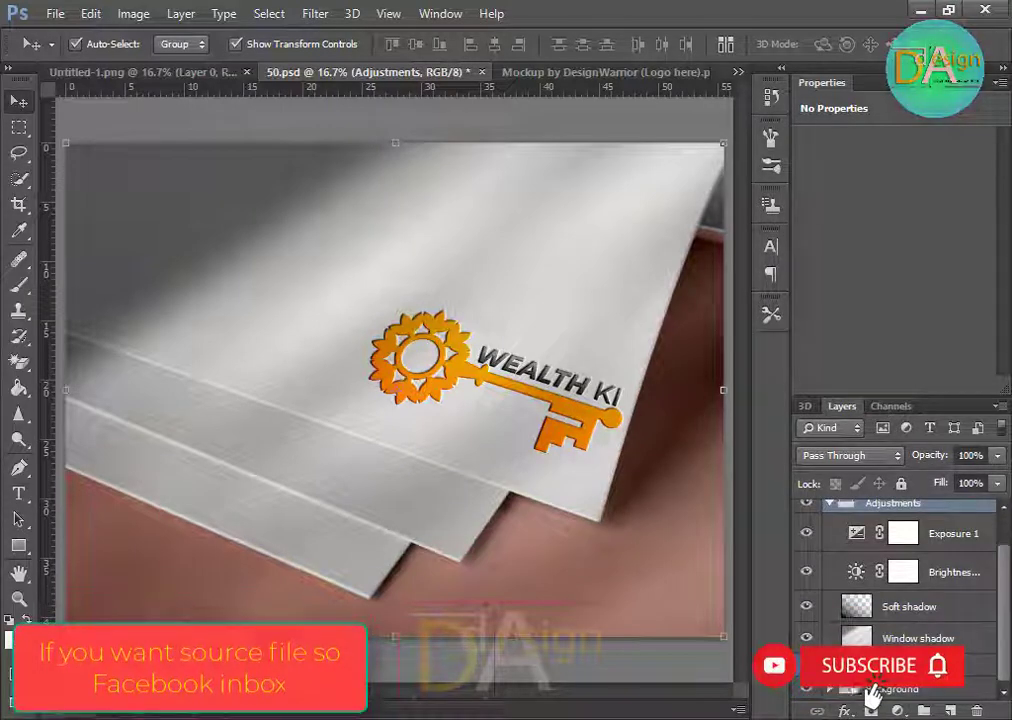
left_click(806, 690)
left_click(806, 690)
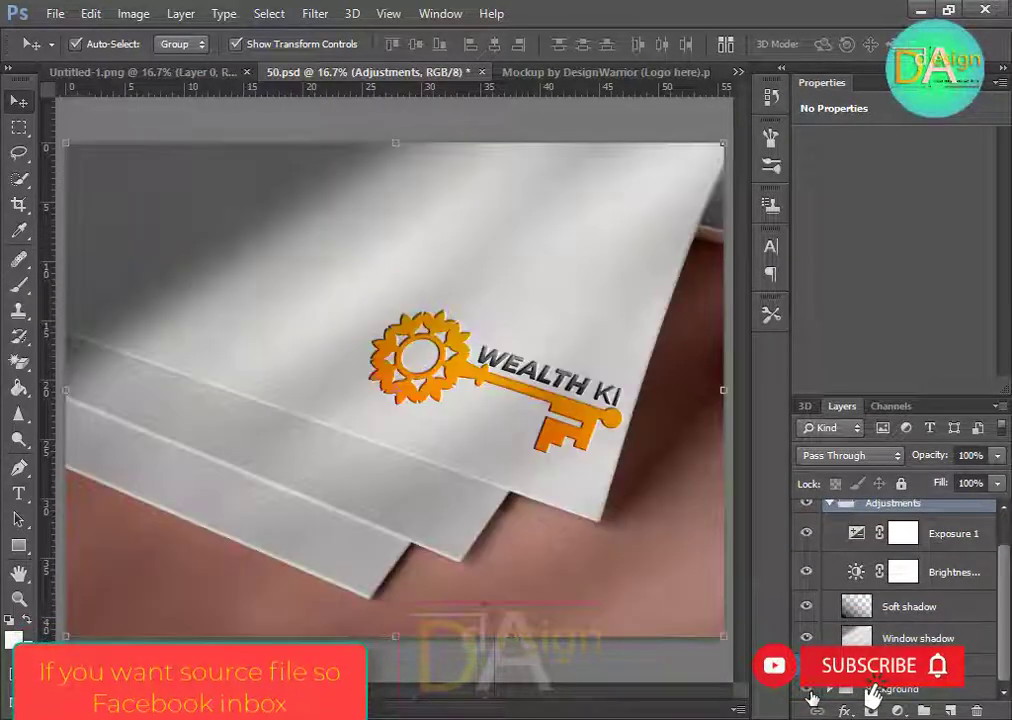
left_click(55, 14)
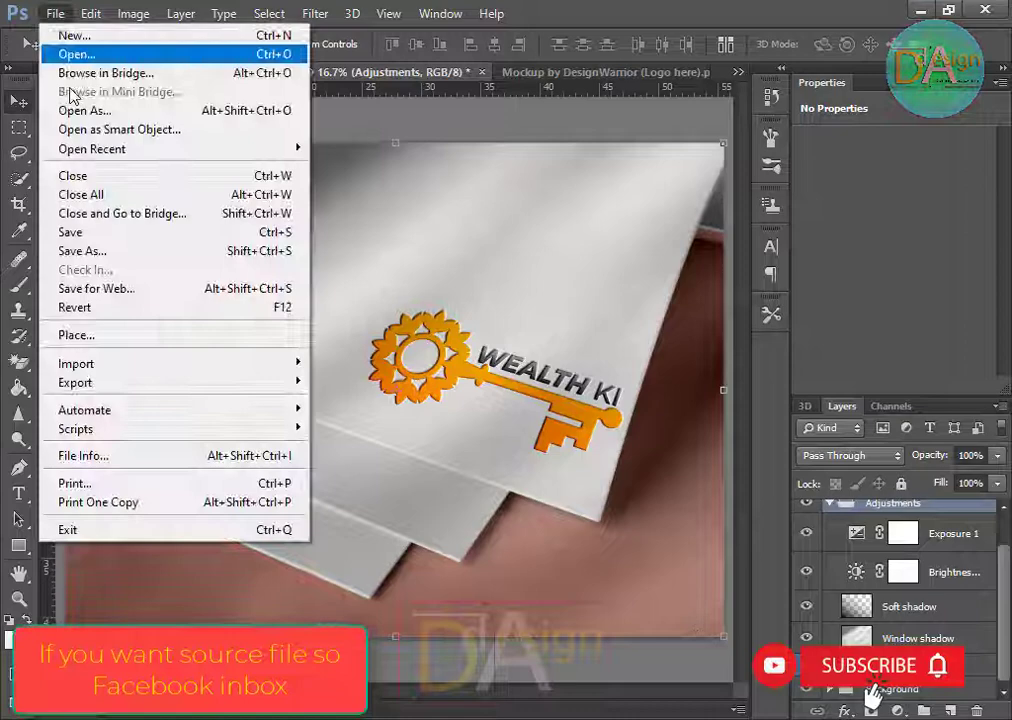
Save the paper mockup as 50.psd in the Key folder on Graphic Design (F:).
left_click(115, 252)
left_click(50, 325)
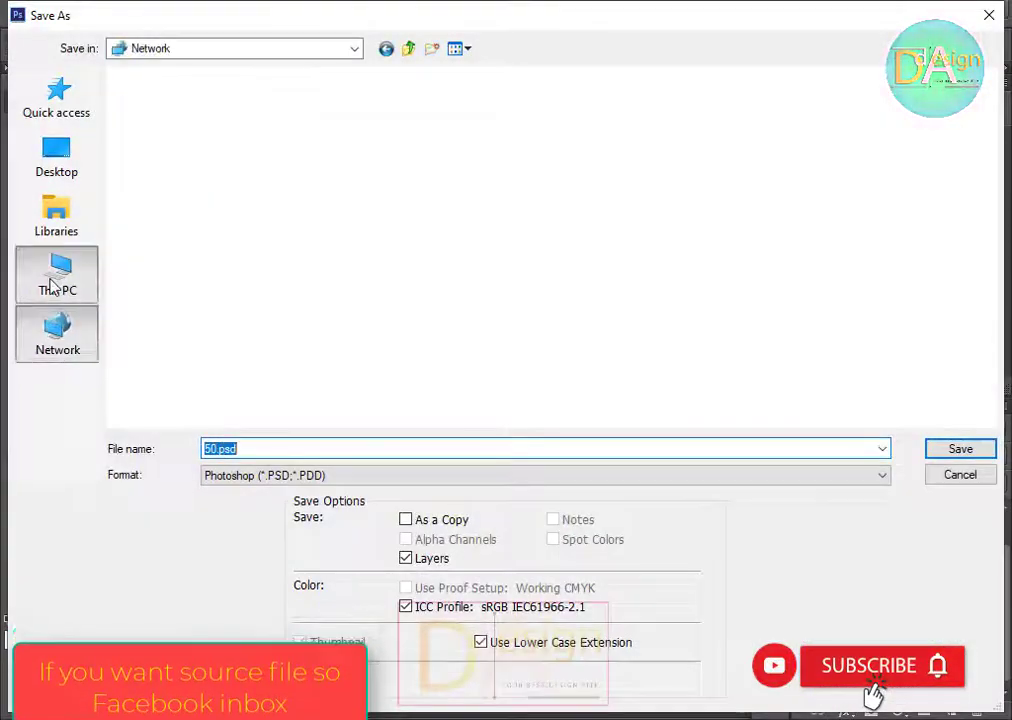
left_click(55, 280)
double_click(197, 350)
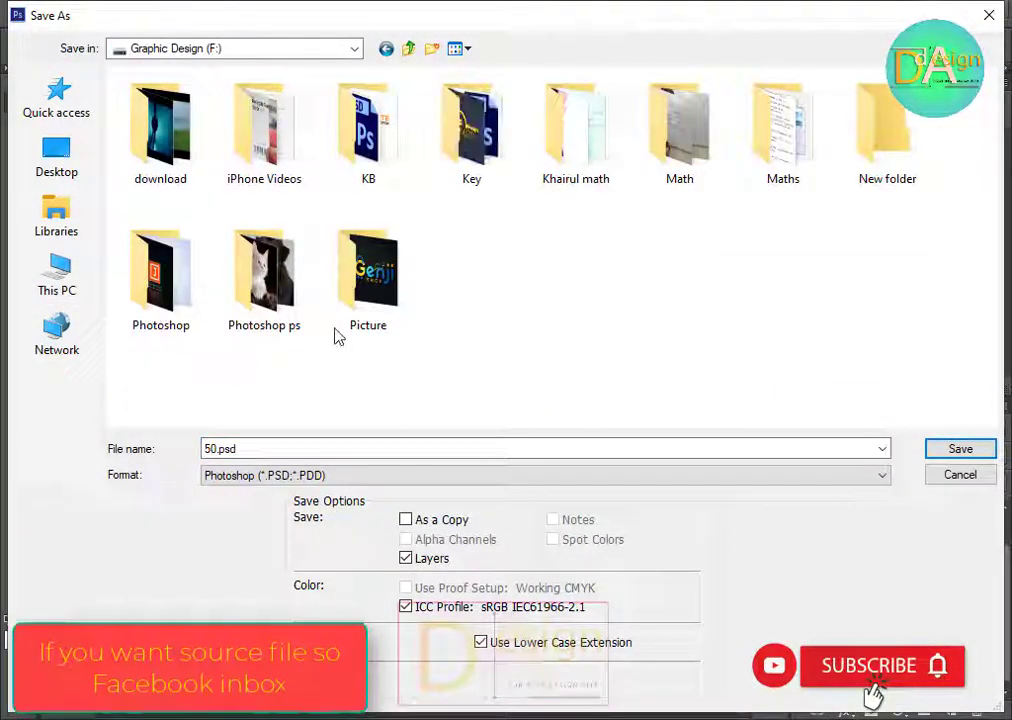
double_click(455, 135)
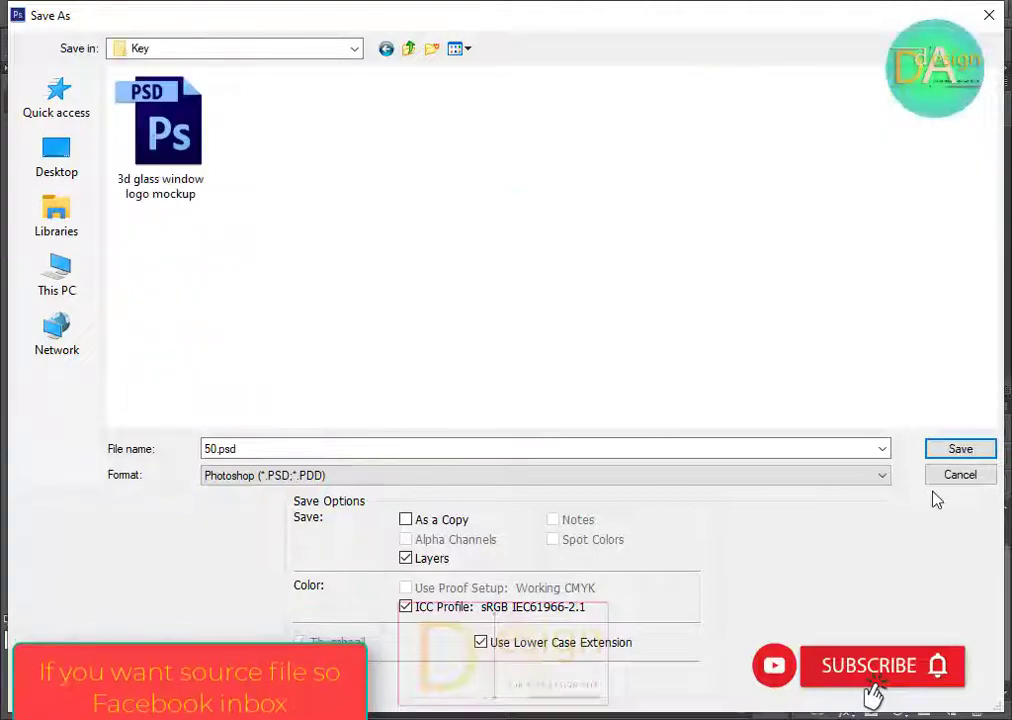
left_click(960, 449)
left_click(727, 219)
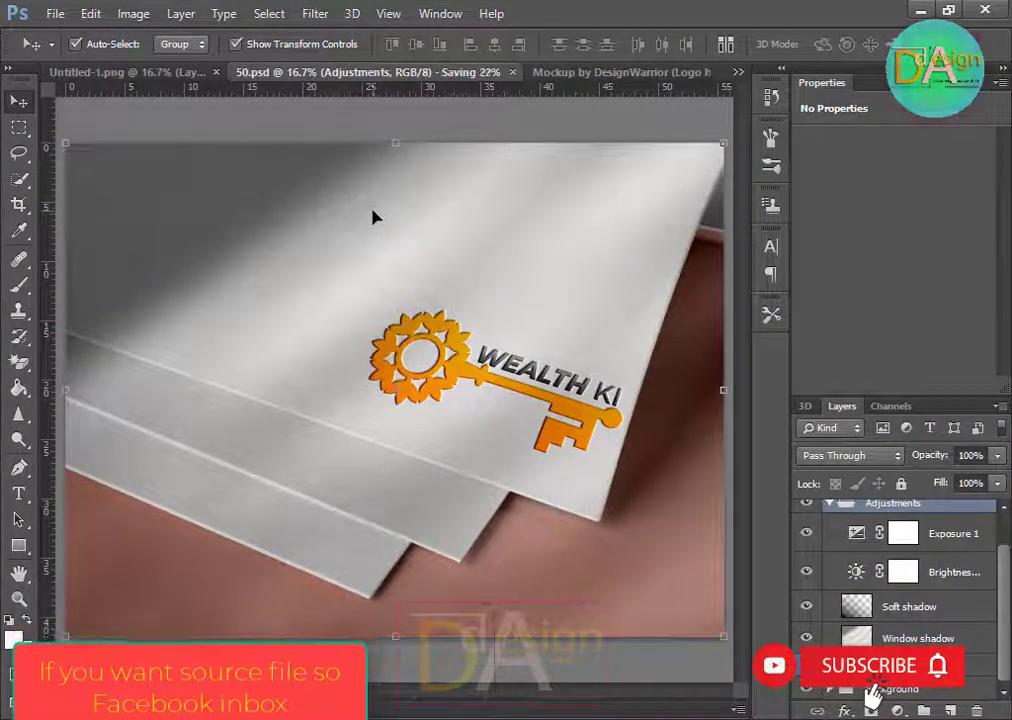
Save another copy as 50.jpg in the Key folder at maximum JPEG quality.
left_click(55, 13)
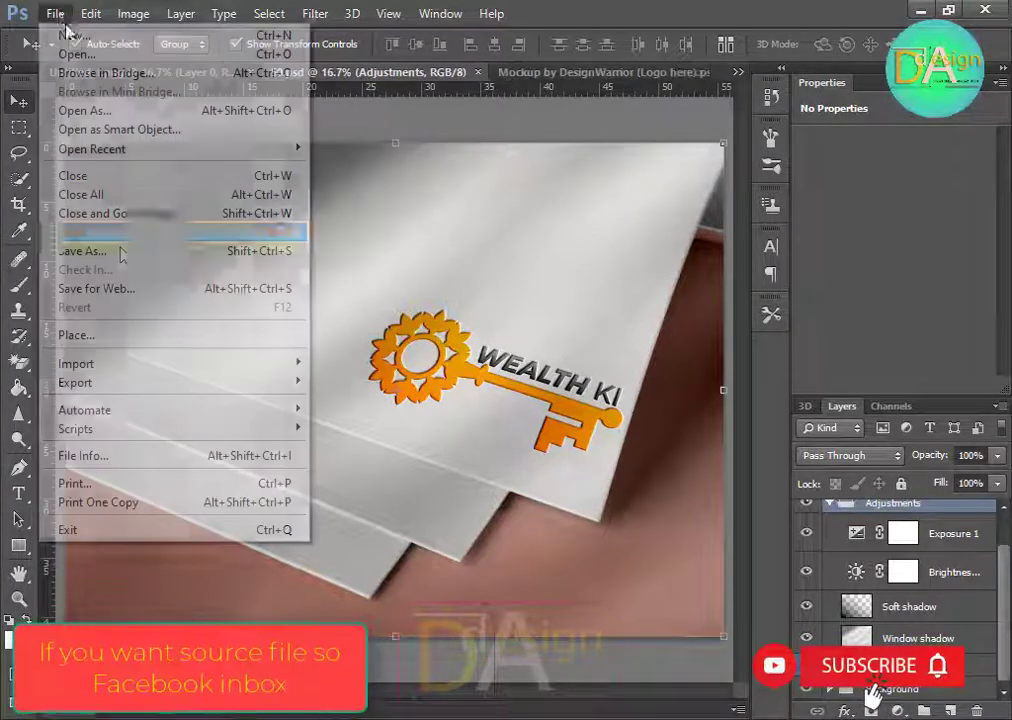
left_click(100, 251)
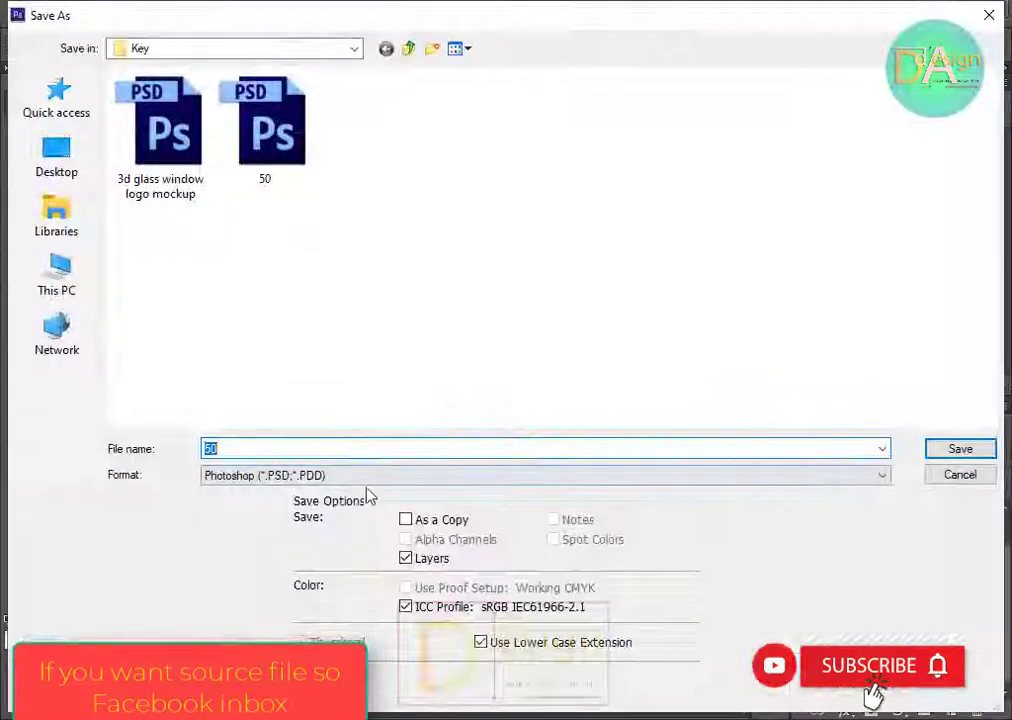
left_click(349, 476)
left_click(240, 303)
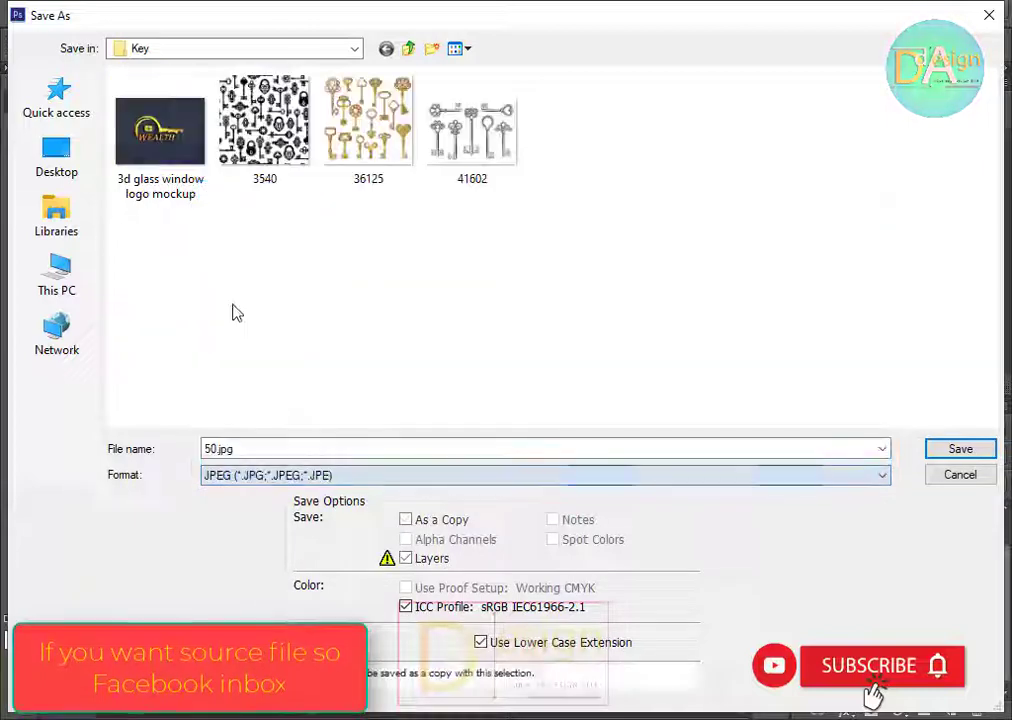
left_click(960, 449)
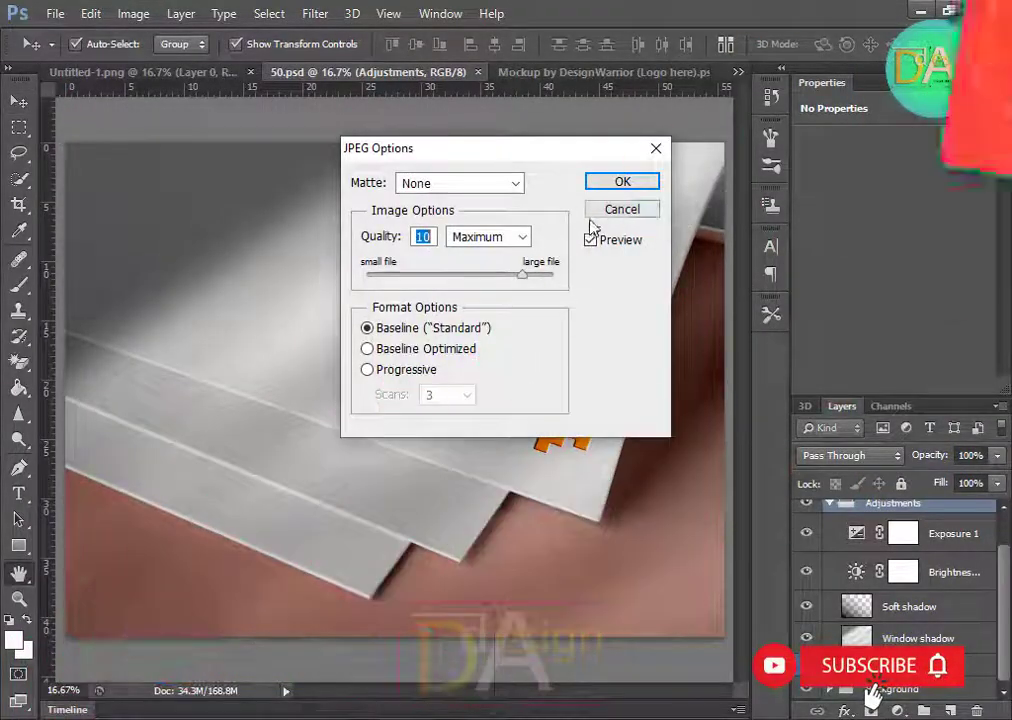
left_click(623, 183)
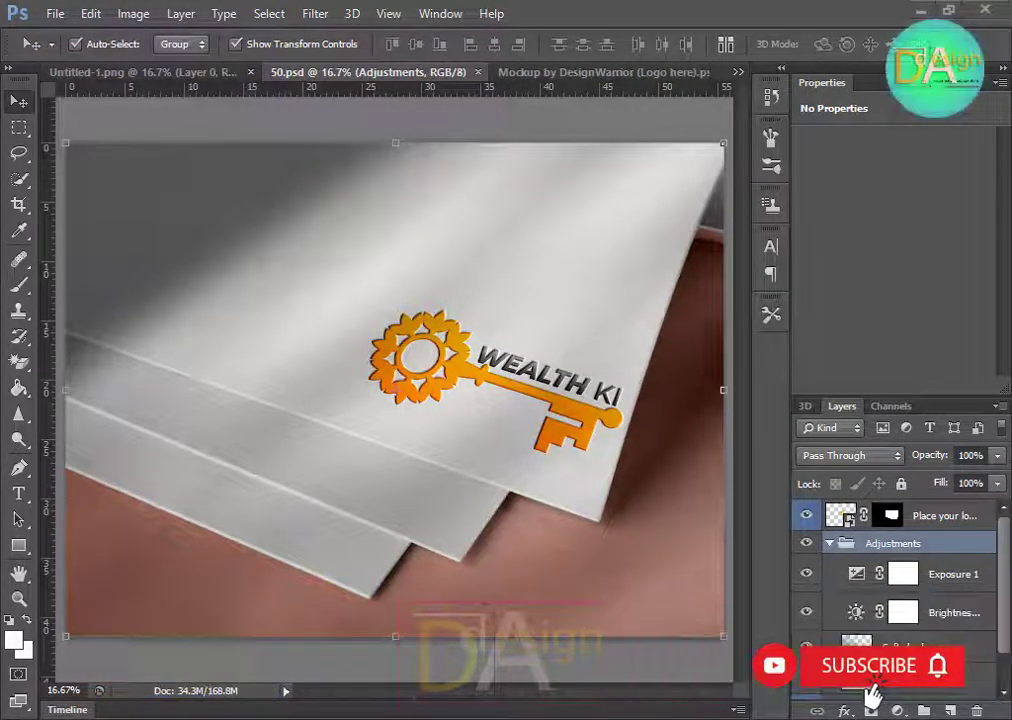
left_click(271, 668)
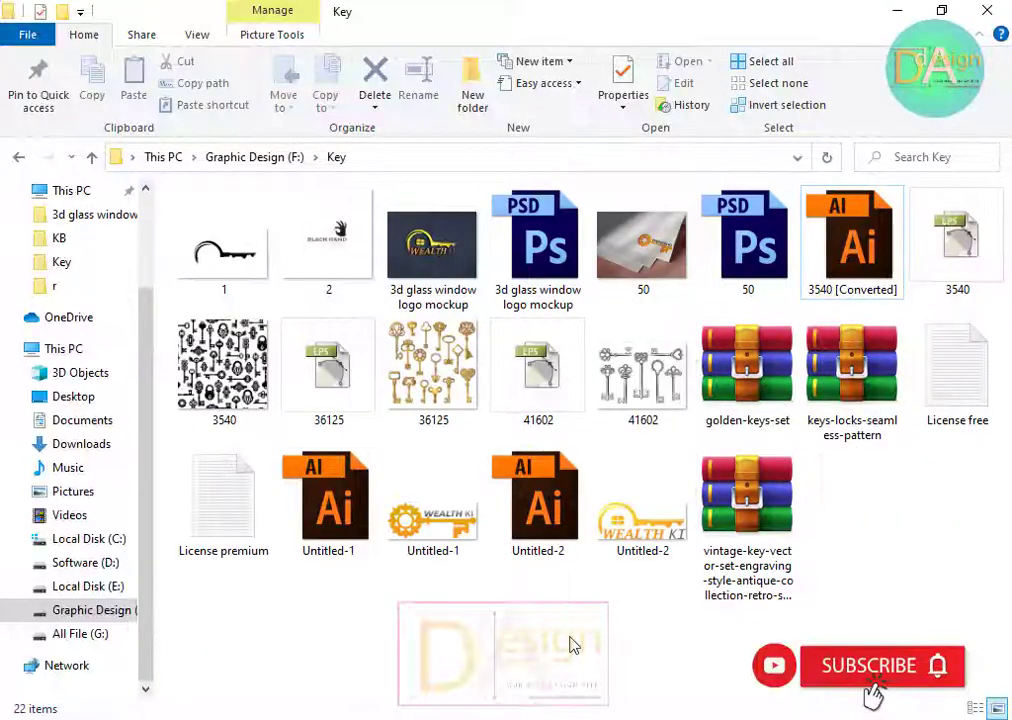
Refresh the Key folder and select the 3d glass window logo mockup image.
right_click(570, 645)
left_click(620, 436)
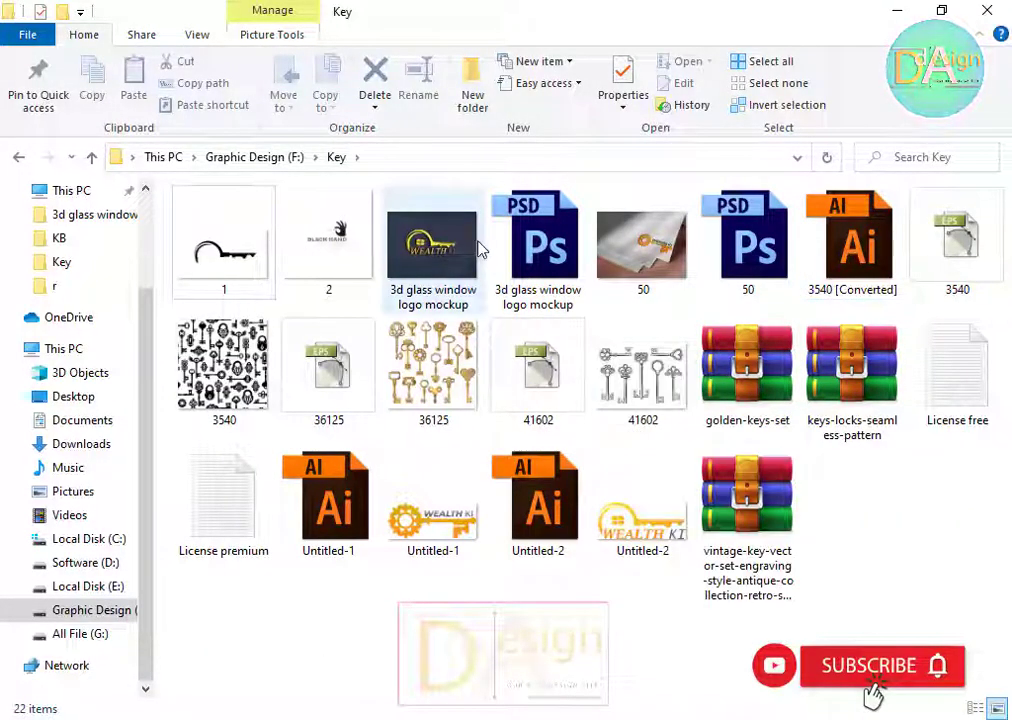
left_click(443, 249)
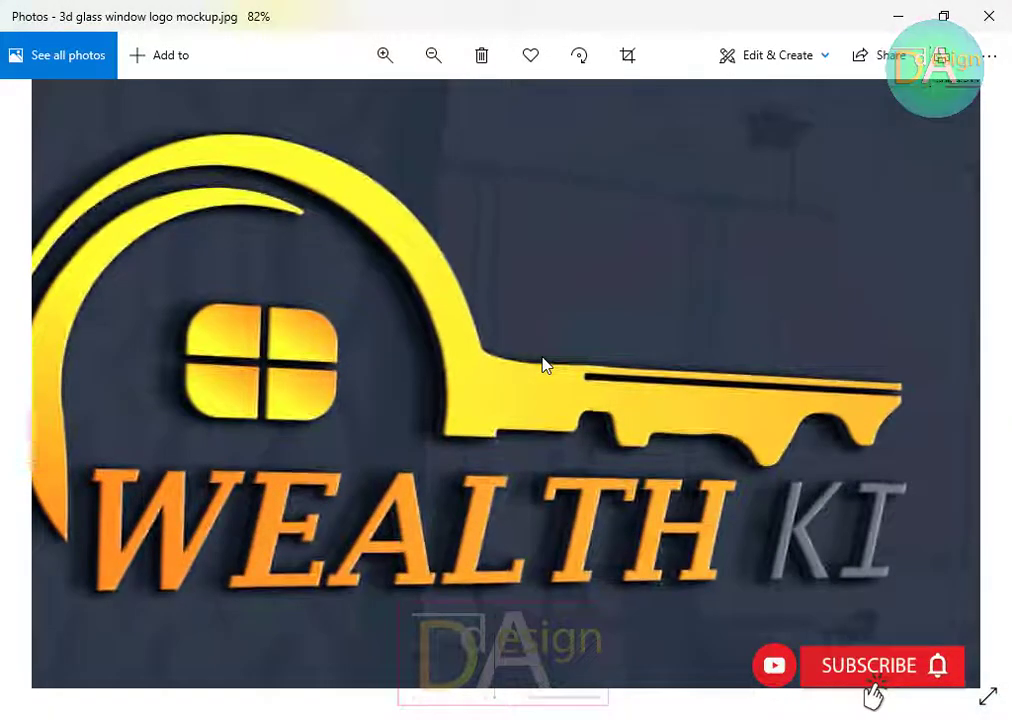
Zoom out of the glass window mockup, then open 50.jpg in Photos and zoom to inspect it.
scroll(544, 366, "down", 2)
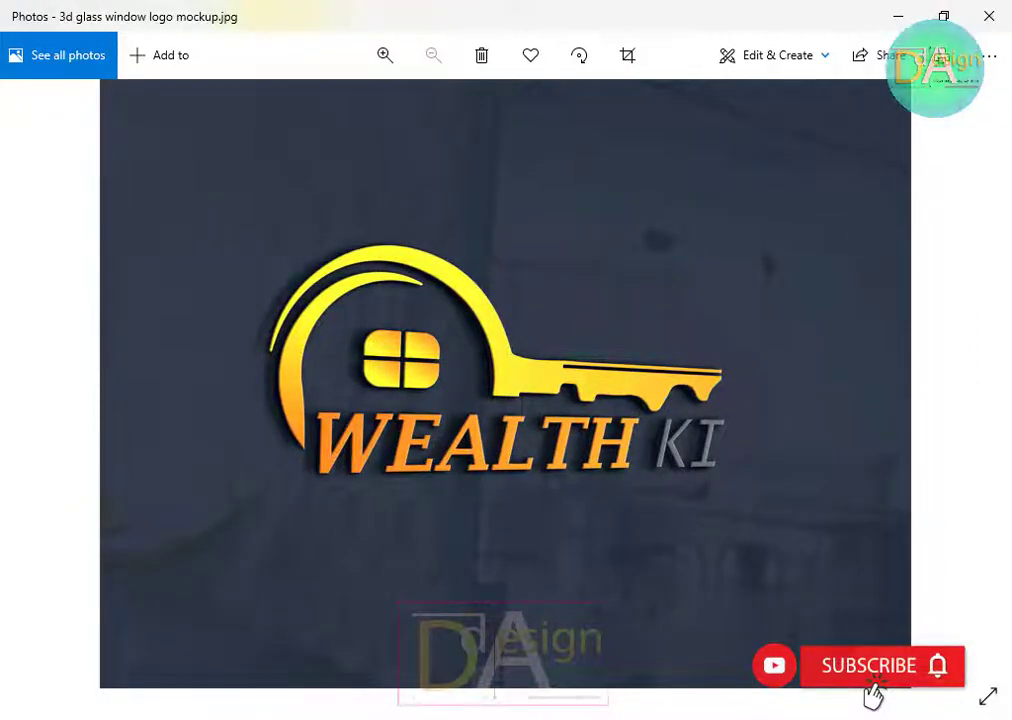
left_click(910, 15)
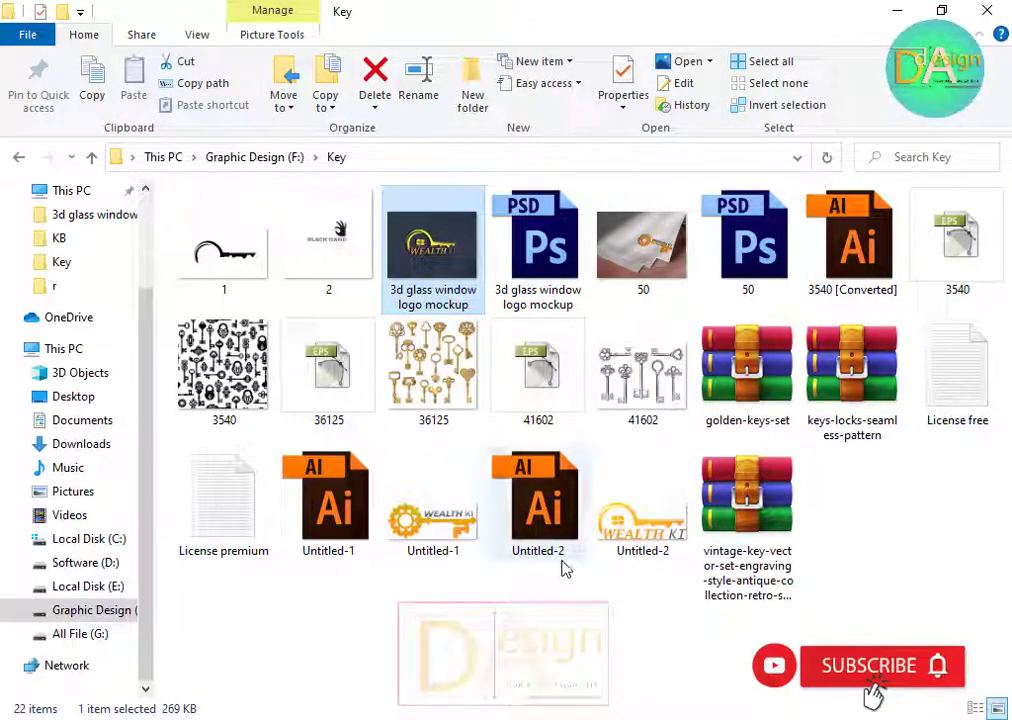
left_click(643, 240)
double_click(645, 289)
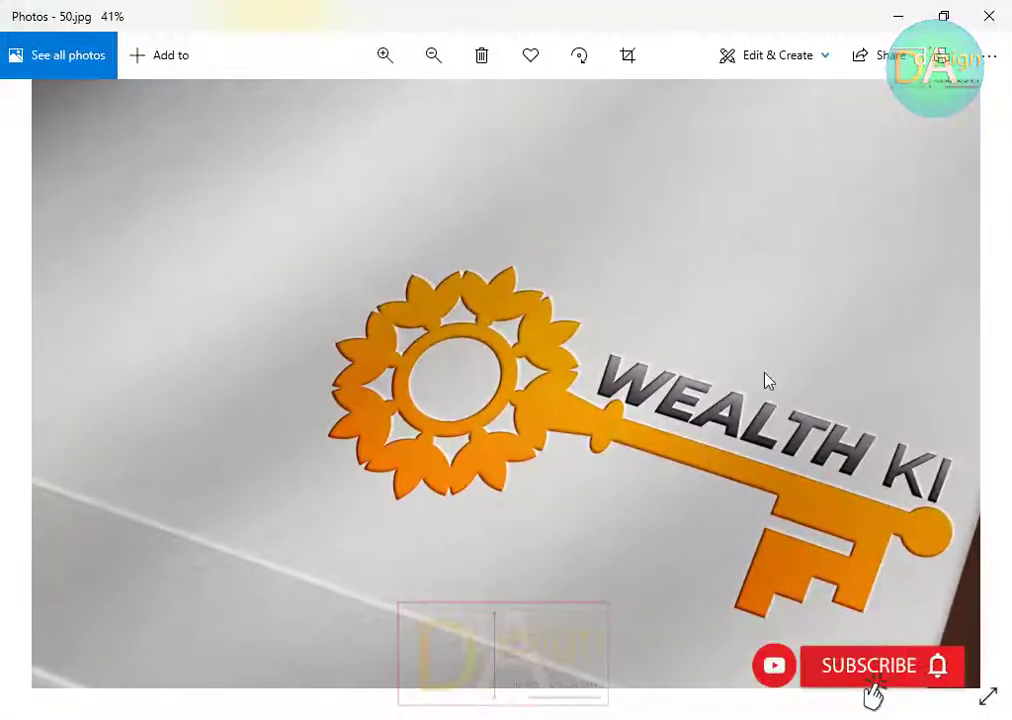
scroll(757, 376, "down", 3)
scroll(757, 376, "up", 2)
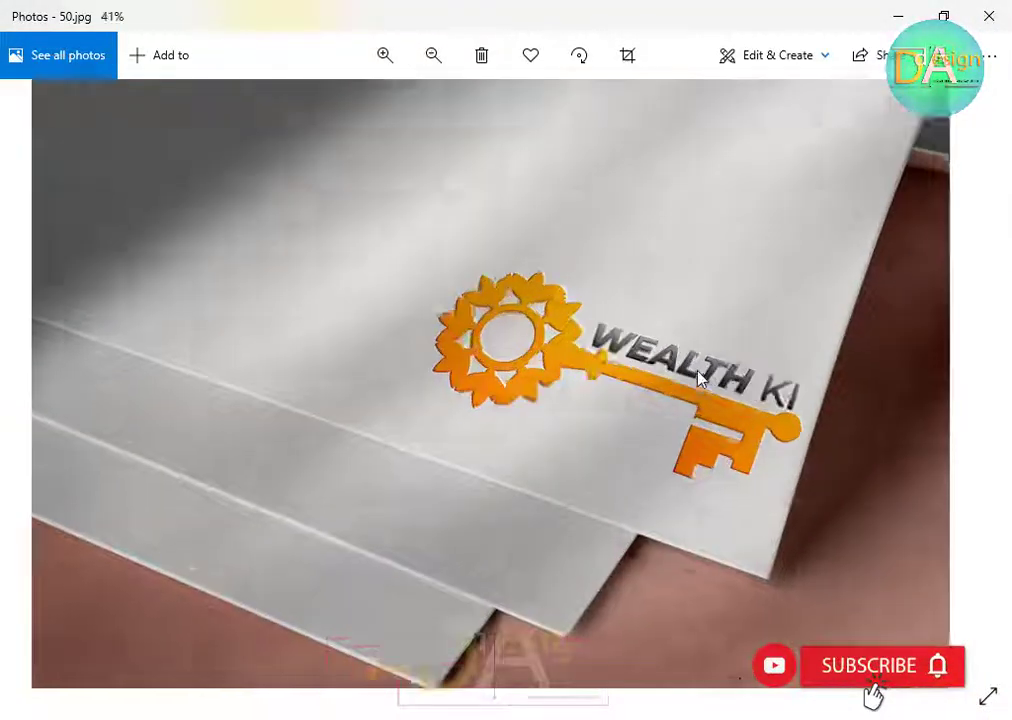
scroll(757, 376, "down", 2)
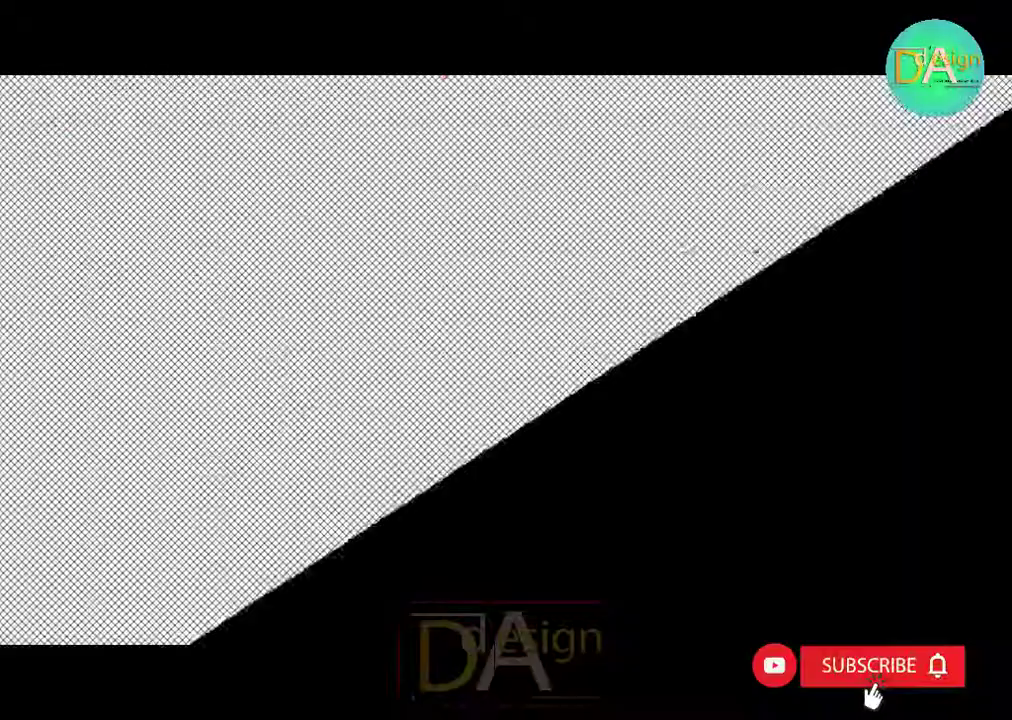